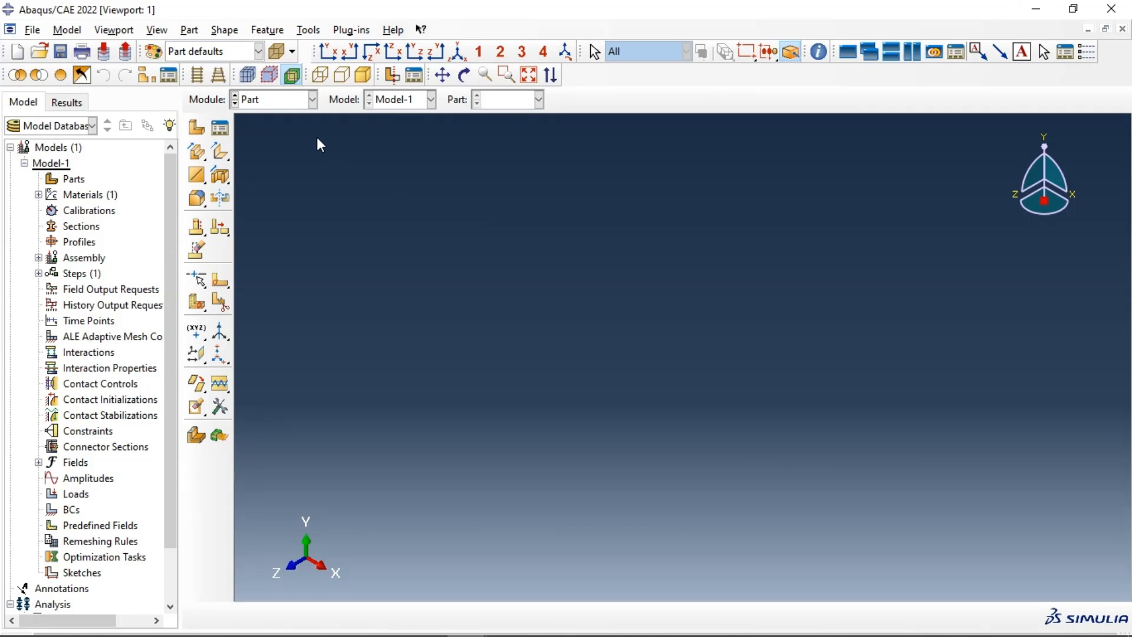
# Step: Start a 3D deformable solid extrusion part named Stock with a reduced approximate size and begin its section sketch
pyautogui.click(198, 129)
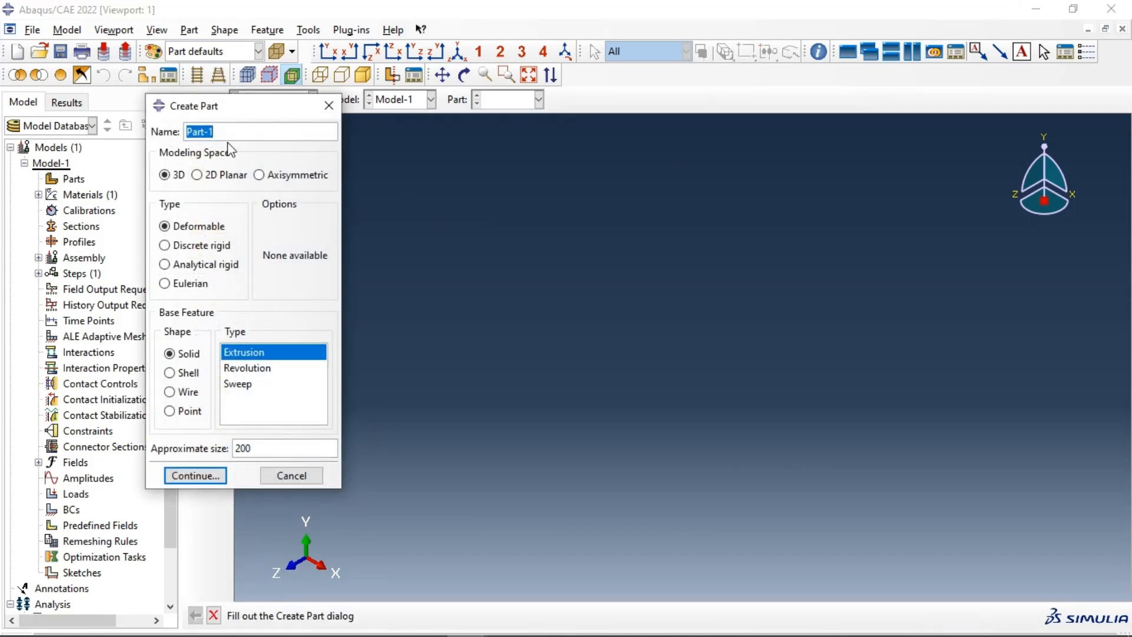
pyautogui.write('Stock')
pyautogui.moveTo(260, 446); pyautogui.dragTo(229, 452)
pyautogui.click(211, 476)
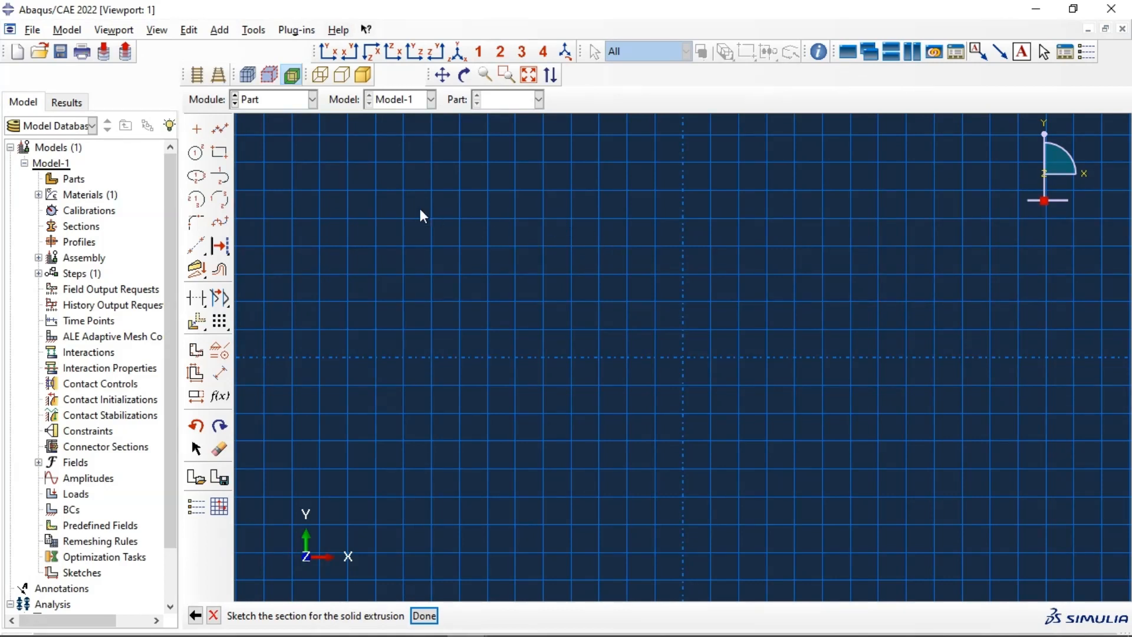
# Step: Sketch a rectangle about 0.16 by 0.16 with its first corner at the origin
pyautogui.click(224, 157)
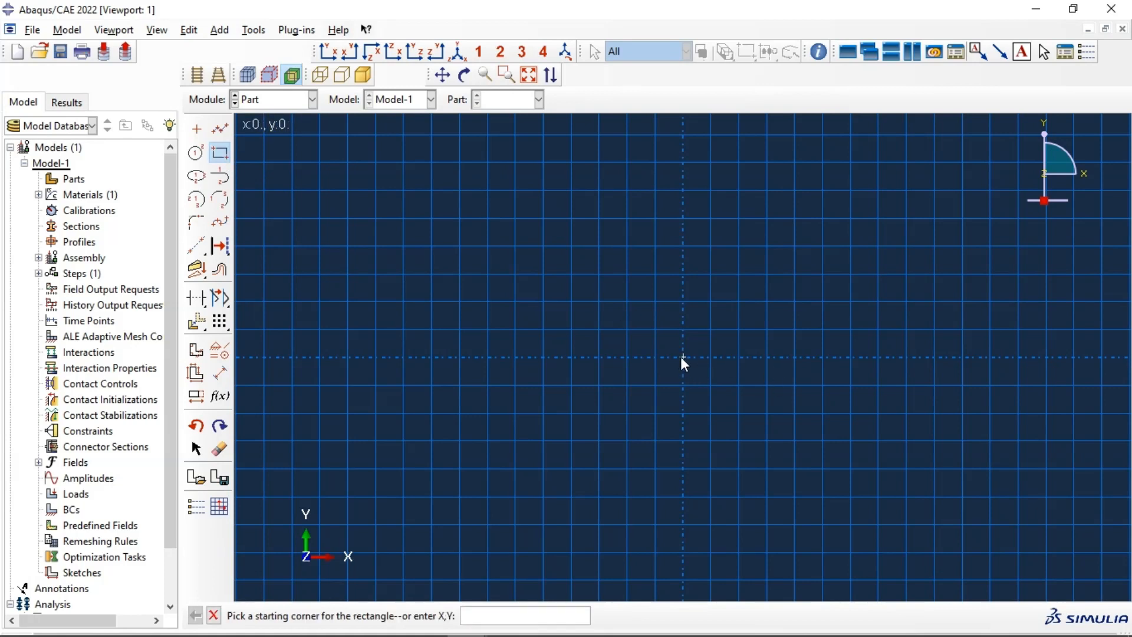
pyautogui.click(683, 357)
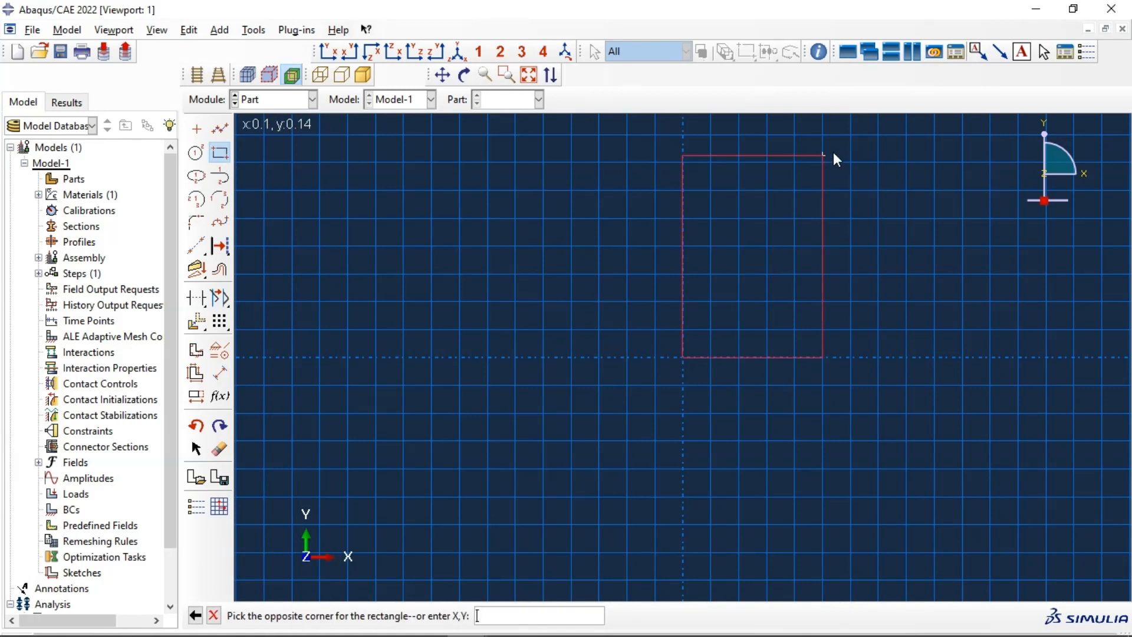
pyautogui.click(907, 134)
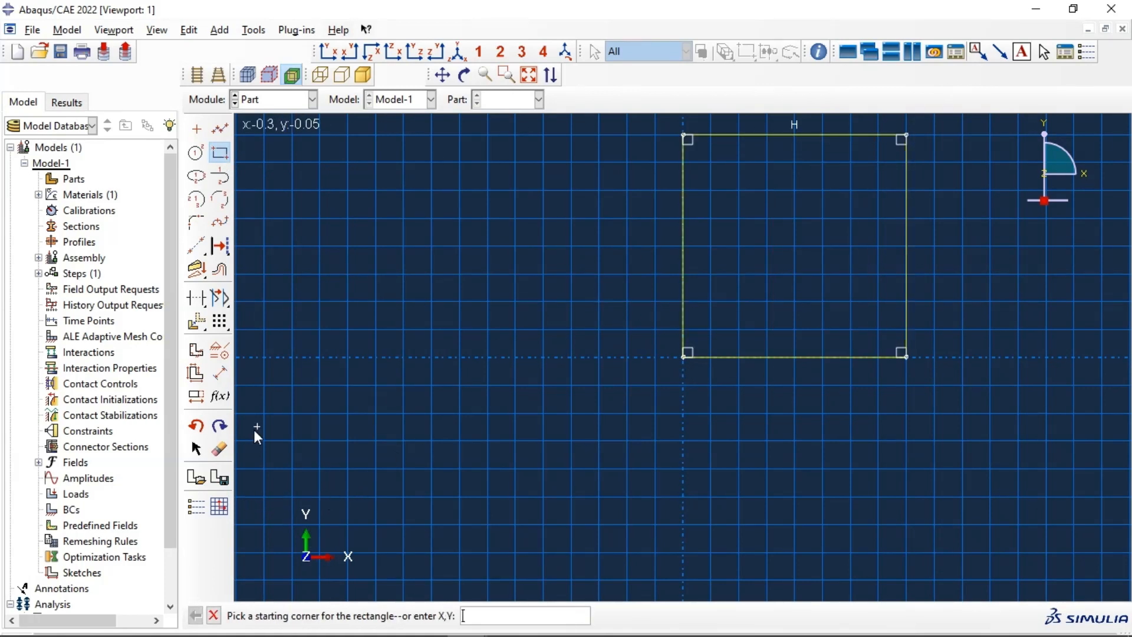
# Step: Dimension the rectangle's lower edge and set its width to 0.1
pyautogui.click(220, 372)
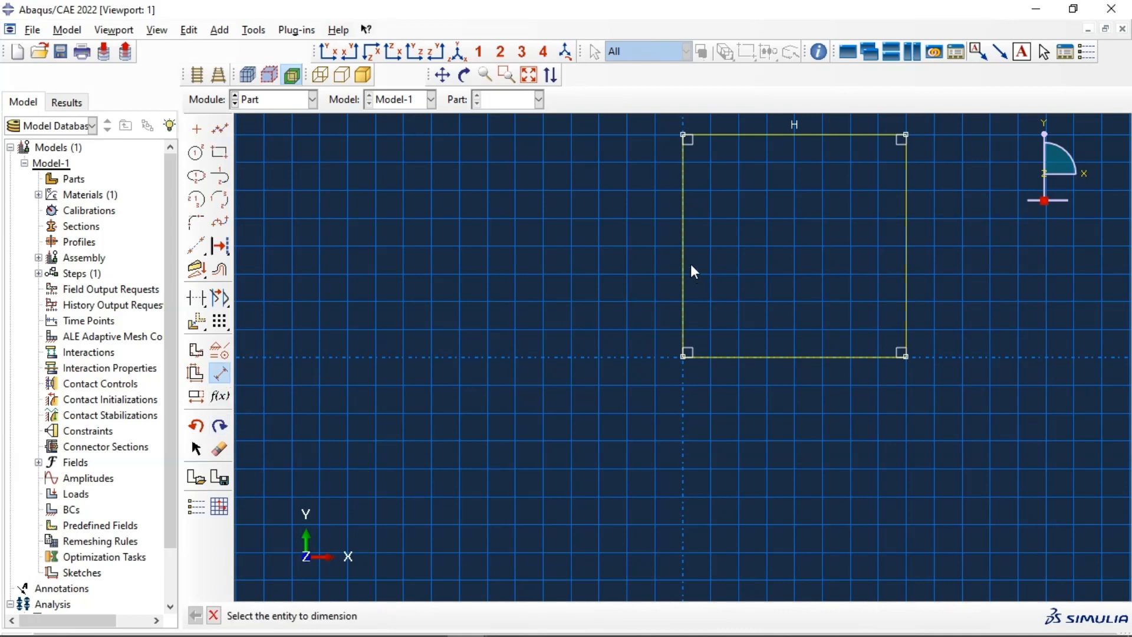
pyautogui.click(766, 357)
pyautogui.click(767, 391)
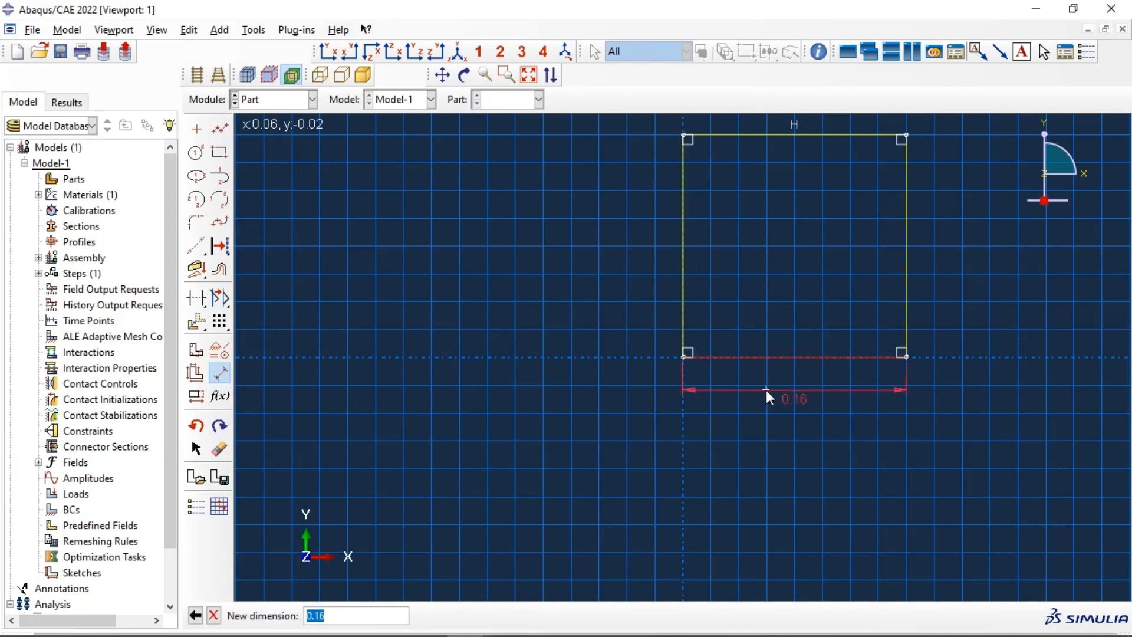
pyautogui.write('0.1')
pyautogui.press('Return')
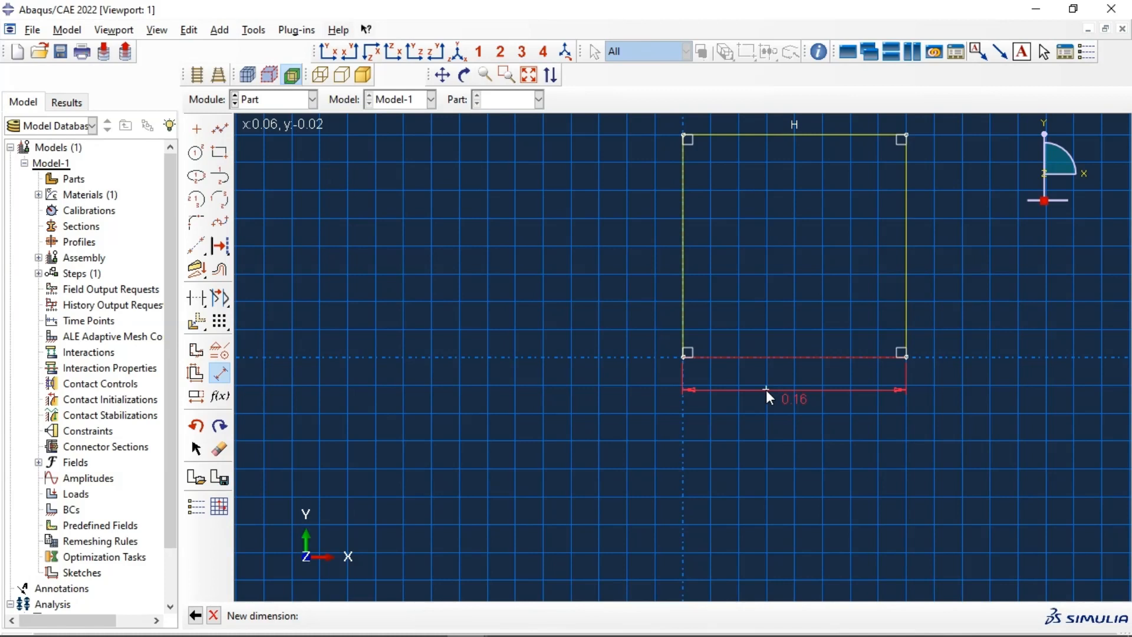
# Step: Dimension the rectangle's vertical edge, set its height to 0.1 and end dimensioning
pyautogui.click(766, 276)
pyautogui.click(741, 274)
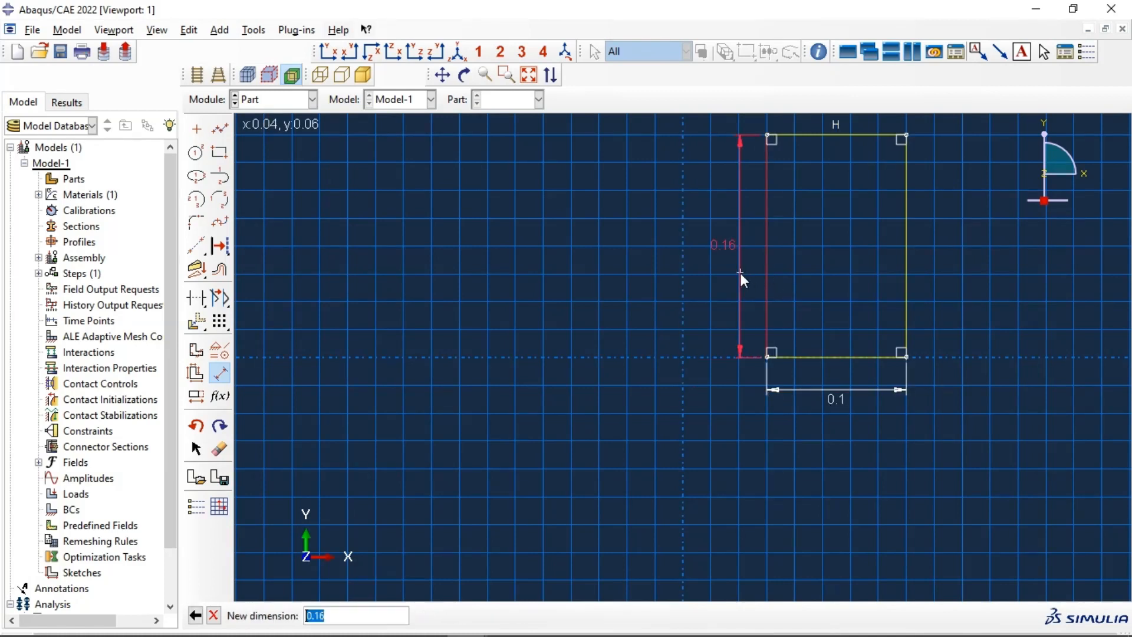
pyautogui.write('0.')
pyautogui.press('Return')
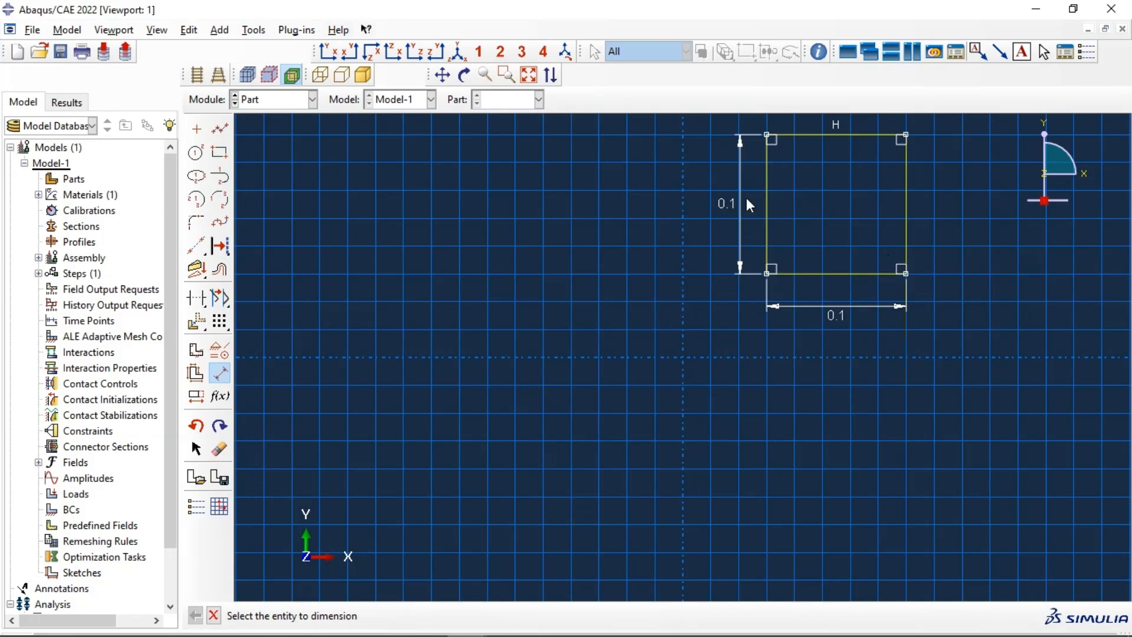
pyautogui.scroll(5, 878, 214)
pyautogui.scroll(-8, 914, 136)
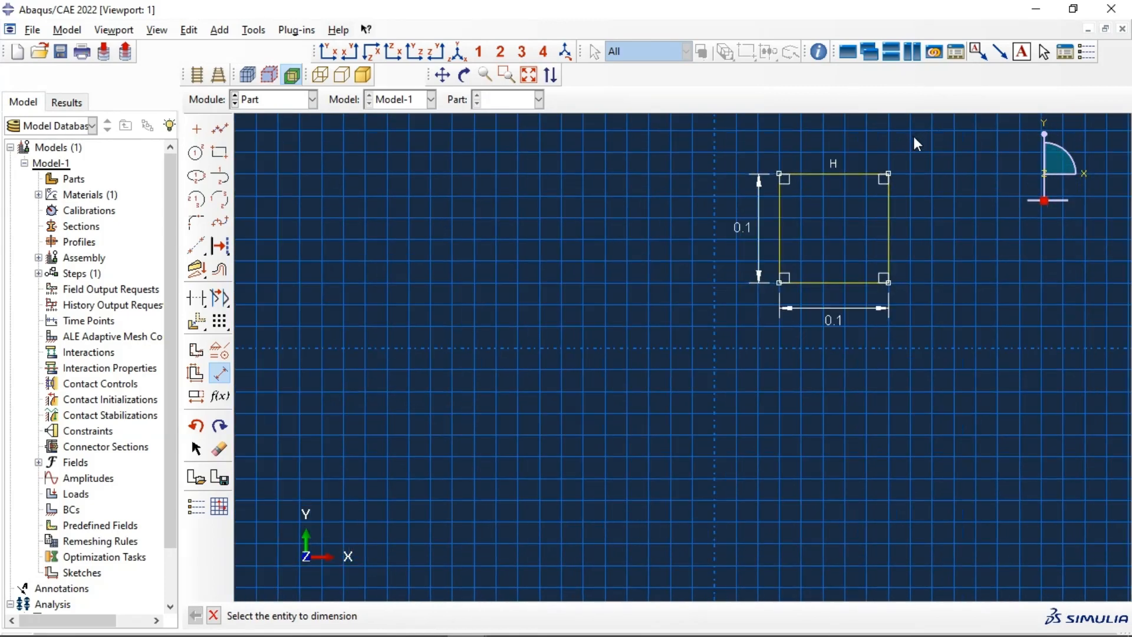
pyautogui.scroll(-3, 911, 157)
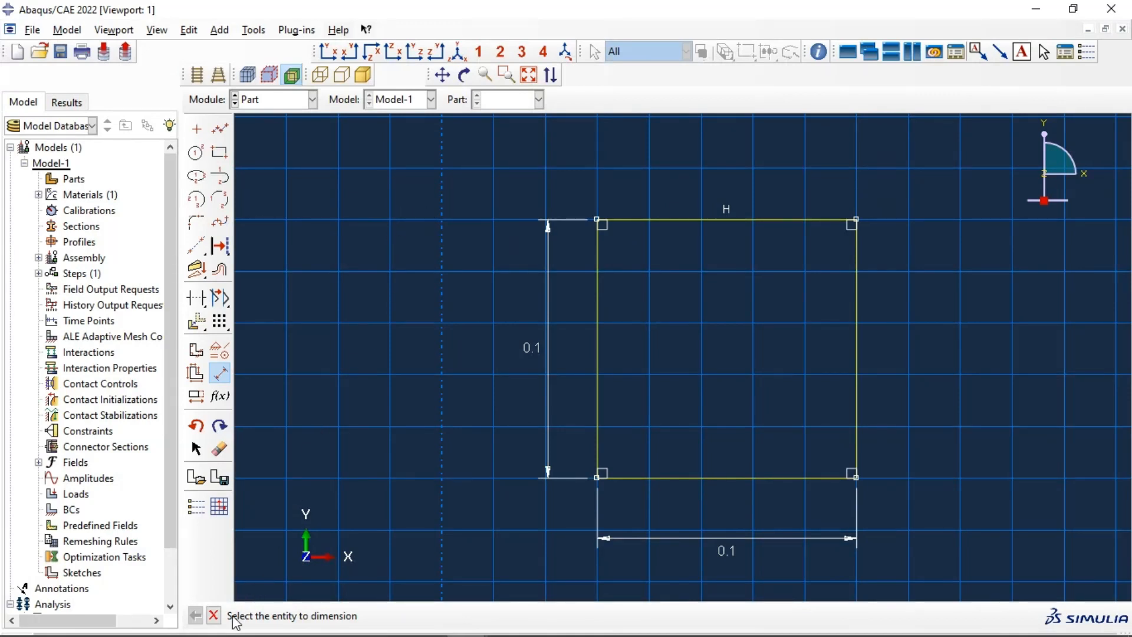
pyautogui.click(214, 615)
# Step: Finish the section sketch and extrude the square to a depth of 0.01
pyautogui.click(424, 616)
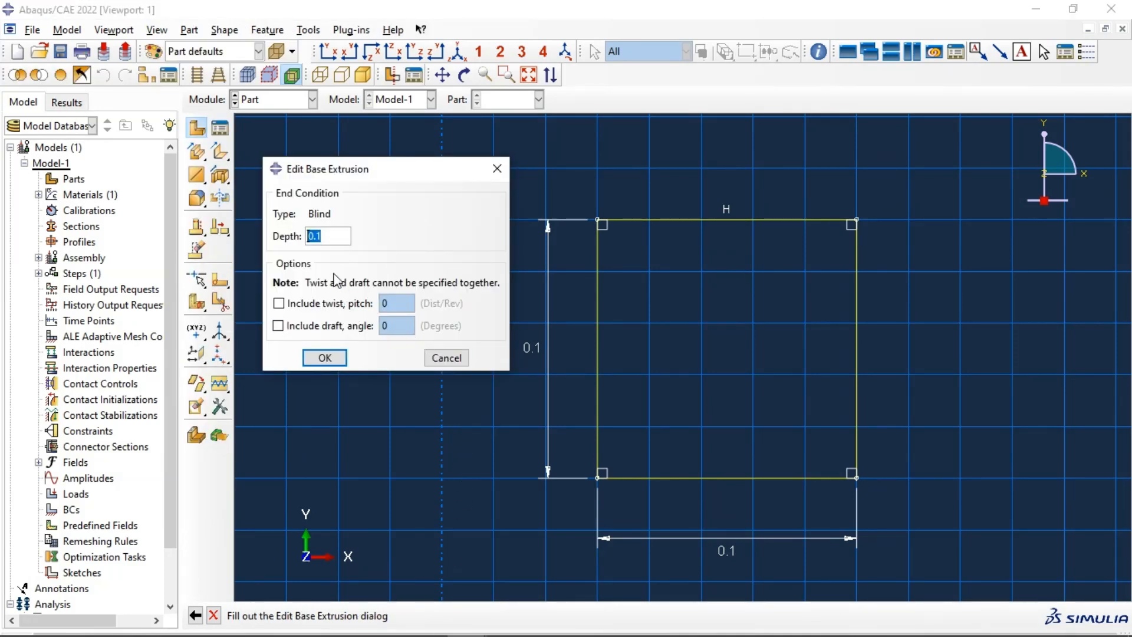
pyautogui.write('0')
pyautogui.tripleClick(328, 234)
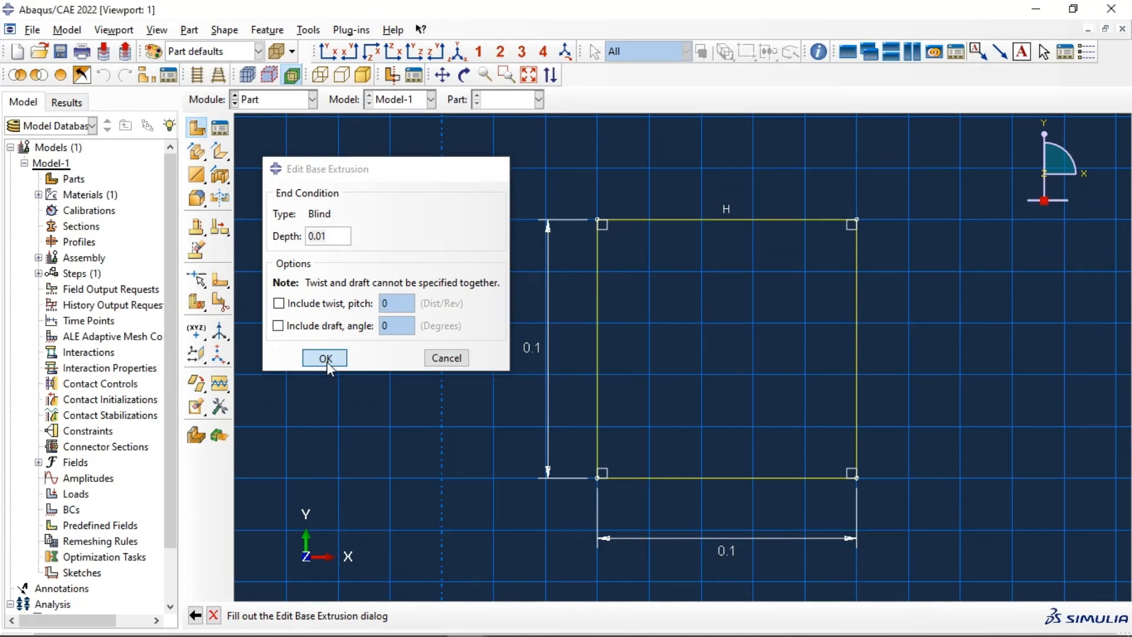
pyautogui.click(326, 360)
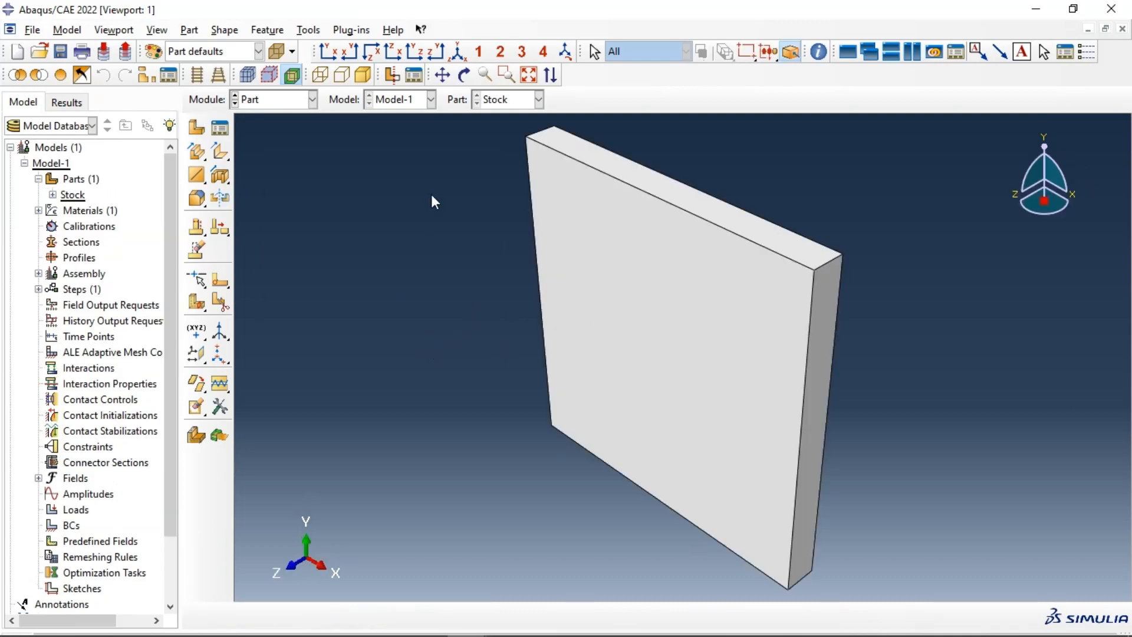
pyautogui.click(464, 75)
pyautogui.moveTo(661, 212); pyautogui.dragTo(640, 375)
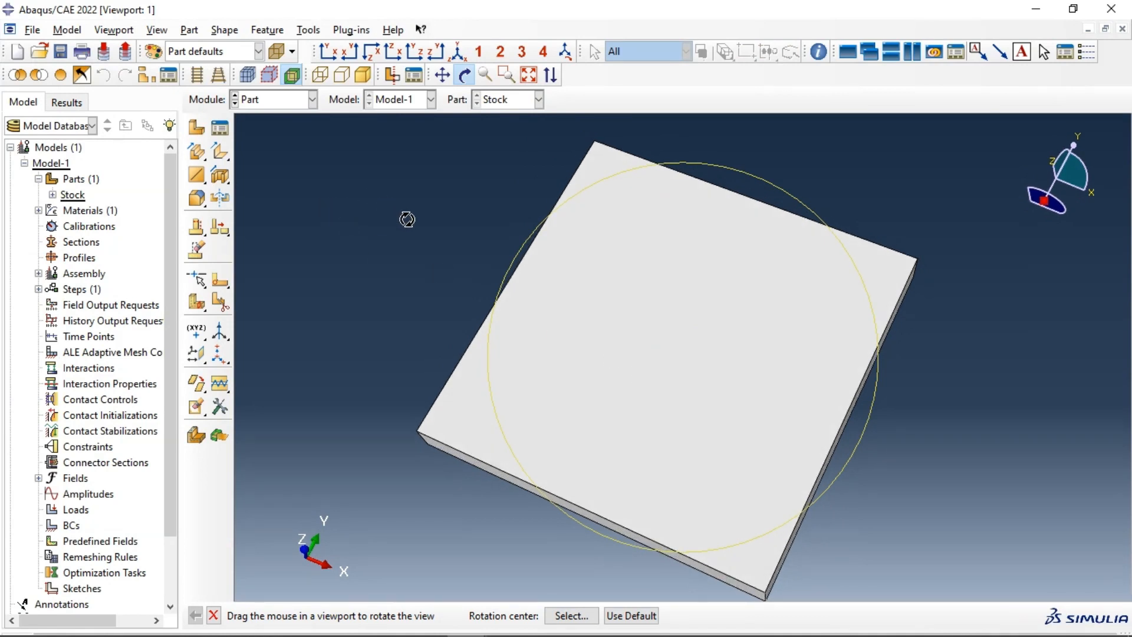
pyautogui.moveTo(458, 260); pyautogui.dragTo(625, 277)
pyautogui.moveTo(669, 316); pyautogui.dragTo(609, 310)
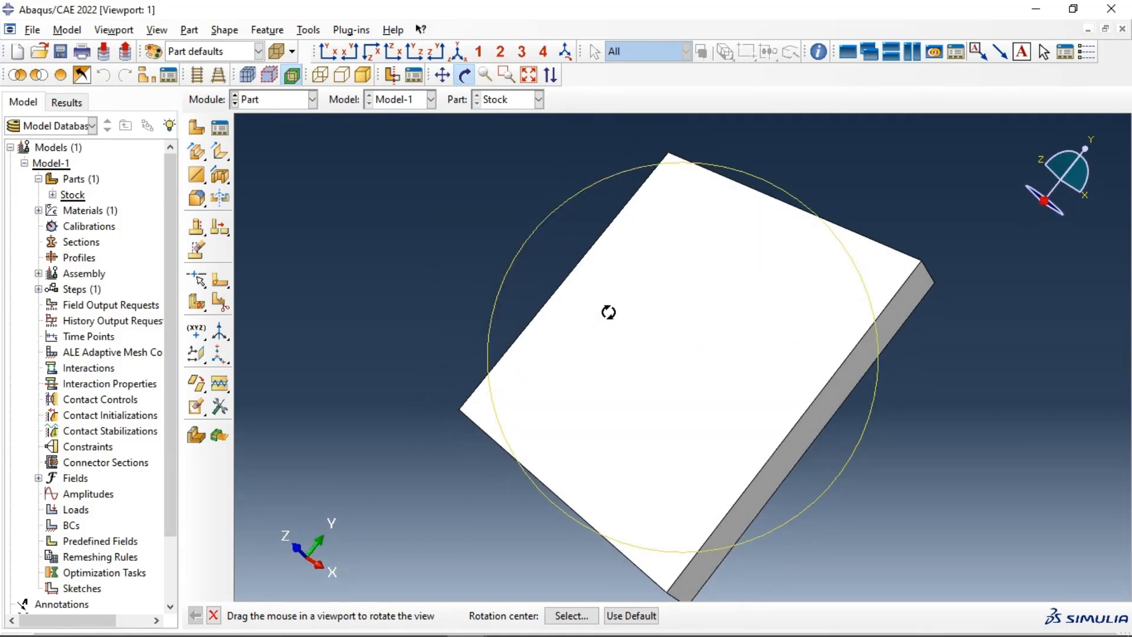
pyautogui.moveTo(425, 247); pyautogui.dragTo(469, 262)
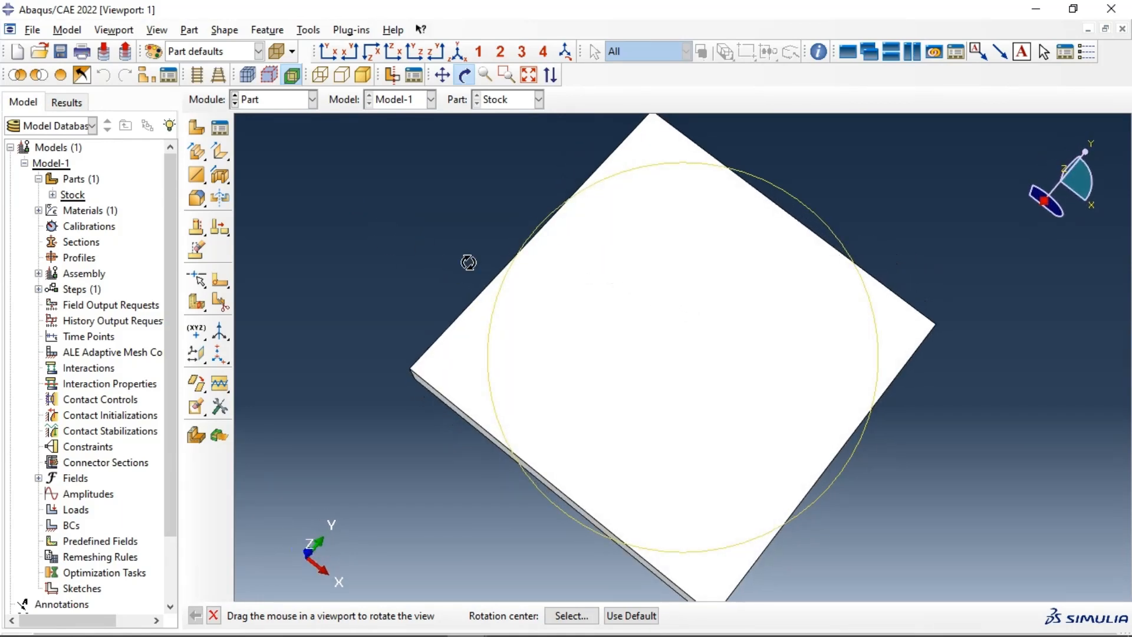
# Step: Choose the SolidWorks file TUTORIAL - BROCA.SLDPRT from the Johnson-Cook folder for import as a part
pyautogui.click(32, 30)
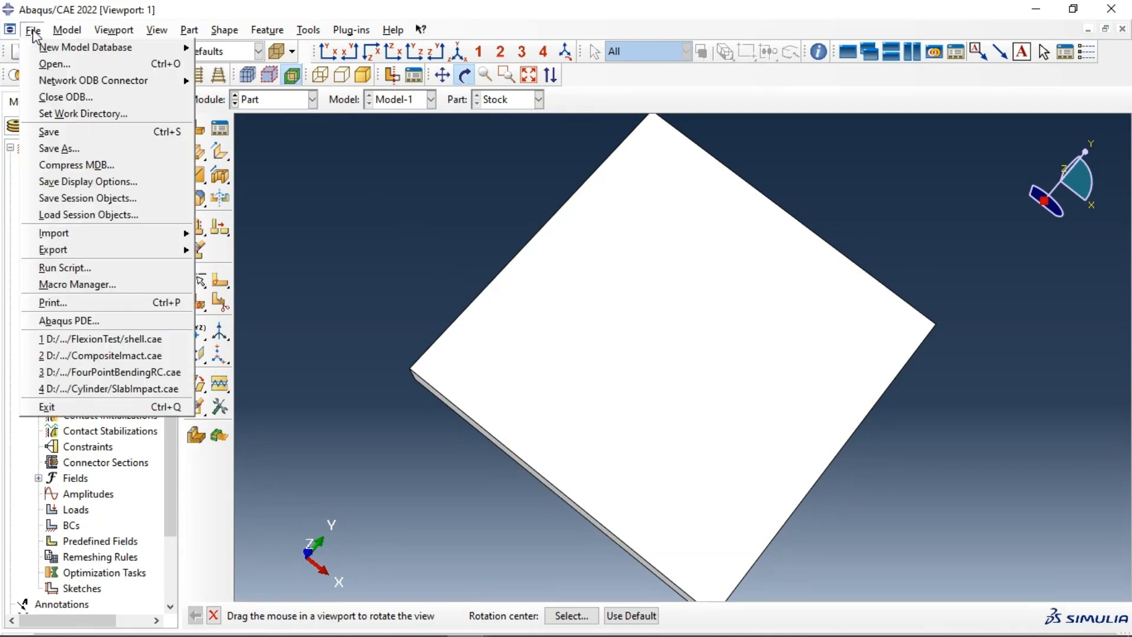
pyautogui.moveTo(87, 233)
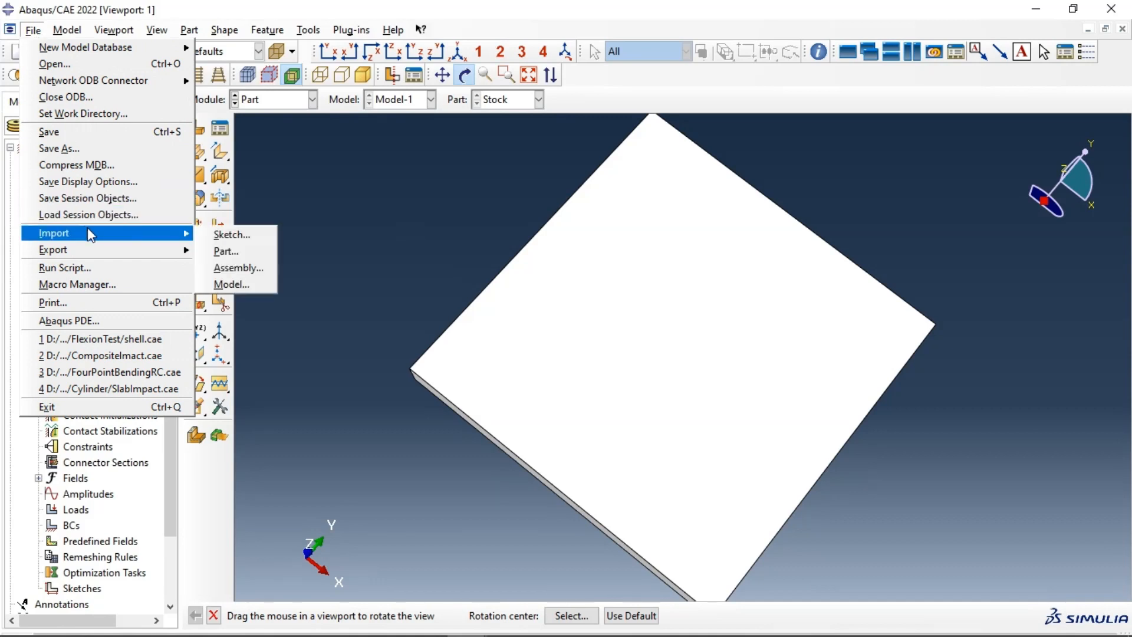
pyautogui.click(227, 252)
pyautogui.click(478, 311)
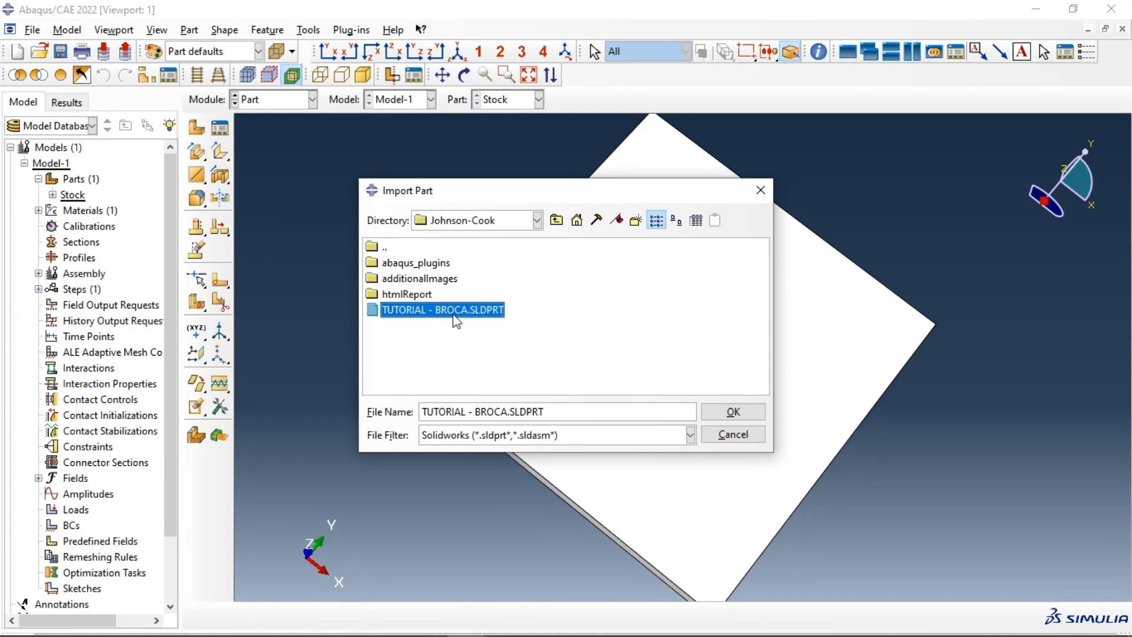
pyautogui.click(738, 415)
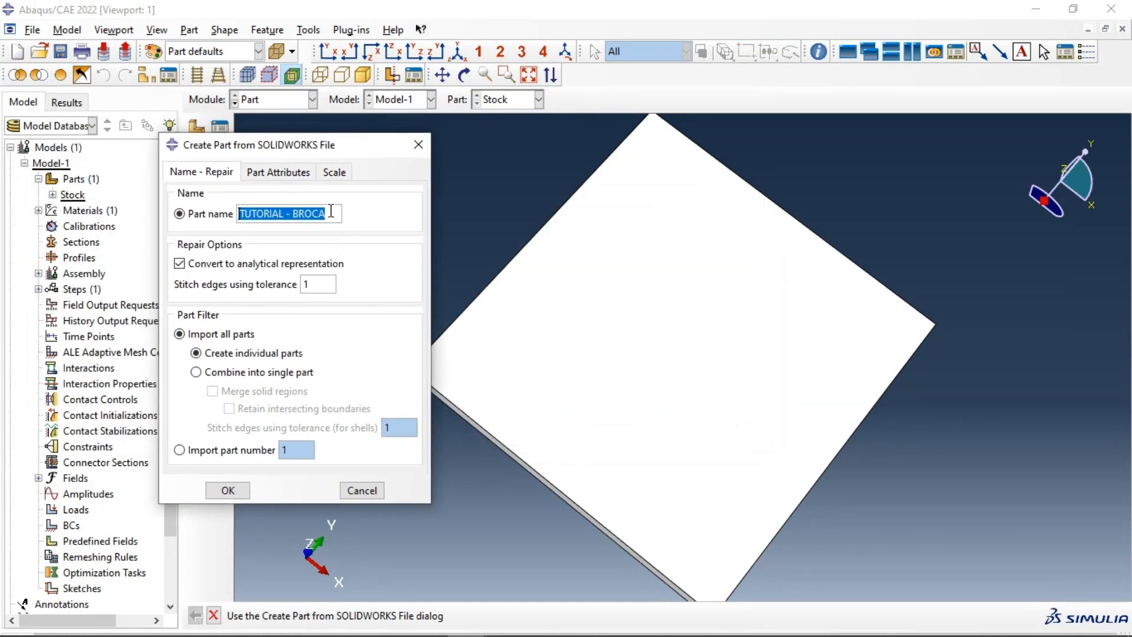
# Step: Name the imported part DrillingTool and have all parts combined into a single part with merged solid regions
pyautogui.write('Dri')
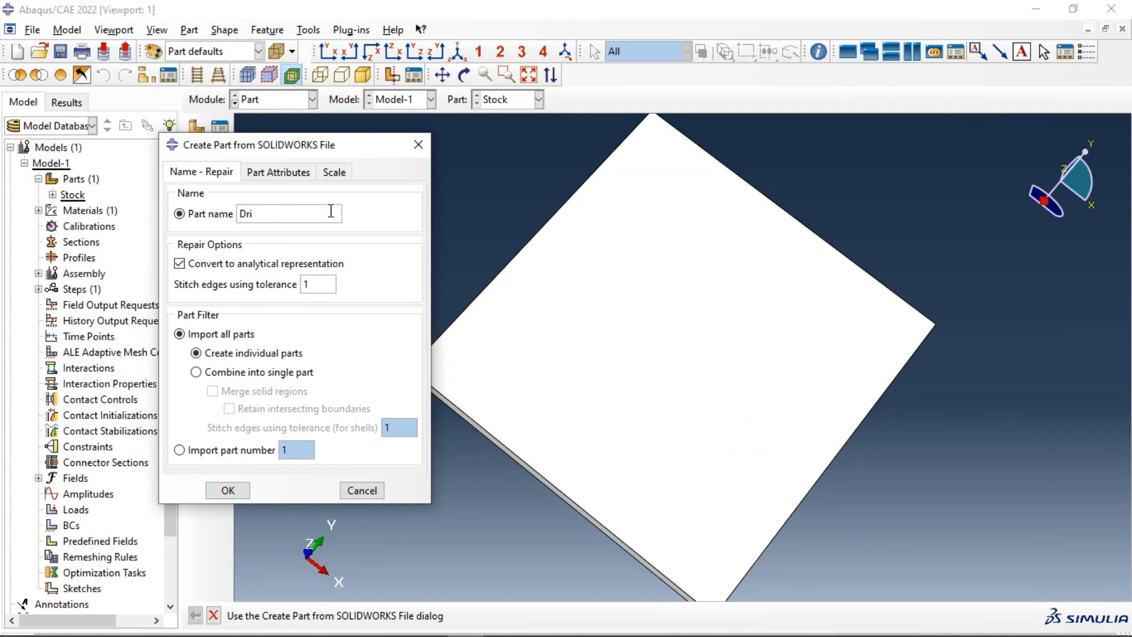
pyautogui.write('llingTool')
pyautogui.moveTo(306, 213); pyautogui.dragTo(239, 214)
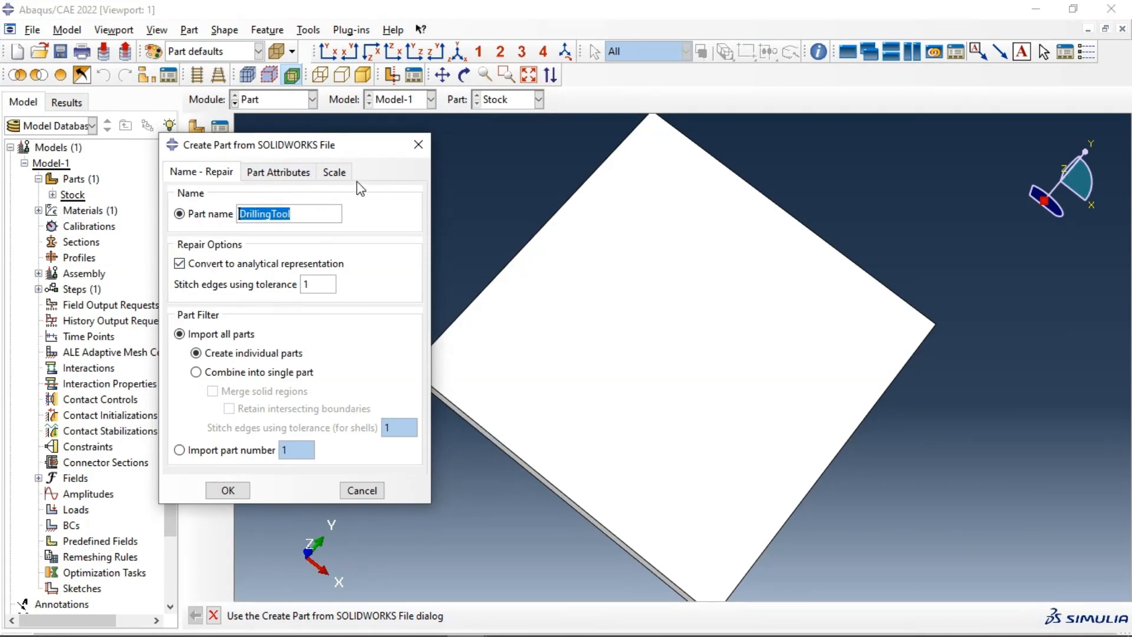
pyautogui.click(330, 173)
pyautogui.click(202, 172)
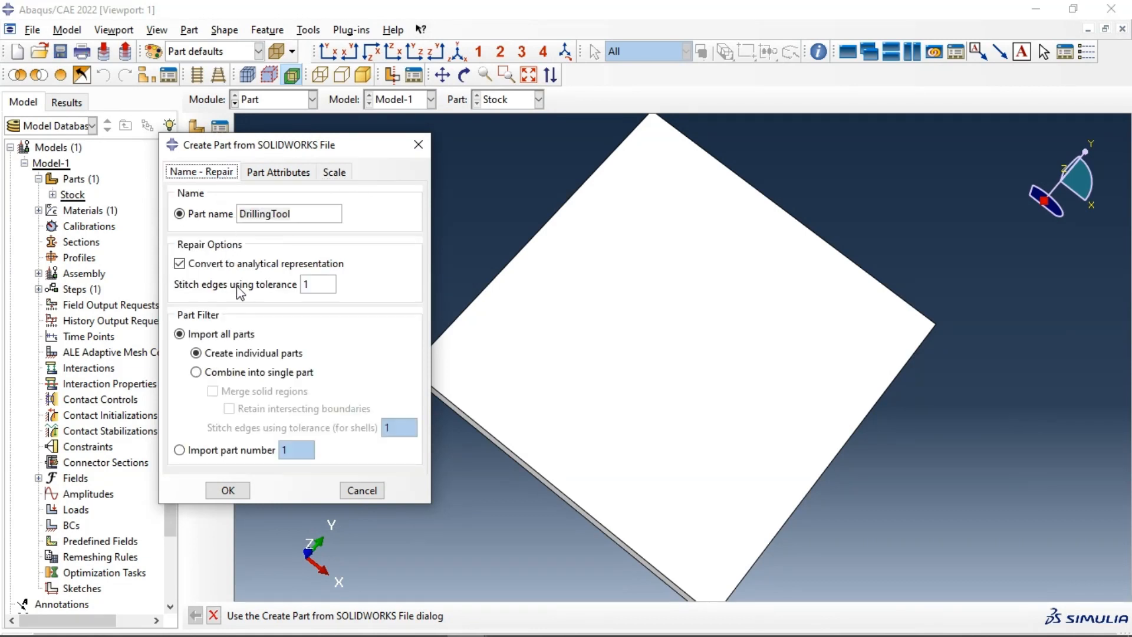
pyautogui.click(214, 375)
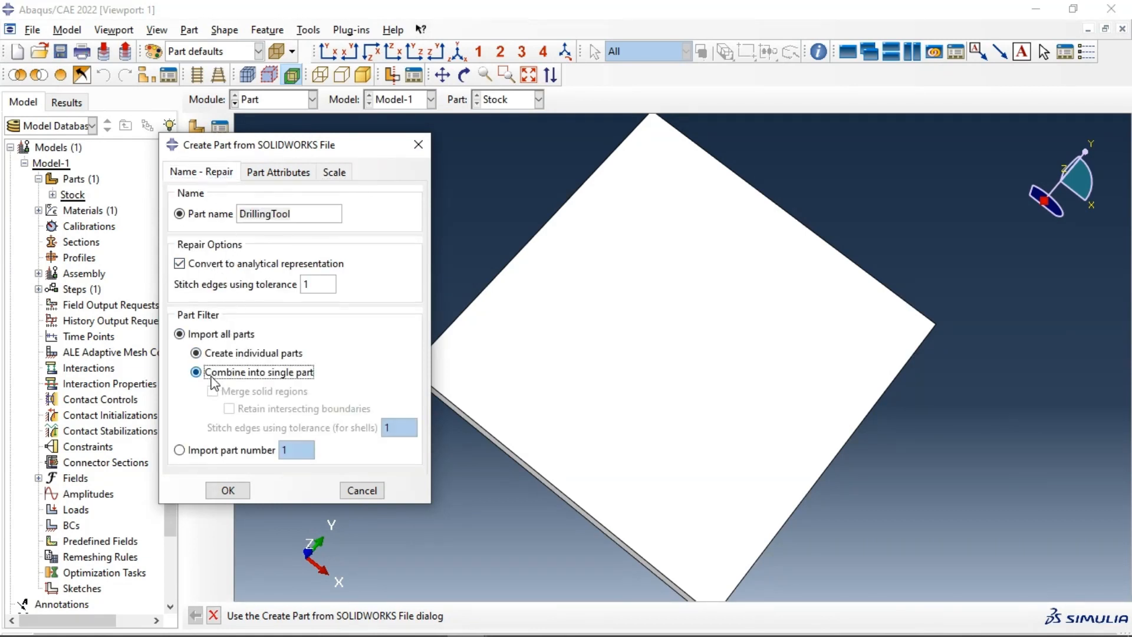
pyautogui.click(214, 392)
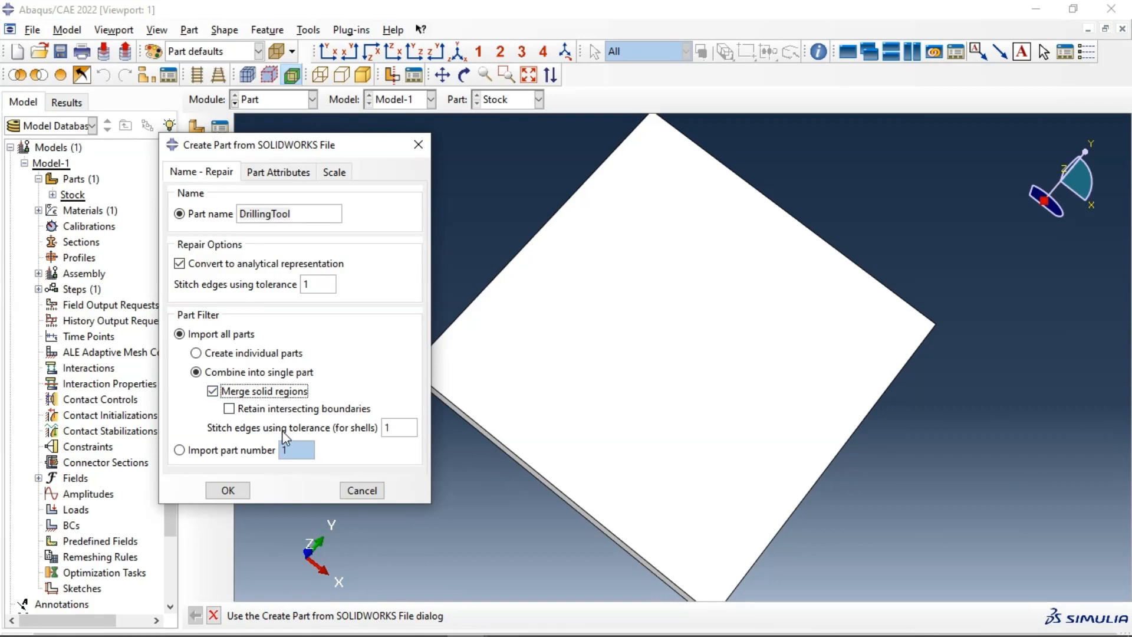
# Step: Choose scaling by a length multiplier for the imported part and enter a factor of 1000
pyautogui.click(335, 174)
pyautogui.click(227, 254)
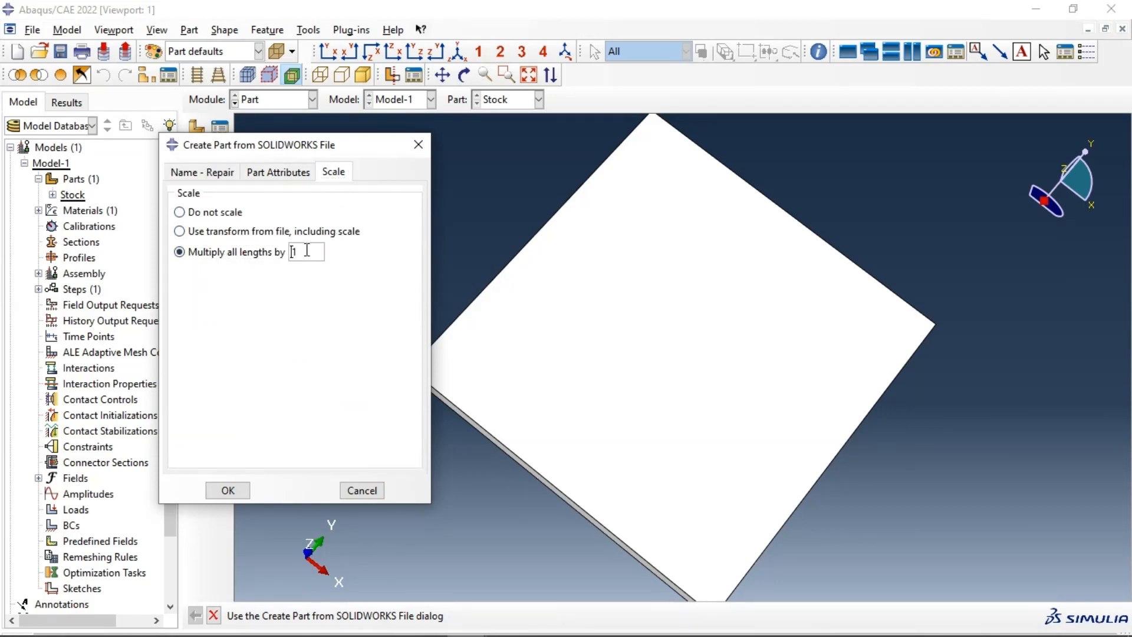
pyautogui.moveTo(307, 250); pyautogui.dragTo(293, 250)
pyautogui.write('1000')
pyautogui.moveTo(298, 144); pyautogui.dragTo(378, 133)
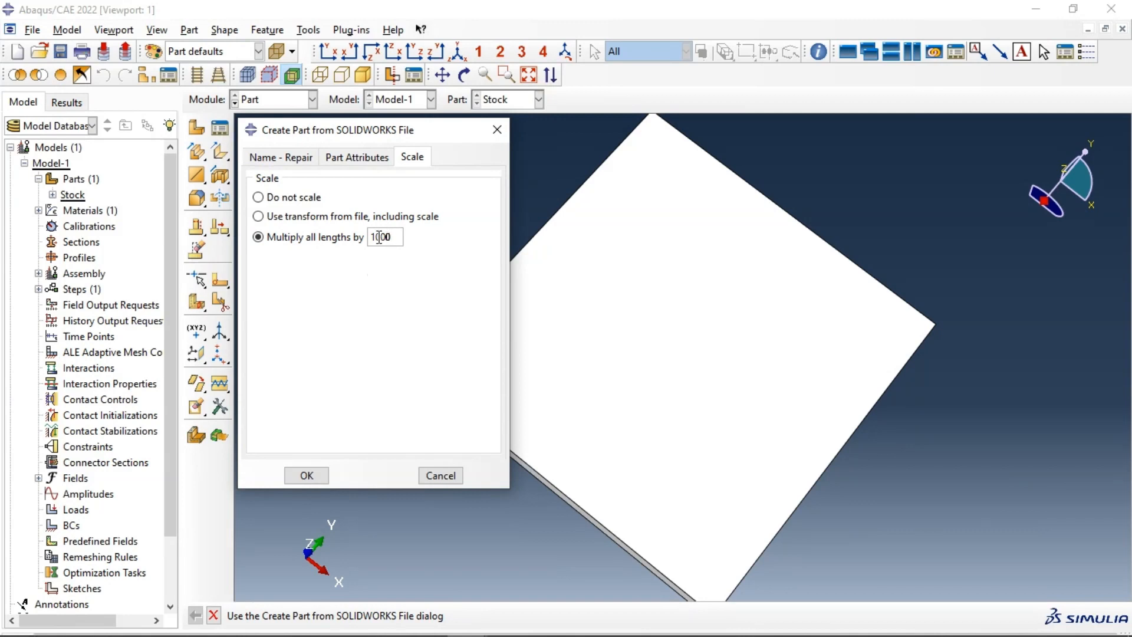
# Step: Set the import's length multiplier to 0.001 and create the DrillingTool part
pyautogui.doubleClick(402, 238)
pyautogui.write('0.001')
pyautogui.moveTo(394, 236); pyautogui.dragTo(369, 237)
pyautogui.click(307, 477)
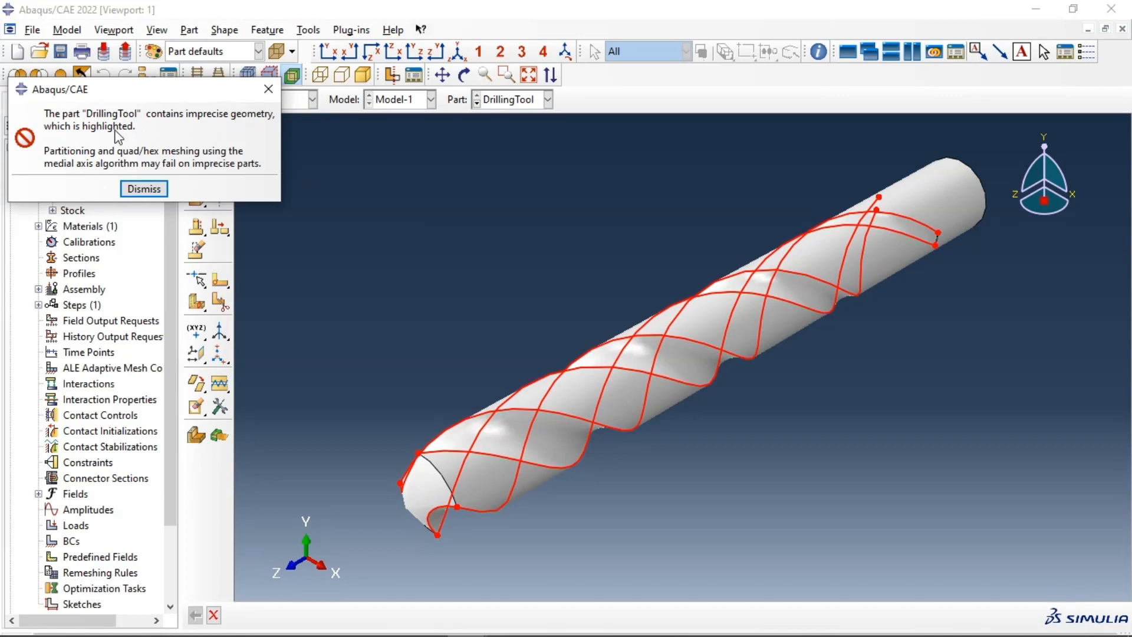
pyautogui.click(139, 189)
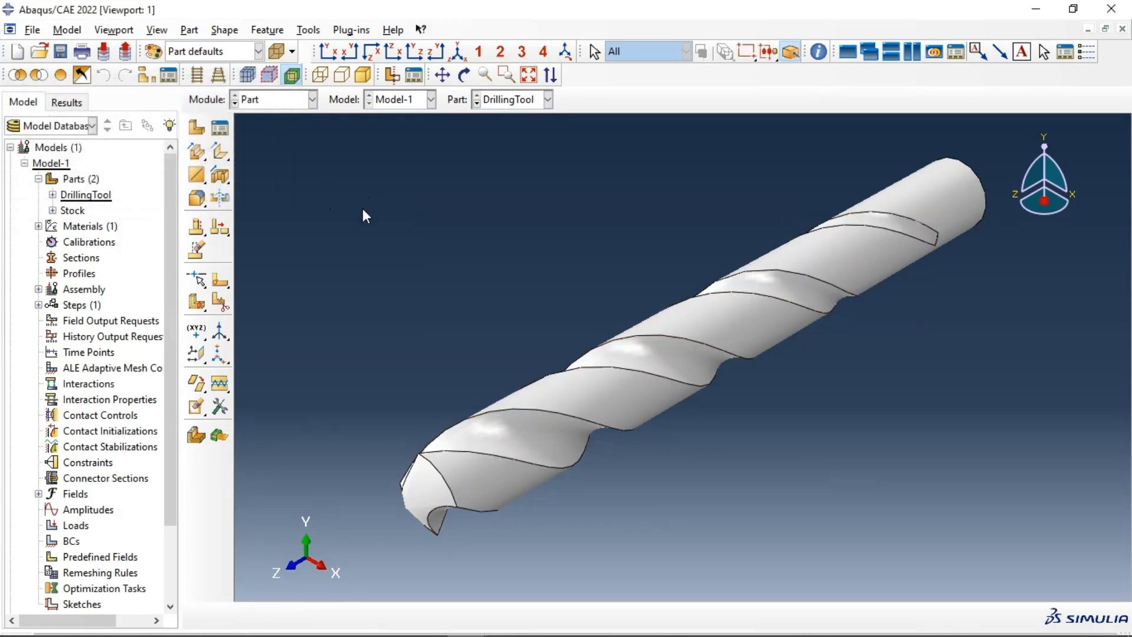
# Step: Switch from the Part module to the Assembly module
pyautogui.click(88, 197)
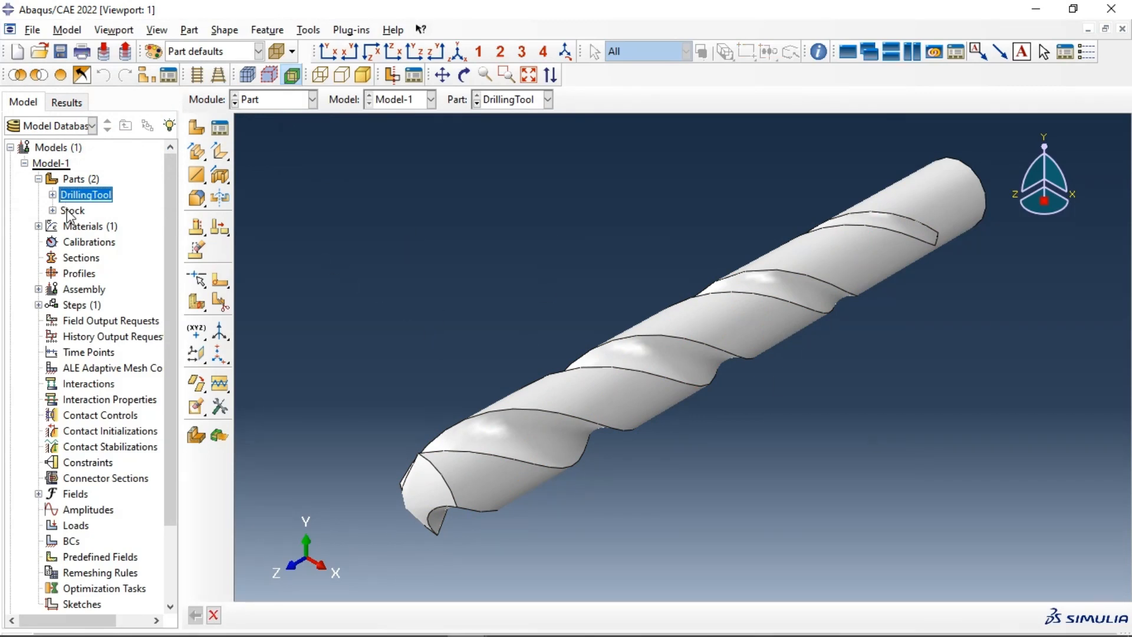
pyautogui.click(72, 210)
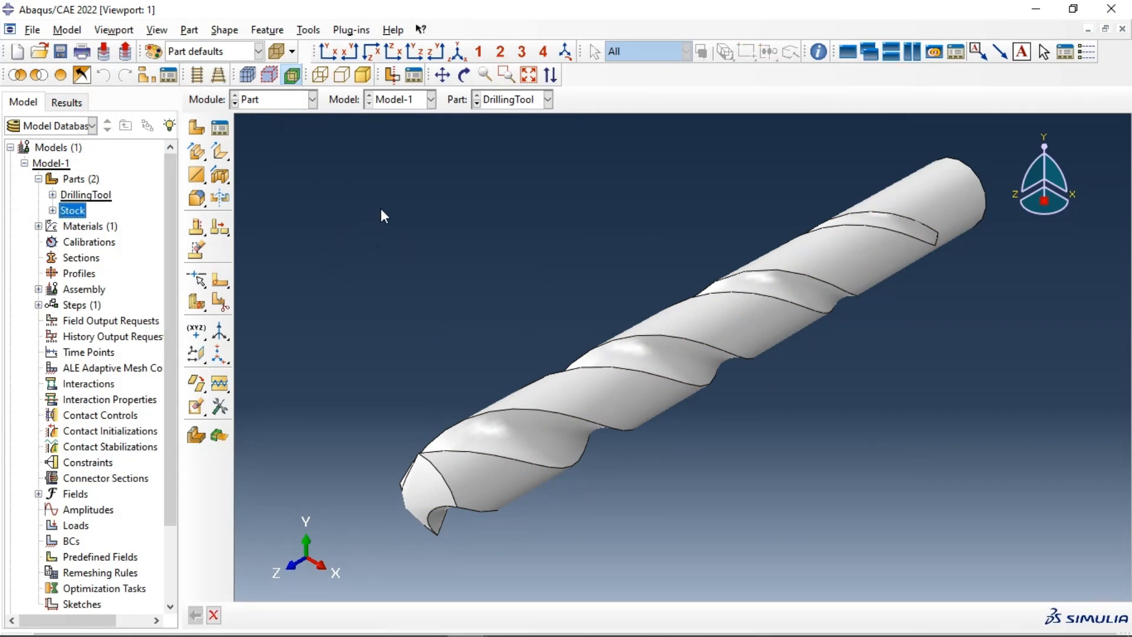
pyautogui.click(278, 103)
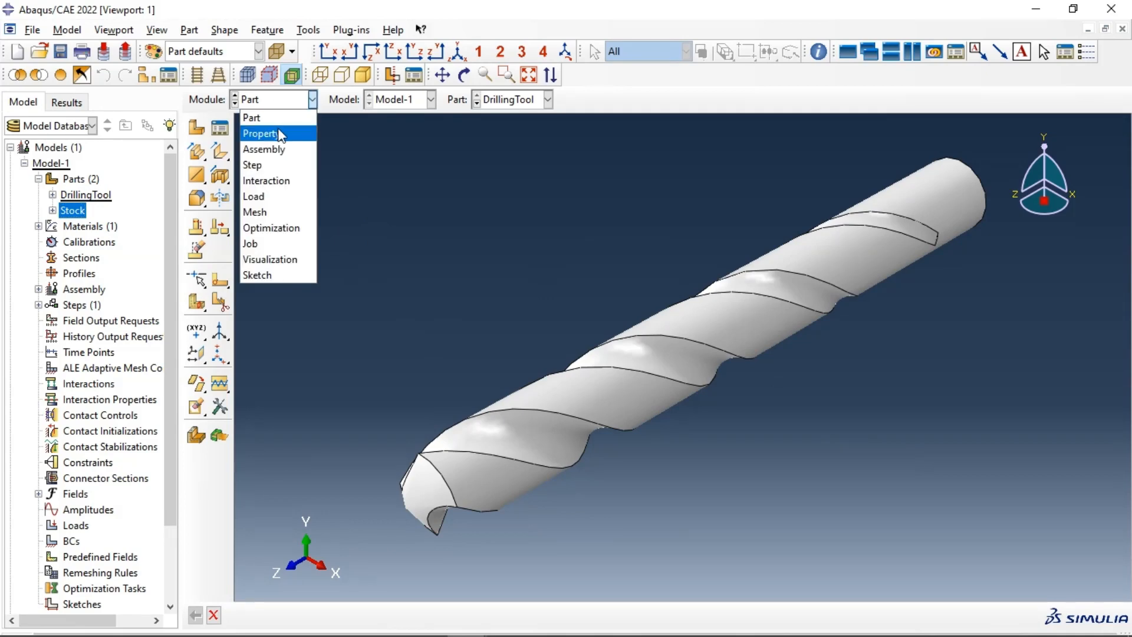
pyautogui.click(281, 147)
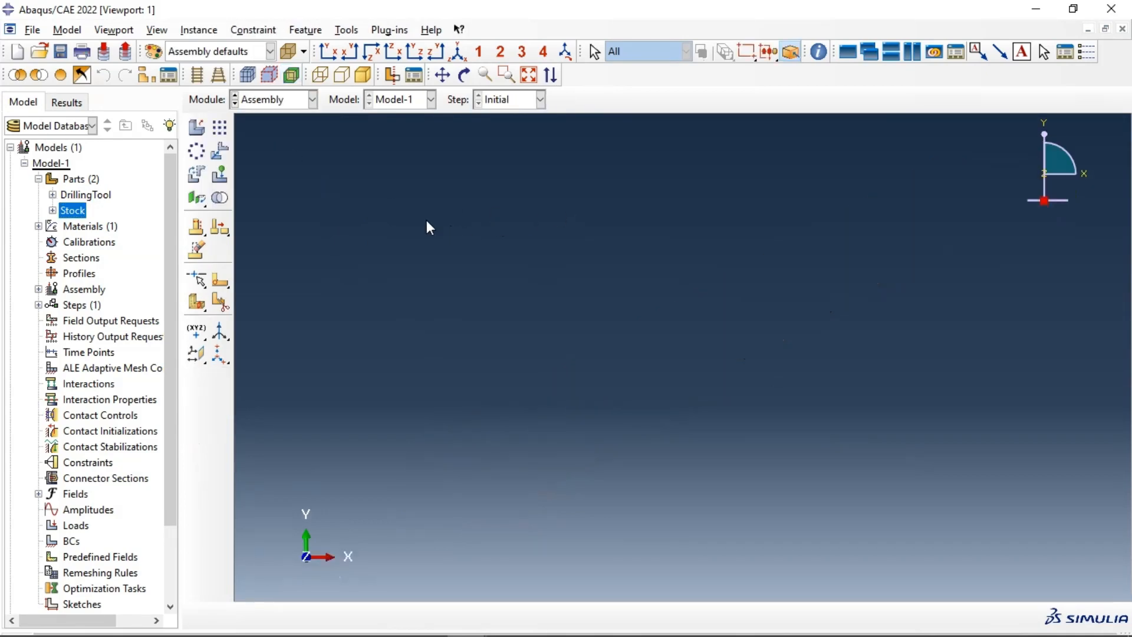
# Step: Create dependent instances of the DrillingTool and Stock parts in the assembly
pyautogui.click(197, 126)
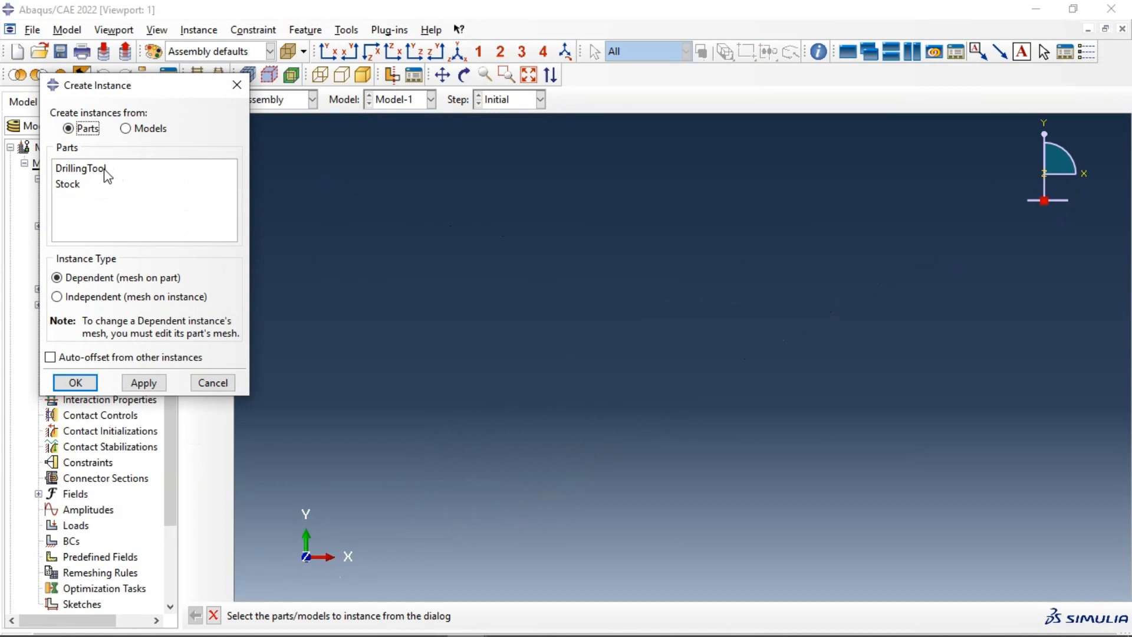
pyautogui.moveTo(105, 171); pyautogui.dragTo(105, 179)
pyautogui.click(147, 385)
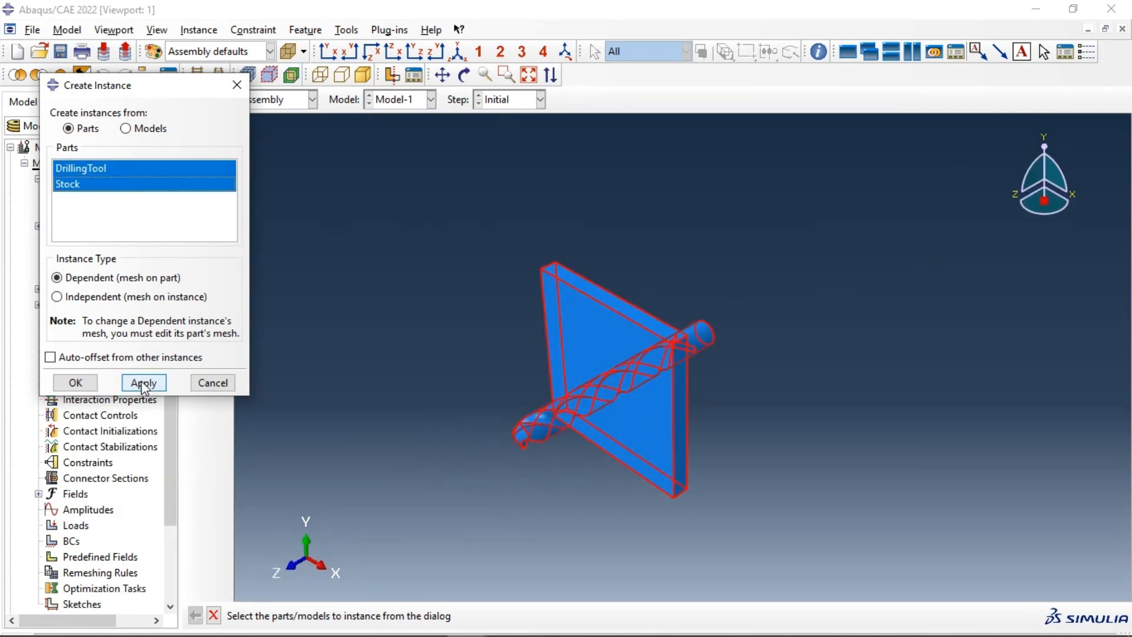
pyautogui.click(213, 382)
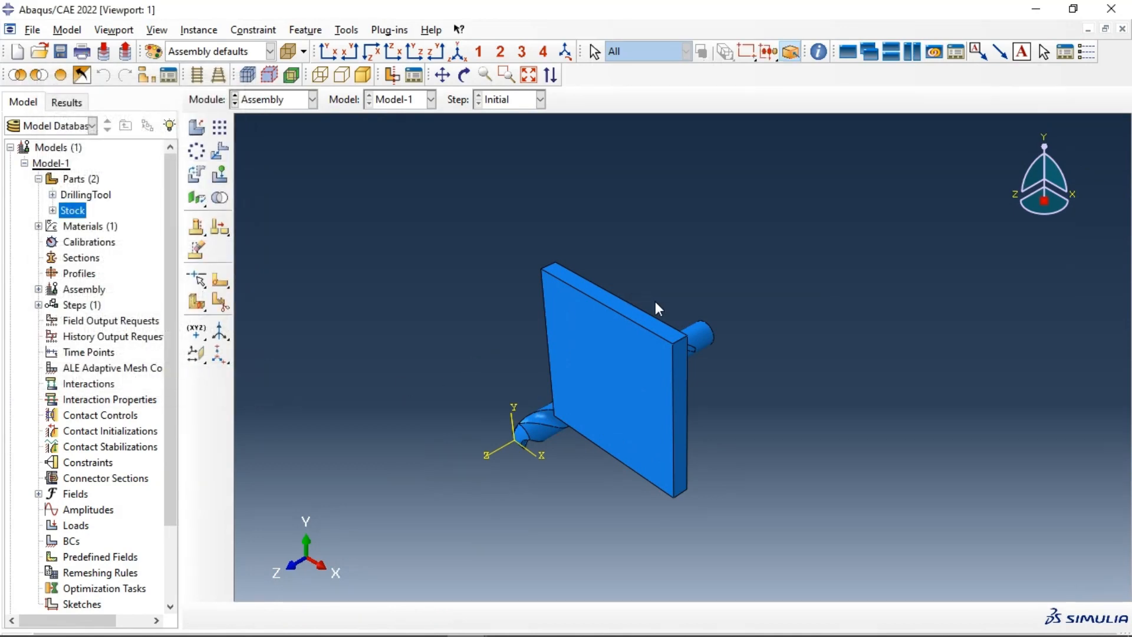
# Step: Create a datum point at the centre of the stock's face, midway between the midpoints of two opposite edges
pyautogui.keyDown('ctrl'); pyautogui.keyDown('alt'); pyautogui.moveTo(650, 313); pyautogui.dragTo(770, 395); pyautogui.keyUp('alt'); pyautogui.keyUp('ctrl')
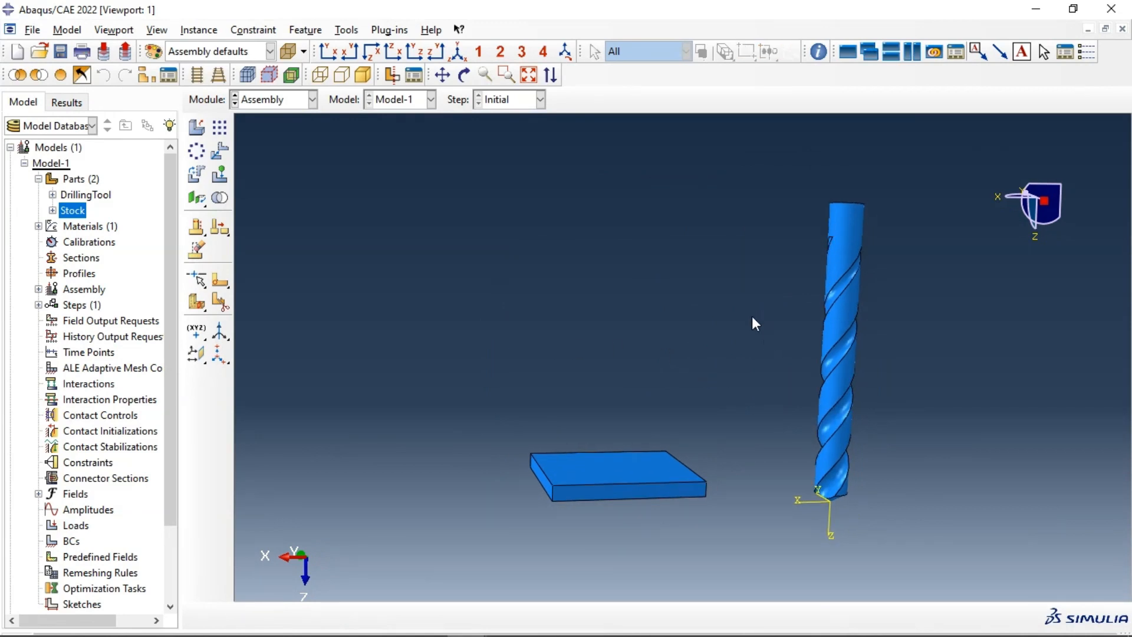
pyautogui.keyDown('ctrl'); pyautogui.keyDown('alt'); pyautogui.moveTo(752, 316); pyautogui.dragTo(646, 356); pyautogui.keyUp('alt'); pyautogui.keyUp('ctrl')
pyautogui.click(221, 155)
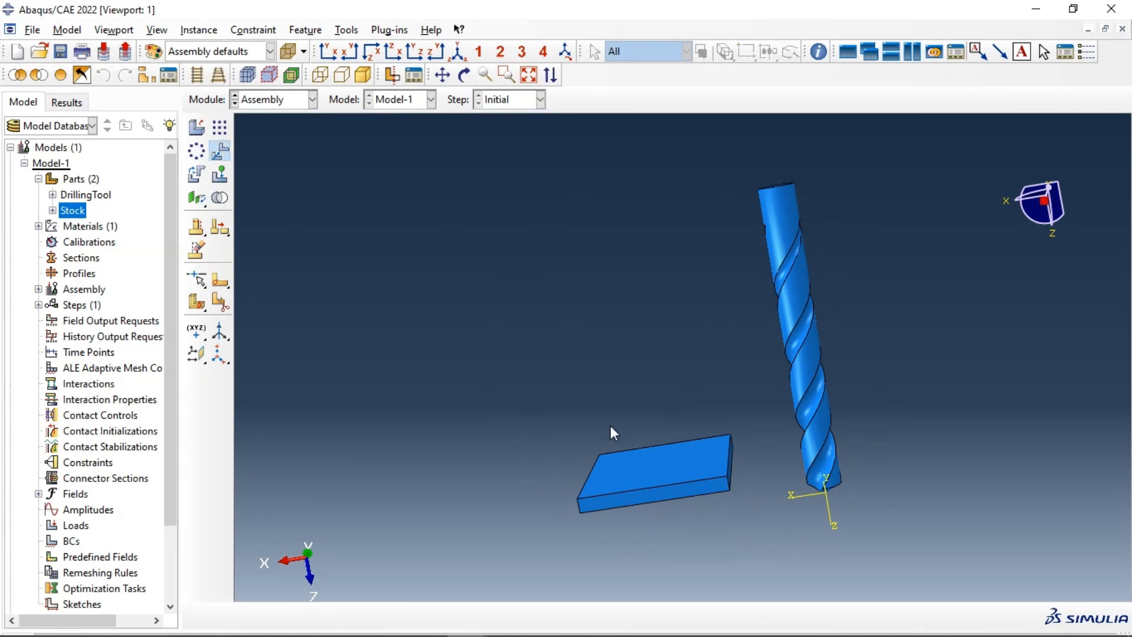
pyautogui.click(652, 475)
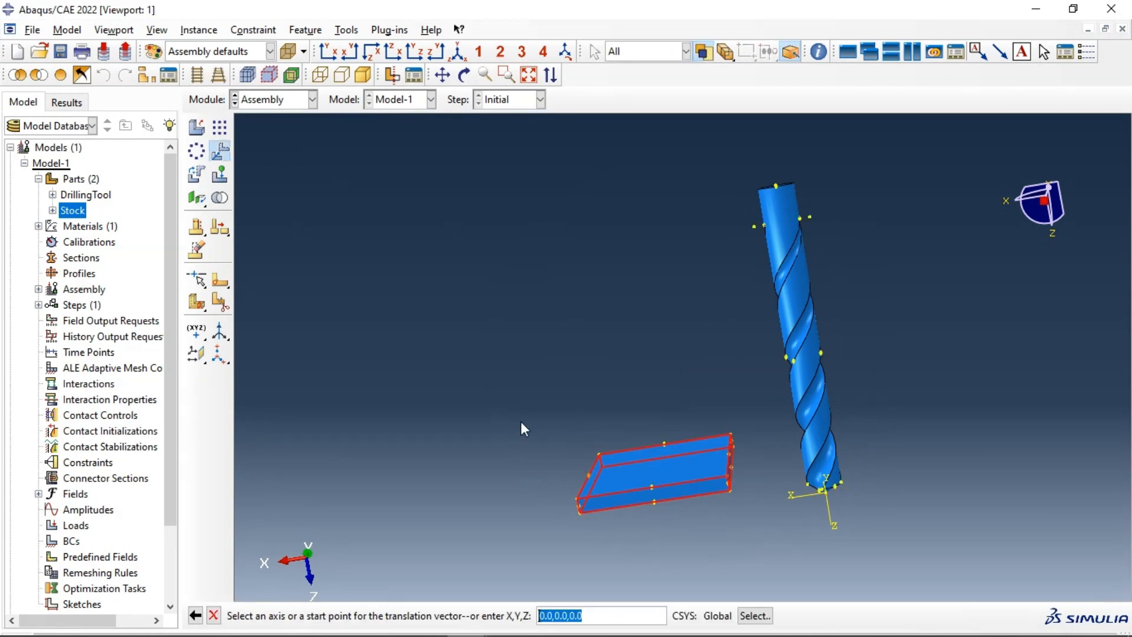
pyautogui.click(199, 333)
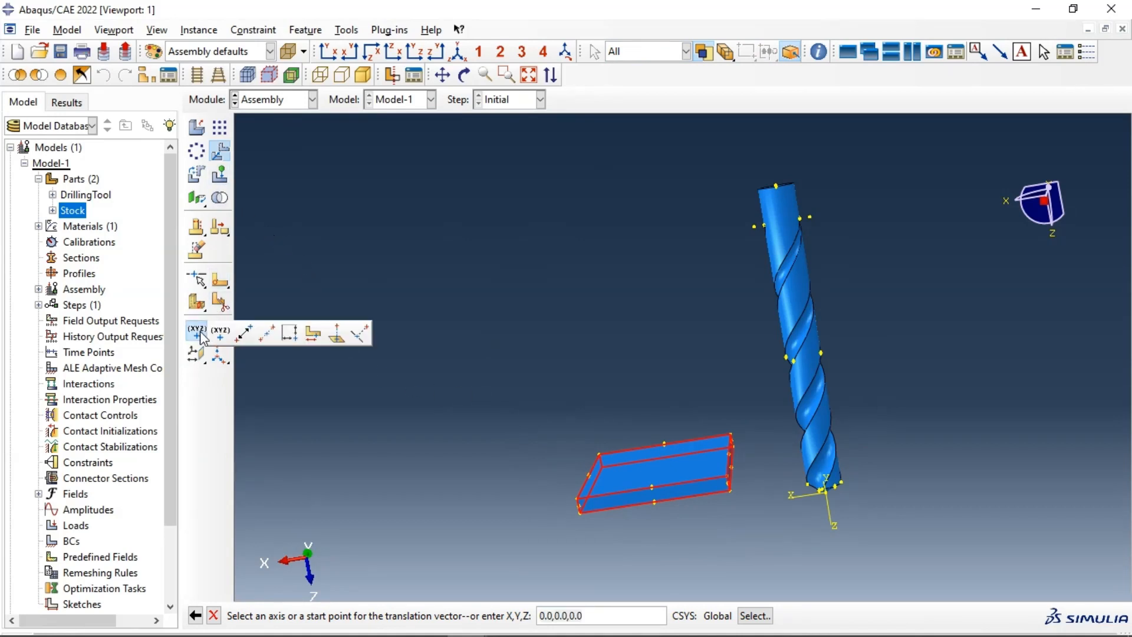
pyautogui.click(266, 334)
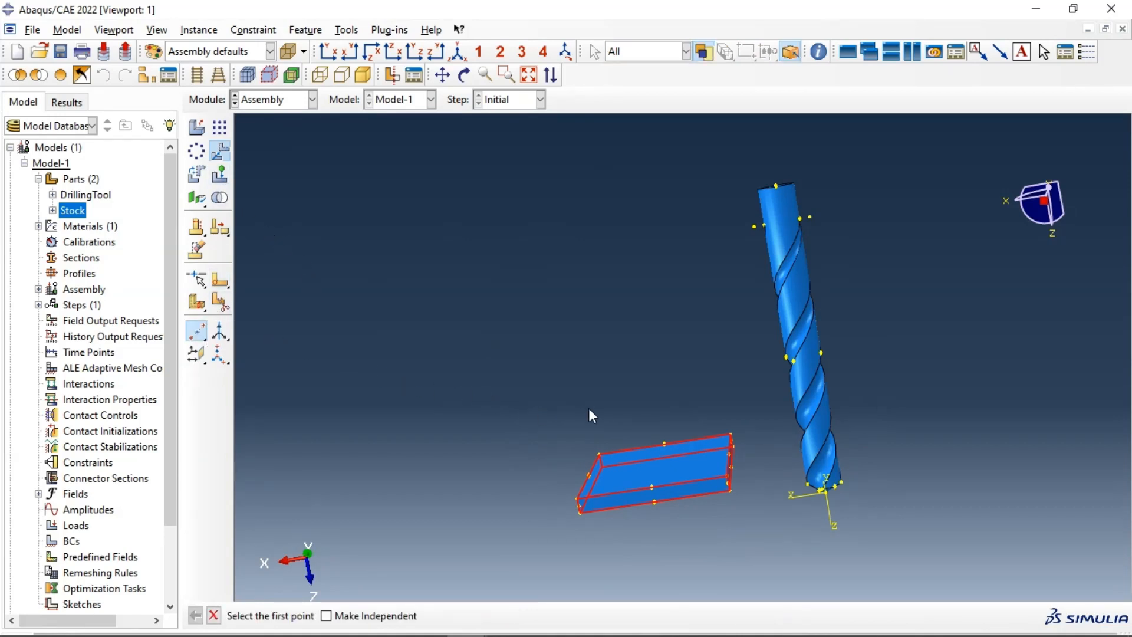
pyautogui.click(665, 445)
pyautogui.click(653, 486)
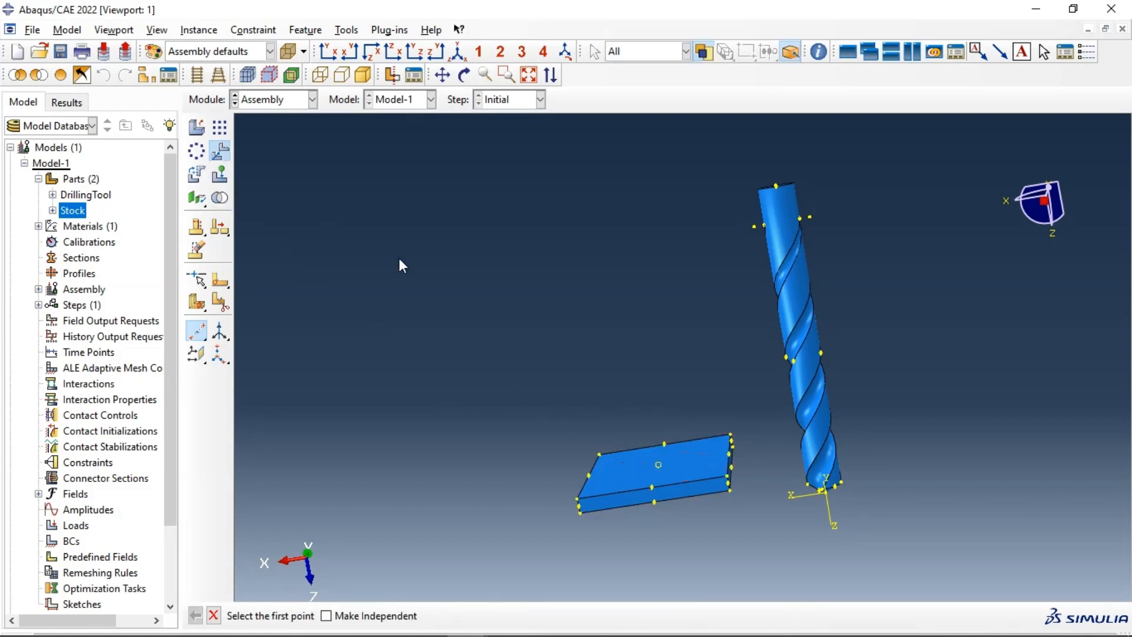
# Step: Translate the stock instance from its face-centre datum point to the global origin 0.0,0.0,0.0
pyautogui.click(220, 151)
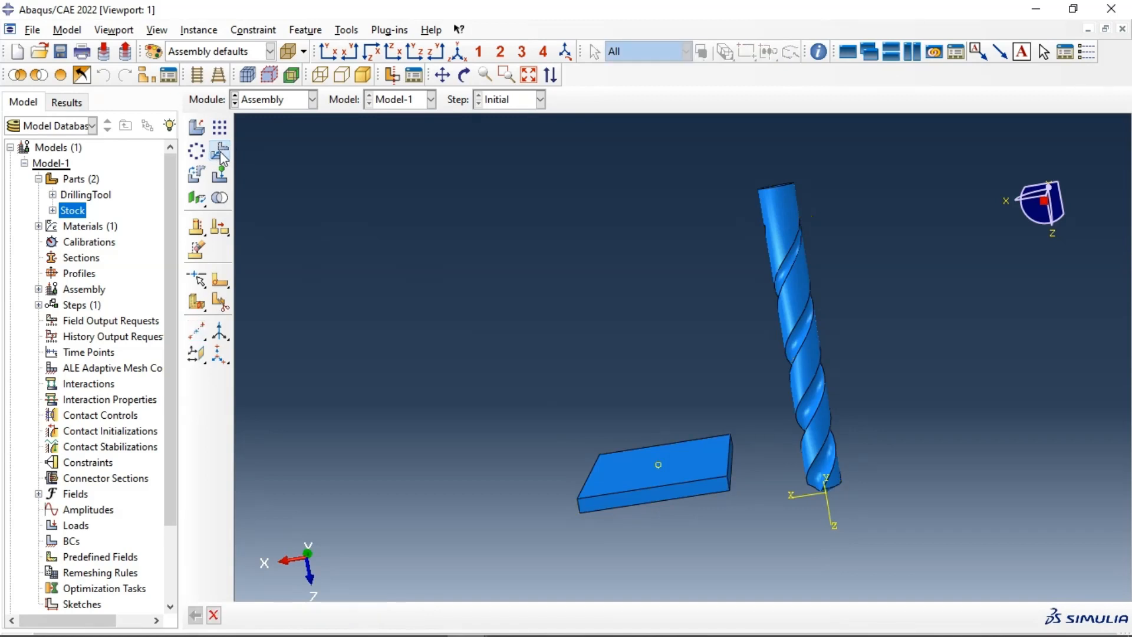
pyautogui.click(660, 467)
pyautogui.middleClick(660, 467)
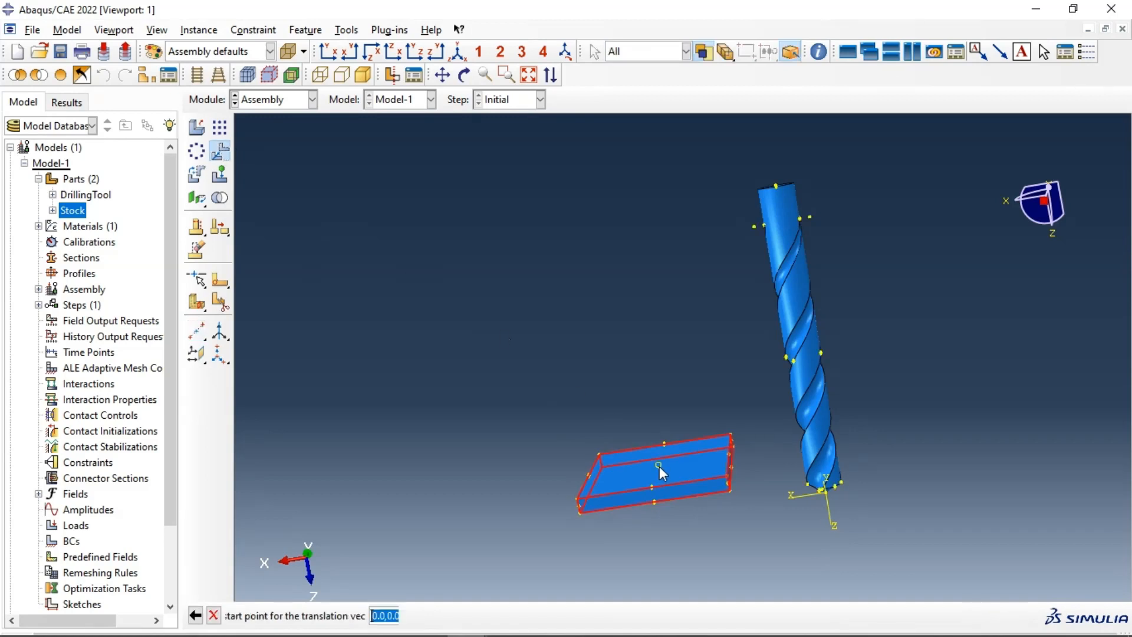
pyautogui.click(660, 466)
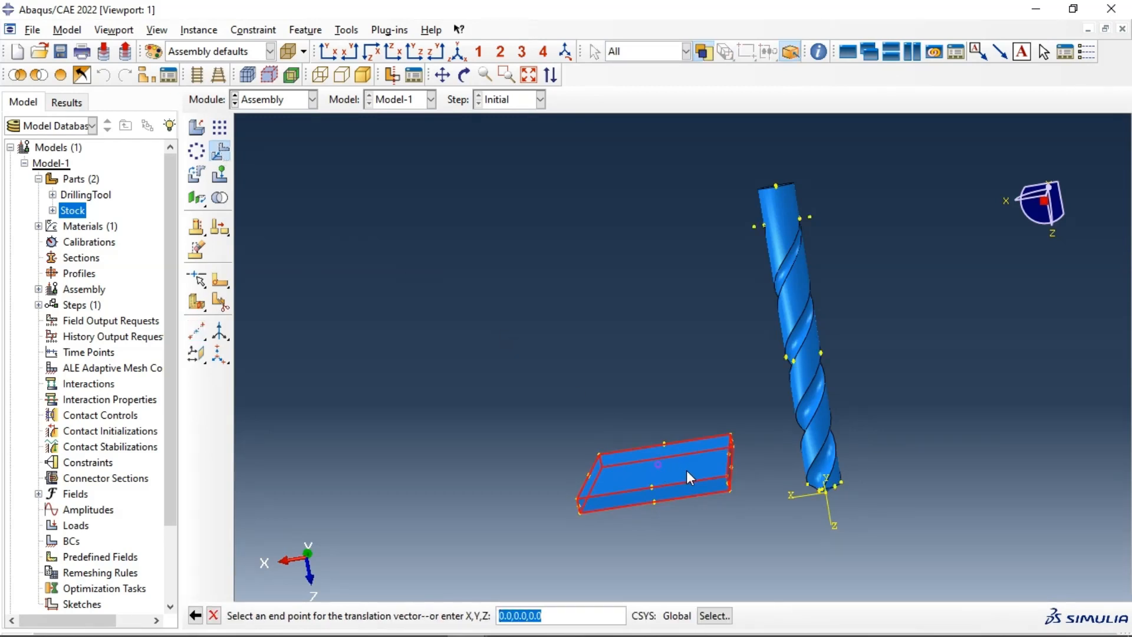
pyautogui.press('Return')
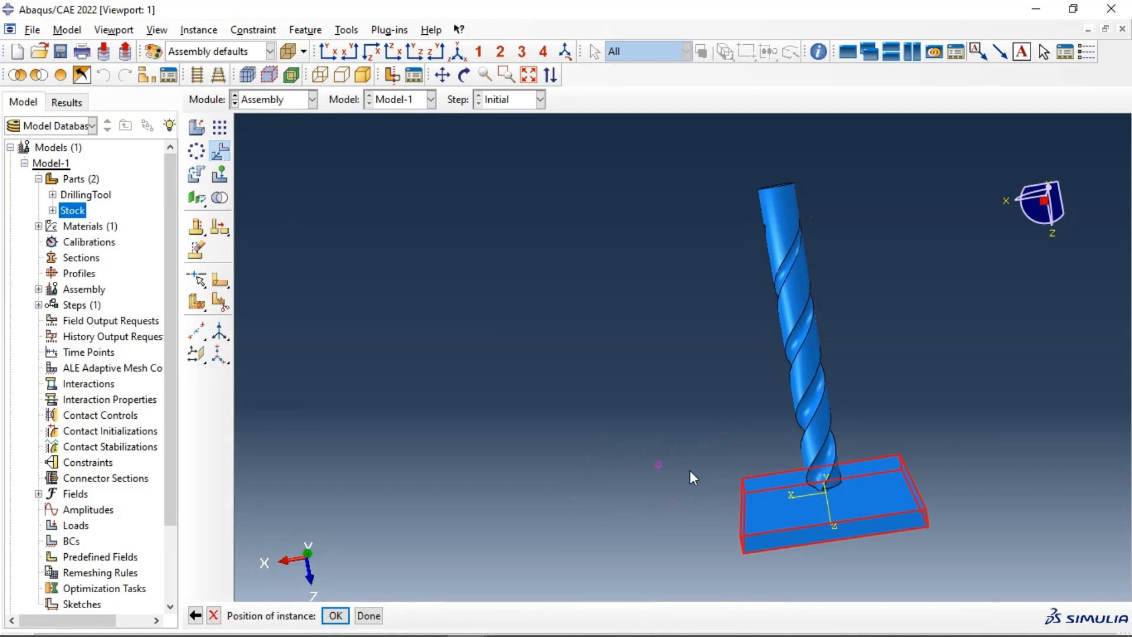
pyautogui.click(336, 615)
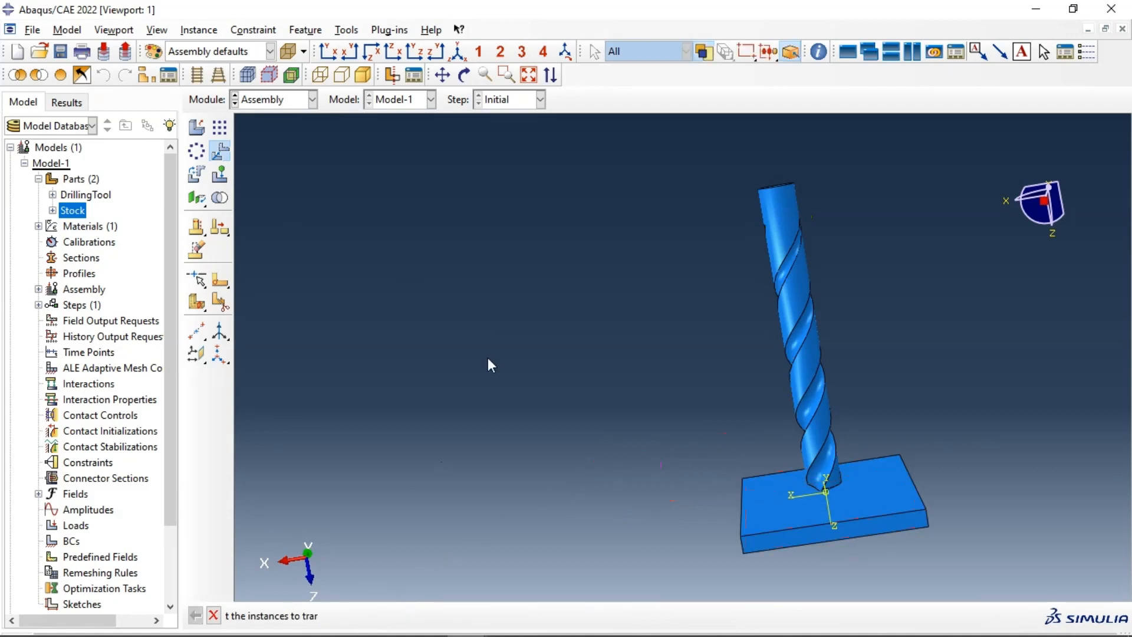
# Step: Examine the drill tip's position against the stock face in isometric, rotated and parallel-projection side views
pyautogui.click(529, 75)
pyautogui.click(458, 51)
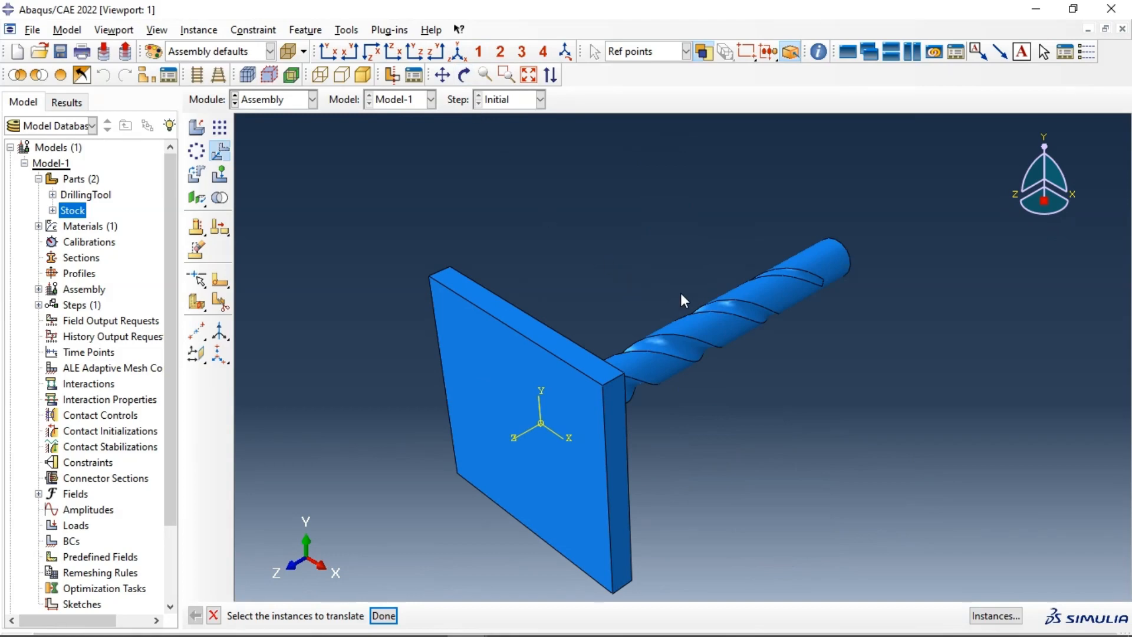
pyautogui.keyDown('ctrl'); pyautogui.keyDown('alt'); pyautogui.moveTo(716, 330); pyautogui.dragTo(584, 357); pyautogui.keyUp('alt'); pyautogui.keyUp('ctrl')
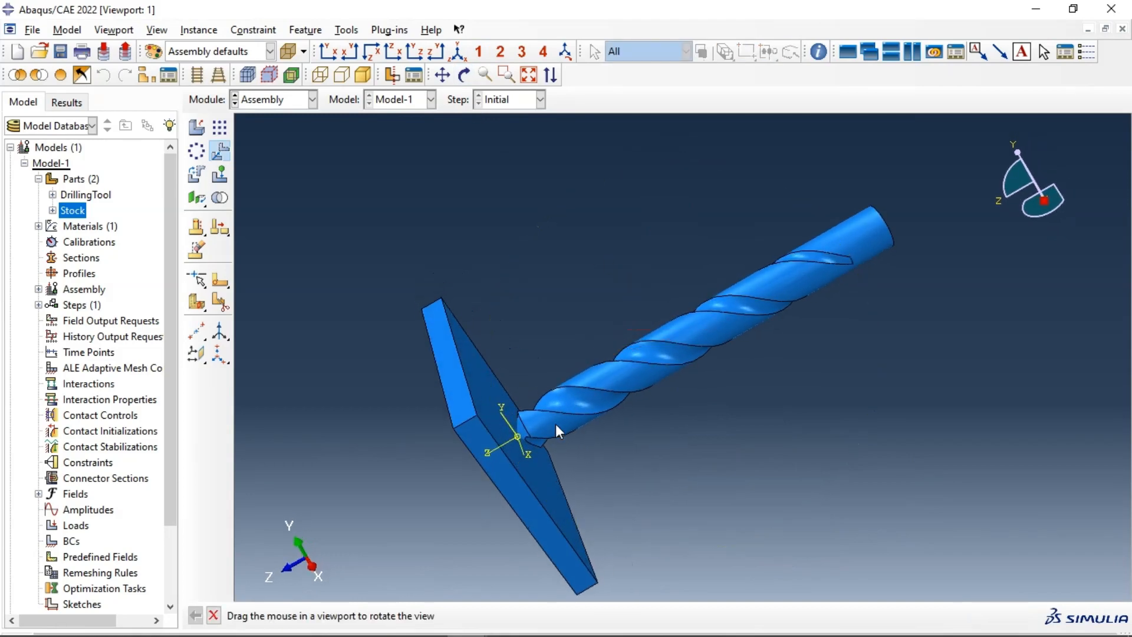
pyautogui.scroll(6, 524, 420)
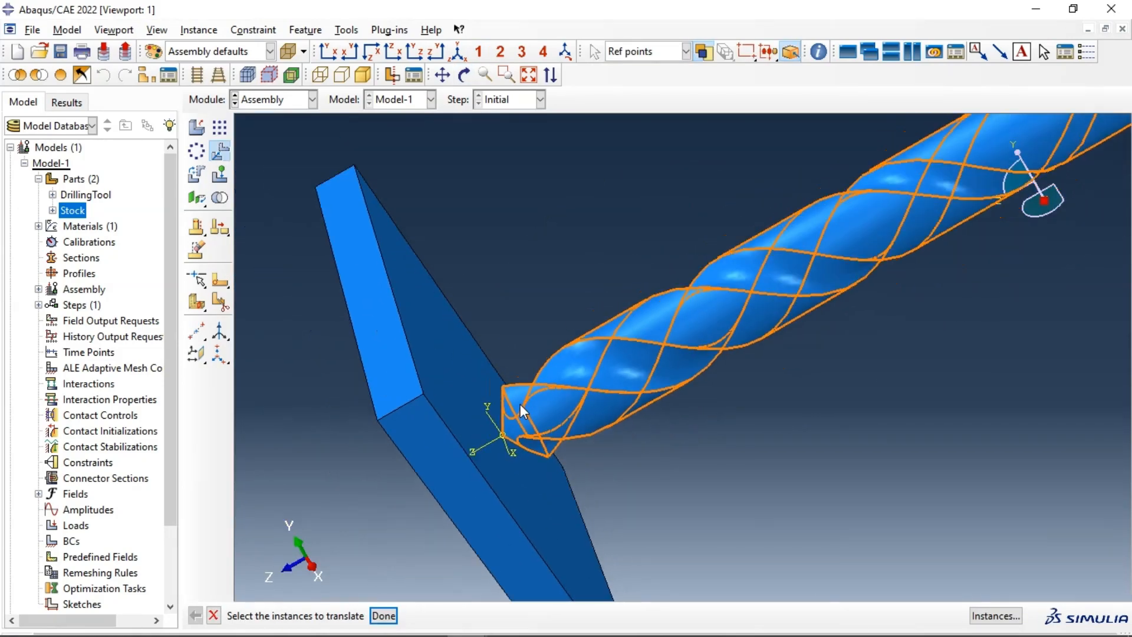
pyautogui.scroll(-5, 520, 407)
pyautogui.keyDown('ctrl'); pyautogui.keyDown('alt'); pyautogui.moveTo(601, 387); pyautogui.dragTo(575, 347); pyautogui.keyUp('alt'); pyautogui.keyUp('ctrl')
pyautogui.moveTo(677, 382)
pyautogui.keyDown('ctrl'); pyautogui.keyDown('alt'); pyautogui.mouseDown()
pyautogui.moveTo(624, 296)
pyautogui.moveTo(614, 301)
pyautogui.moveTo(673, 366)
pyautogui.mouseUp(); pyautogui.keyUp('alt'); pyautogui.keyUp('ctrl')
pyautogui.click(353, 52)
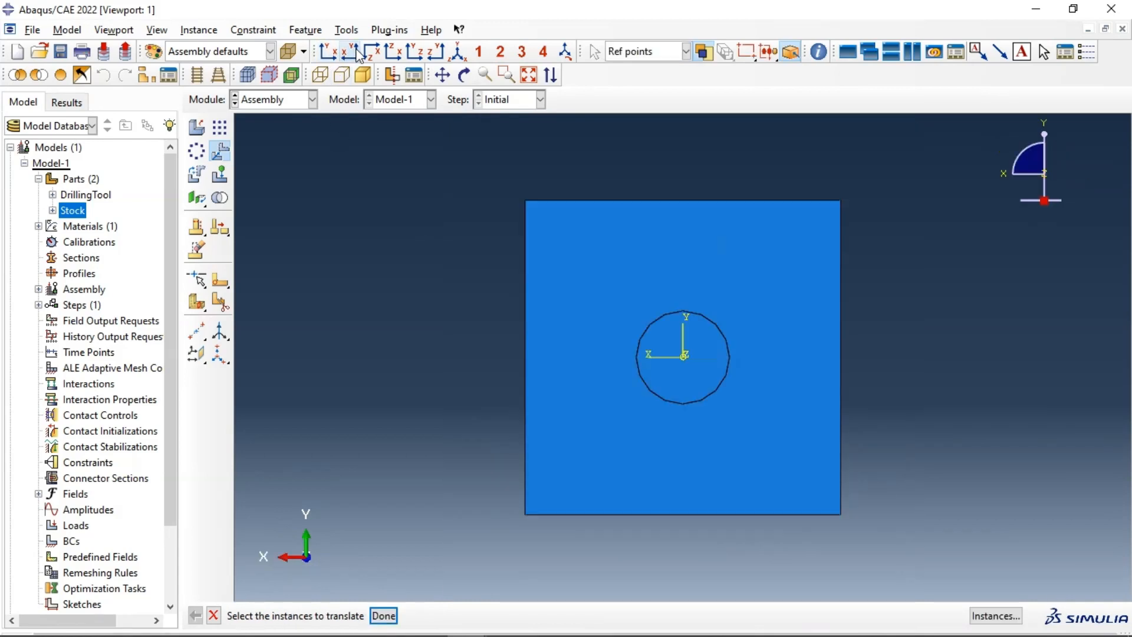
pyautogui.click(372, 52)
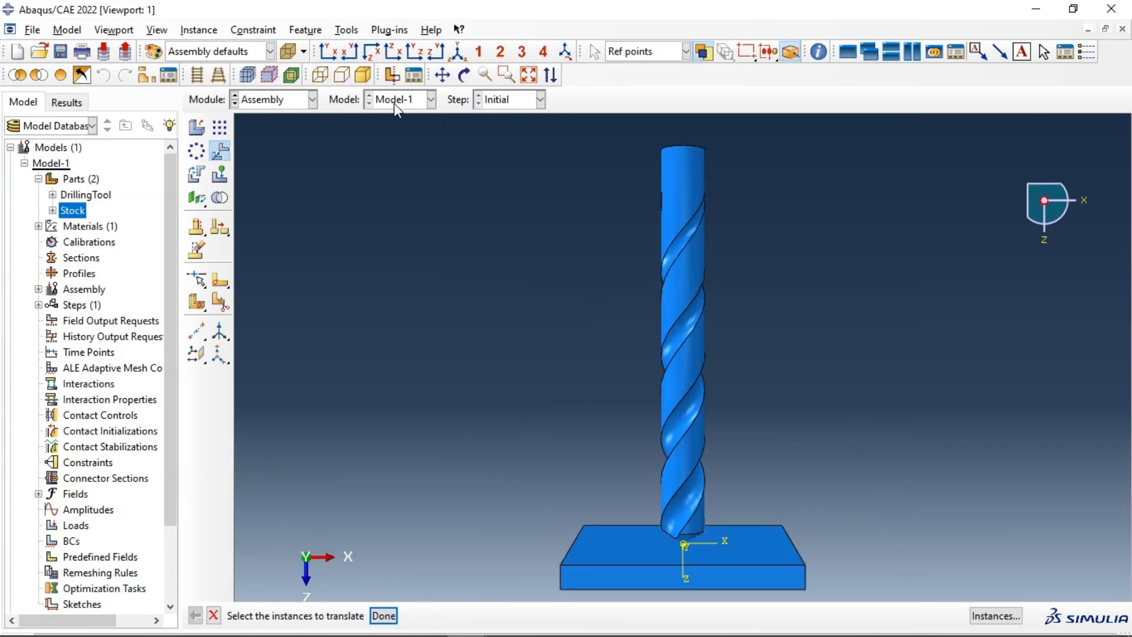
pyautogui.click(196, 75)
pyautogui.scroll(-3, 669, 503)
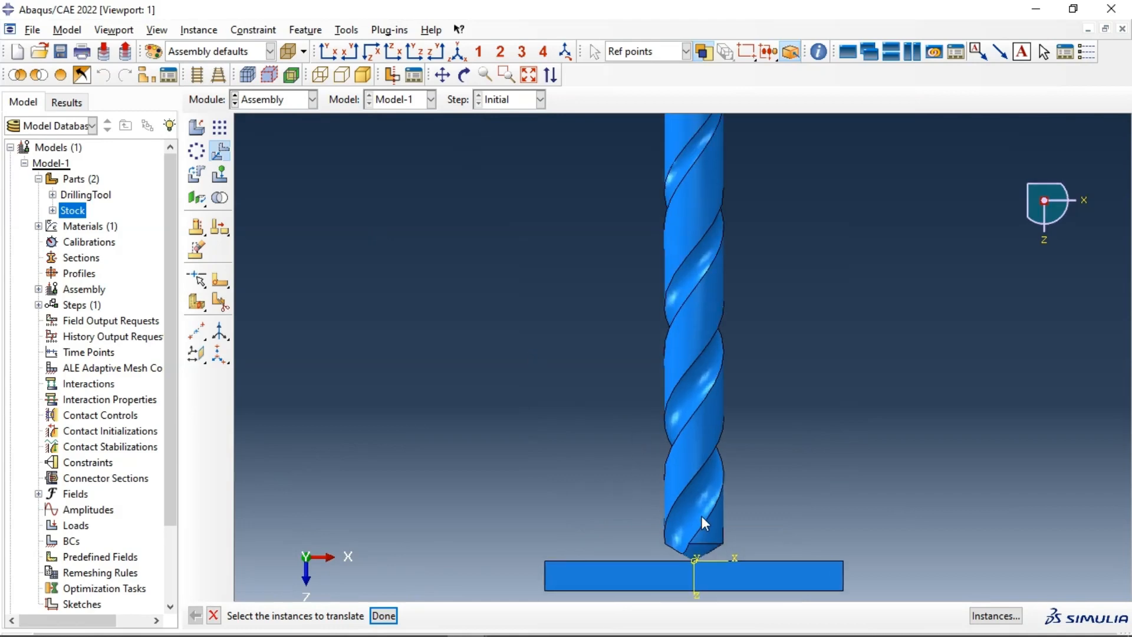
pyautogui.scroll(-1, 699, 528)
pyautogui.scroll(2, 696, 539)
pyautogui.scroll(-3, 697, 575)
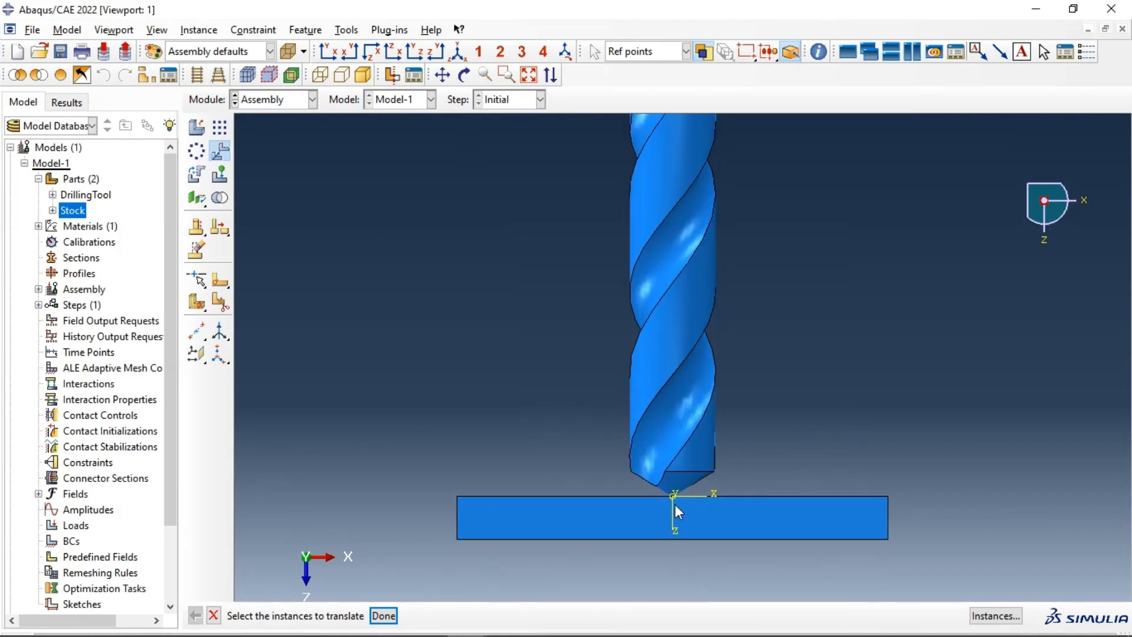
pyautogui.click(672, 490)
pyautogui.scroll(-5, 672, 490)
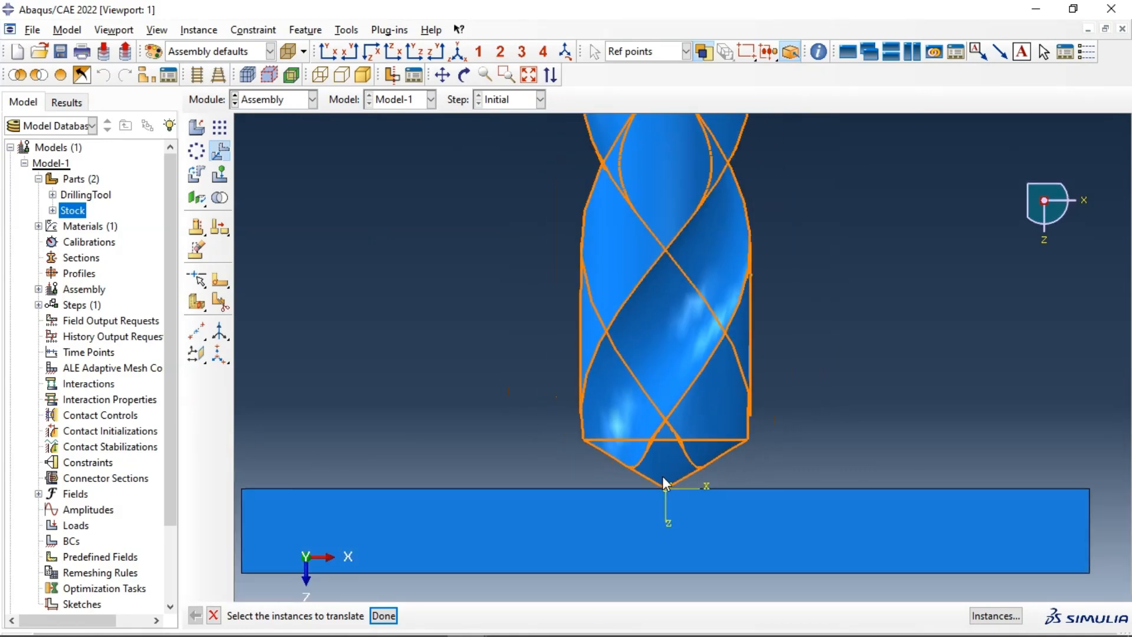
pyautogui.scroll(3, 665, 483)
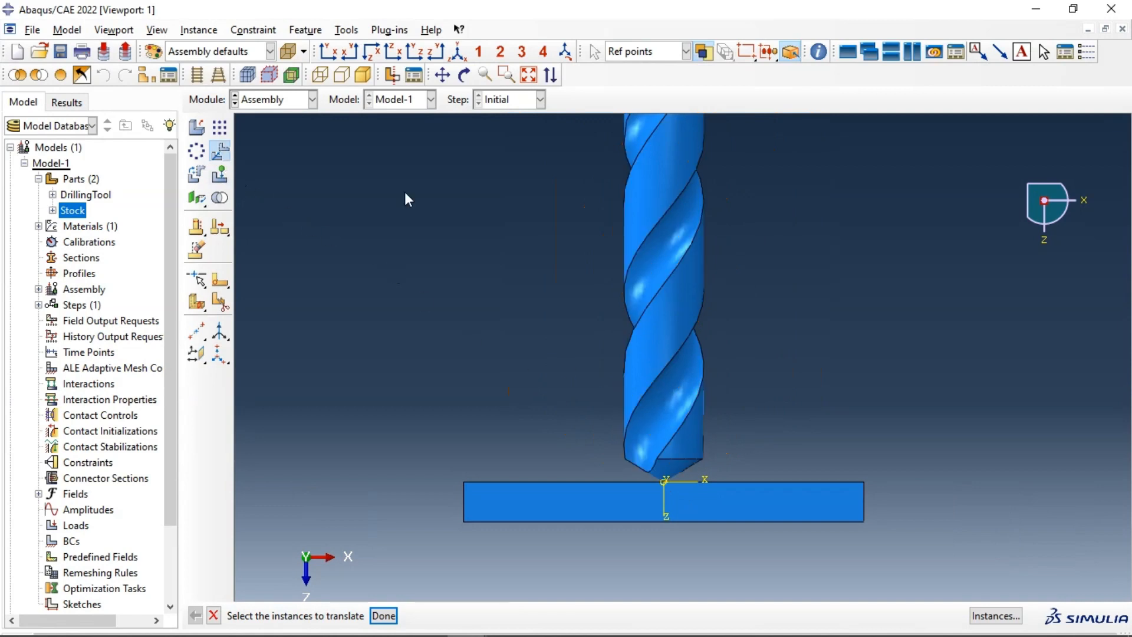
# Step: Try to translate the drilling tool from its tip at the stock's face centre to the end point 0.0,0.0,0.002
pyautogui.click(666, 270)
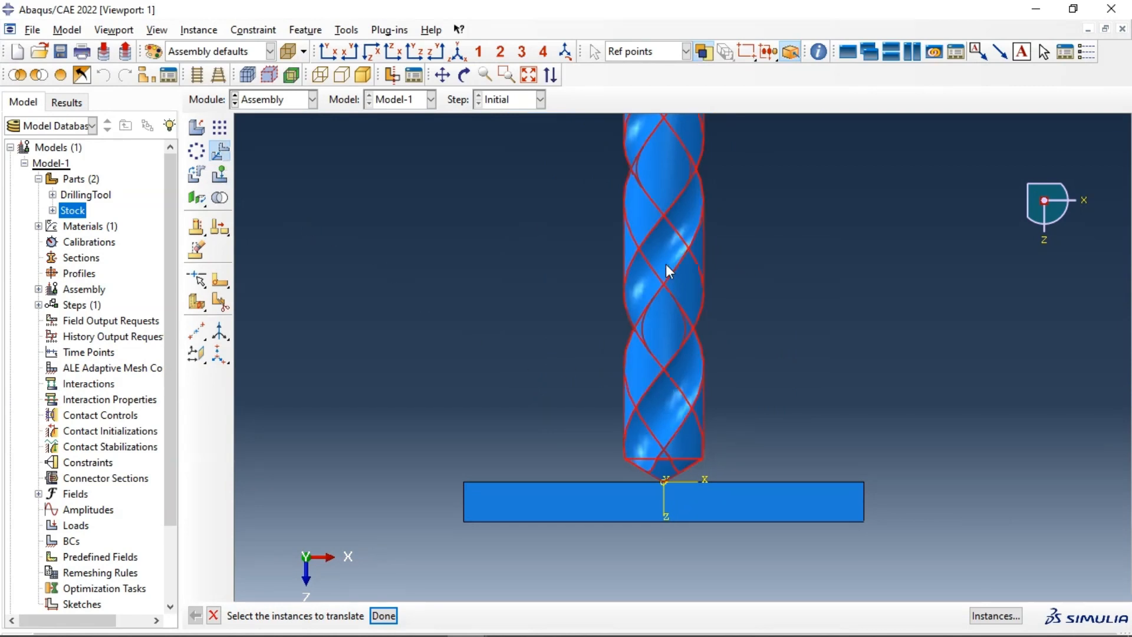
pyautogui.click(393, 615)
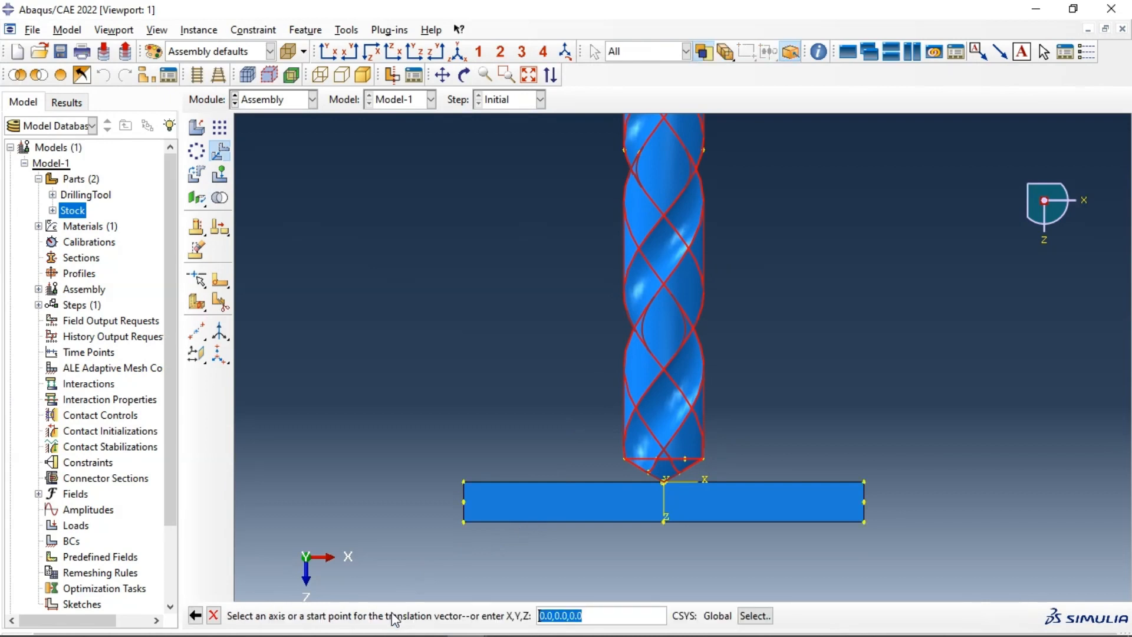
pyautogui.click(665, 481)
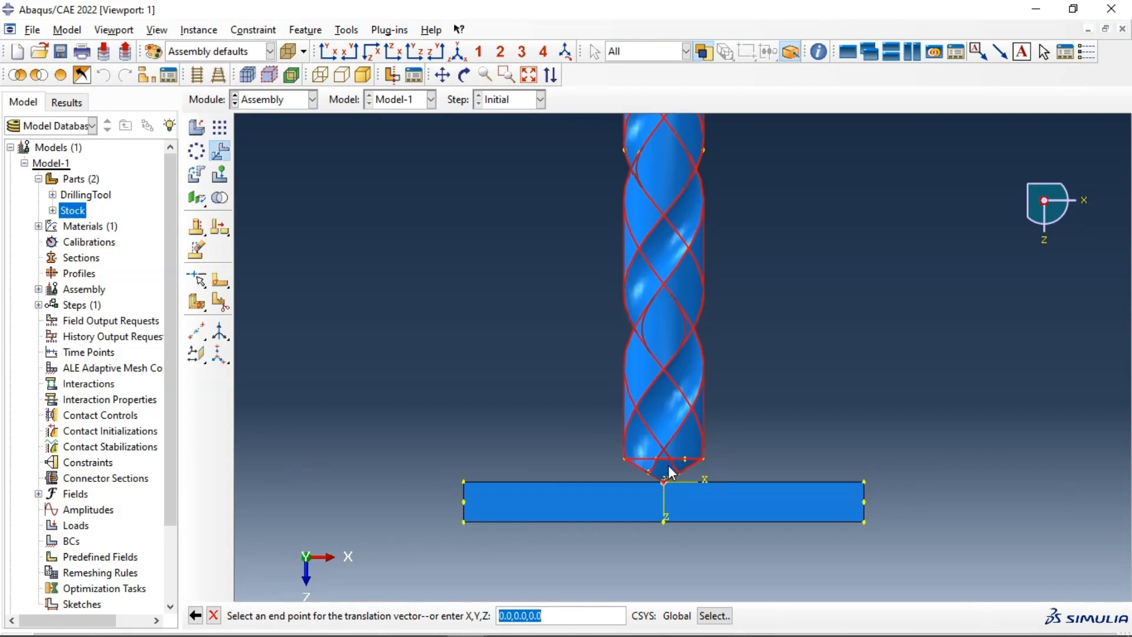
pyautogui.click(531, 616)
pyautogui.write('0')
pyautogui.press('Return')
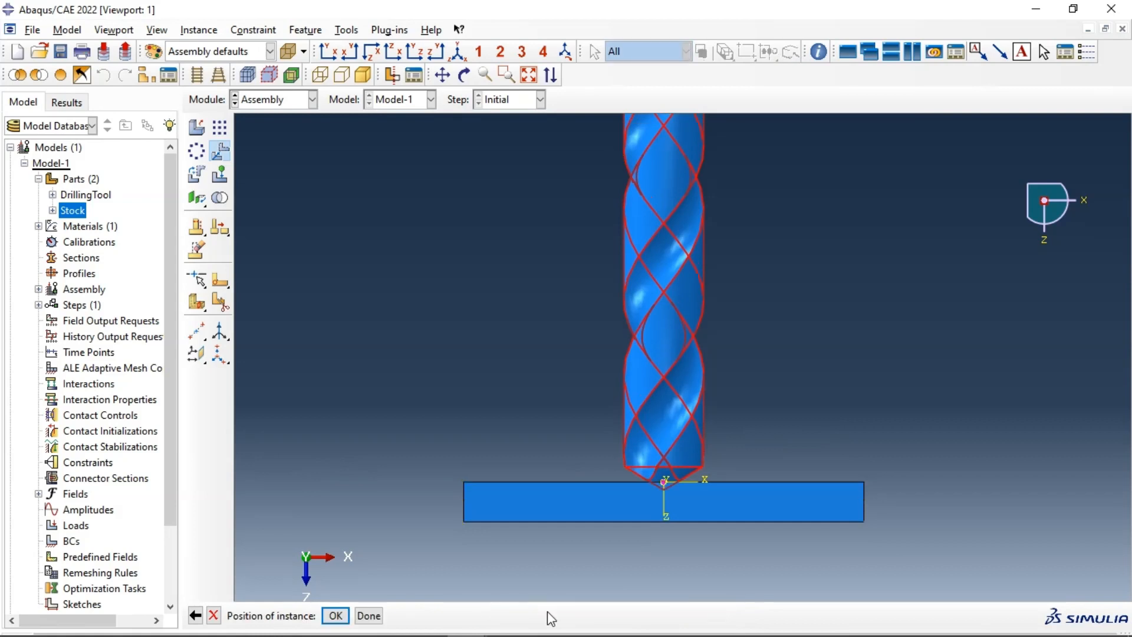
# Step: Go back to the translation end point and move the drilling tool away from the stock with 0.0,0.0,-0.002
pyautogui.click(195, 615)
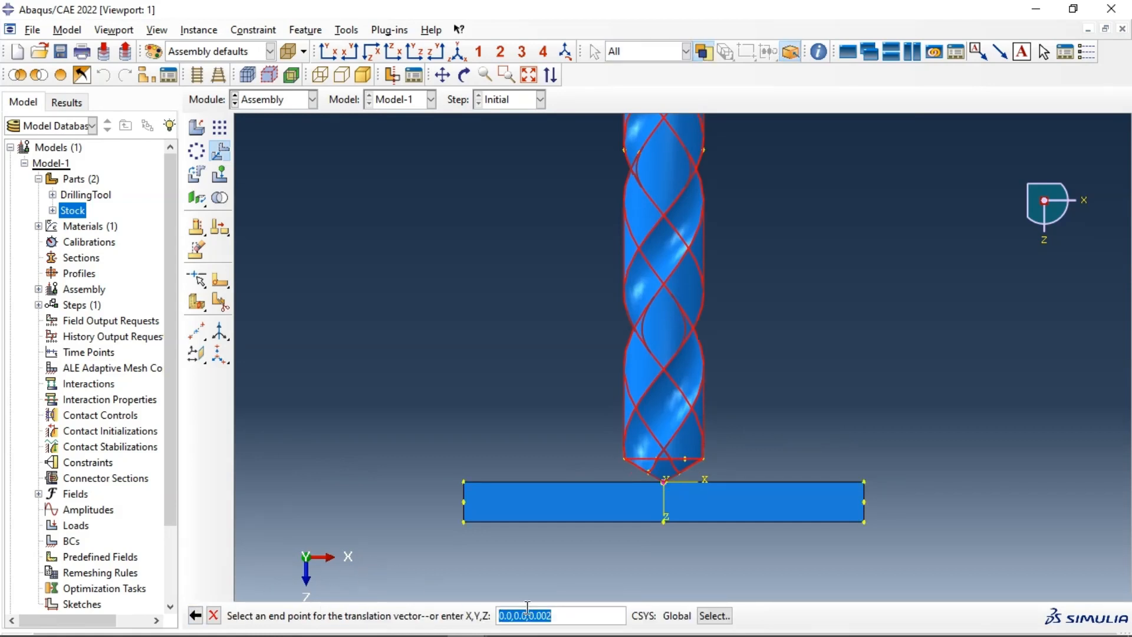
pyautogui.click(532, 615)
pyautogui.write('-')
pyautogui.press('Return')
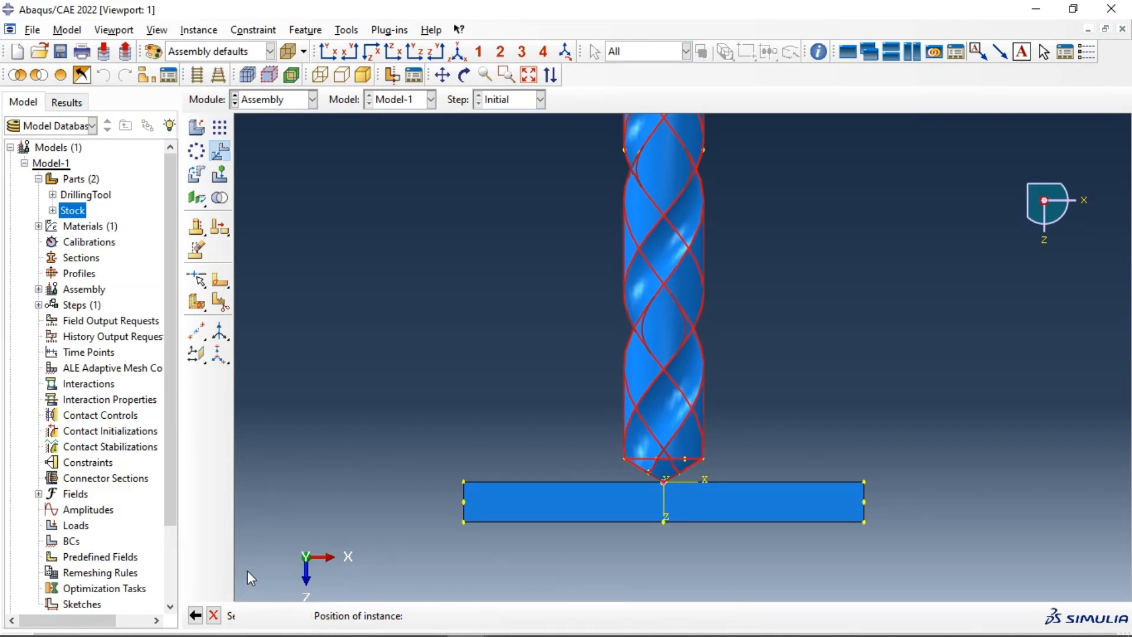
pyautogui.press('Return')
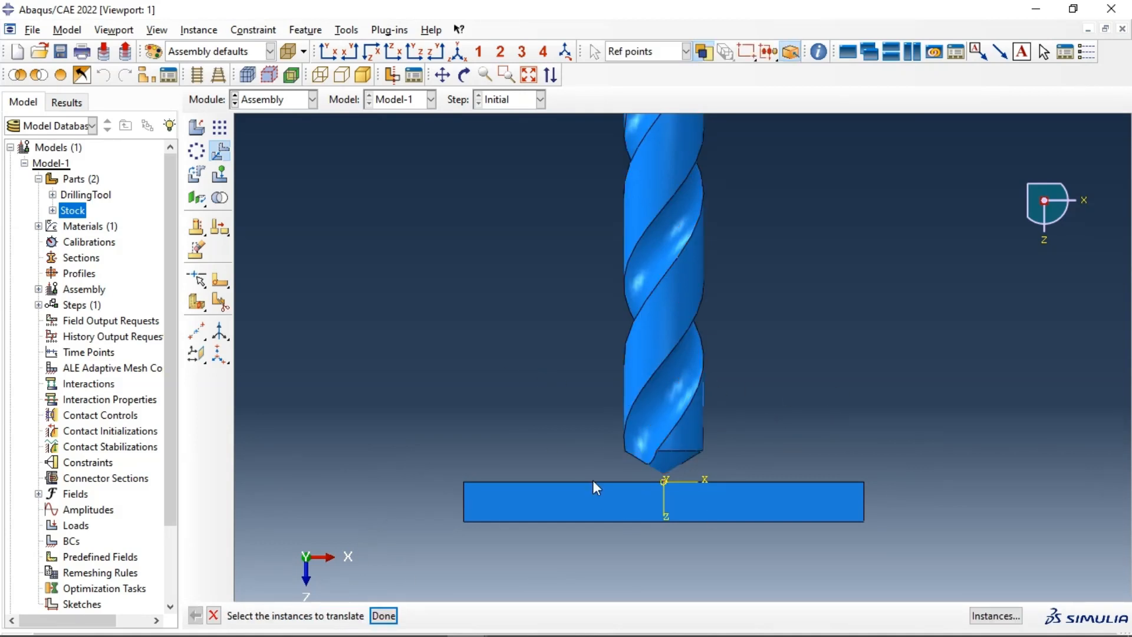
# Step: Translate the drilling tool from its tip to the global origin 0.0,0.0,0.0 at the stock's face centre
pyautogui.keyDown('ctrl'); pyautogui.keyDown('alt'); pyautogui.moveTo(678, 396); pyautogui.dragTo(675, 489); pyautogui.keyUp('alt'); pyautogui.keyUp('ctrl')
pyautogui.moveTo(679, 449)
pyautogui.keyDown('ctrl'); pyautogui.keyDown('alt'); pyautogui.mouseDown()
pyautogui.moveTo(675, 478)
pyautogui.moveTo(672, 462)
pyautogui.mouseUp(); pyautogui.keyUp('alt'); pyautogui.keyUp('ctrl')
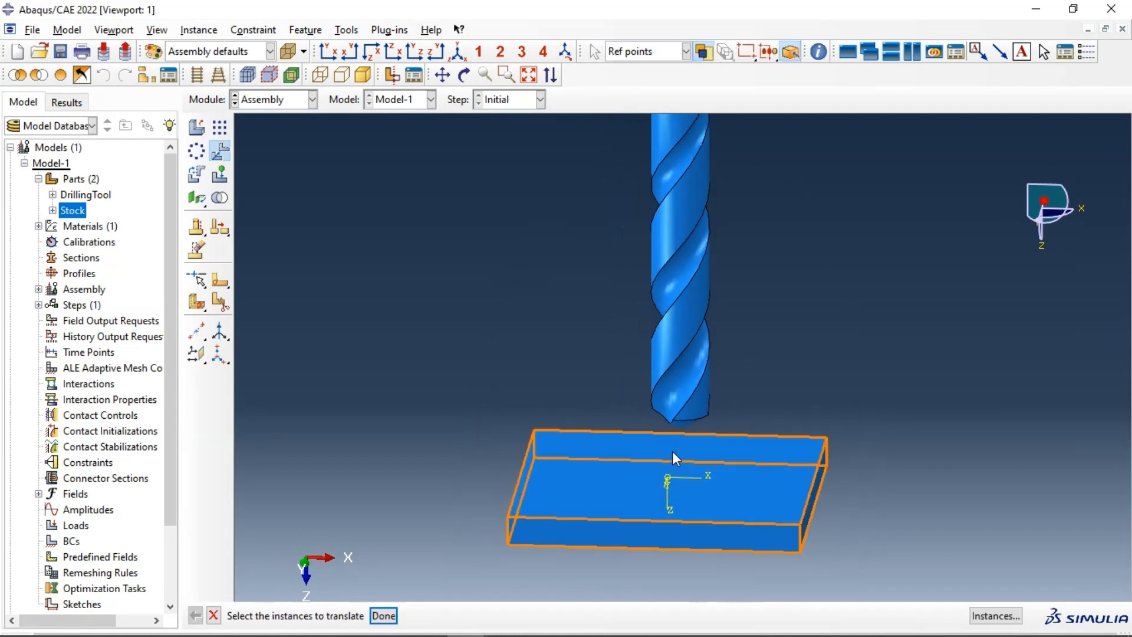
pyautogui.click(457, 52)
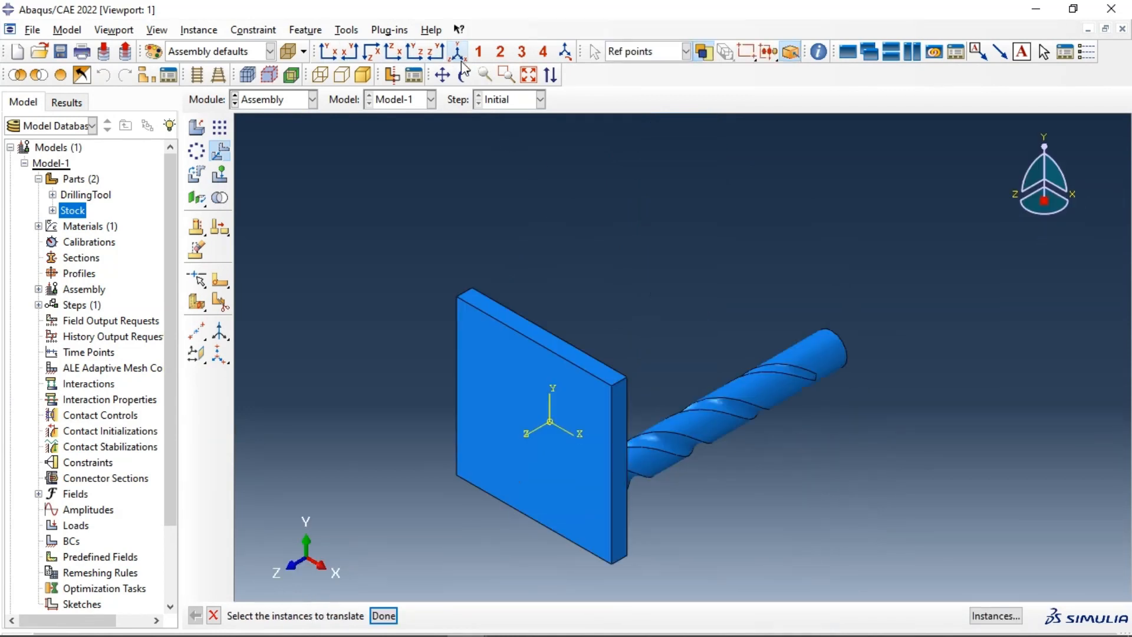
pyautogui.keyDown('ctrl'); pyautogui.keyDown('alt'); pyautogui.moveTo(676, 319); pyautogui.dragTo(676, 500); pyautogui.keyUp('alt'); pyautogui.keyUp('ctrl')
pyautogui.keyDown('ctrl'); pyautogui.keyDown('alt'); pyautogui.moveTo(570, 443); pyautogui.dragTo(587, 466); pyautogui.keyUp('alt'); pyautogui.keyUp('ctrl')
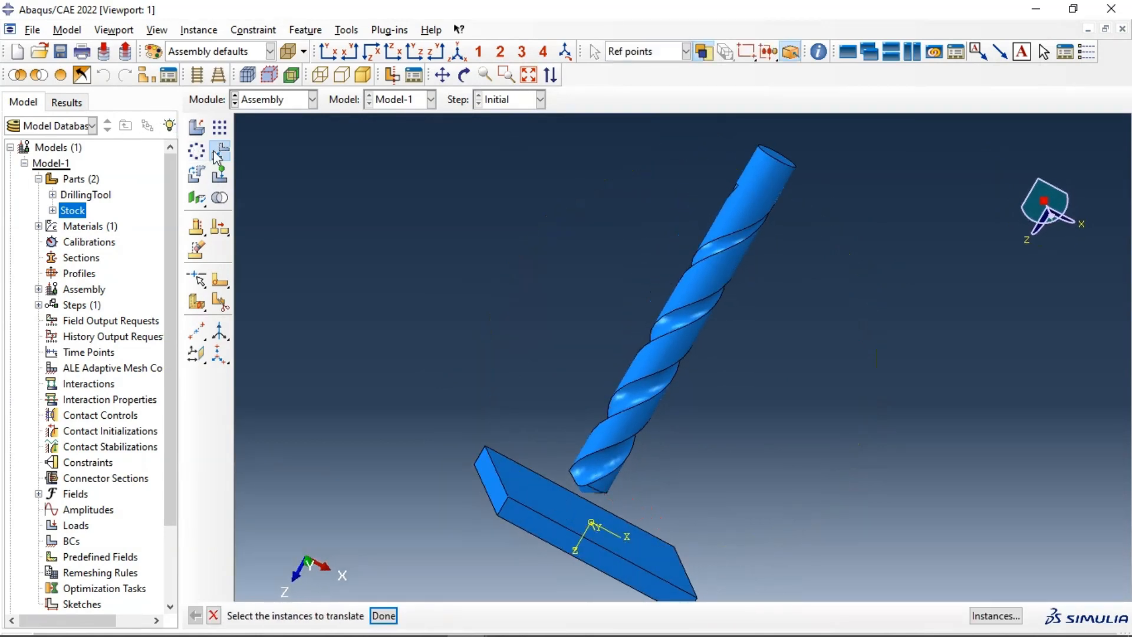
pyautogui.click(709, 270)
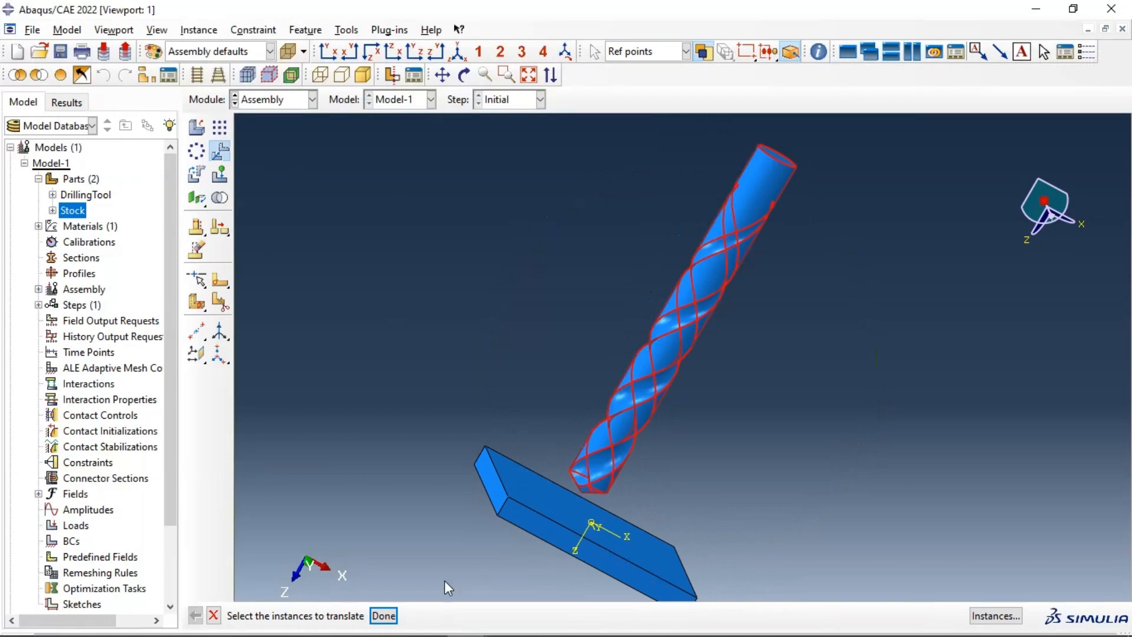
pyautogui.click(384, 615)
pyautogui.scroll(4, 581, 494)
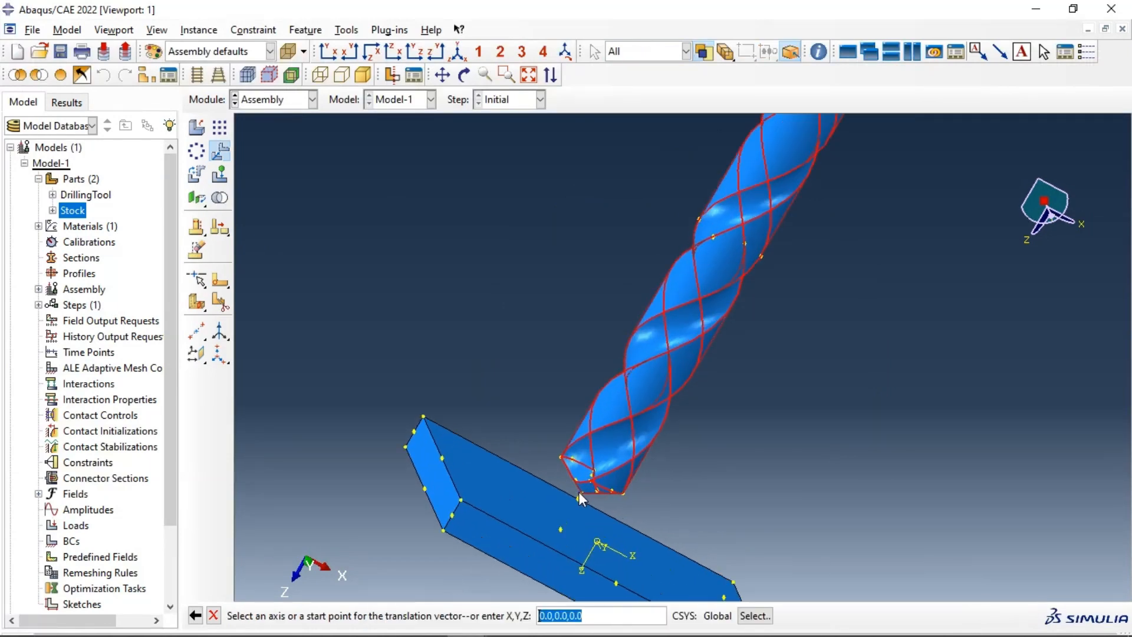
pyautogui.click(582, 493)
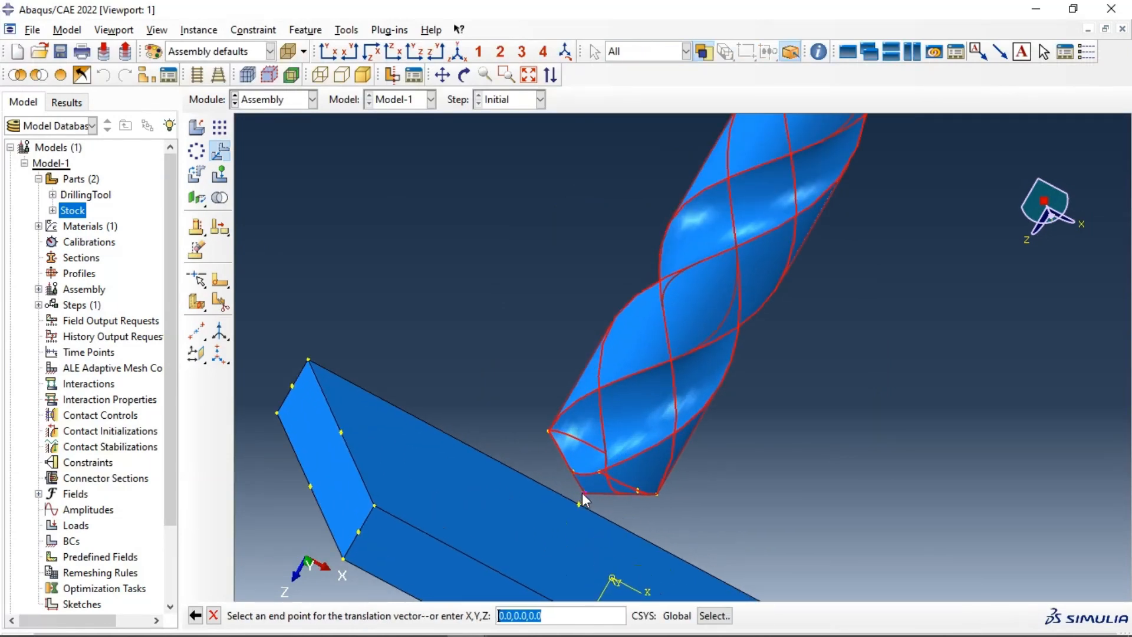
pyautogui.click(582, 493)
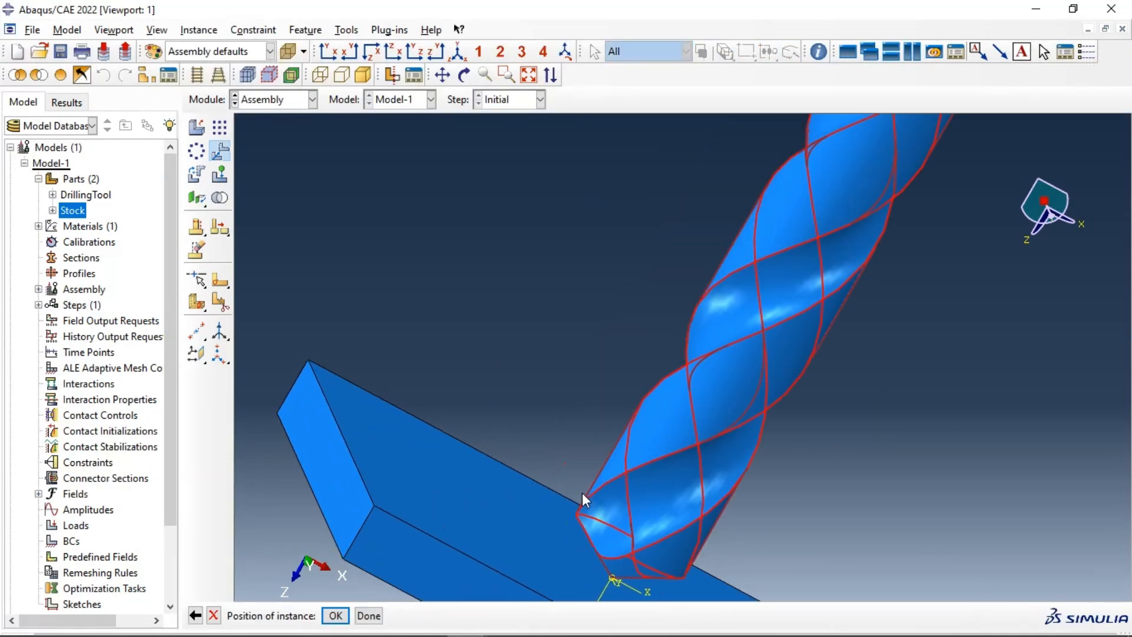
pyautogui.click(337, 615)
pyautogui.scroll(-2, 594, 306)
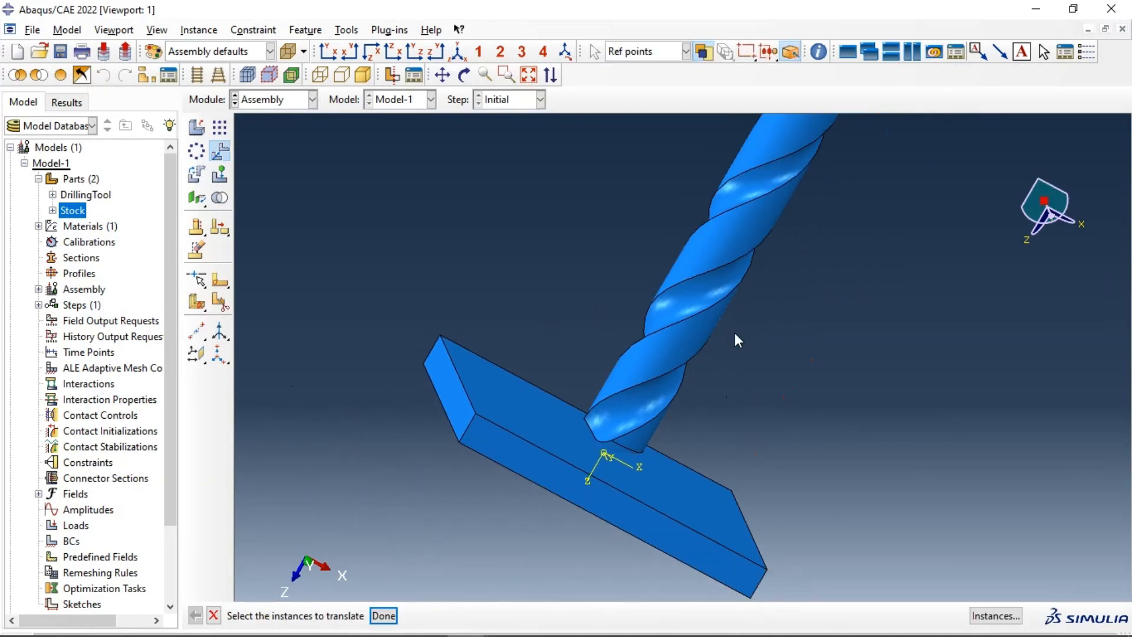
# Step: Translate the drilling tool from the origin to 0.0,0.0,-0.002, check its clearance from the stock, and finish translating
pyautogui.keyDown('ctrl'); pyautogui.keyDown('alt'); pyautogui.moveTo(735, 333); pyautogui.dragTo(599, 315); pyautogui.keyUp('alt'); pyautogui.keyUp('ctrl')
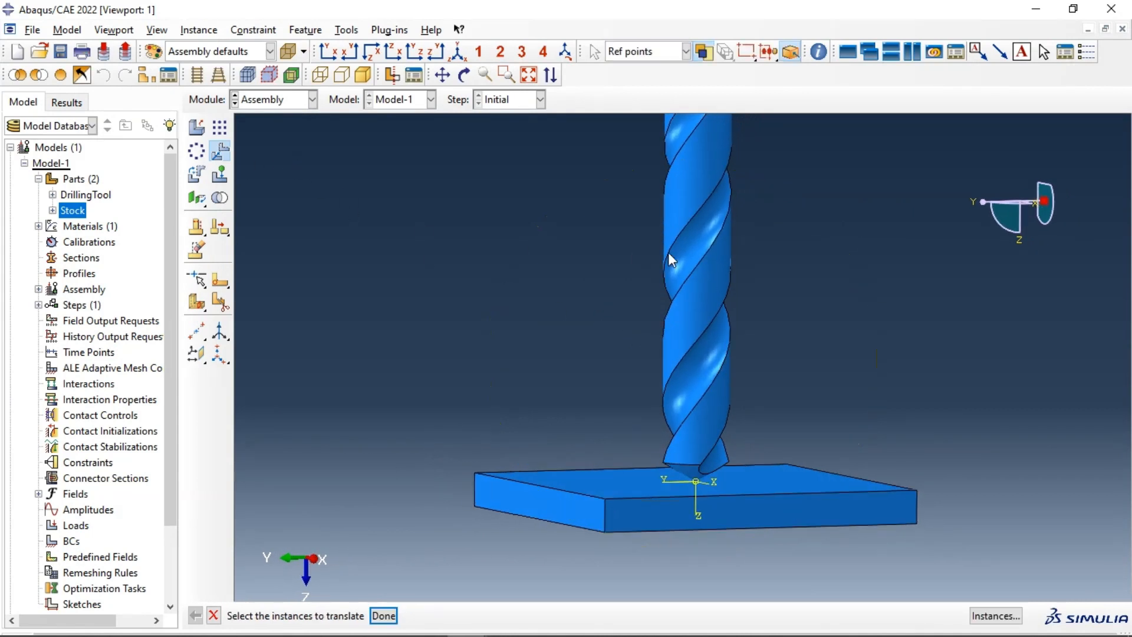
pyautogui.click(384, 616)
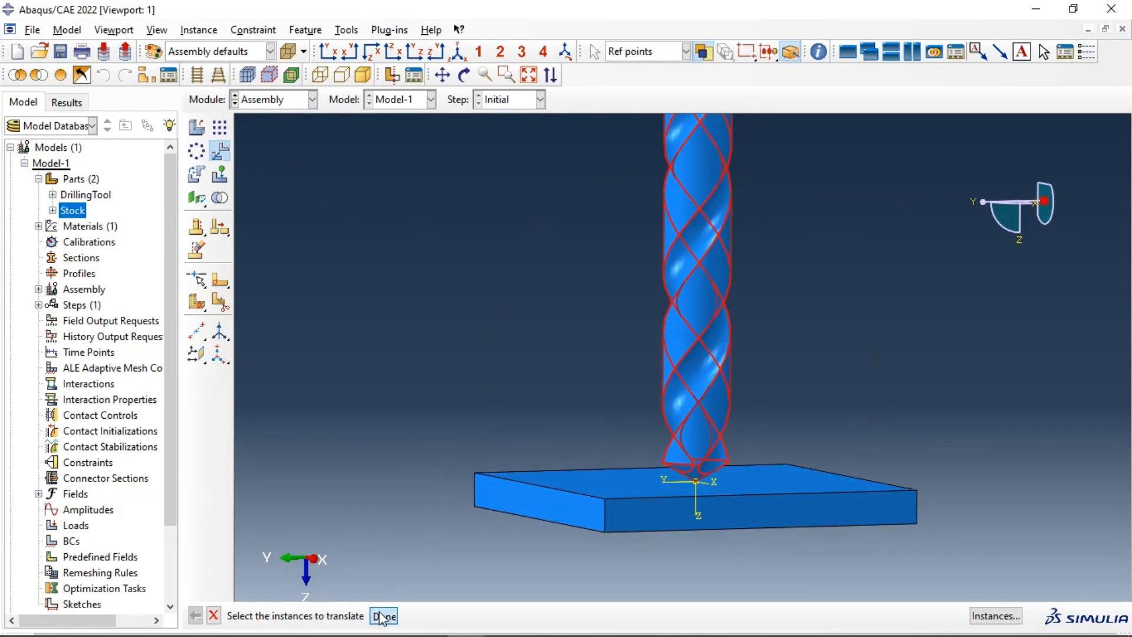
pyautogui.click(697, 482)
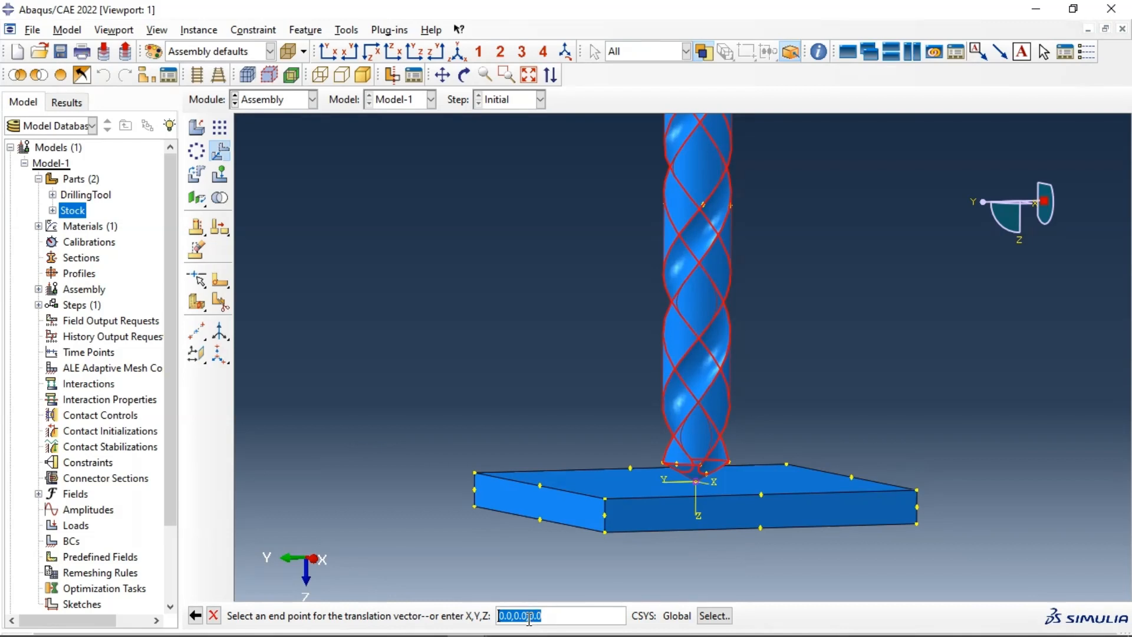
pyautogui.moveTo(529, 617); pyautogui.dragTo(544, 616)
pyautogui.write('-0')
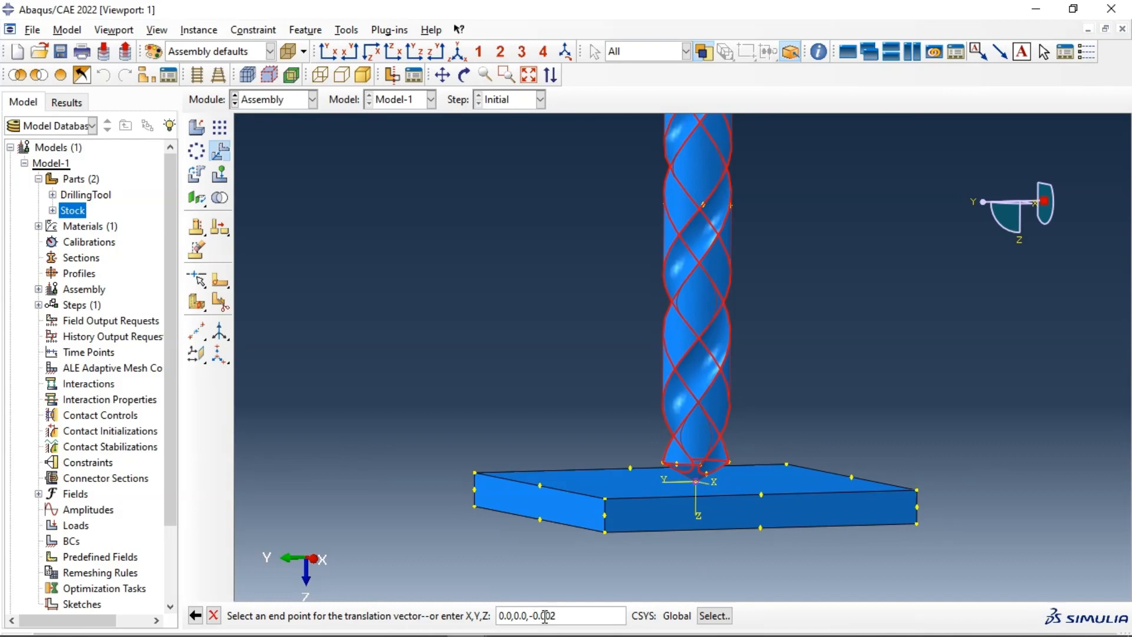
pyautogui.write('2')
pyautogui.press('Return')
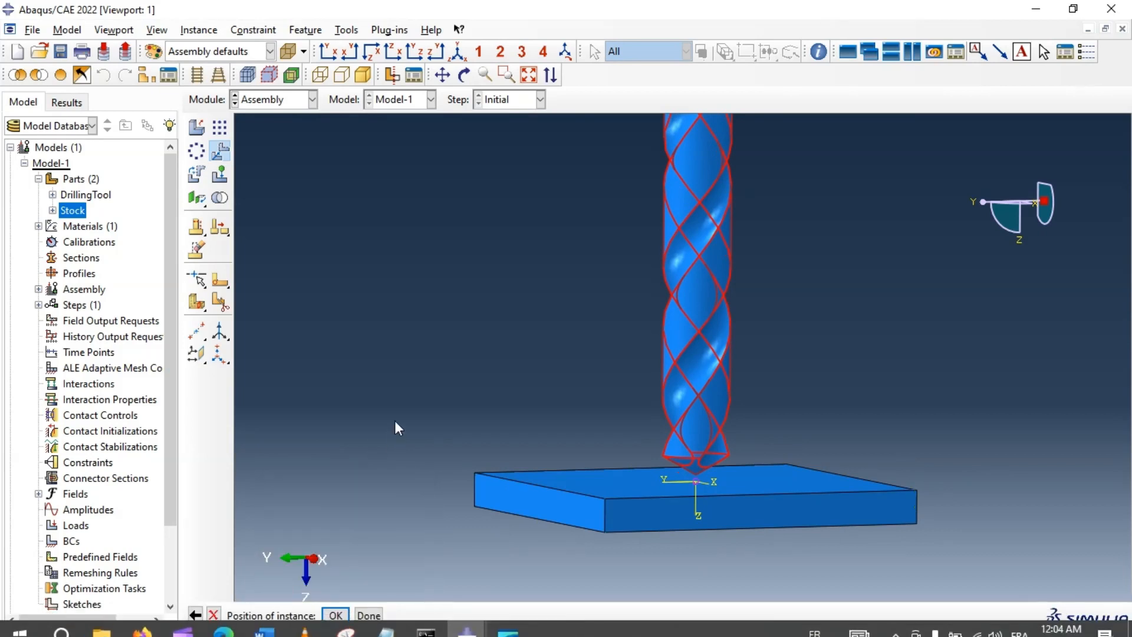
pyautogui.click(336, 616)
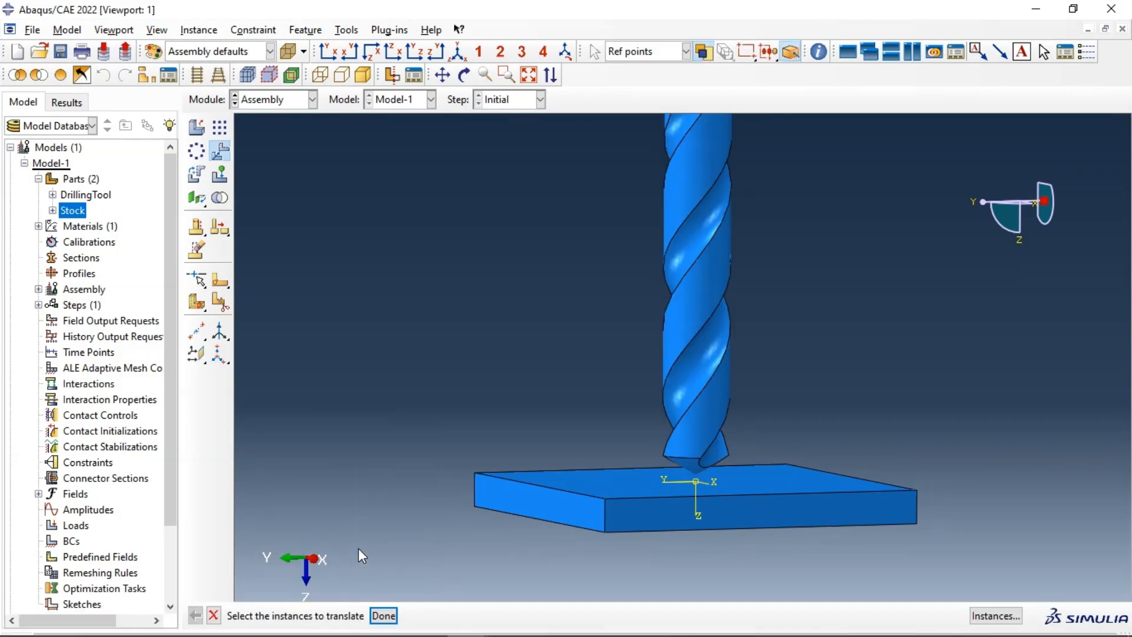
pyautogui.click(424, 52)
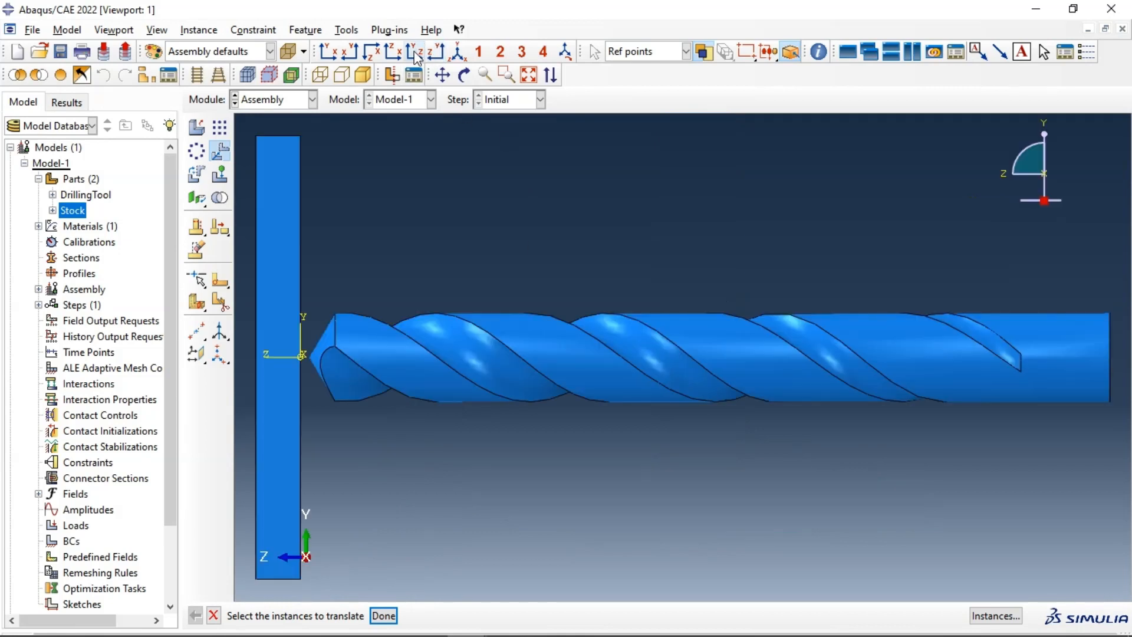
pyautogui.click(458, 52)
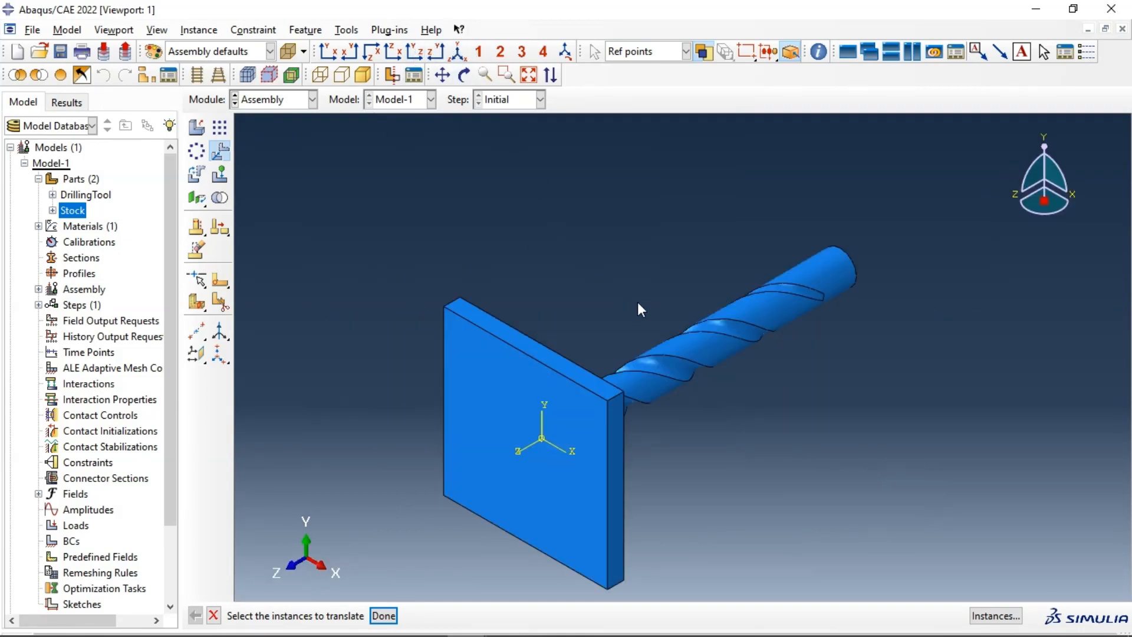
pyautogui.keyDown('ctrl'); pyautogui.keyDown('alt'); pyautogui.moveTo(638, 302); pyautogui.dragTo(547, 375); pyautogui.keyUp('alt'); pyautogui.keyUp('ctrl')
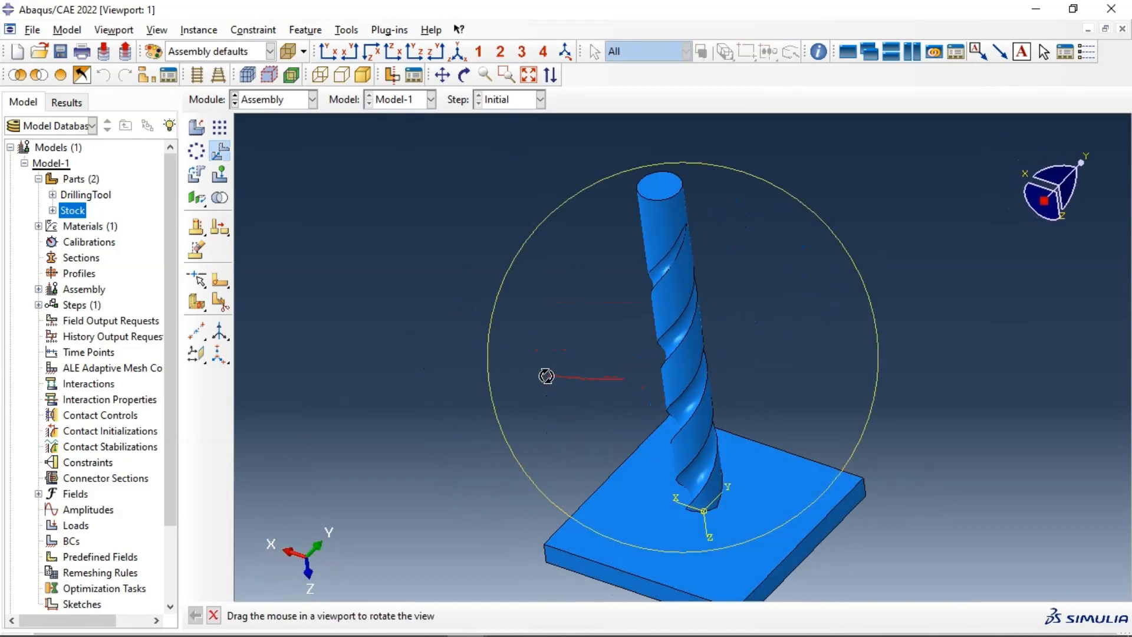
pyautogui.moveTo(619, 393); pyautogui.dragTo(640, 421)
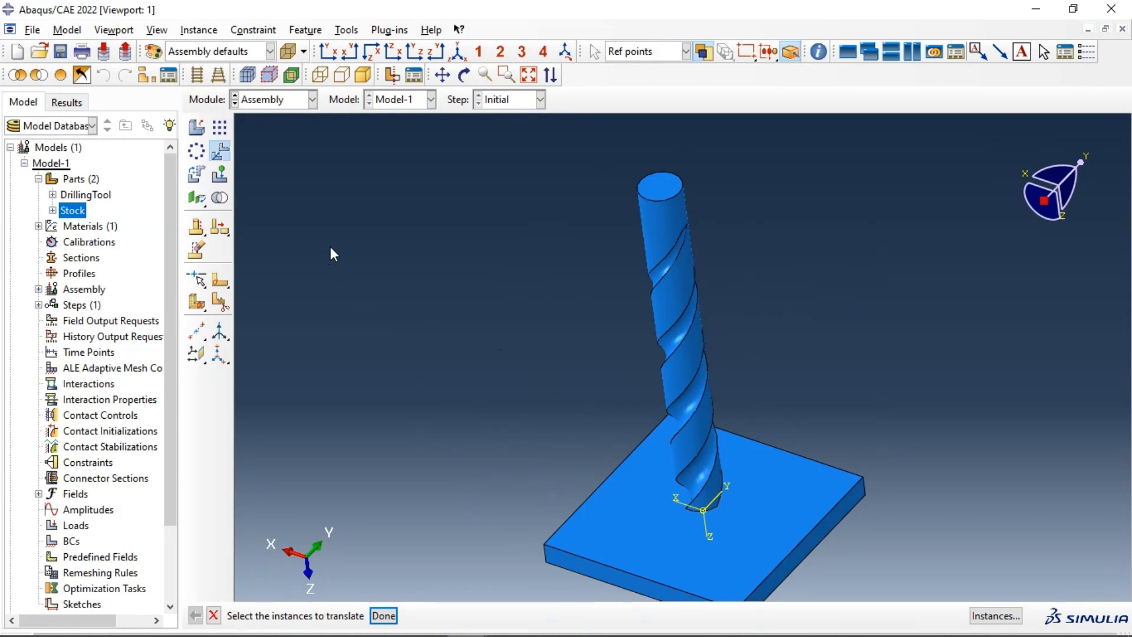
pyautogui.click(383, 613)
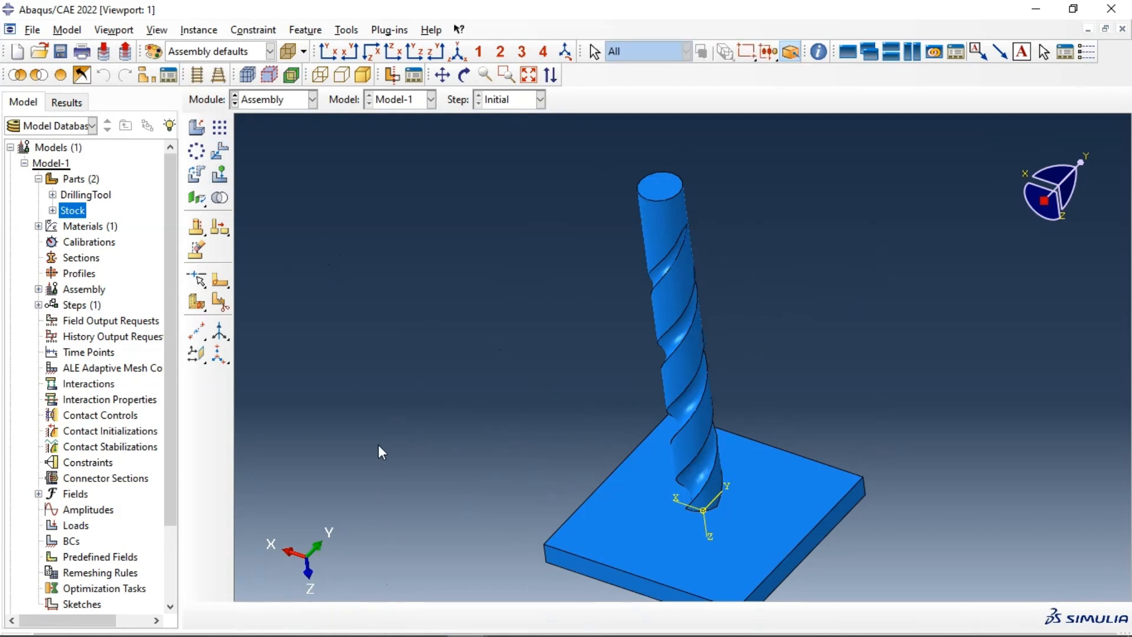
# Step: In the Part module, change the DrillingTool part's type to Discrete rigid
pyautogui.click(286, 101)
pyautogui.click(269, 133)
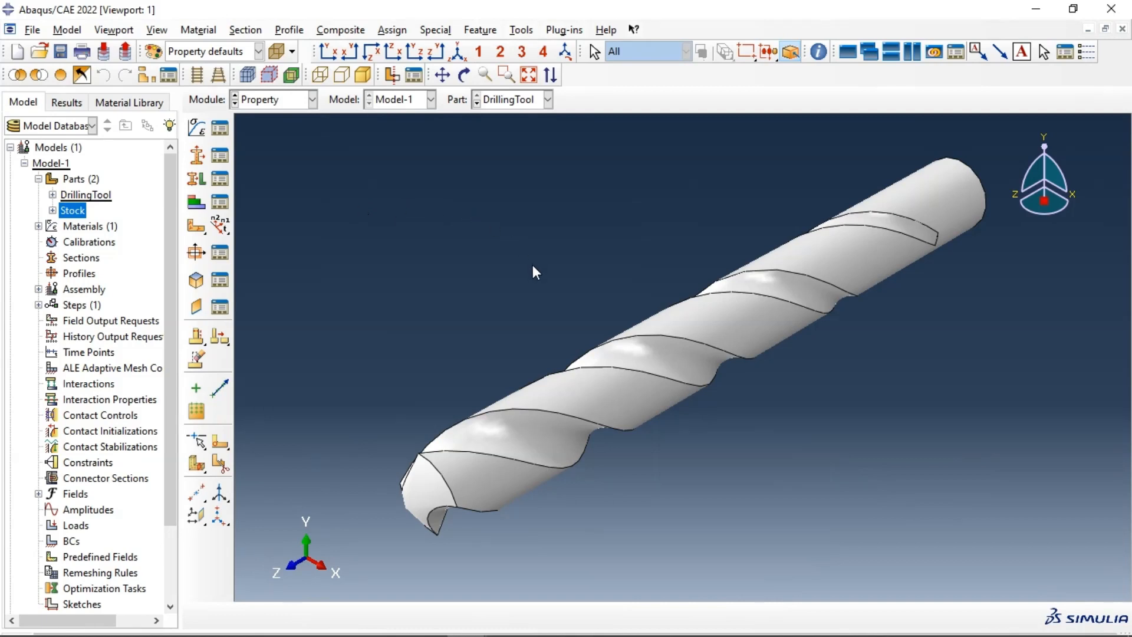
pyautogui.click(265, 104)
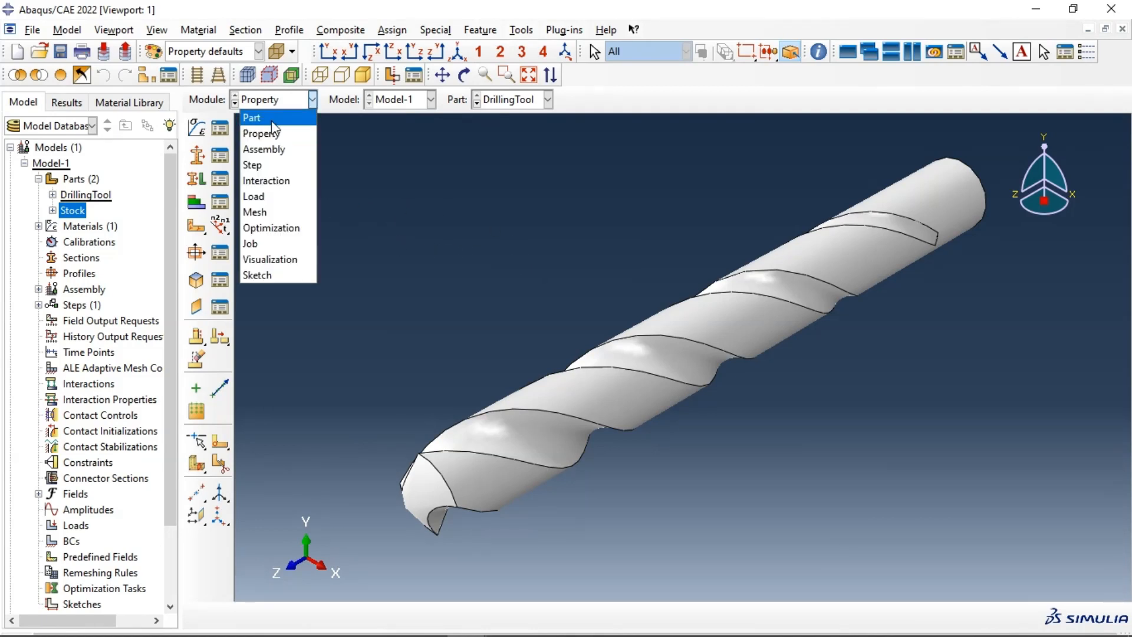
pyautogui.click(272, 118)
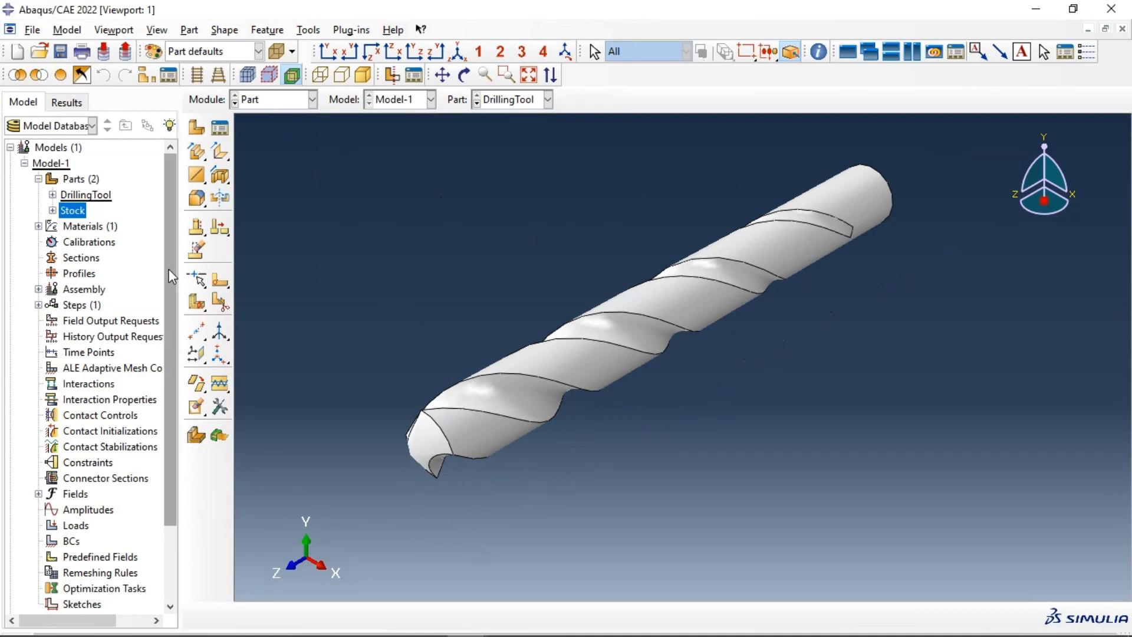
pyautogui.click(66, 195)
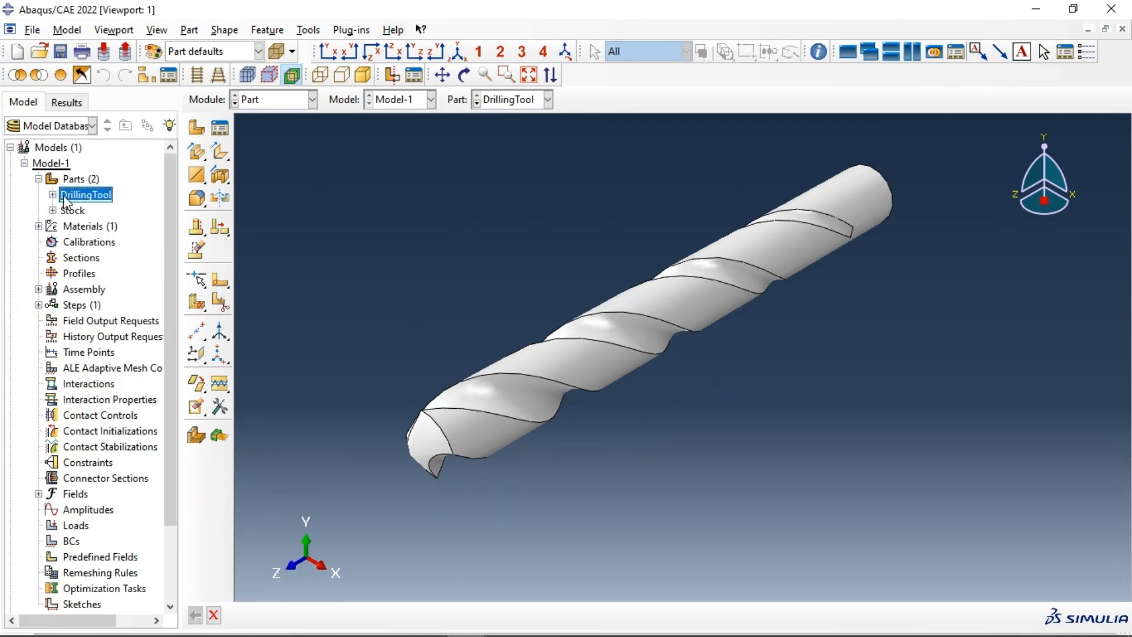
pyautogui.rightClick(75, 196)
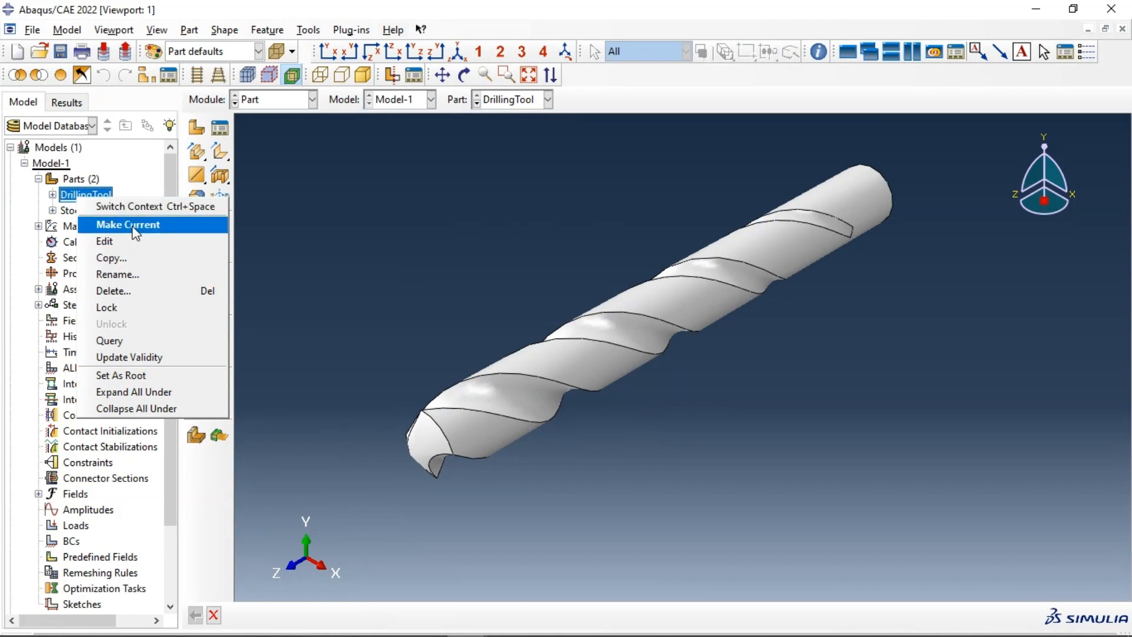
pyautogui.click(114, 242)
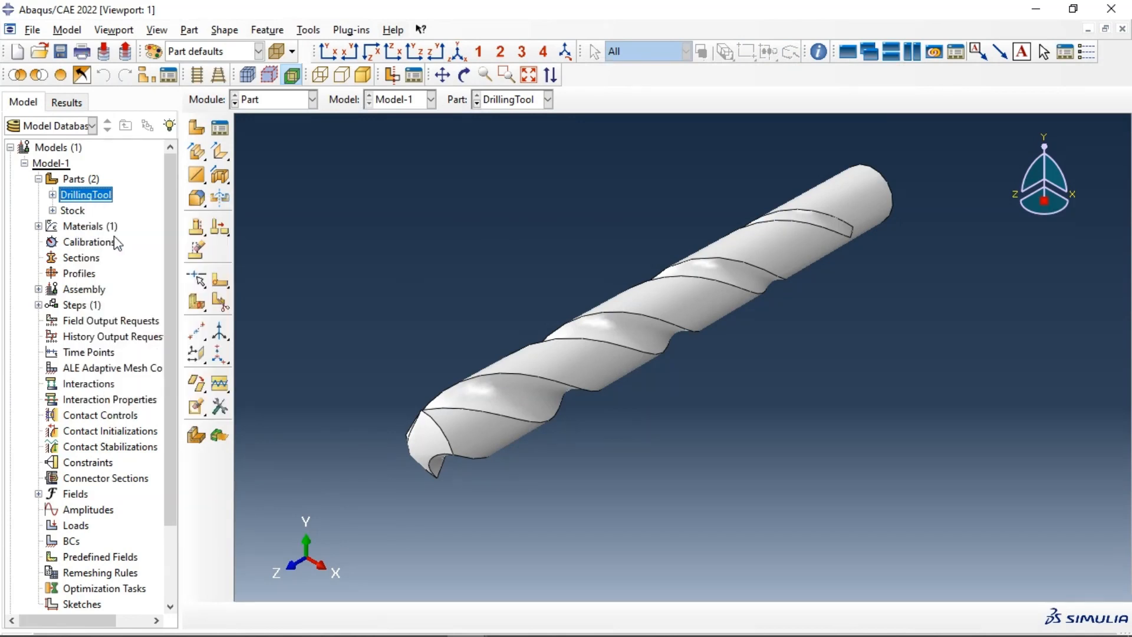
pyautogui.moveTo(121, 261); pyautogui.dragTo(226, 204)
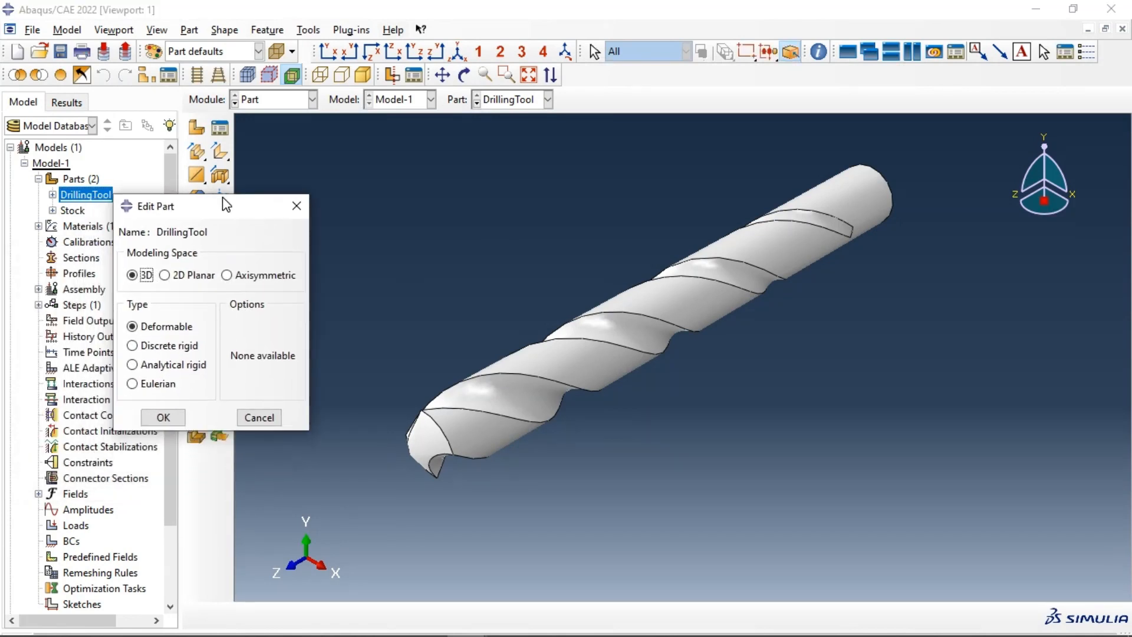
pyautogui.click(161, 347)
pyautogui.click(164, 417)
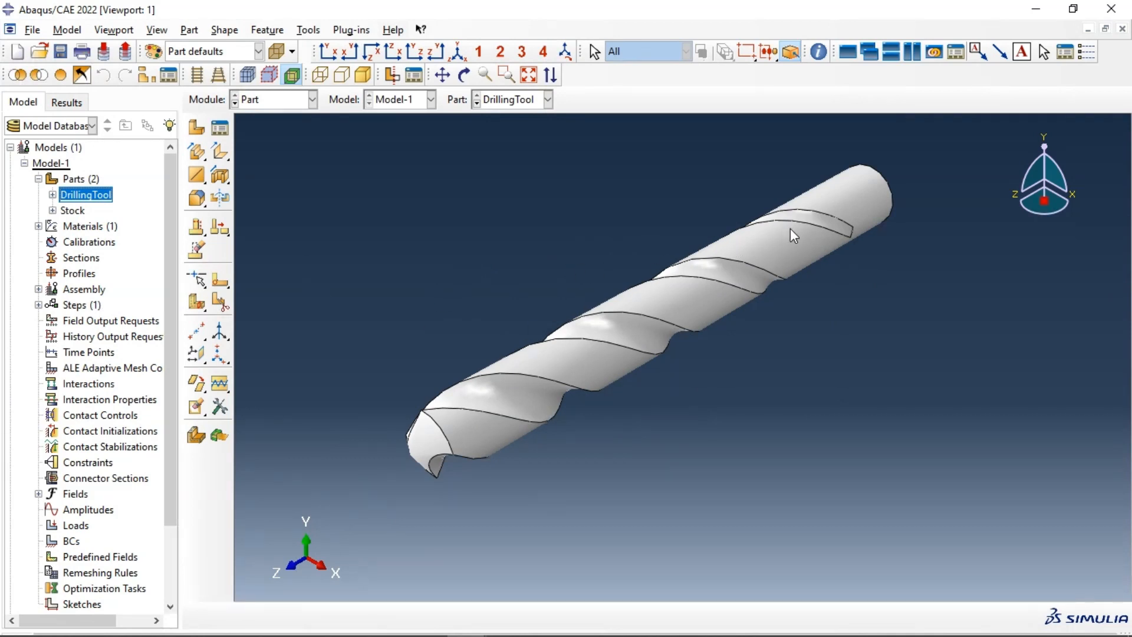
# Step: Create a reference point at the centre of the drilling tool's flat shank end face
pyautogui.moveTo(578, 300)
pyautogui.keyDown('ctrl'); pyautogui.keyDown('alt'); pyautogui.mouseDown()
pyautogui.moveTo(657, 303)
pyautogui.moveTo(687, 289)
pyautogui.moveTo(531, 298)
pyautogui.moveTo(707, 306)
pyautogui.moveTo(551, 346)
pyautogui.moveTo(551, 394)
pyautogui.moveTo(563, 292)
pyautogui.mouseUp(); pyautogui.keyUp('alt'); pyautogui.keyUp('ctrl')
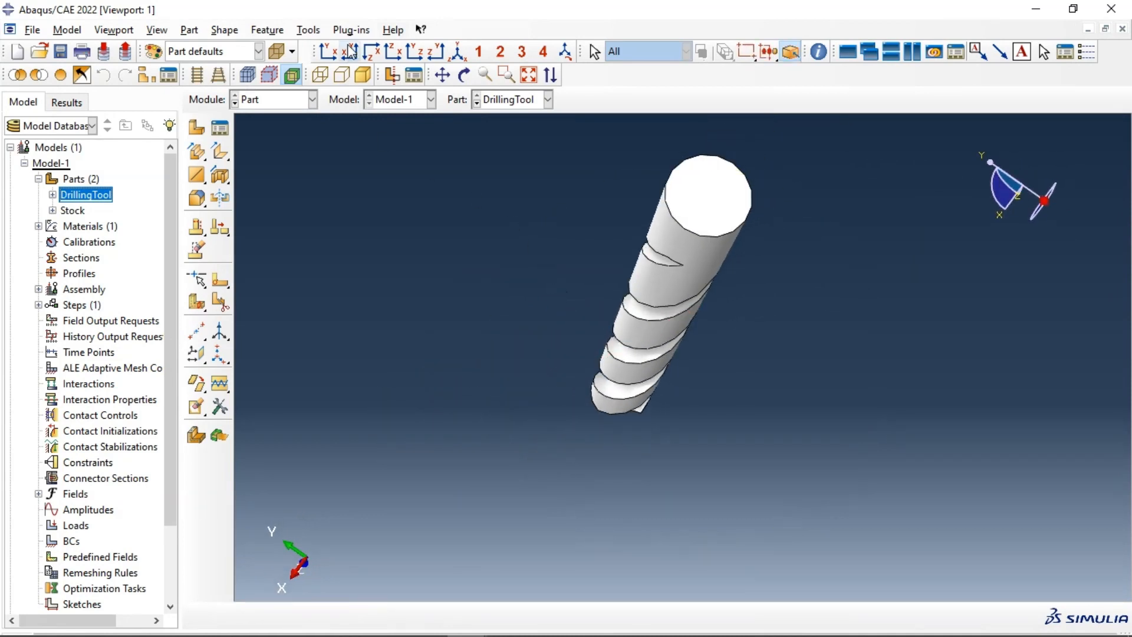
pyautogui.click(311, 30)
pyautogui.click(348, 64)
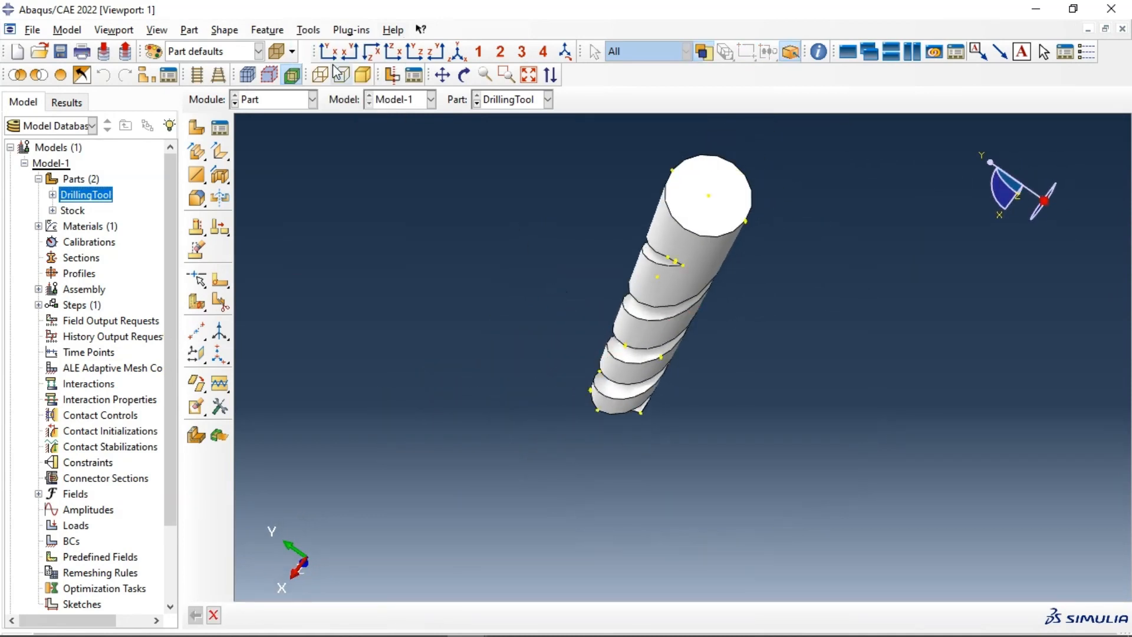
pyautogui.click(709, 197)
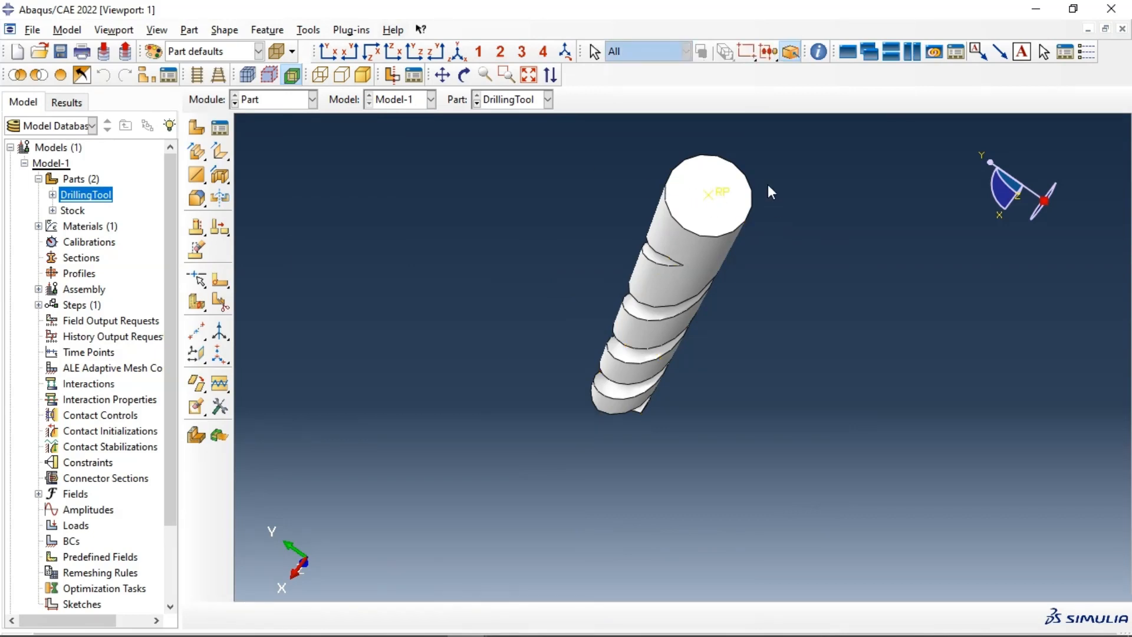
# Step: Cut the view through the drilling tool and convert it from solid to shell by removing its cell
pyautogui.click(392, 75)
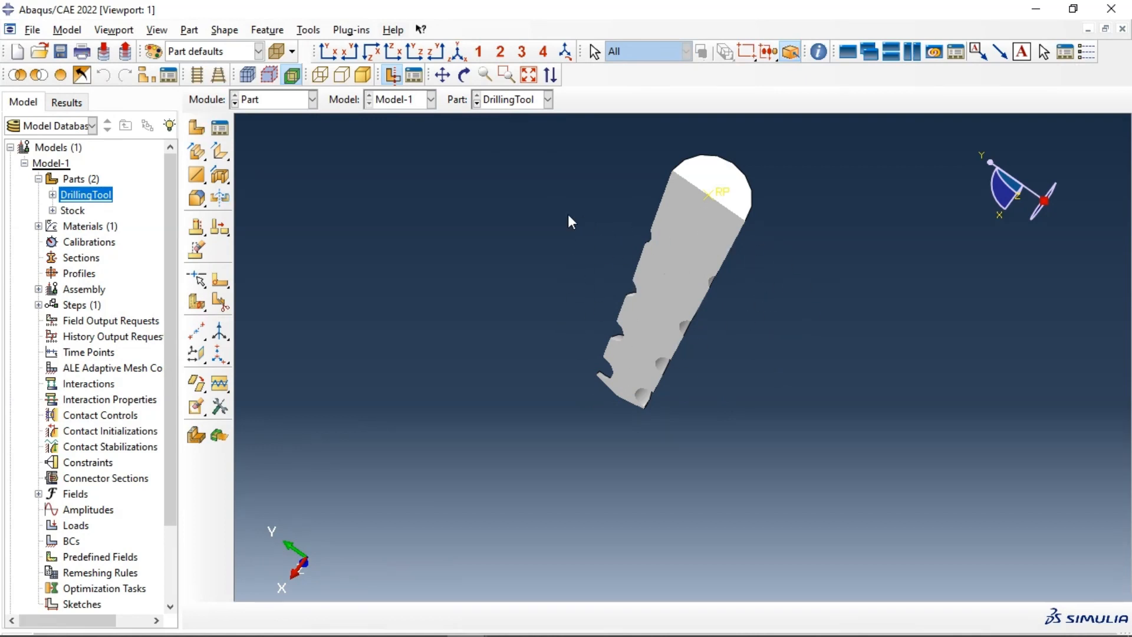
pyautogui.moveTo(223, 158); pyautogui.dragTo(360, 156)
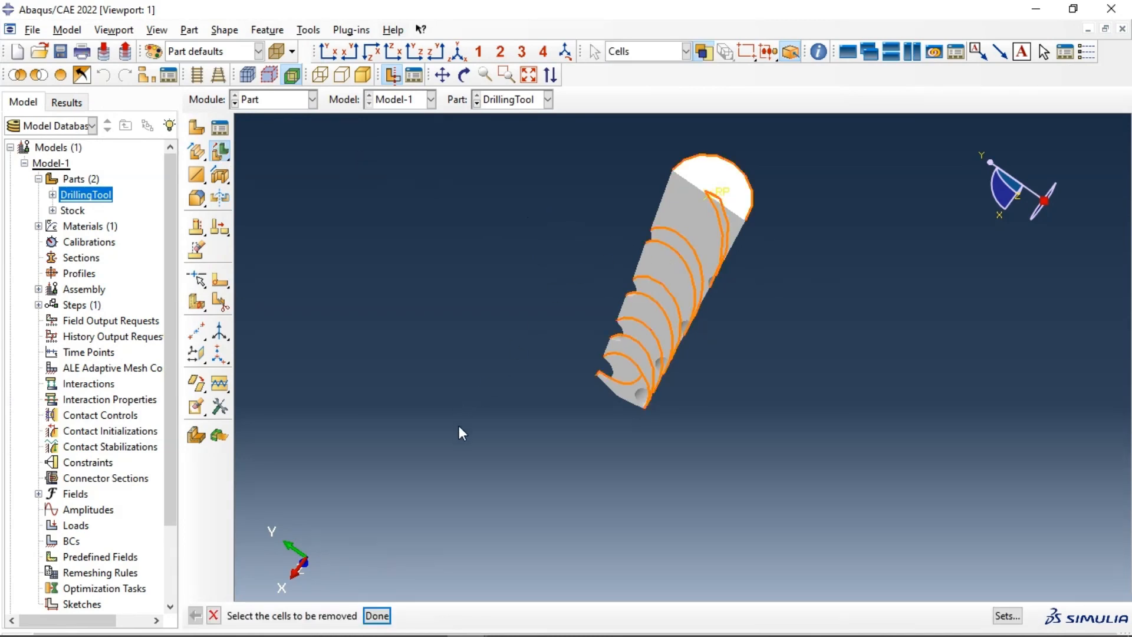
pyautogui.click(378, 615)
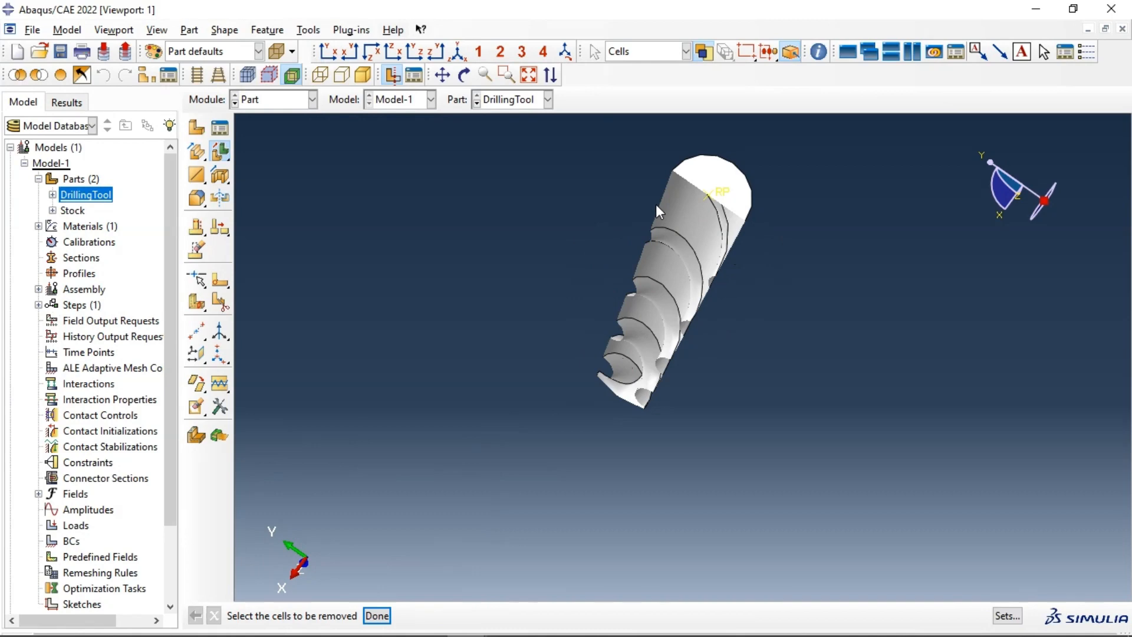
pyautogui.keyDown('ctrl'); pyautogui.keyDown('alt'); pyautogui.moveTo(655, 204); pyautogui.dragTo(545, 280); pyautogui.keyUp('alt'); pyautogui.keyUp('ctrl')
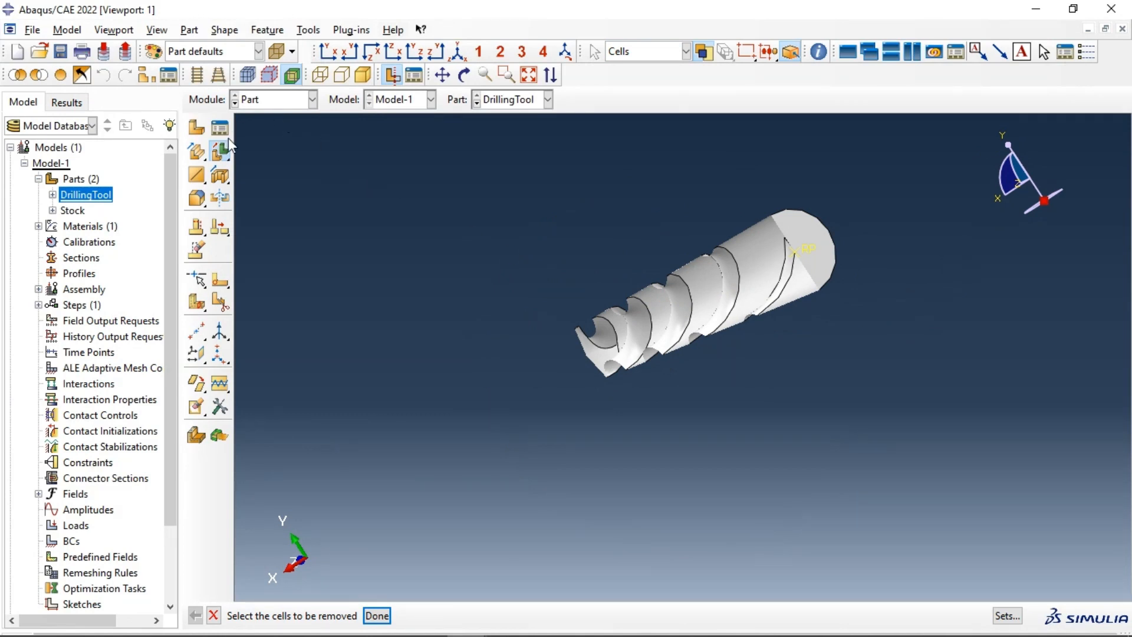
pyautogui.press('Escape')
# Step: Switch to the Property module and turn off the view cut through the drilling tool
pyautogui.click(275, 101)
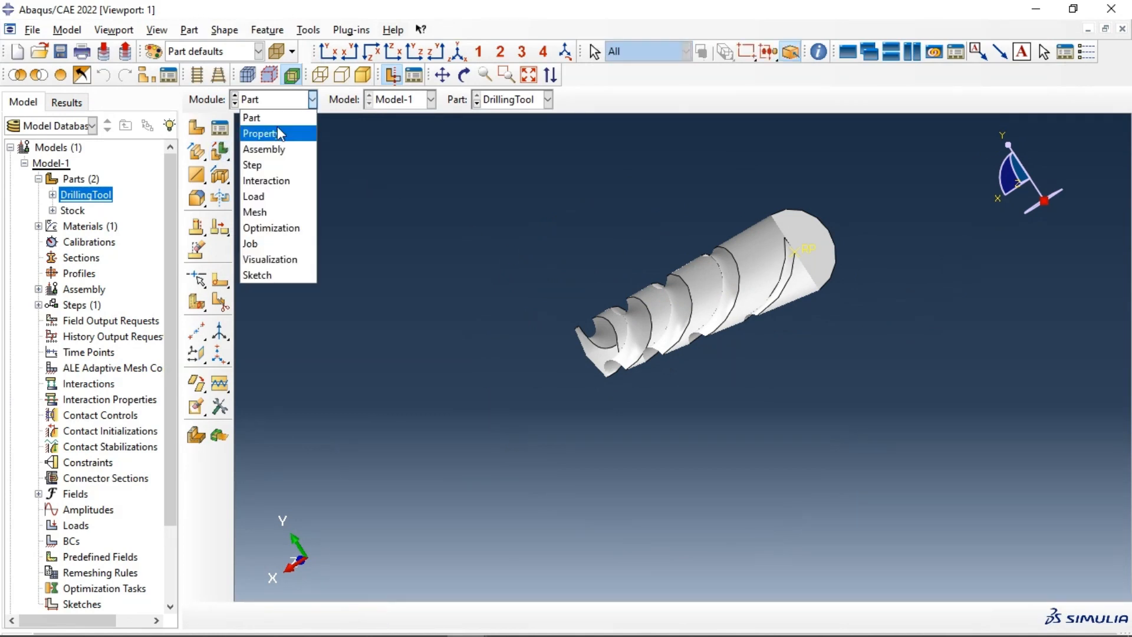
pyautogui.click(277, 131)
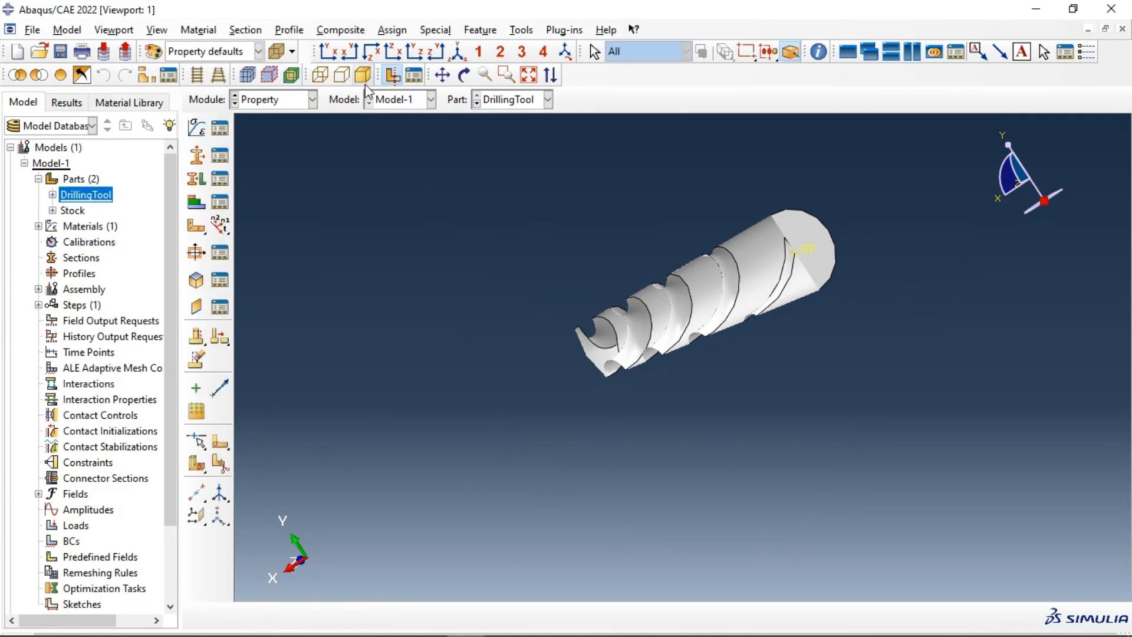
pyautogui.click(391, 75)
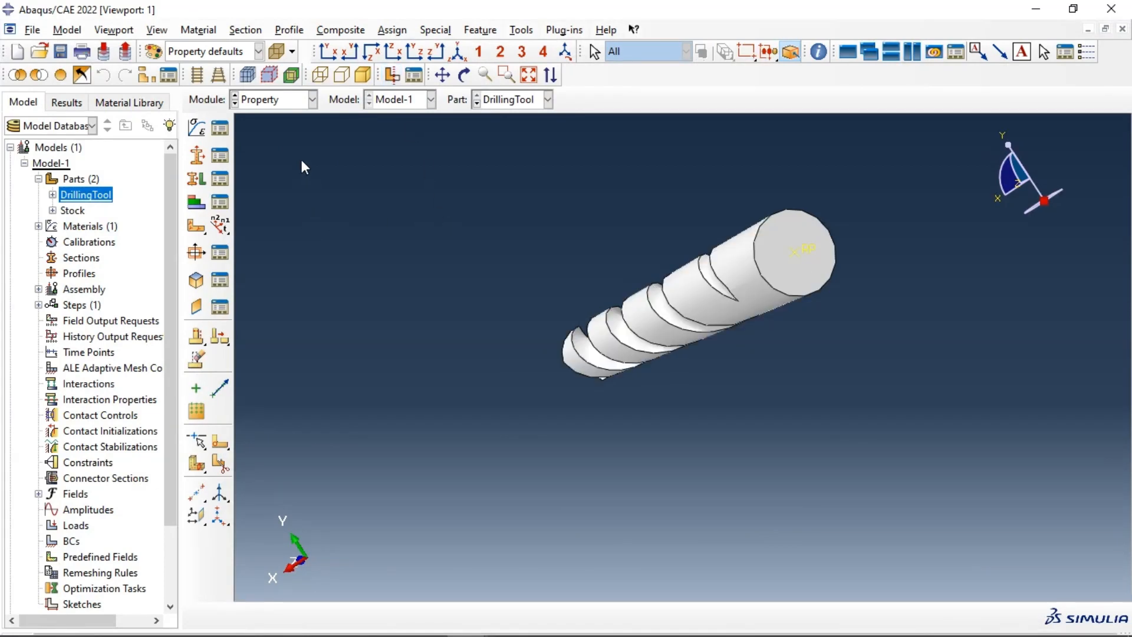
# Step: Open Material-1 for editing and review its Johnson-Cook damage parameters and damage evolution settings
pyautogui.click(229, 128)
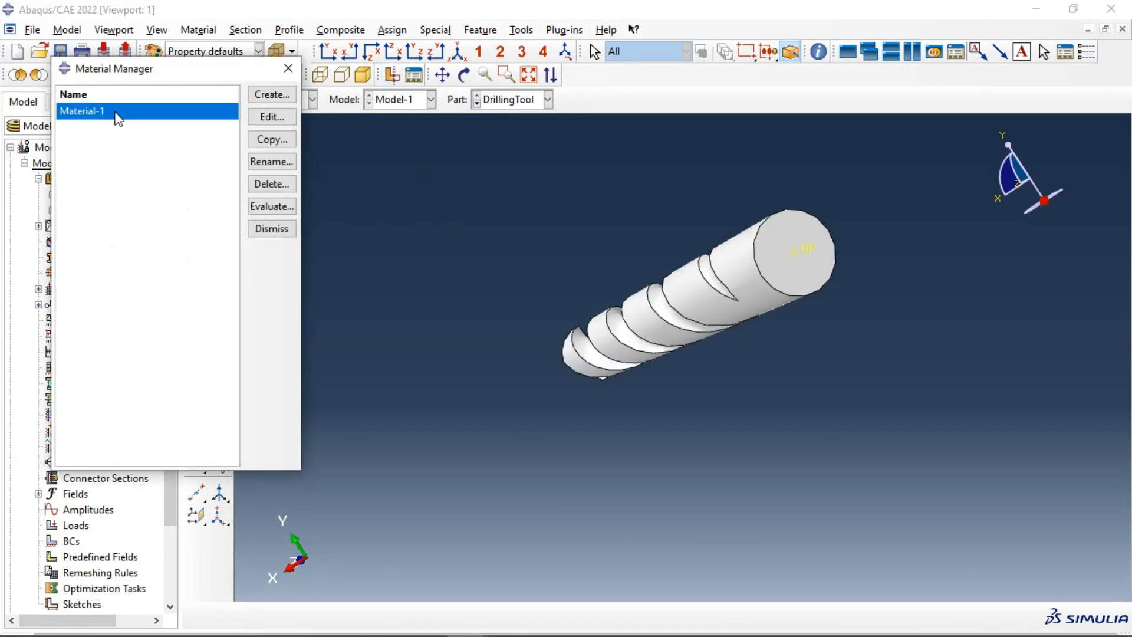
pyautogui.click(272, 116)
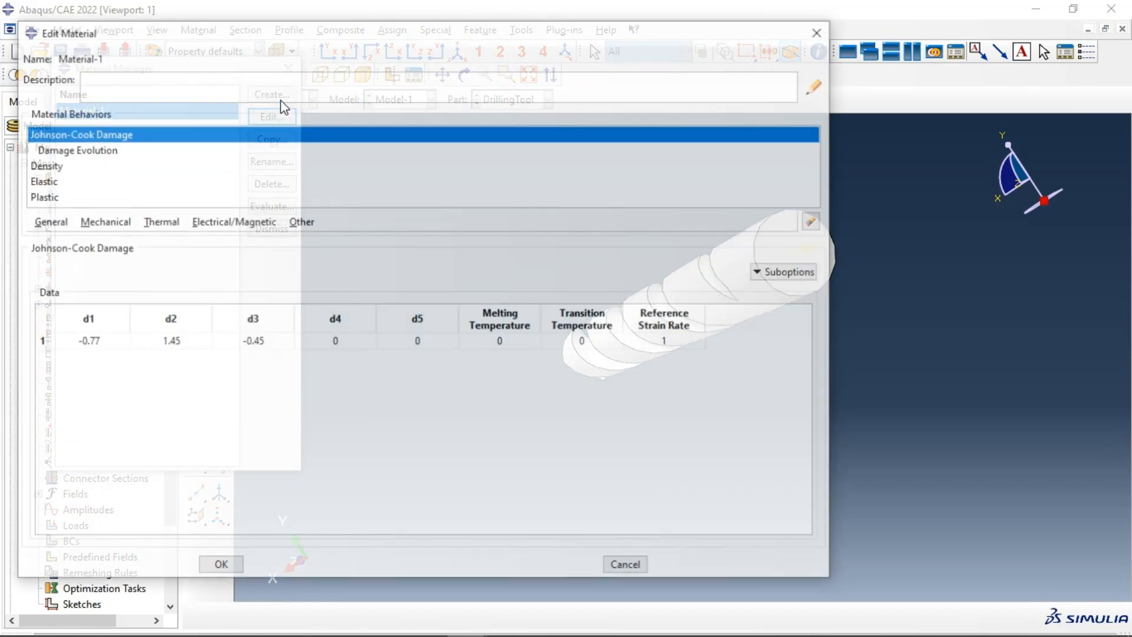
pyautogui.moveTo(344, 30); pyautogui.dragTo(340, 19)
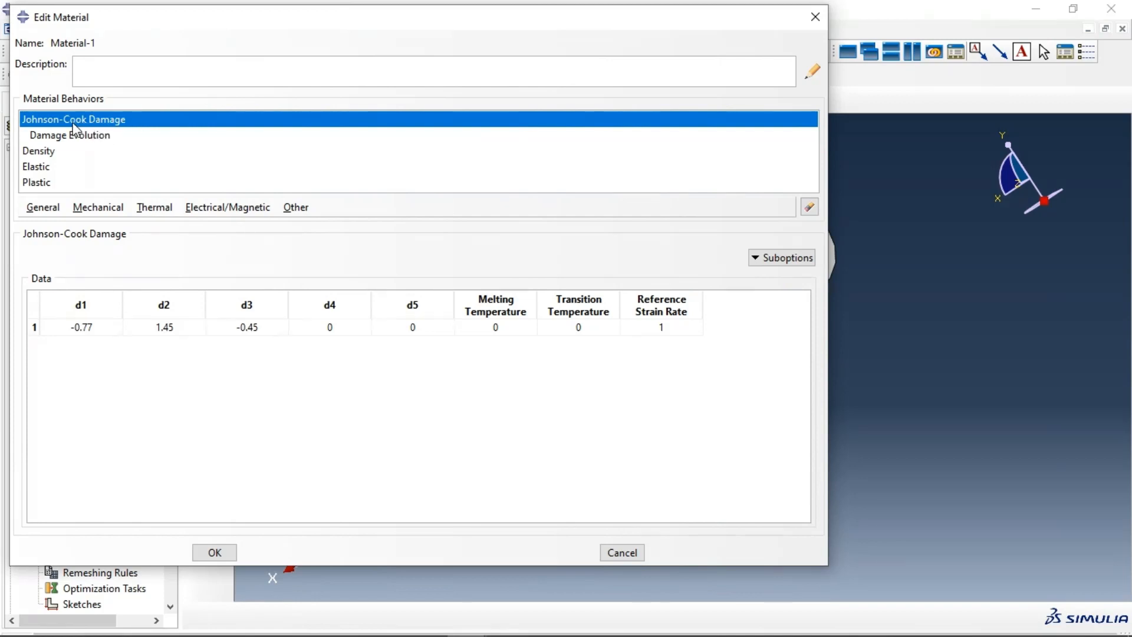
pyautogui.doubleClick(144, 327)
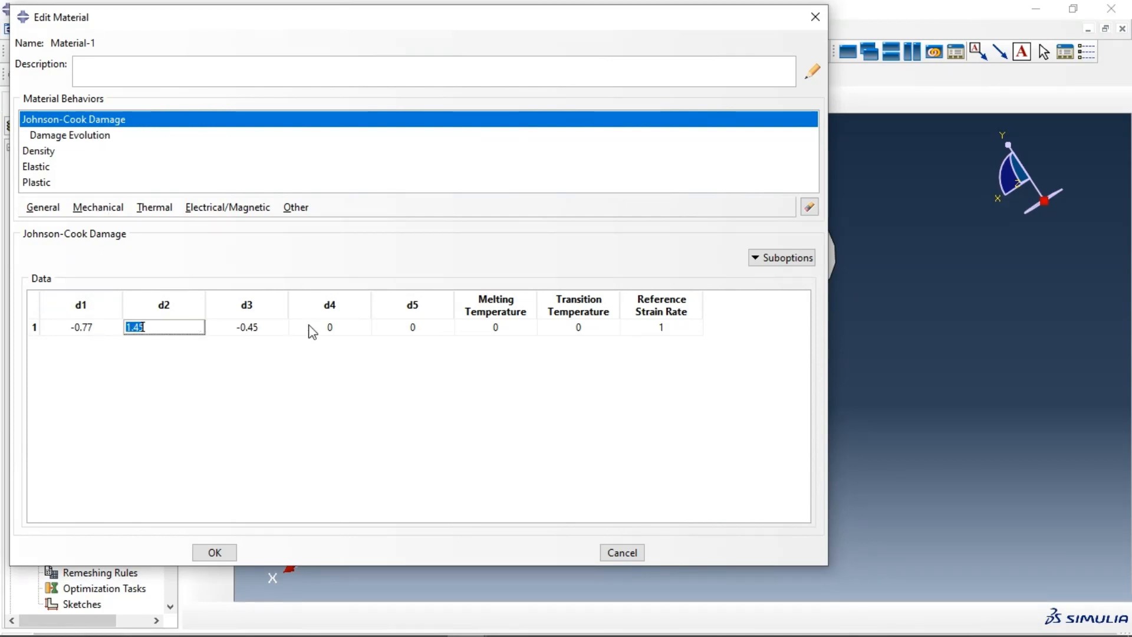
pyautogui.click(312, 330)
pyautogui.click(590, 329)
pyautogui.click(678, 328)
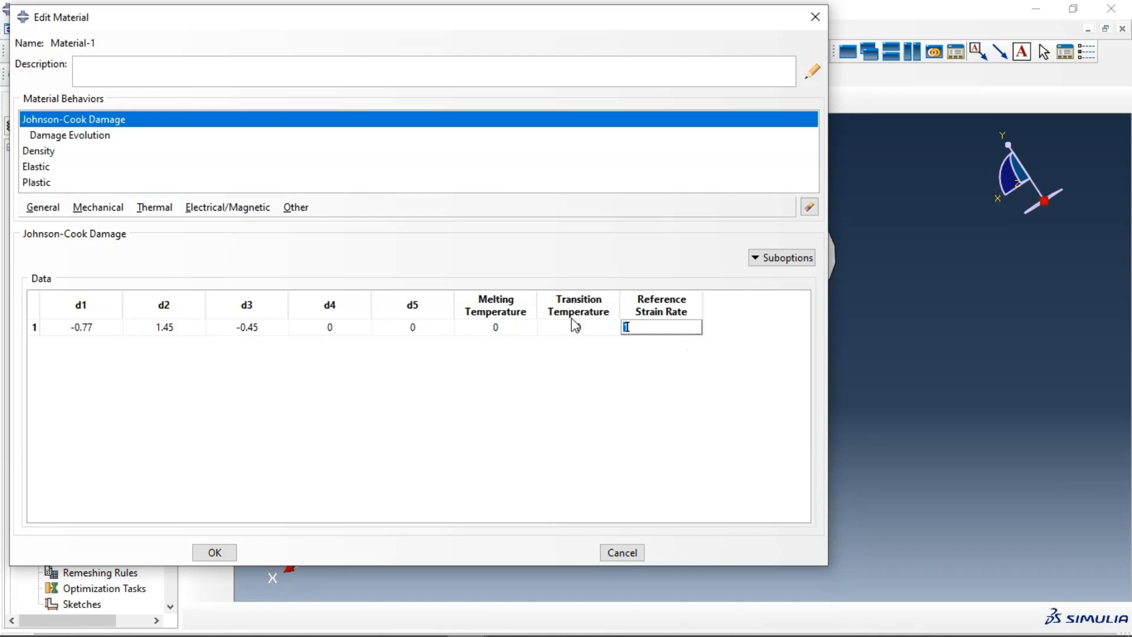
pyautogui.click(83, 136)
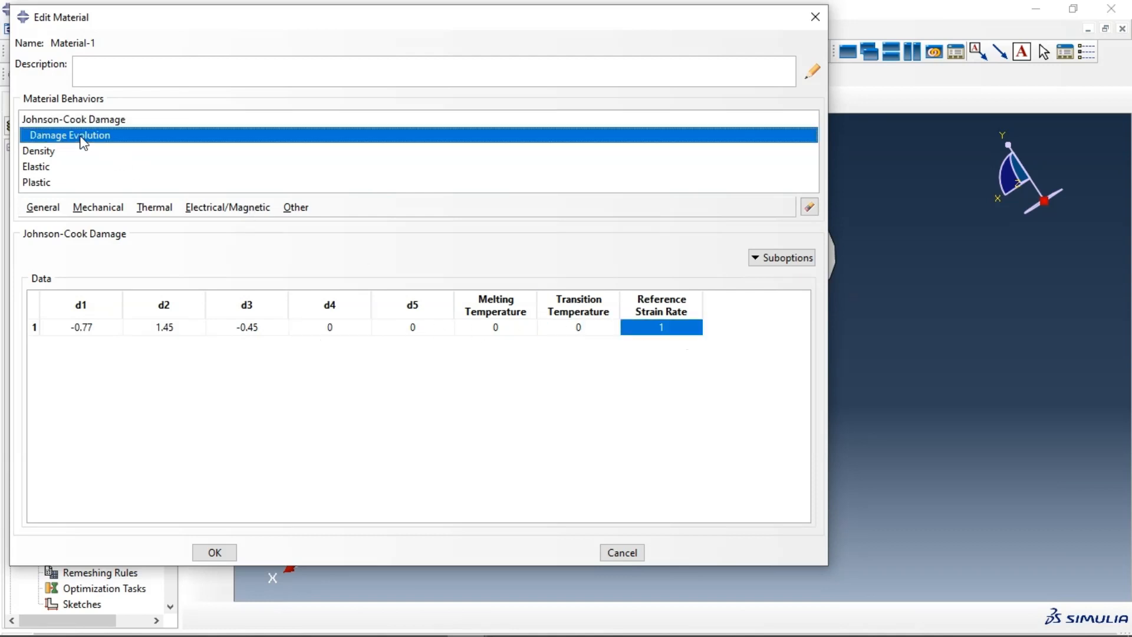
pyautogui.doubleClick(83, 139)
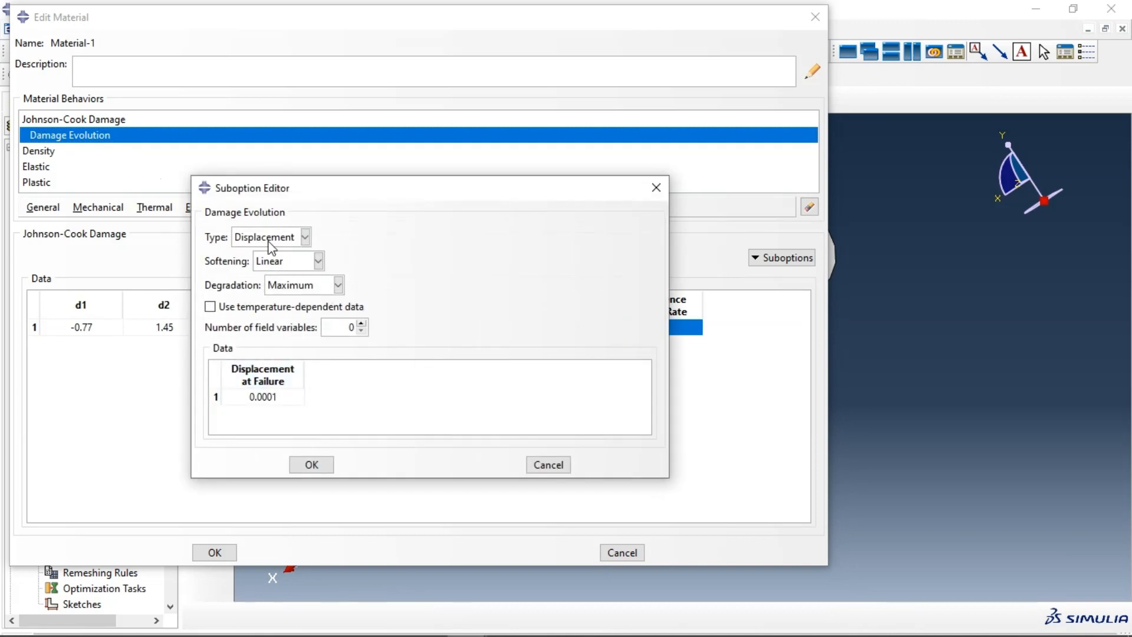
pyautogui.click(311, 464)
# Step: Review the mass density and the isotropic elastic constants of Material-1
pyautogui.click(49, 152)
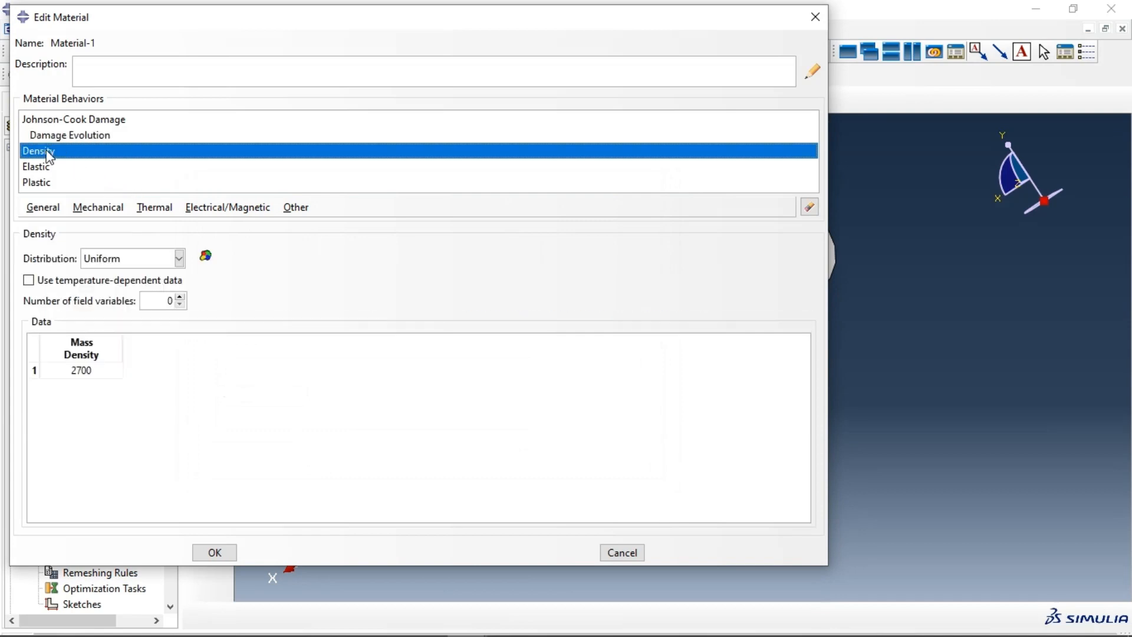
pyautogui.click(97, 370)
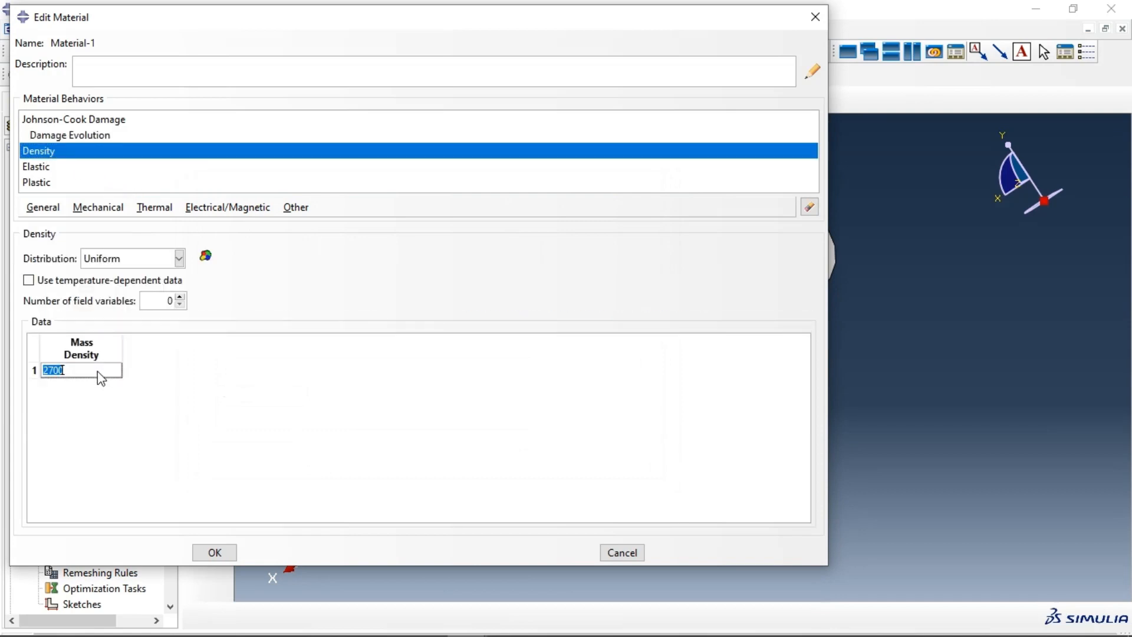
pyautogui.click(97, 371)
pyautogui.click(42, 169)
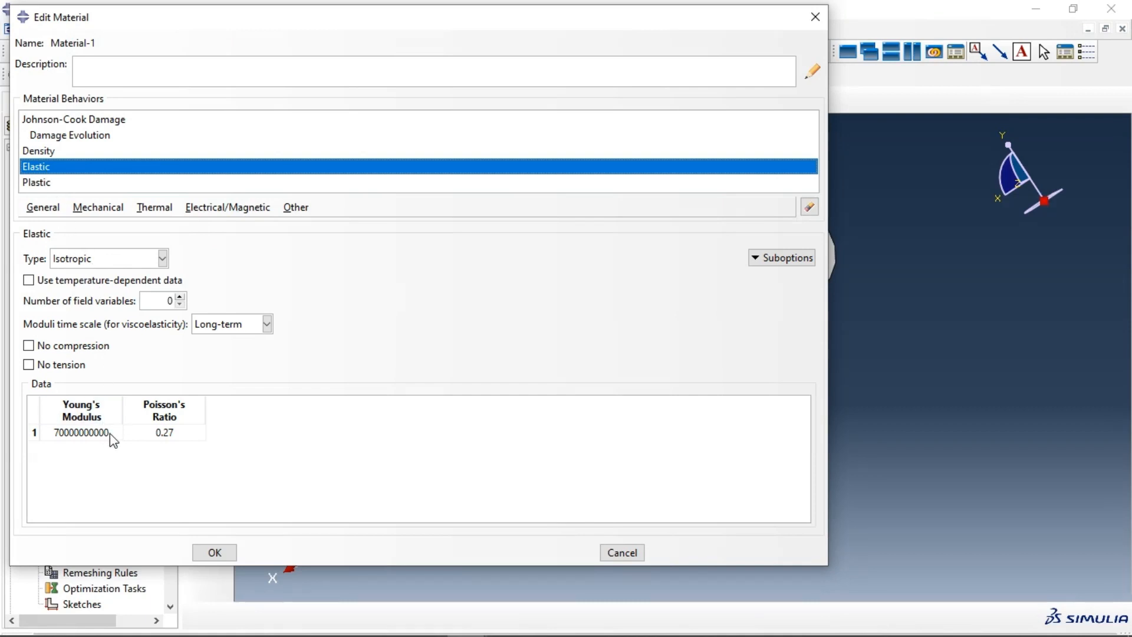
pyautogui.click(156, 432)
pyautogui.click(165, 435)
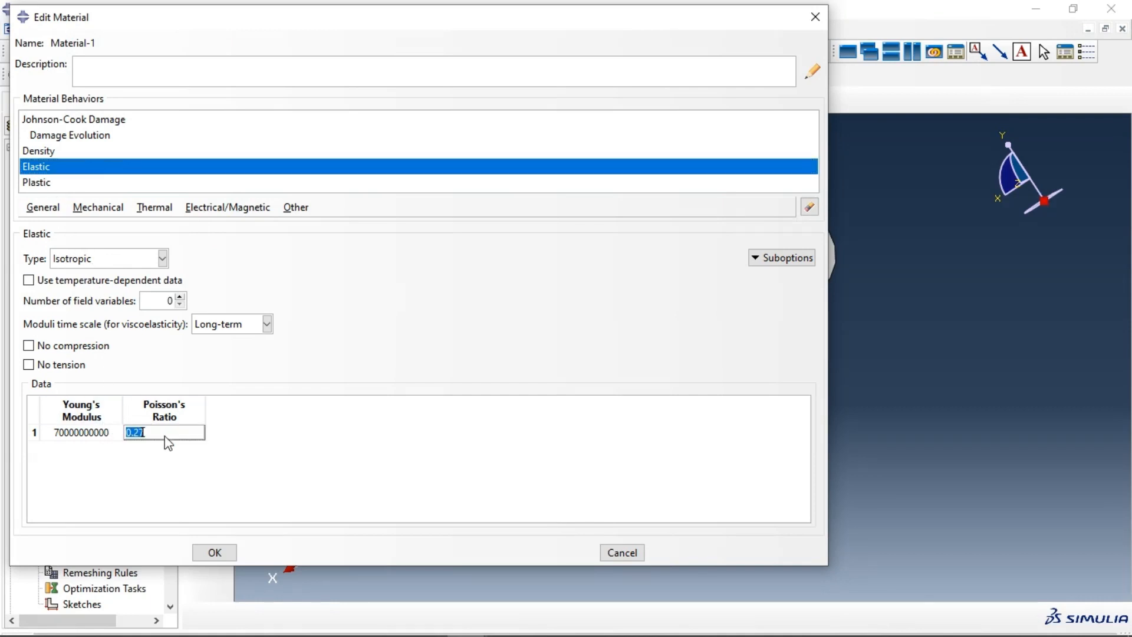
# Step: Examine the Johnson-Cook plastic hardening constants and temperatures of Material-1, accept the material, and close the material manager
pyautogui.click(38, 185)
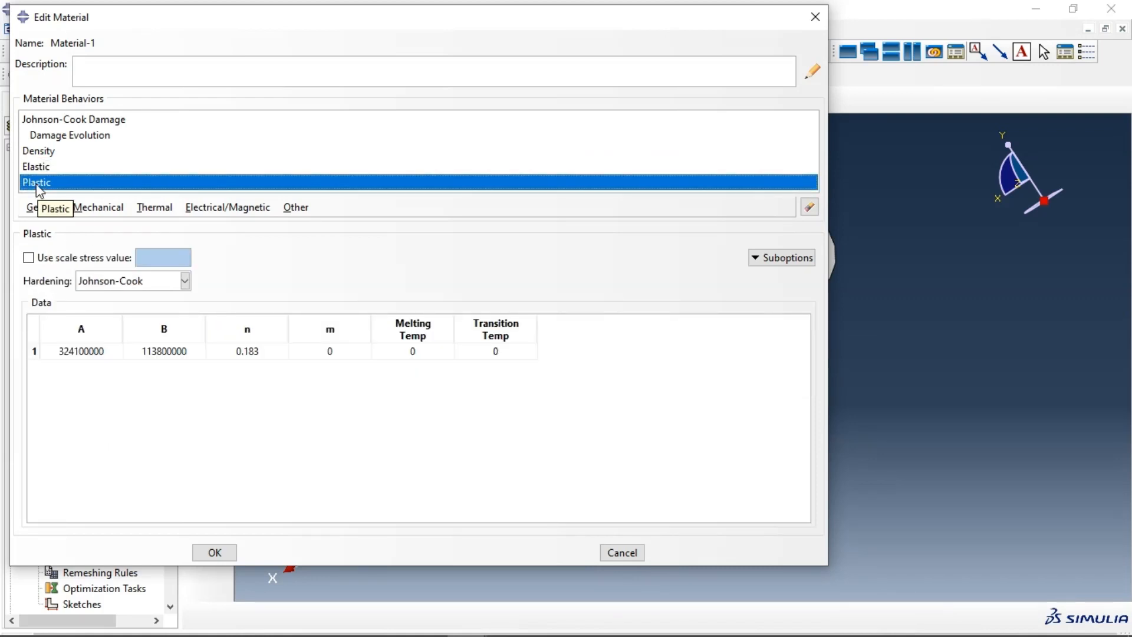
pyautogui.click(126, 281)
pyautogui.click(126, 283)
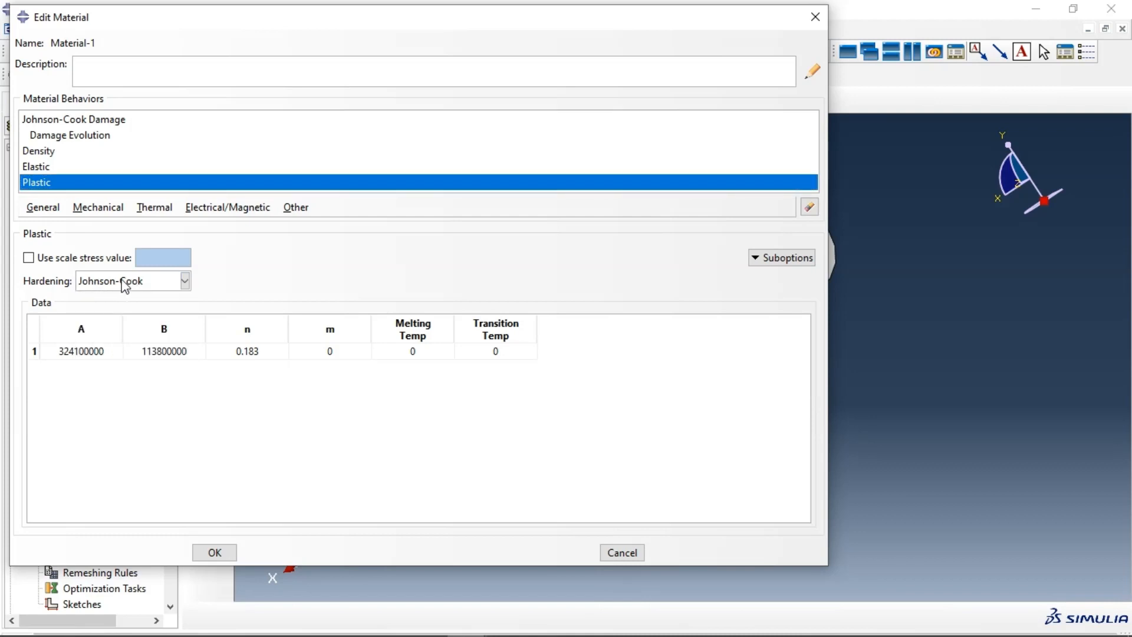
pyautogui.click(89, 354)
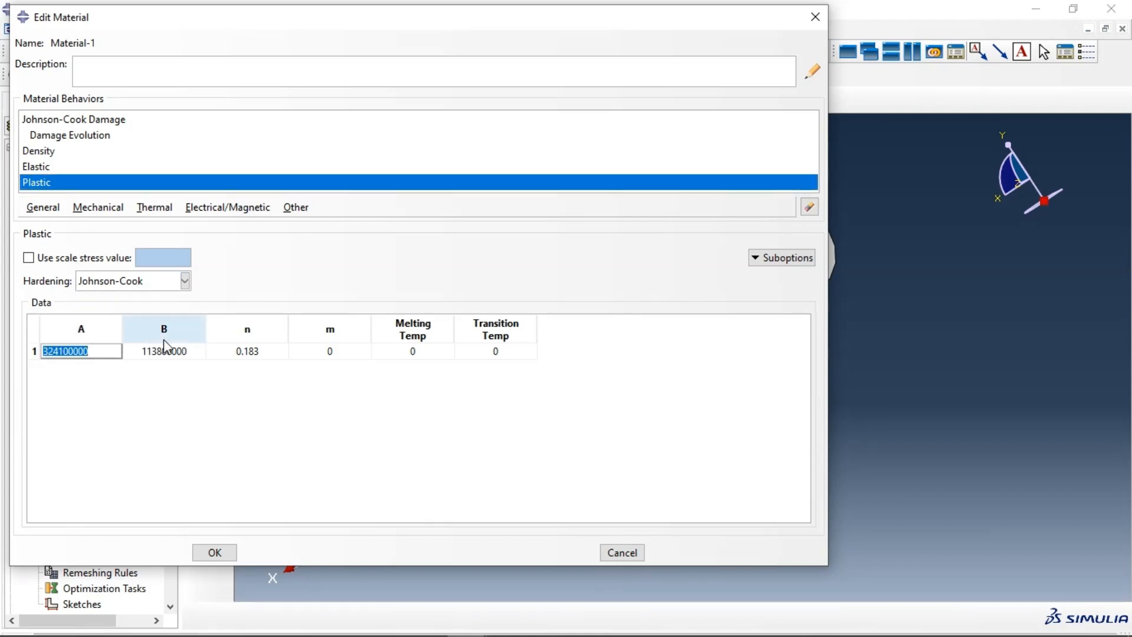
pyautogui.click(171, 352)
pyautogui.click(260, 350)
pyautogui.click(334, 348)
pyautogui.click(412, 348)
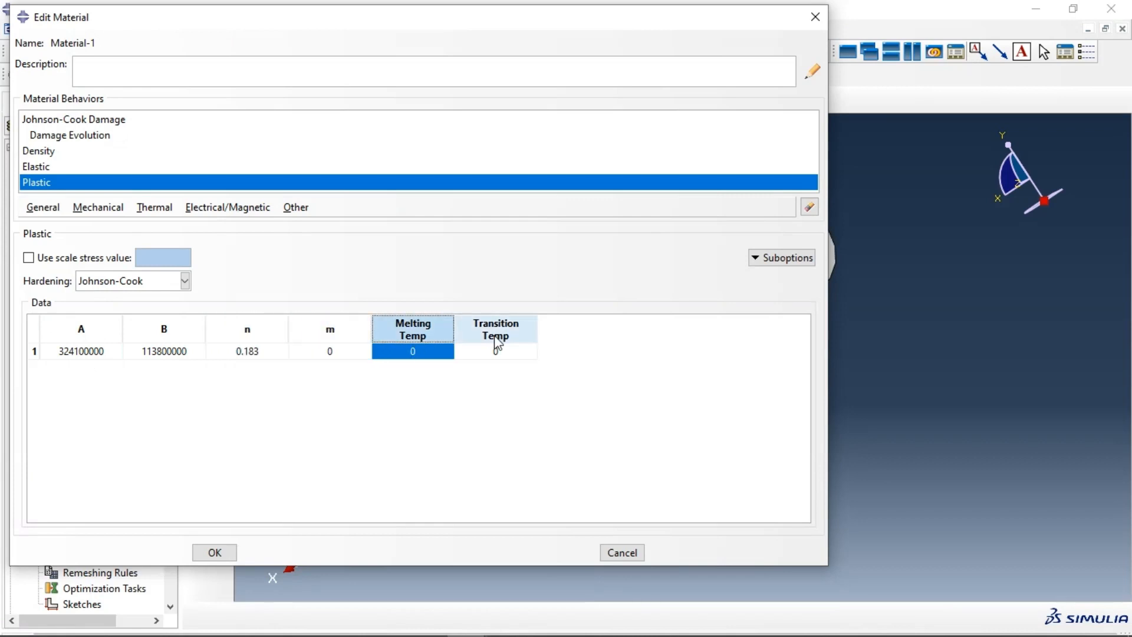
pyautogui.click(496, 348)
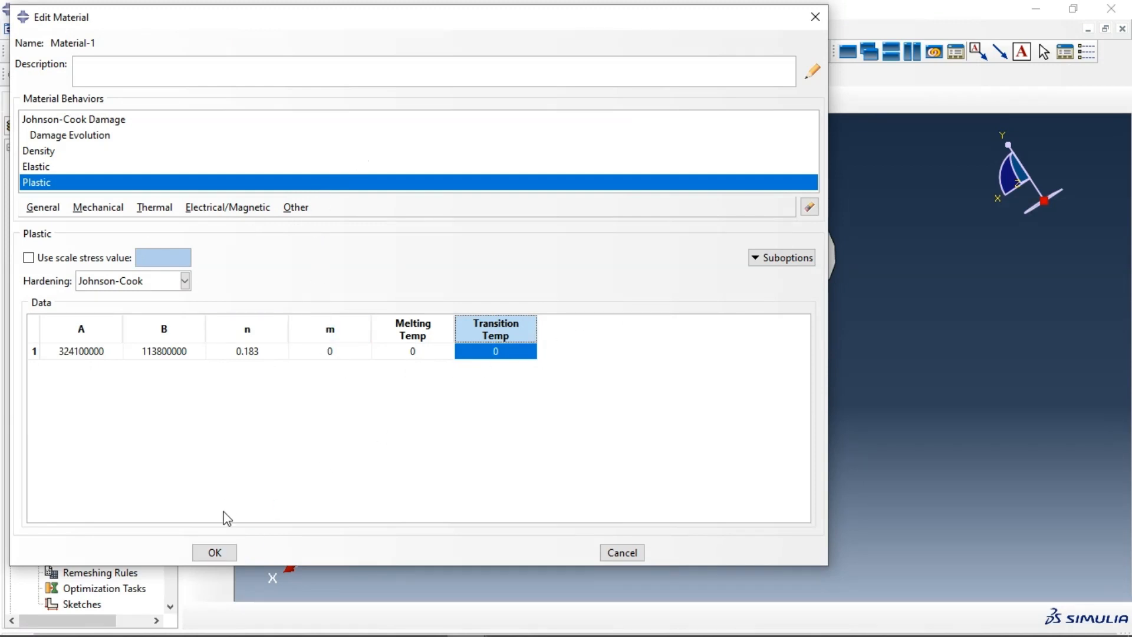
pyautogui.click(215, 552)
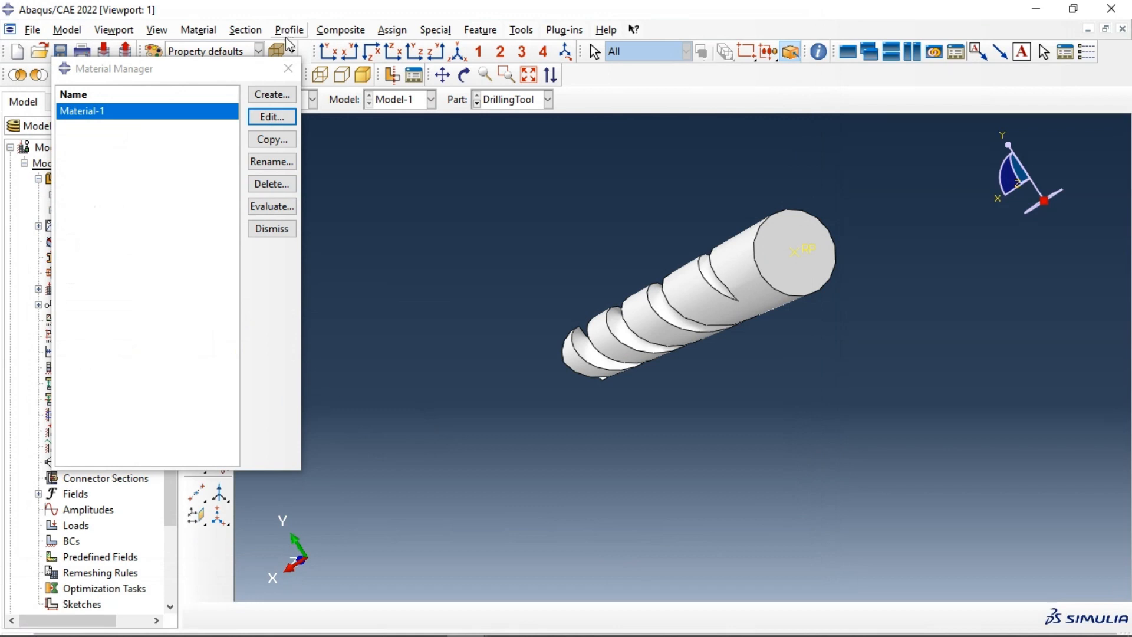
pyautogui.click(288, 68)
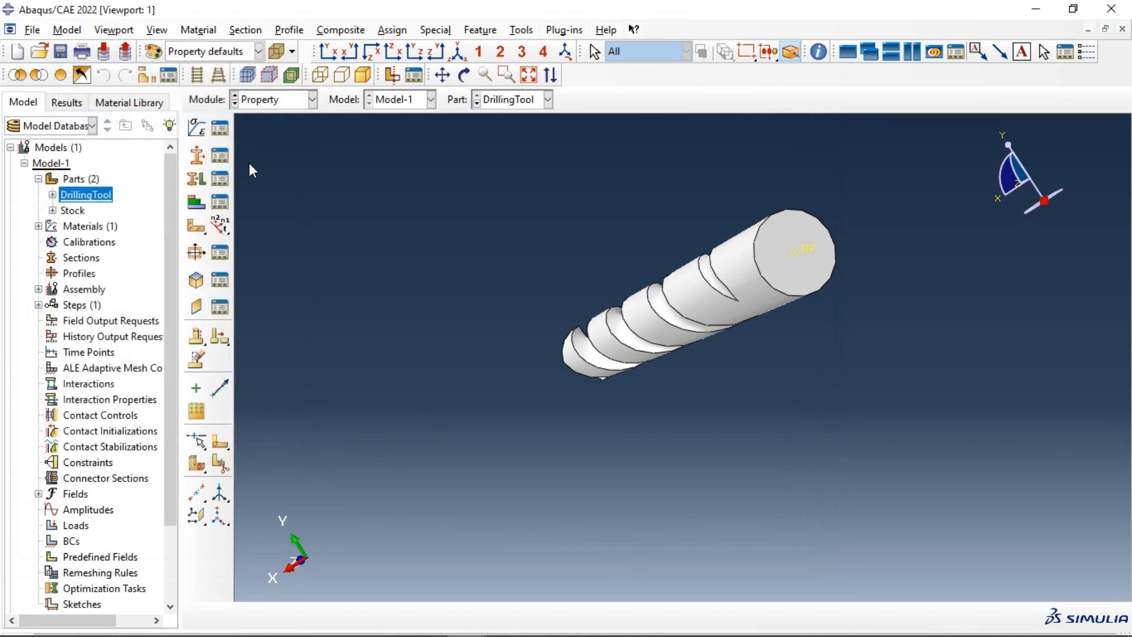
# Step: Create a solid homogeneous section named Section-JC that uses Material-1
pyautogui.click(197, 156)
pyautogui.click(317, 203)
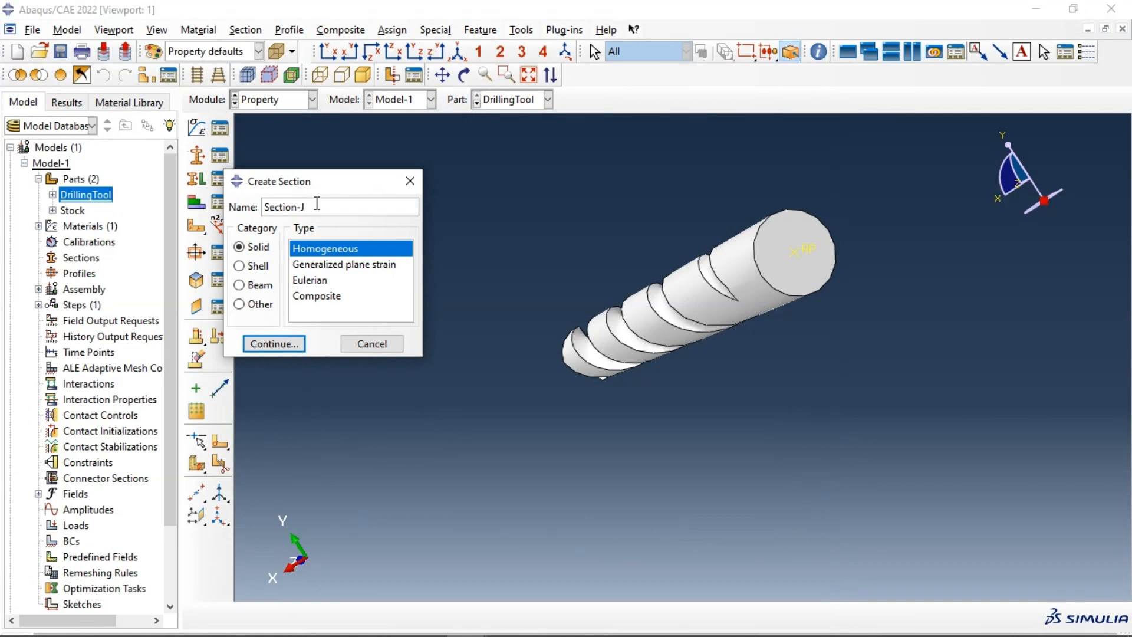
pyautogui.click(279, 346)
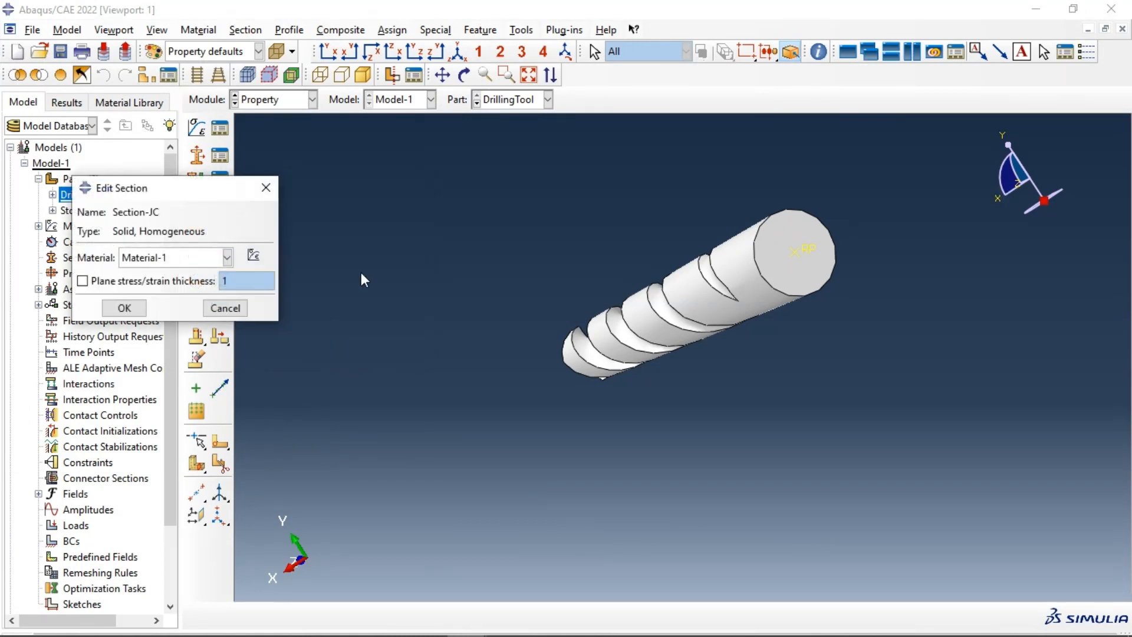
pyautogui.click(124, 308)
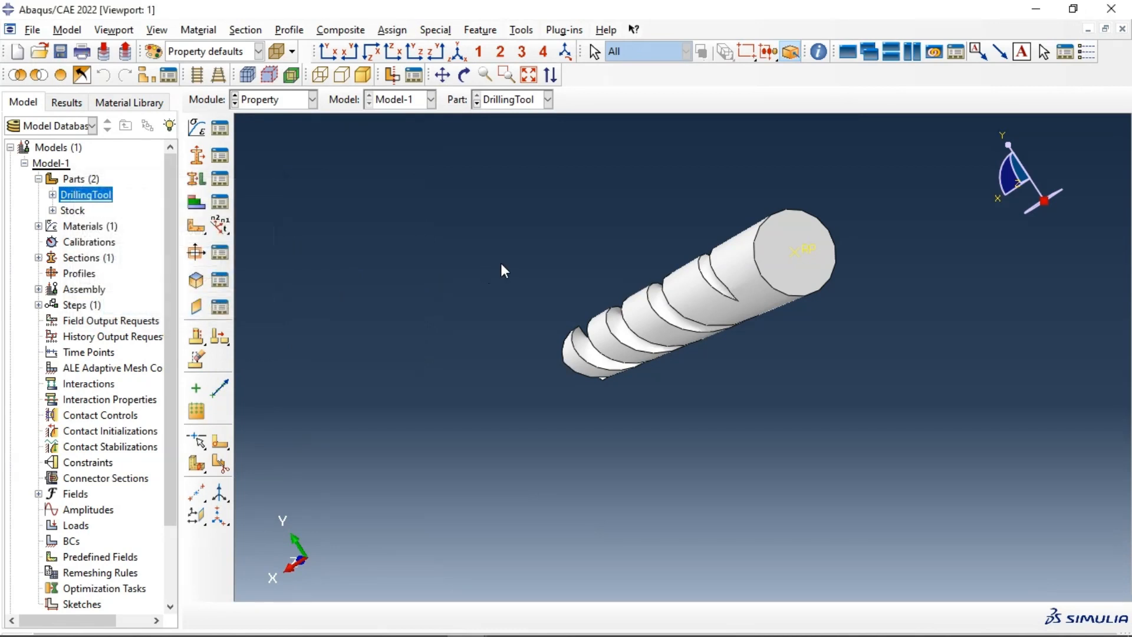
# Step: Assign Section-JC to the entire Stock part without creating a set
pyautogui.click(511, 99)
pyautogui.click(510, 134)
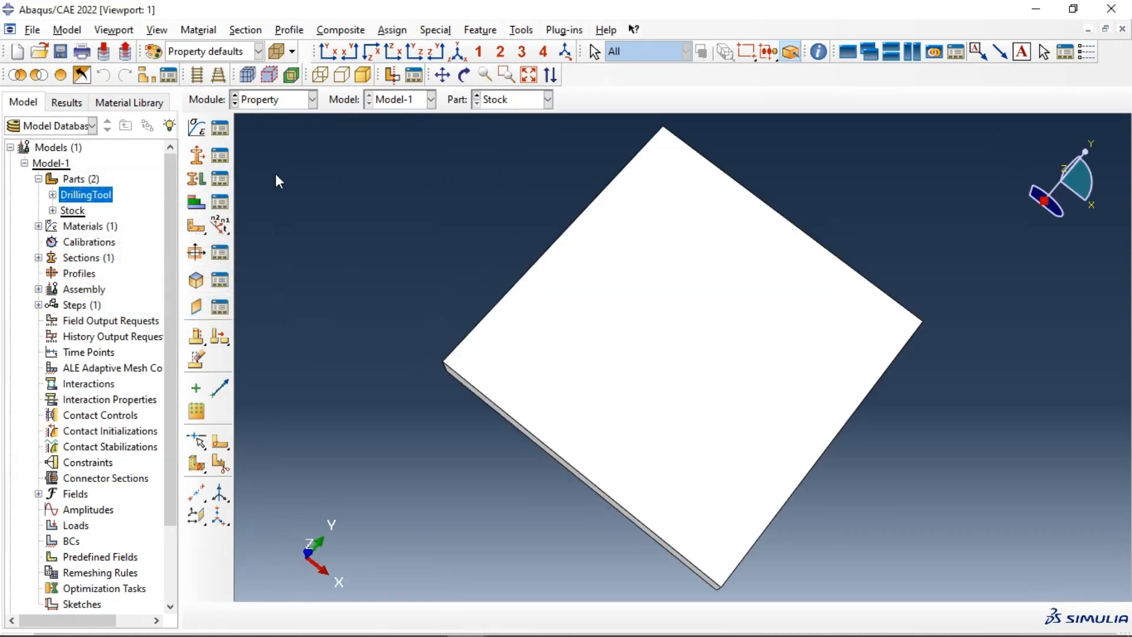
pyautogui.click(202, 185)
pyautogui.moveTo(348, 181); pyautogui.dragTo(790, 411)
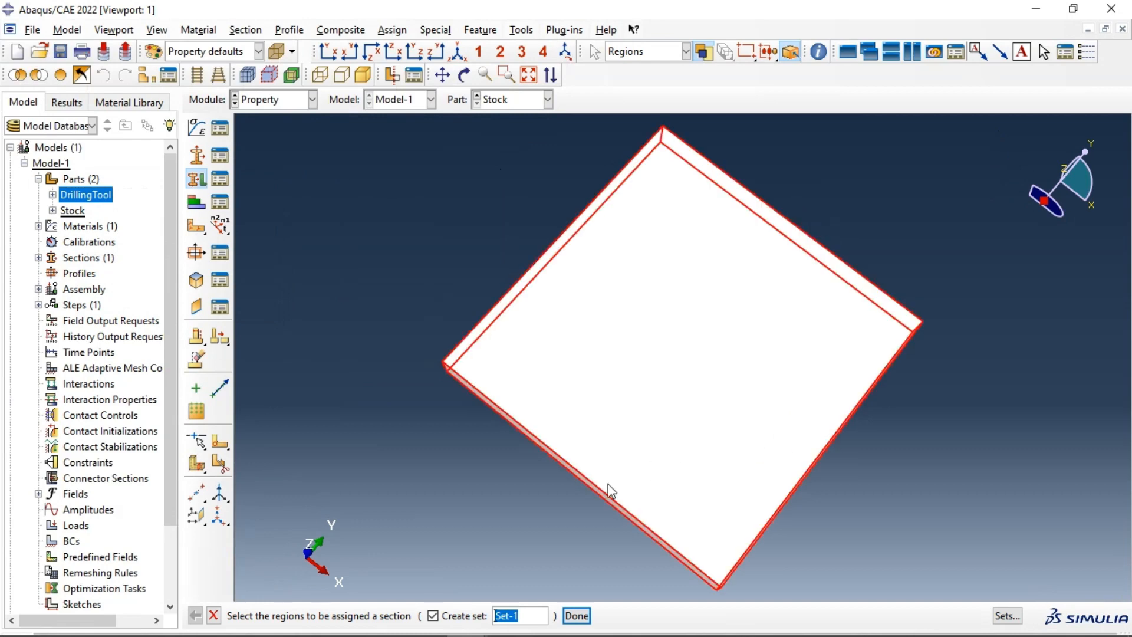
pyautogui.click(433, 615)
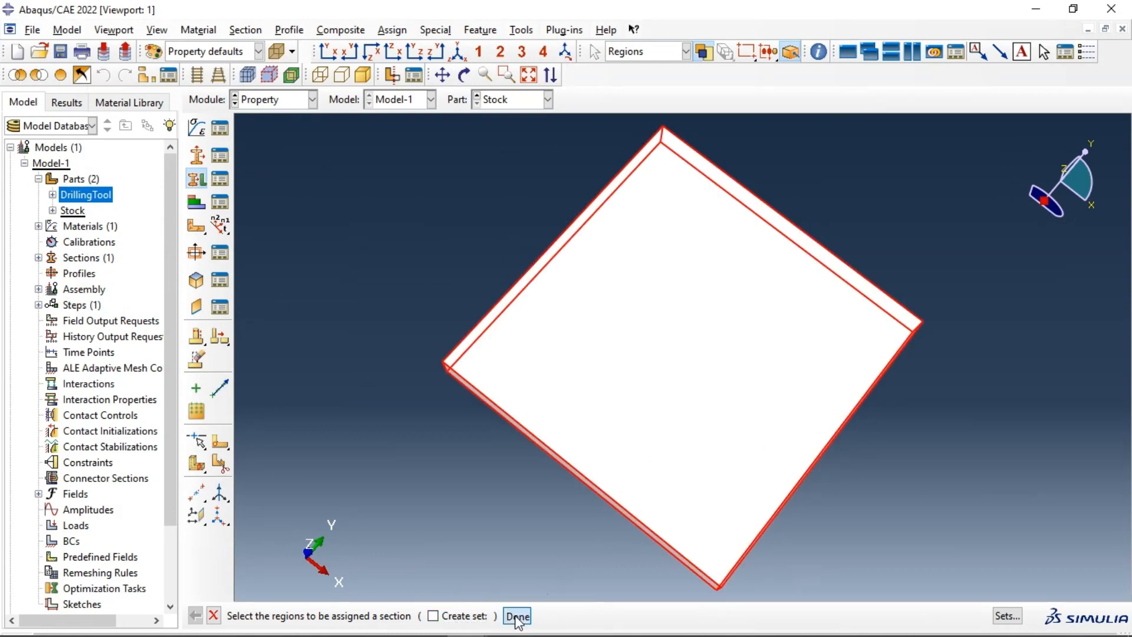
pyautogui.click(517, 616)
pyautogui.click(59, 357)
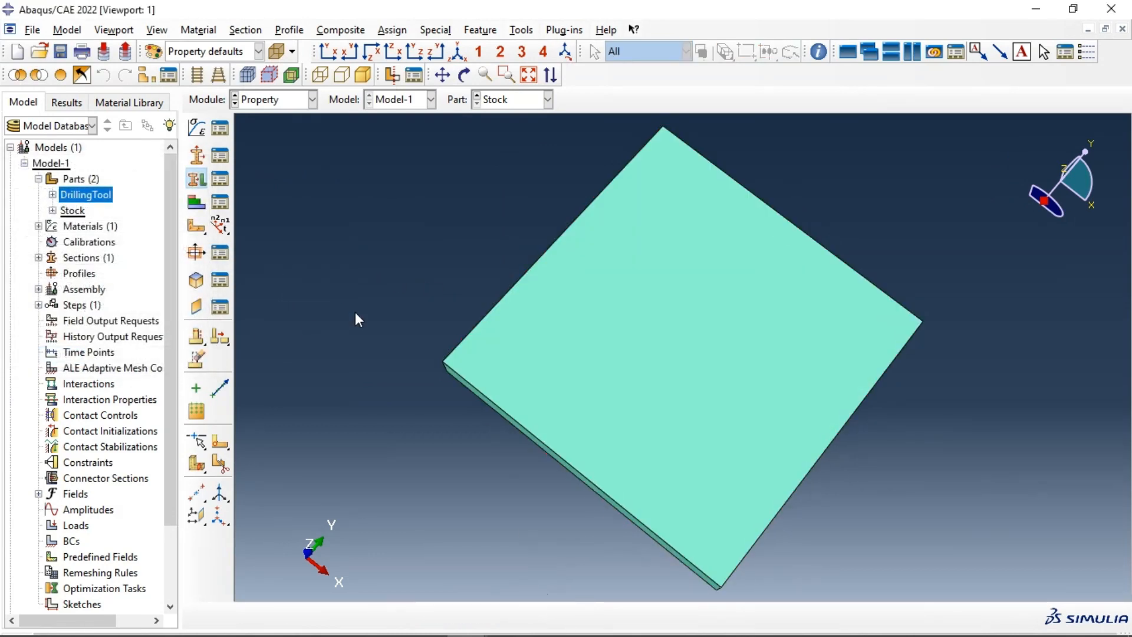
# Step: Check the assembly, switch to the Step module, and create a Dynamic, Explicit step named Step-1 after the Initial step
pyautogui.click(305, 102)
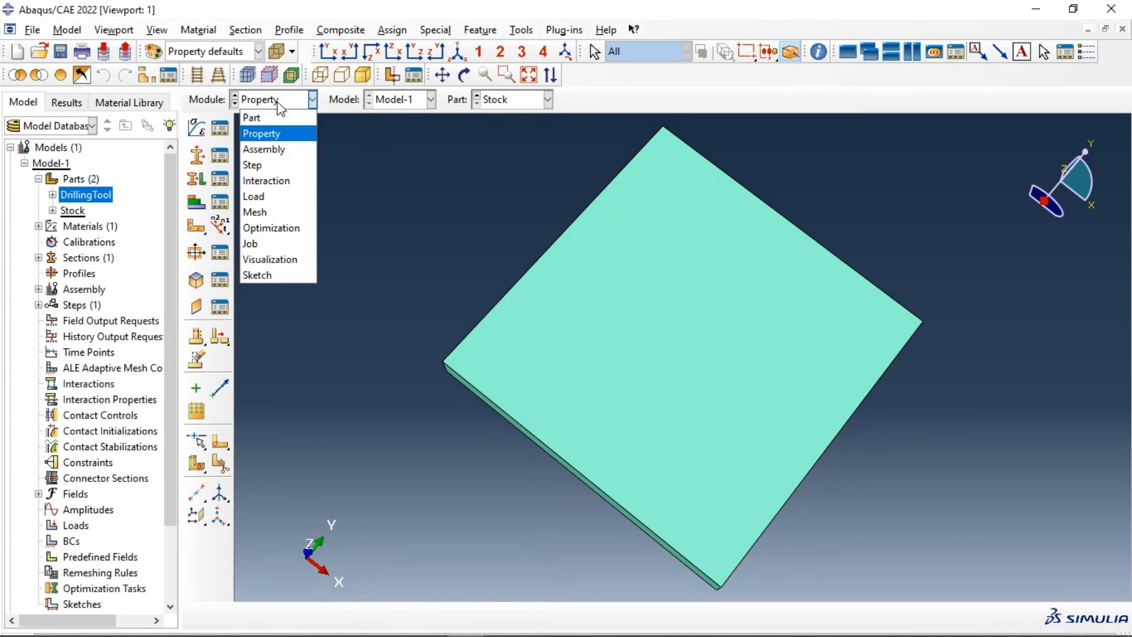
pyautogui.click(264, 149)
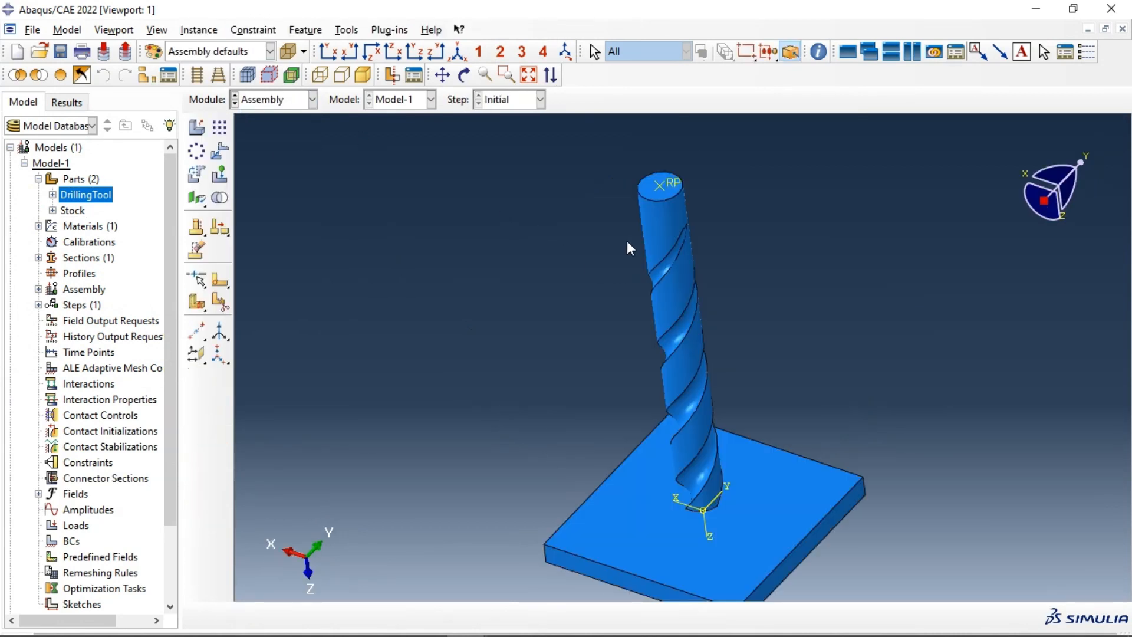
pyautogui.click(273, 100)
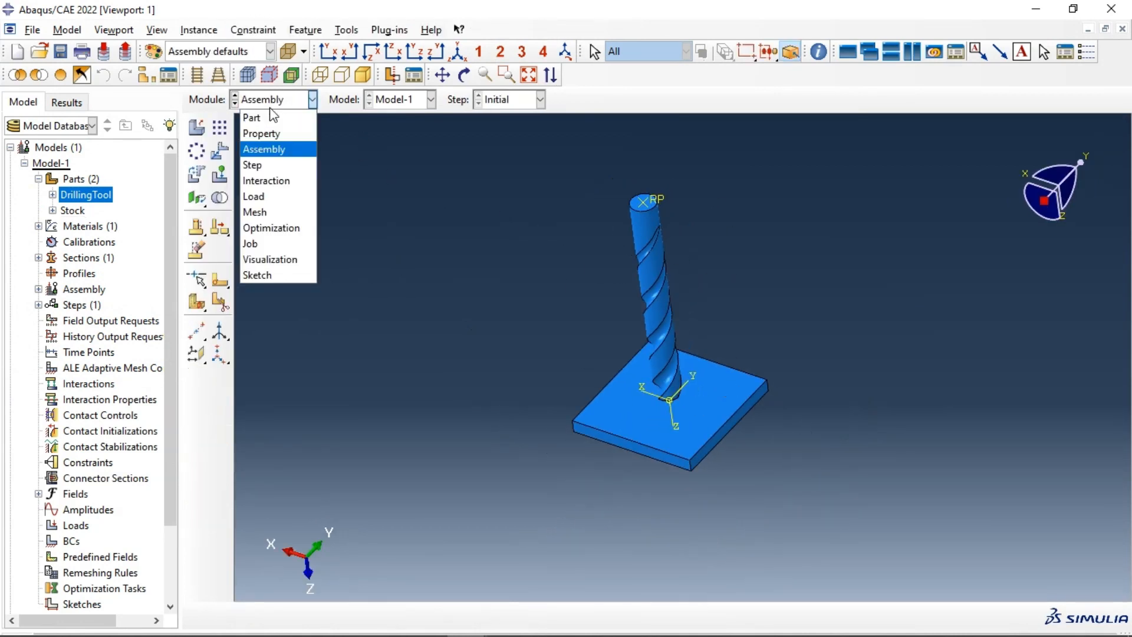
pyautogui.click(268, 163)
pyautogui.click(196, 127)
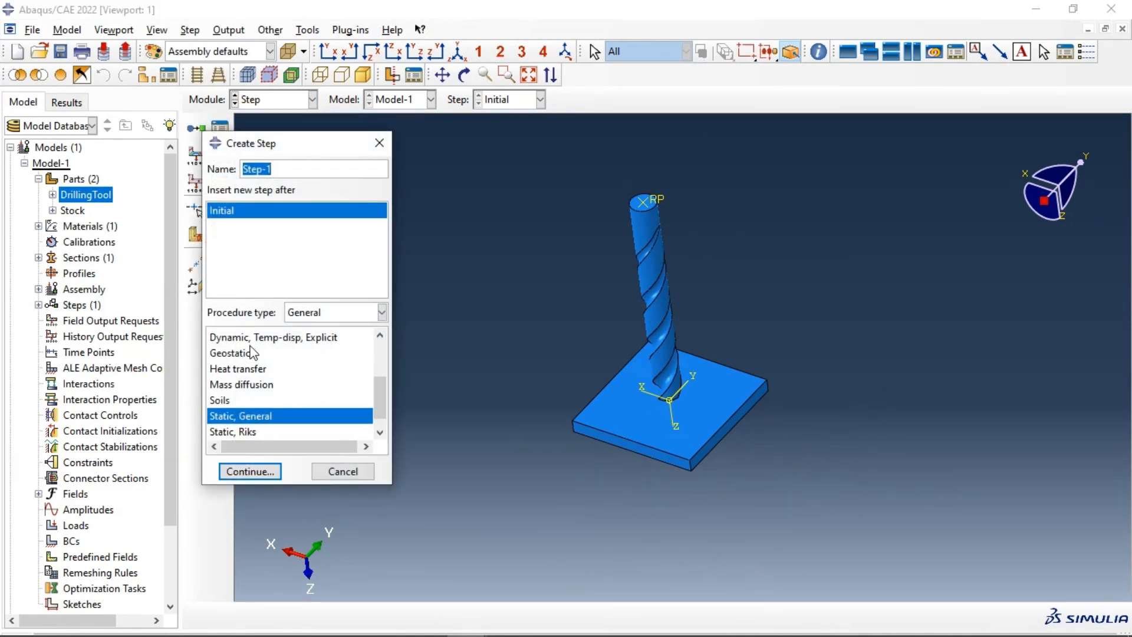
pyautogui.scroll(1, 258, 353)
pyautogui.click(263, 370)
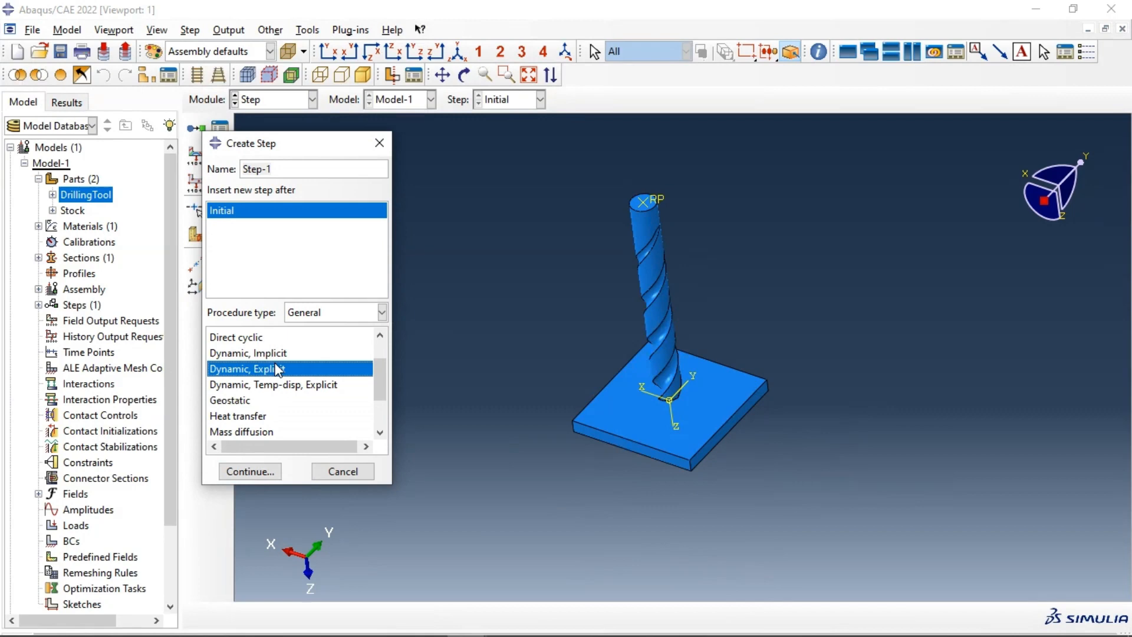
pyautogui.click(246, 471)
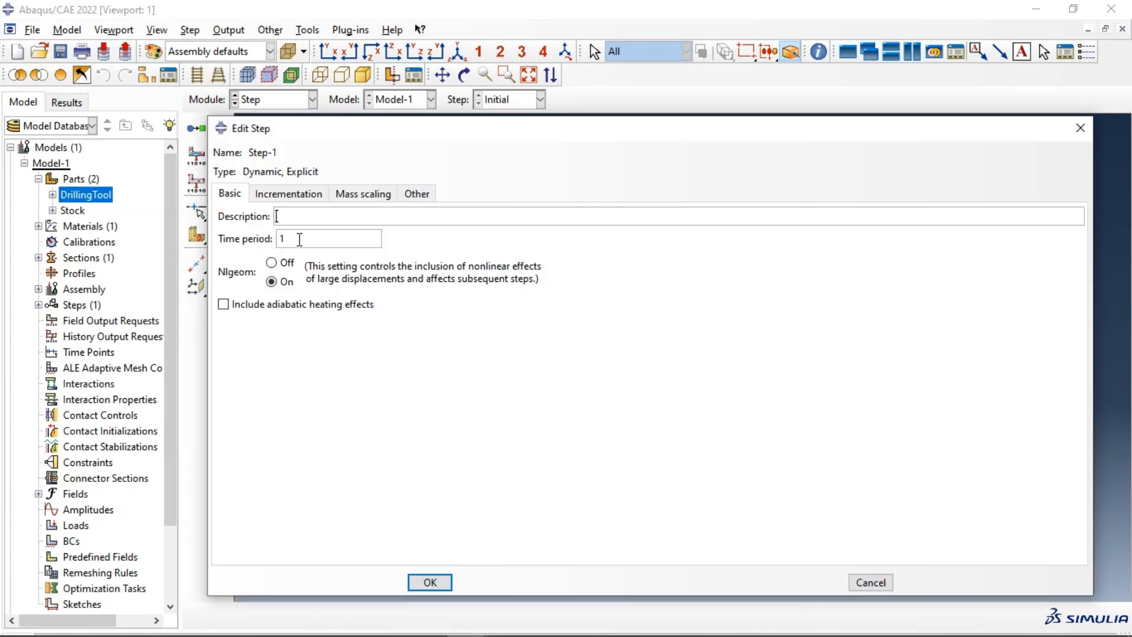
# Step: Add semi-automatic mass scaling for the whole model at the beginning of Step-1 with target time increment 1e-5 and no scale factor, then accept the step
pyautogui.moveTo(286, 239); pyautogui.dragTo(275, 239)
pyautogui.click(361, 197)
pyautogui.click(236, 248)
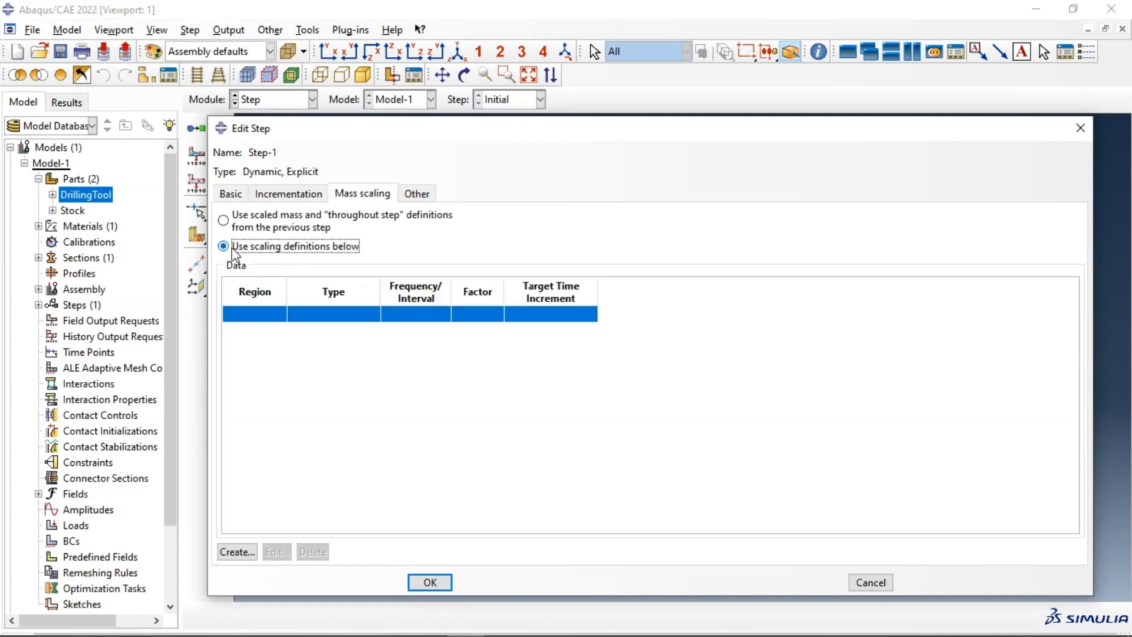
pyautogui.click(235, 552)
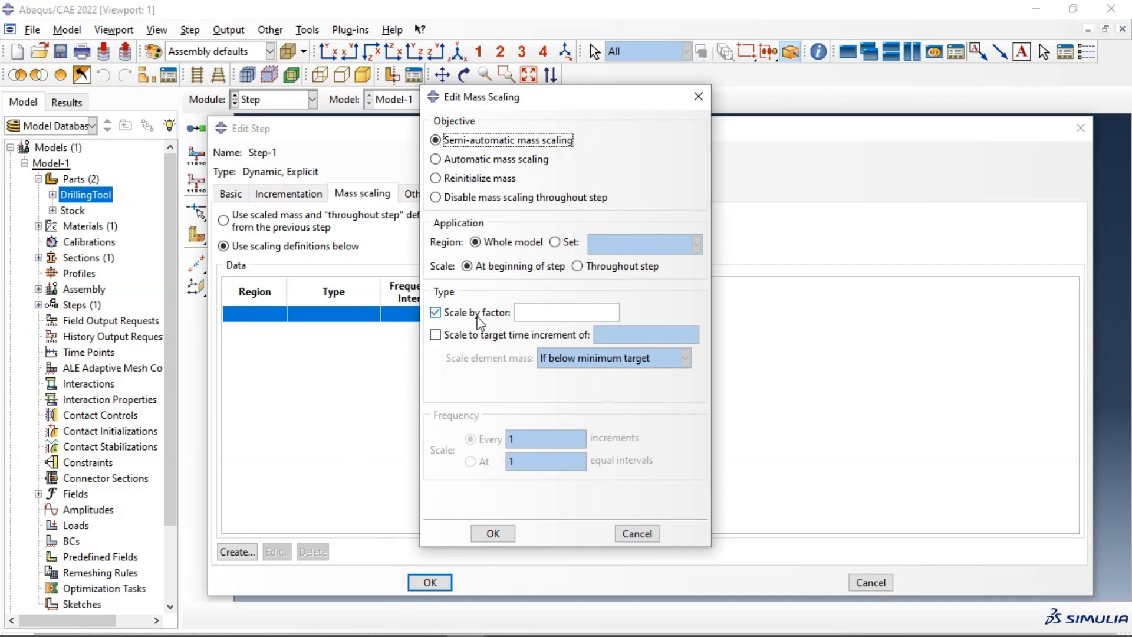
pyautogui.click(437, 335)
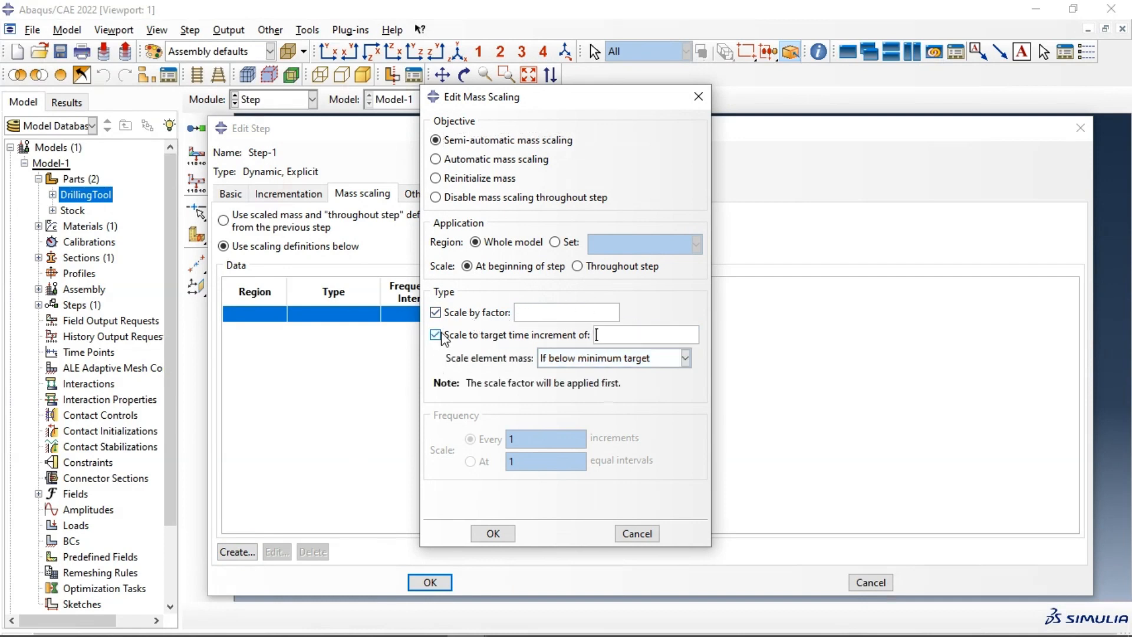
pyautogui.click(437, 312)
pyautogui.click(615, 336)
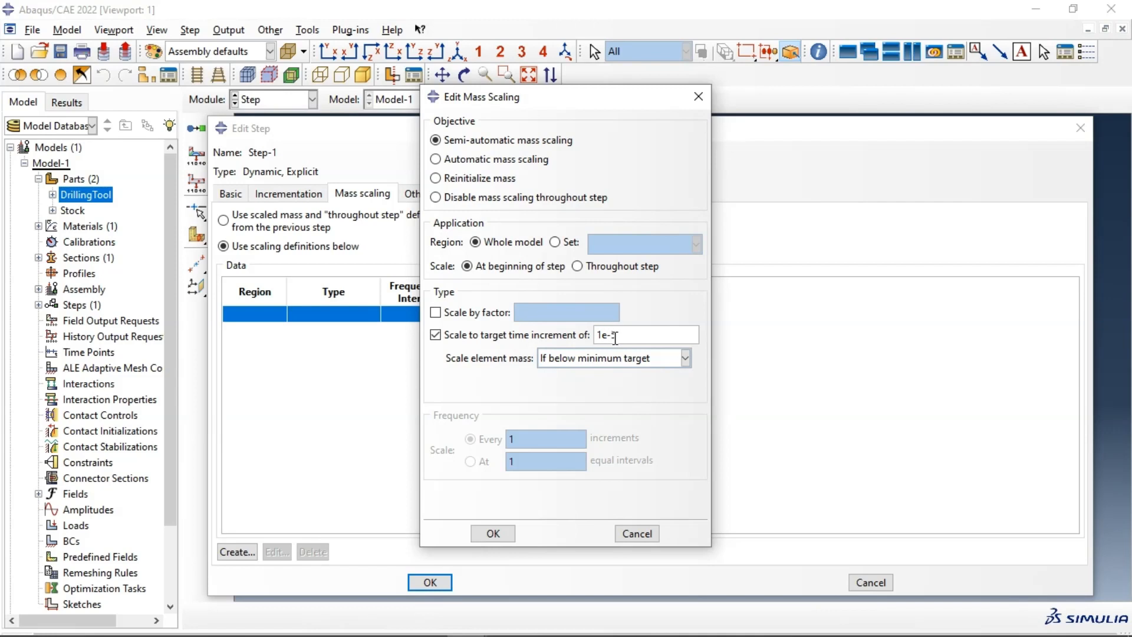
pyautogui.click(436, 312)
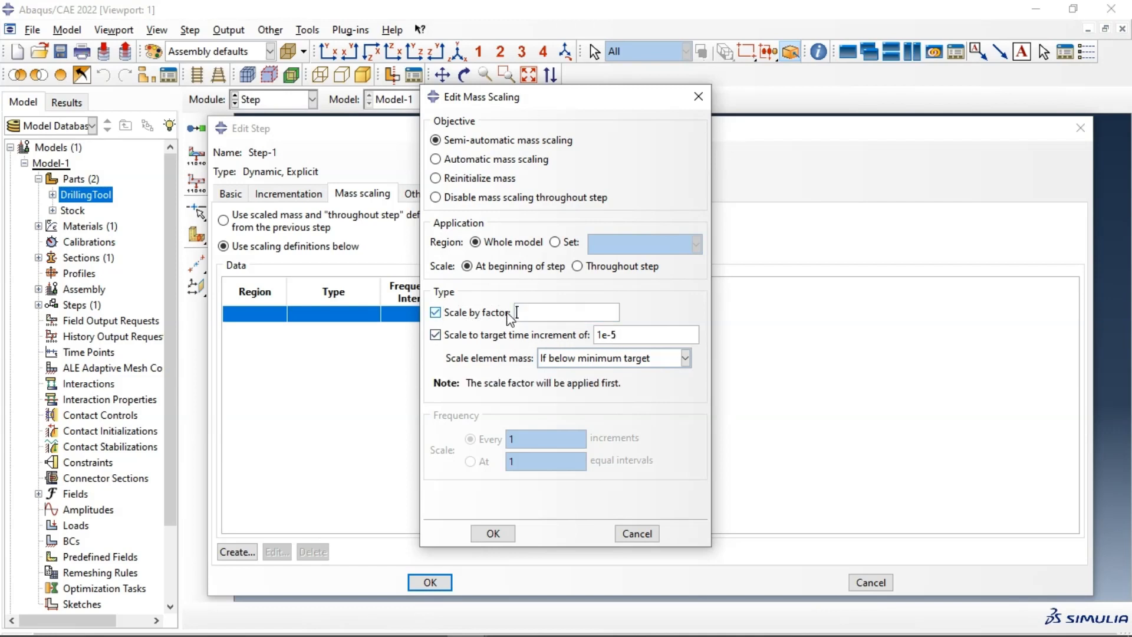
pyautogui.click(547, 318)
pyautogui.click(472, 314)
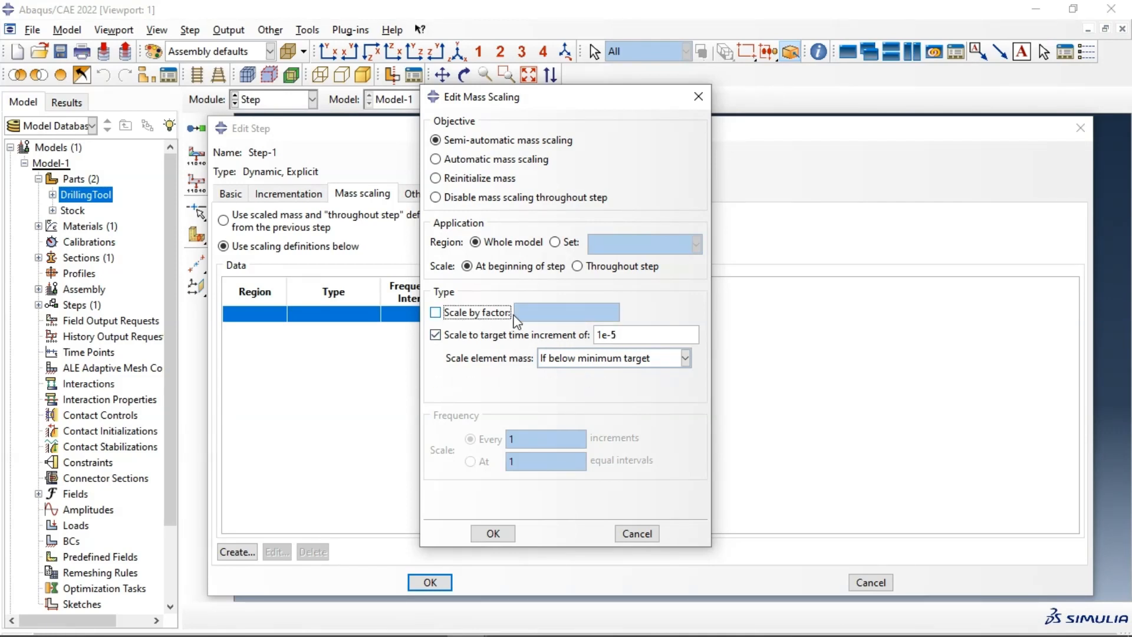
pyautogui.click(493, 533)
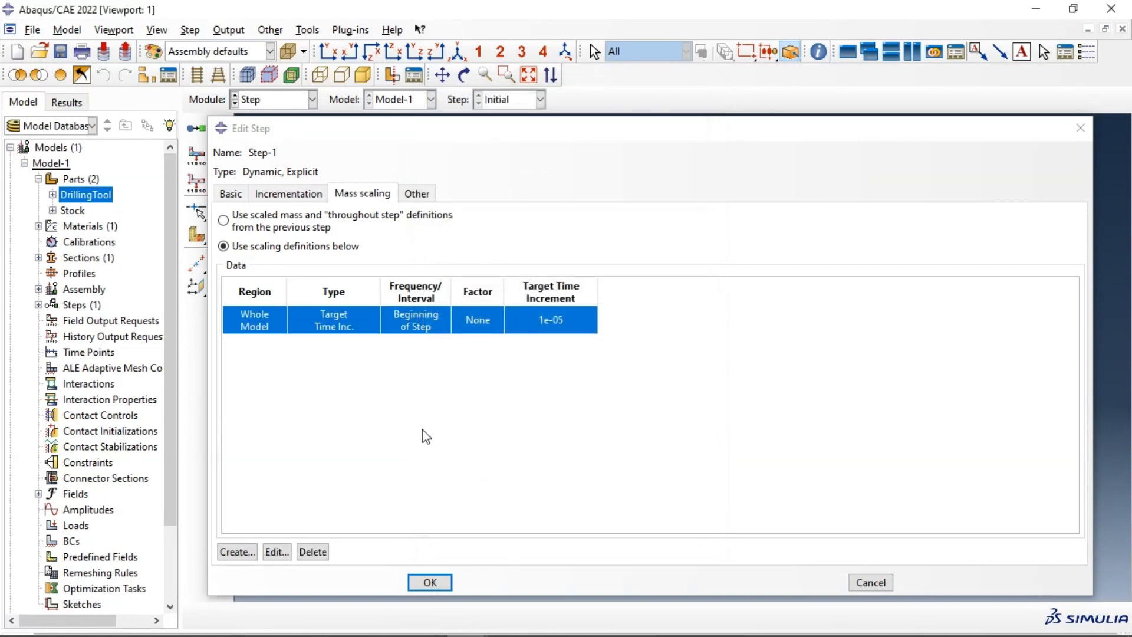
pyautogui.click(432, 583)
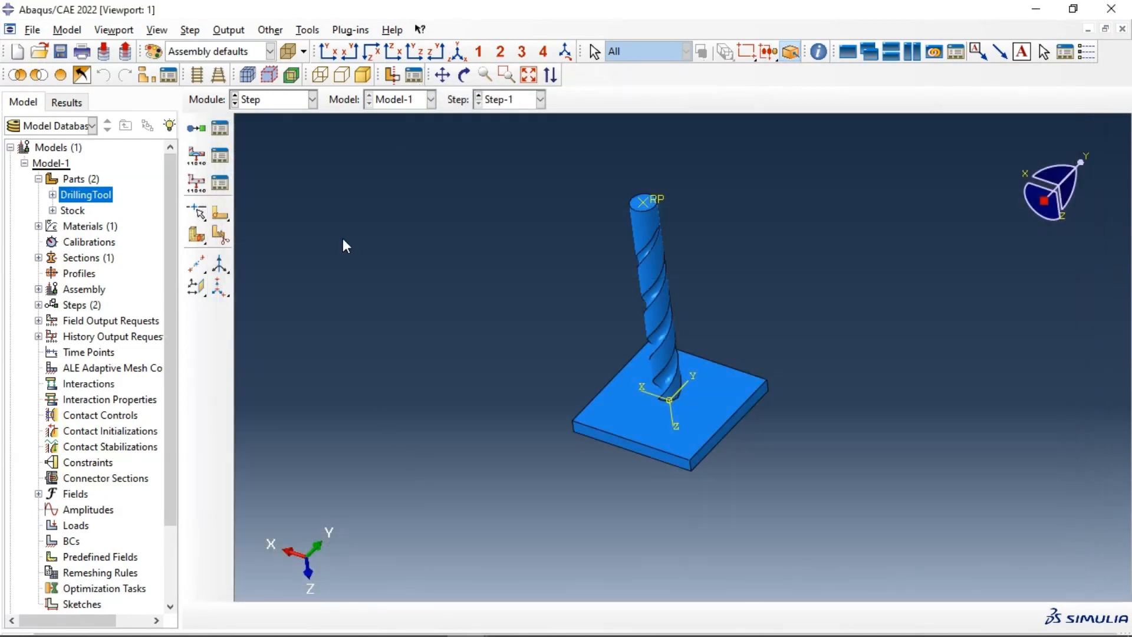
# Step: Edit field output request F-Output-1 to add the failure variables SDEG (scalar stiffness degradation) and DMICRT (damage initiation criteria)
pyautogui.click(227, 156)
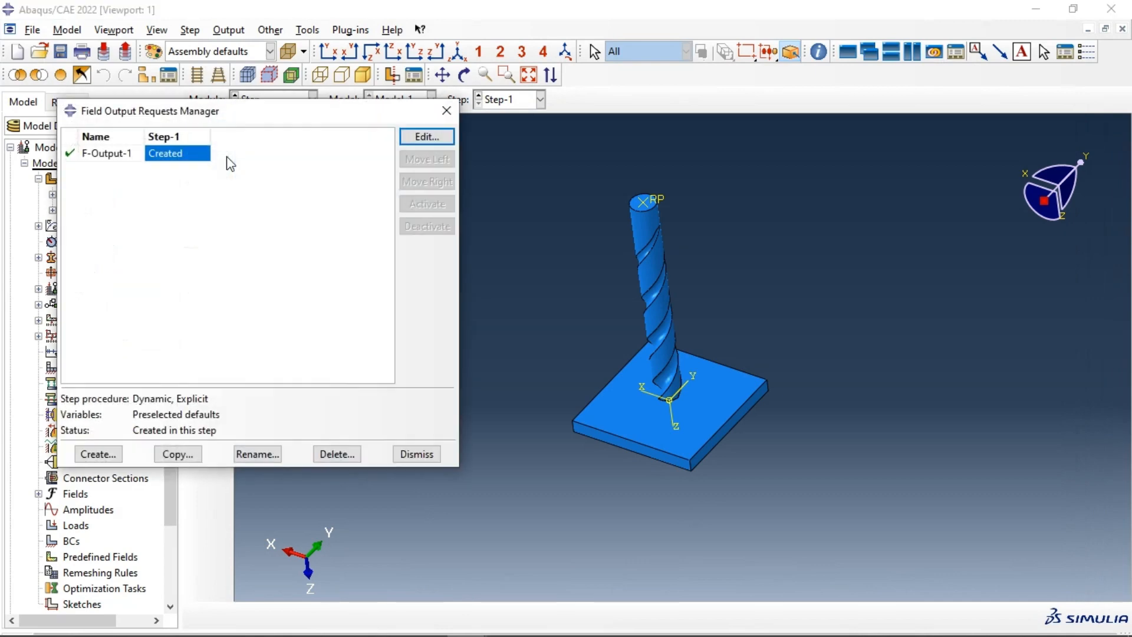
pyautogui.click(426, 138)
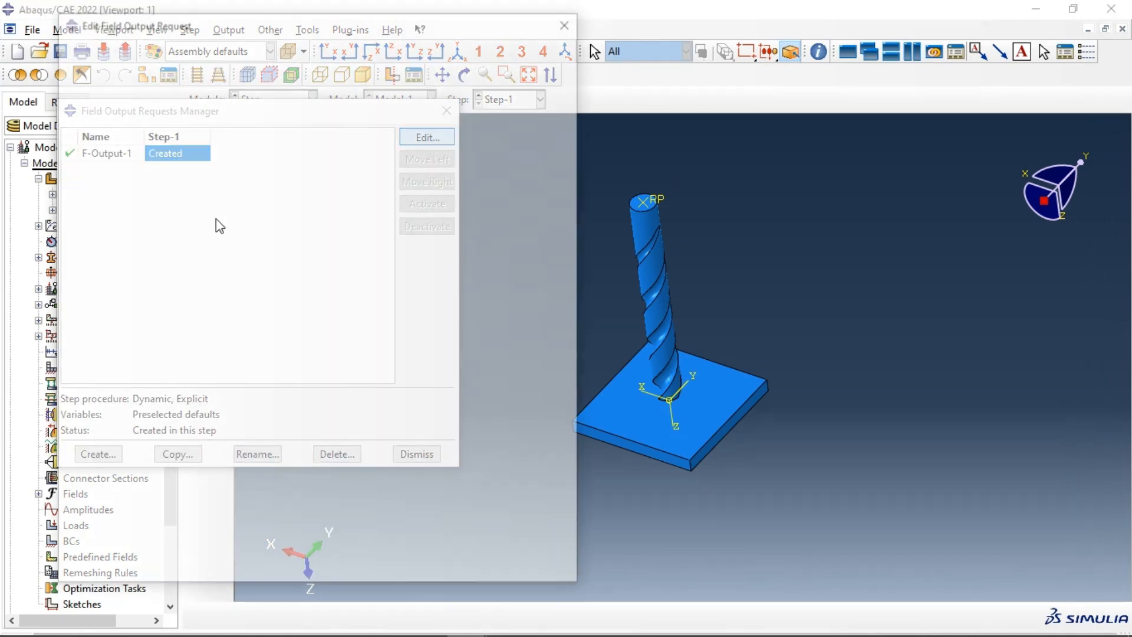
pyautogui.scroll(-2, 147, 352)
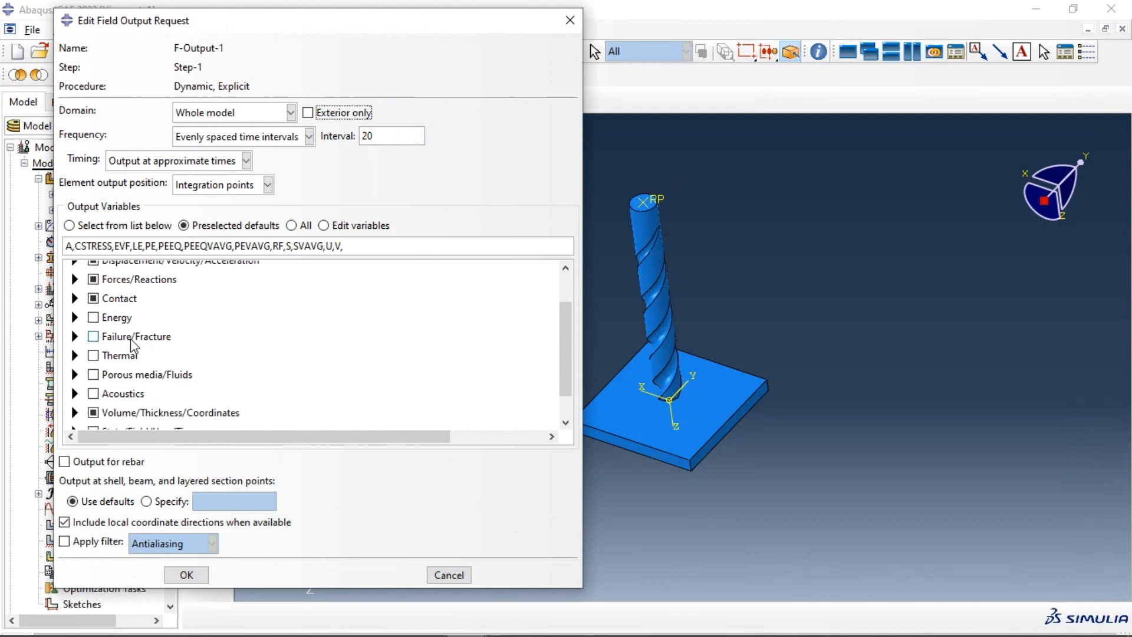
pyautogui.click(75, 336)
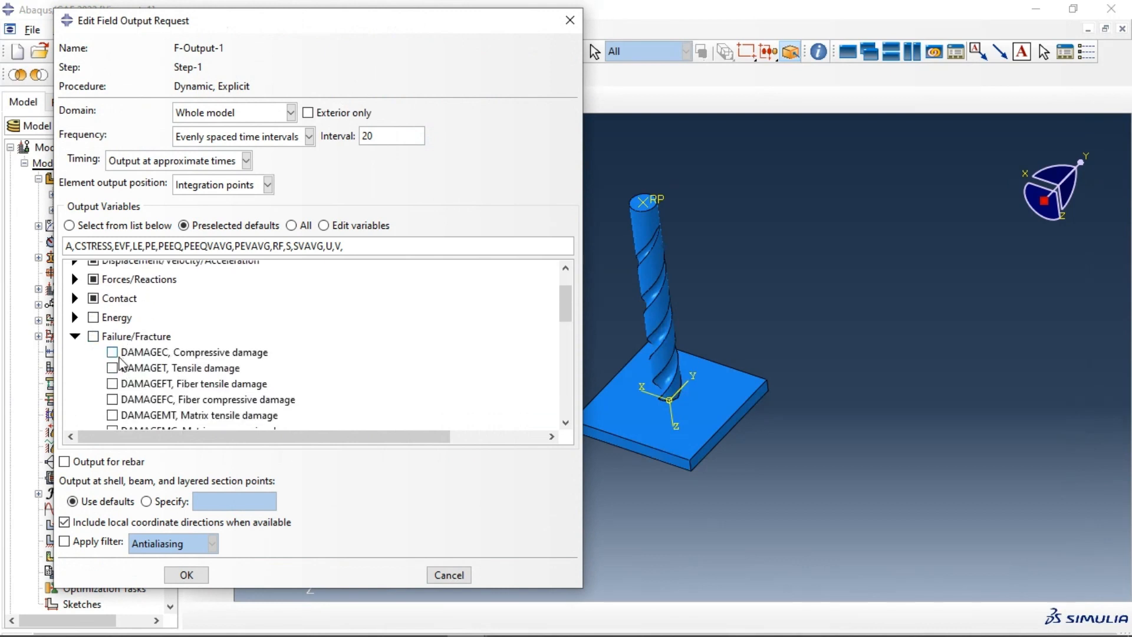
pyautogui.scroll(-4, 121, 372)
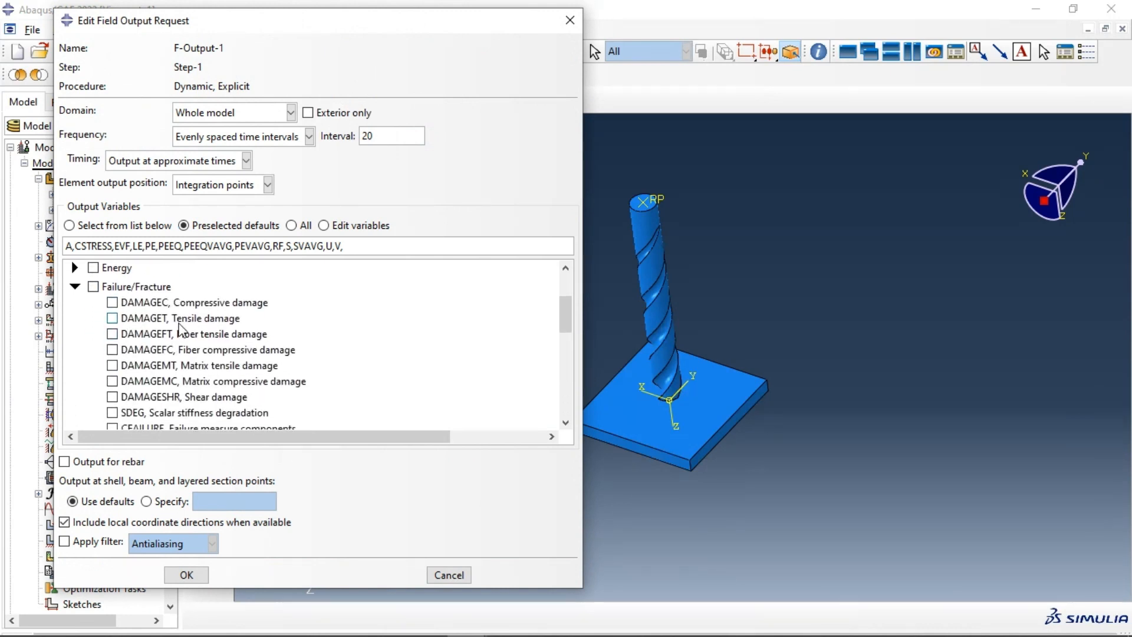
pyautogui.click(112, 313)
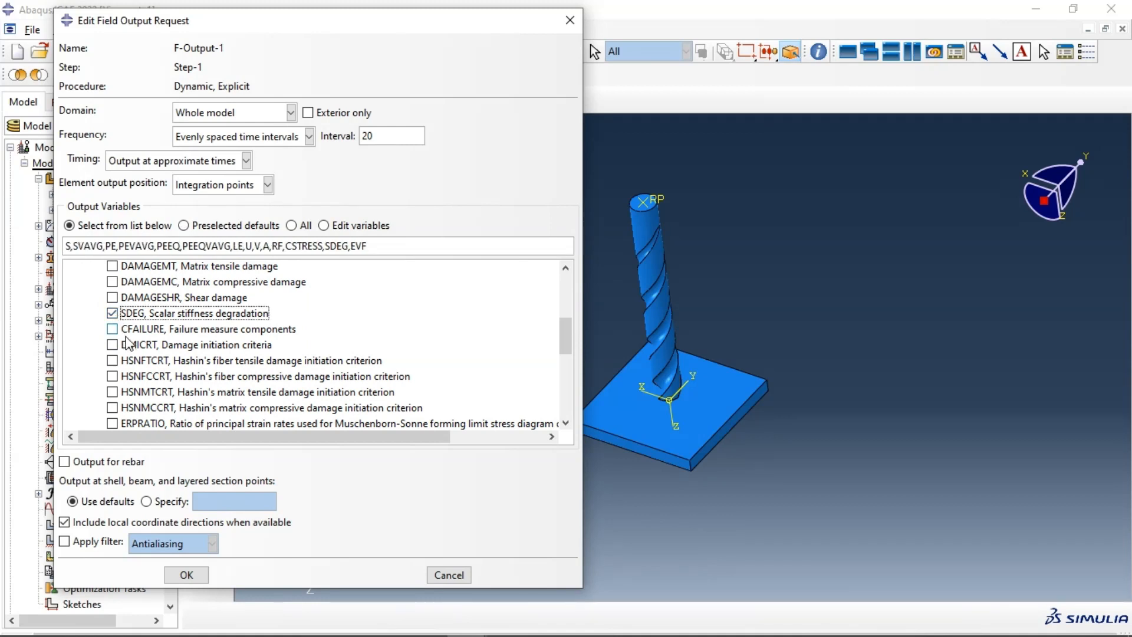
pyautogui.click(112, 344)
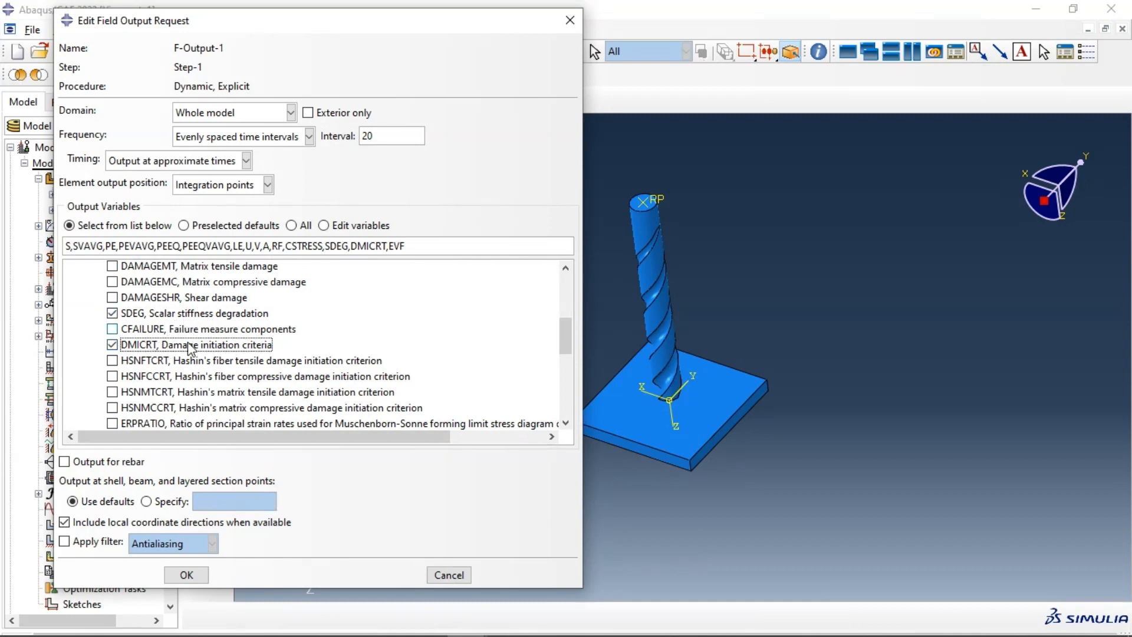
# Step: Add the STATUS variable from the State/Field/User/Time group to the field output request, accept it, and close the request manager
pyautogui.scroll(-2, 188, 367)
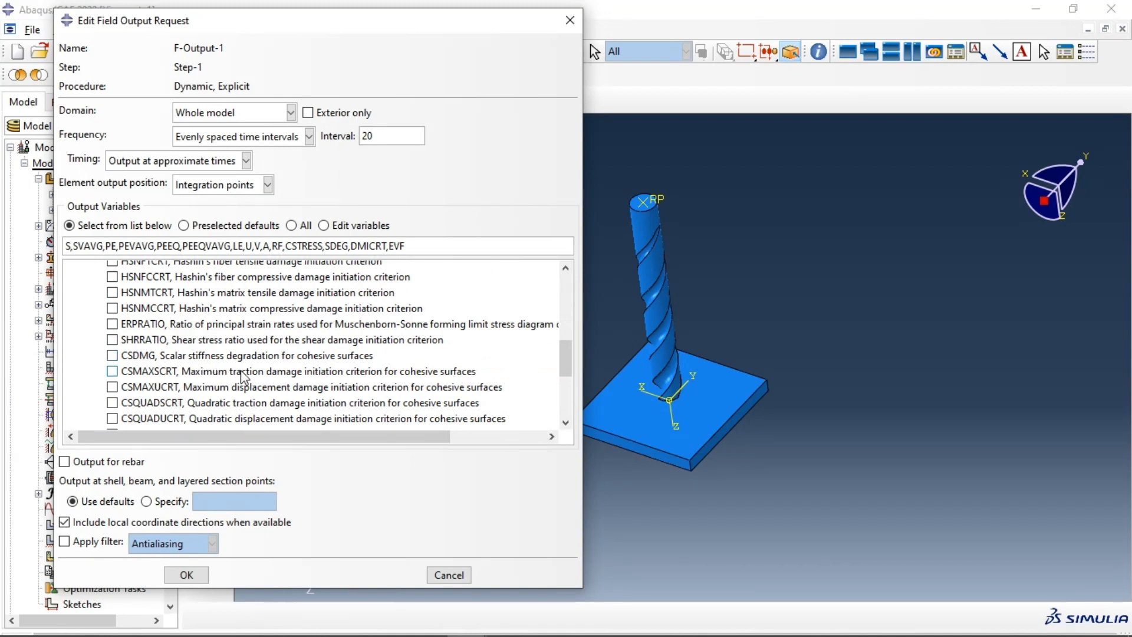
pyautogui.scroll(-3, 177, 366)
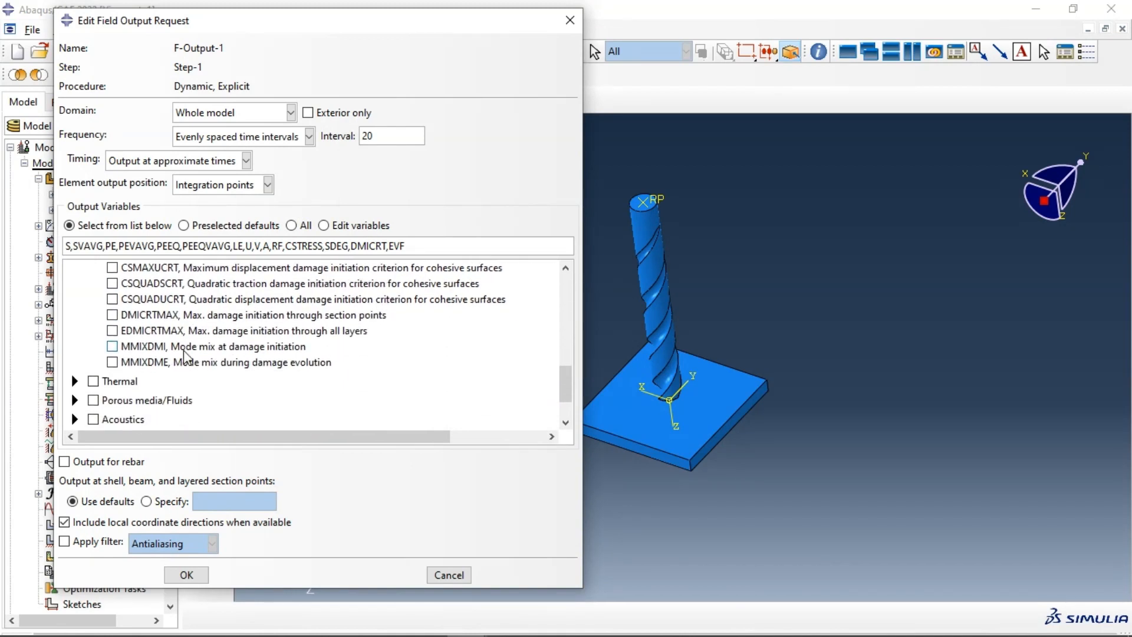
pyautogui.scroll(-1, 185, 354)
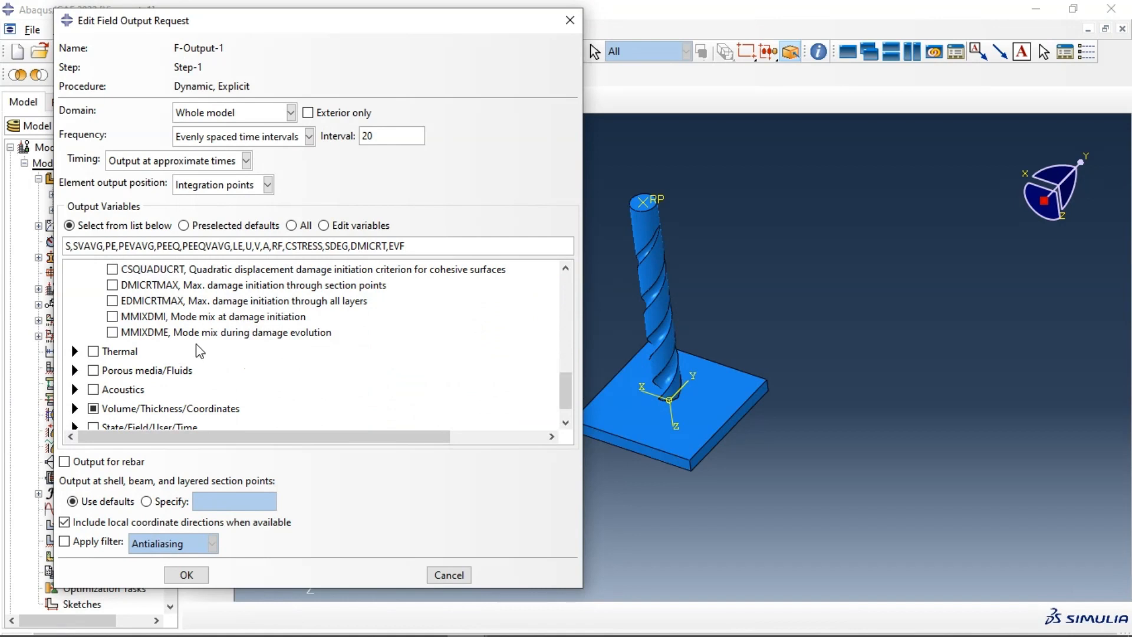
pyautogui.scroll(4, 198, 352)
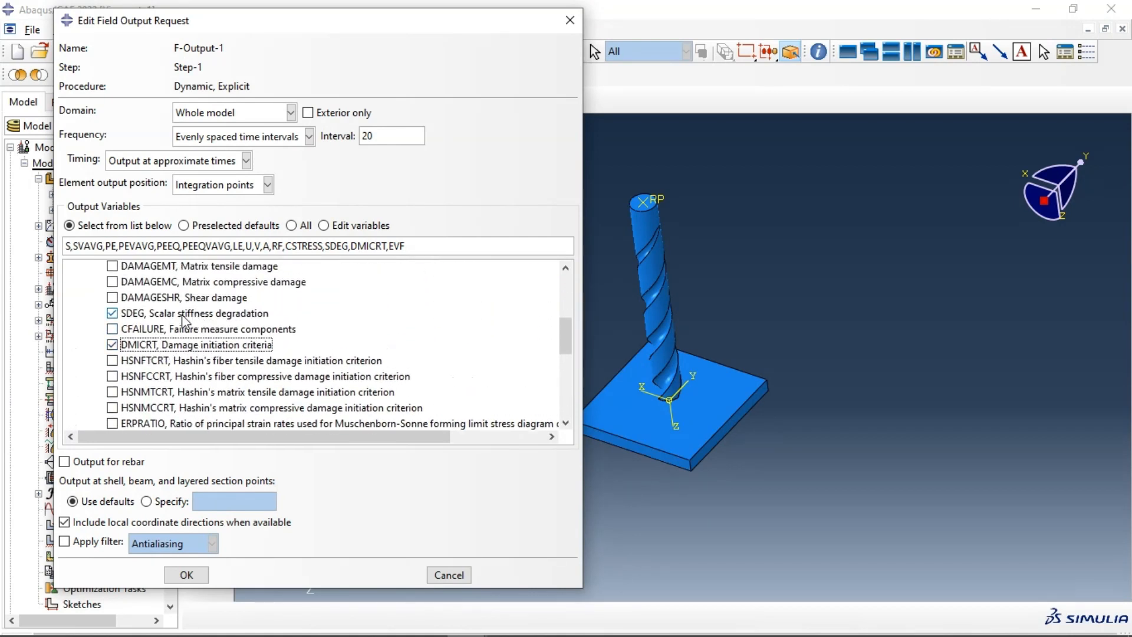
pyautogui.scroll(-2, 184, 323)
pyautogui.scroll(-3, 184, 323)
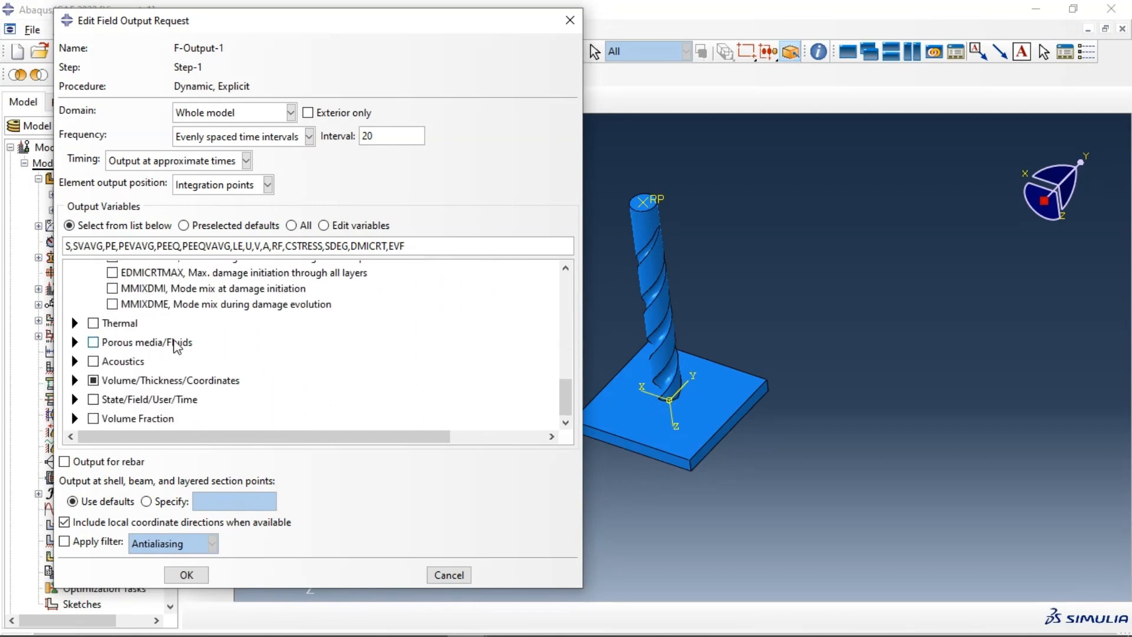
pyautogui.click(75, 399)
pyautogui.scroll(-4, 142, 348)
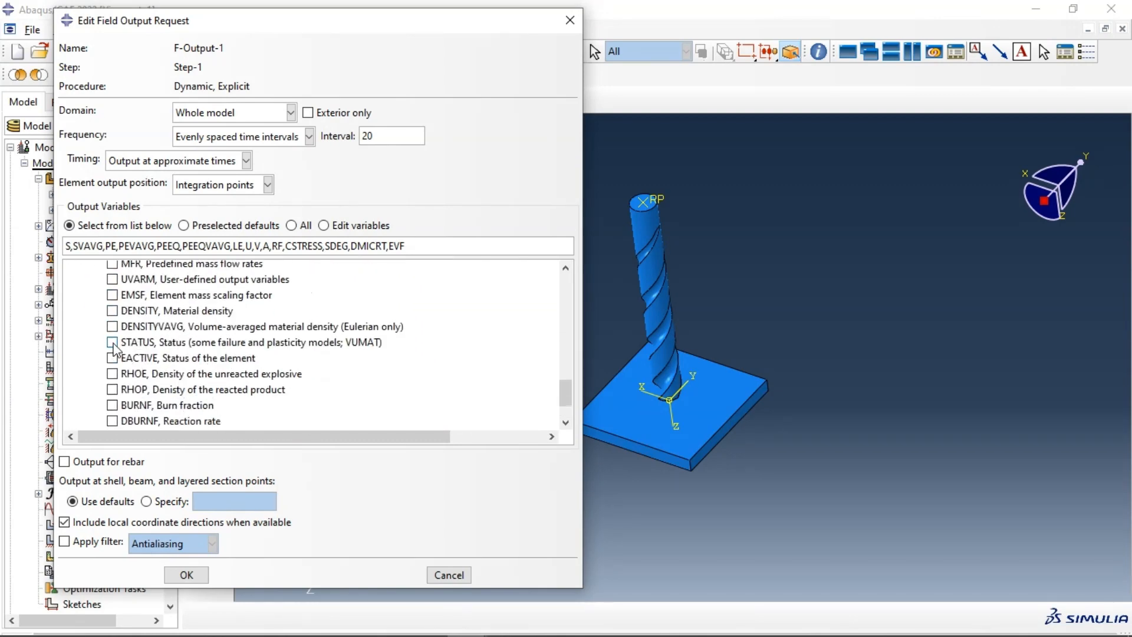
pyautogui.click(112, 342)
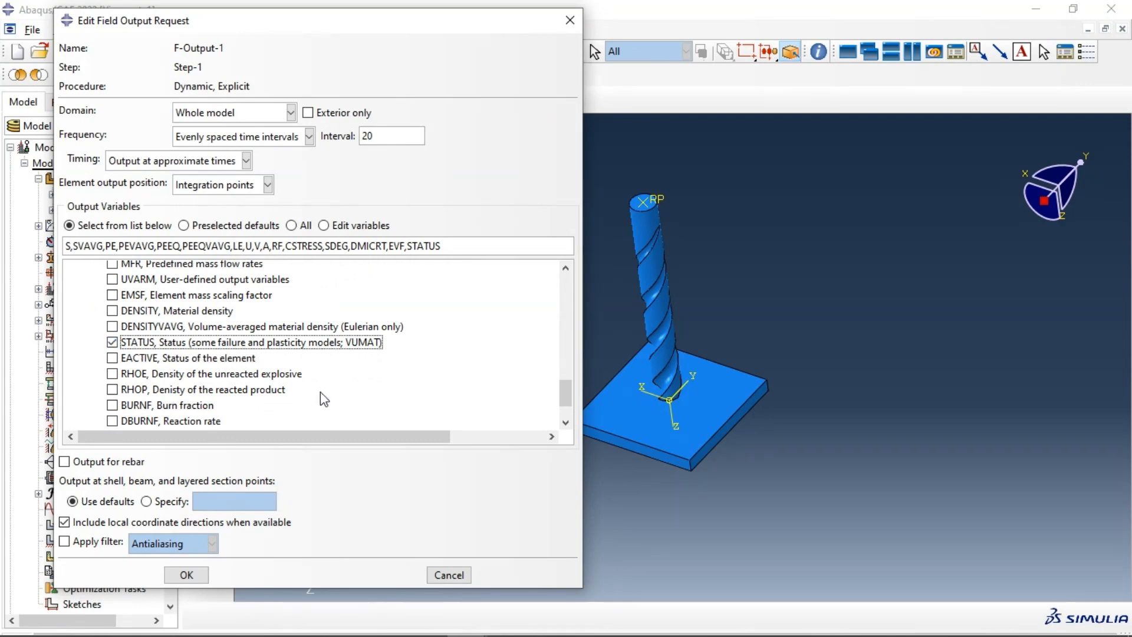
pyautogui.click(187, 575)
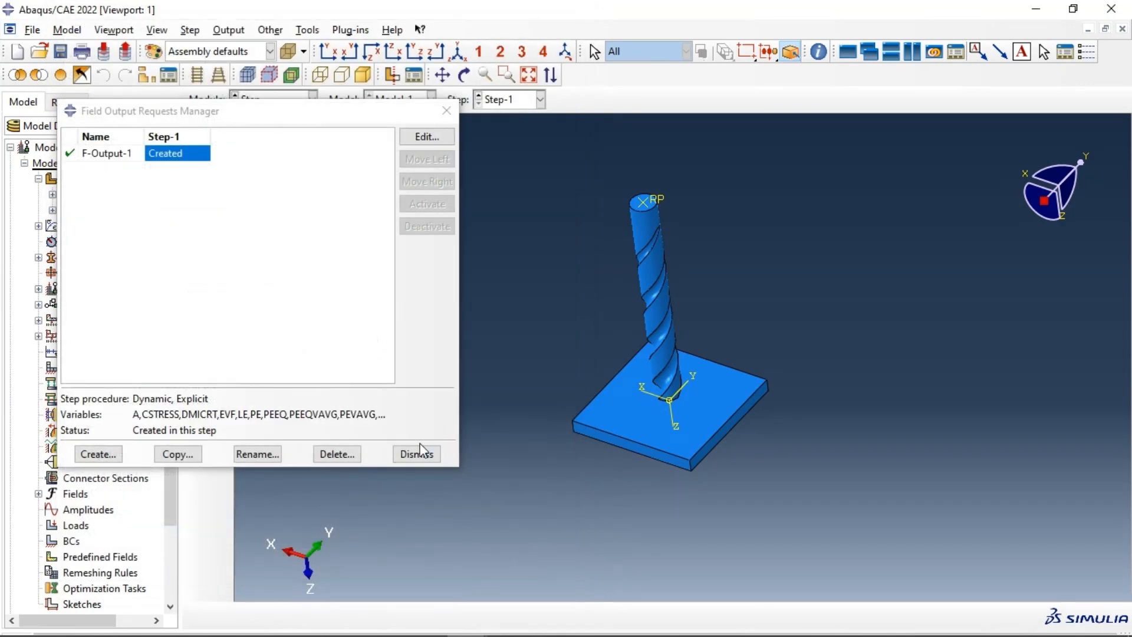
pyautogui.click(423, 452)
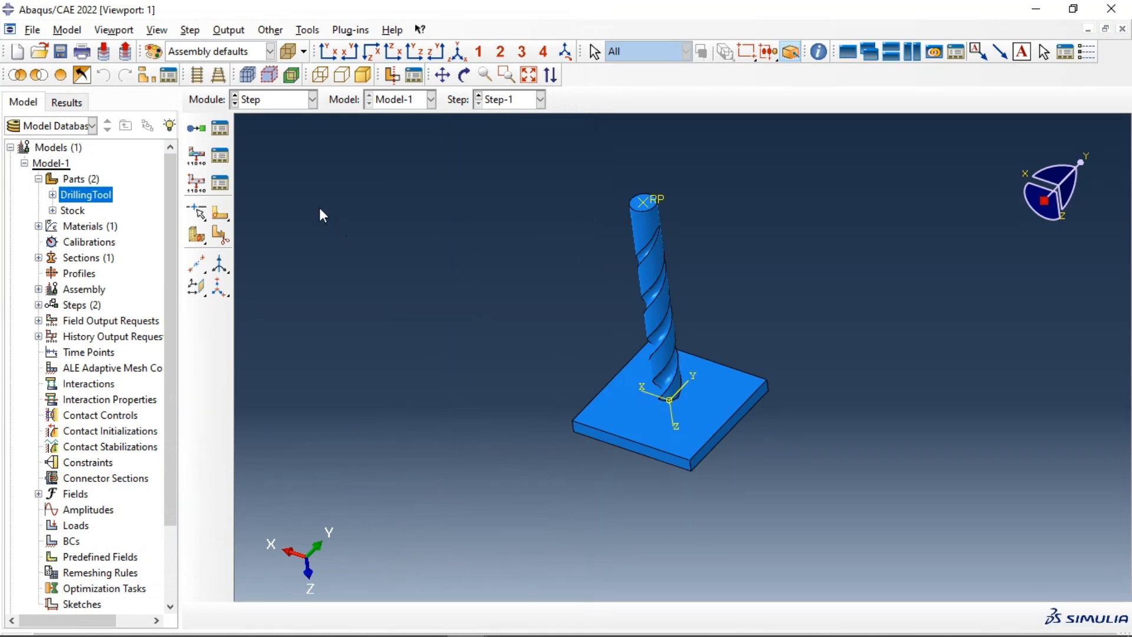
# Step: Switch to the Interaction module and create a contact interaction property with mechanical tangential and normal behavior
pyautogui.click(269, 102)
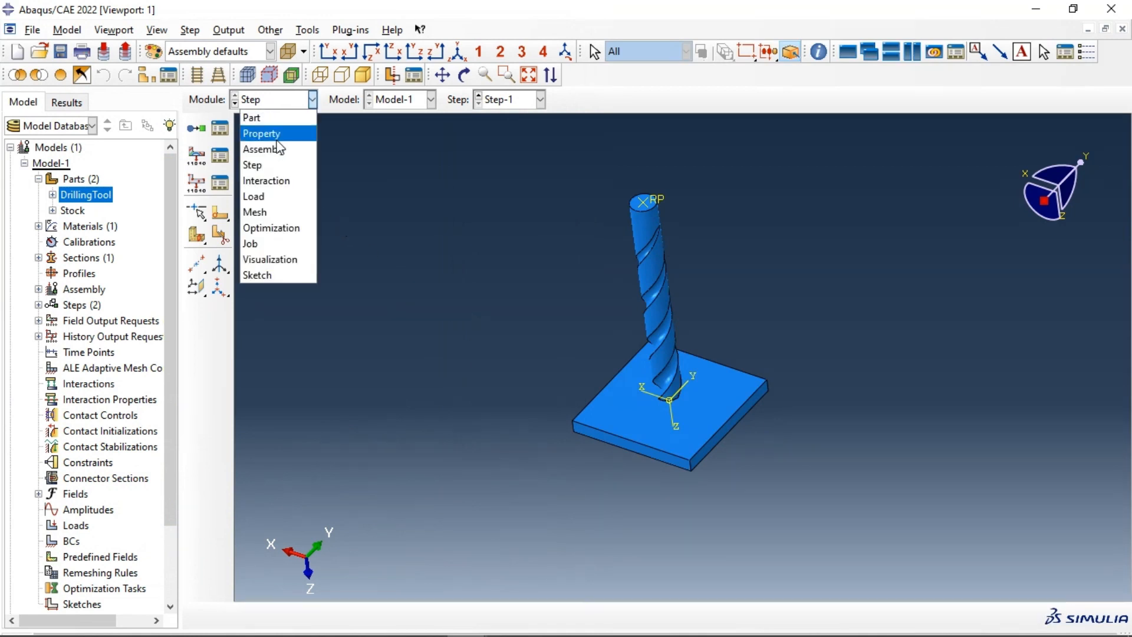
pyautogui.click(282, 186)
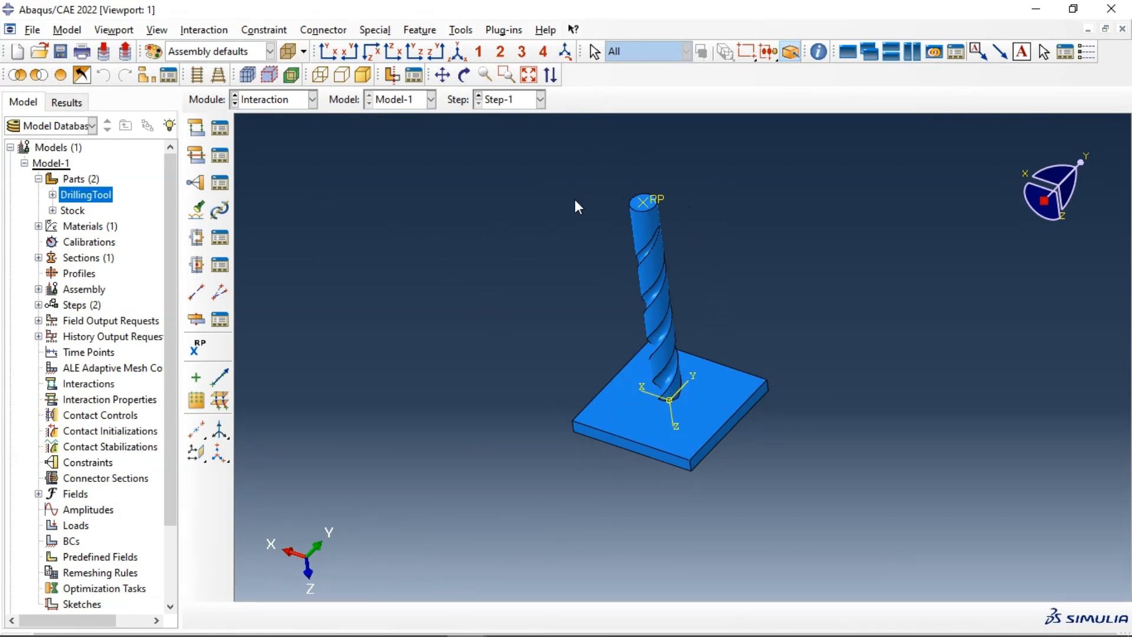
pyautogui.click(196, 157)
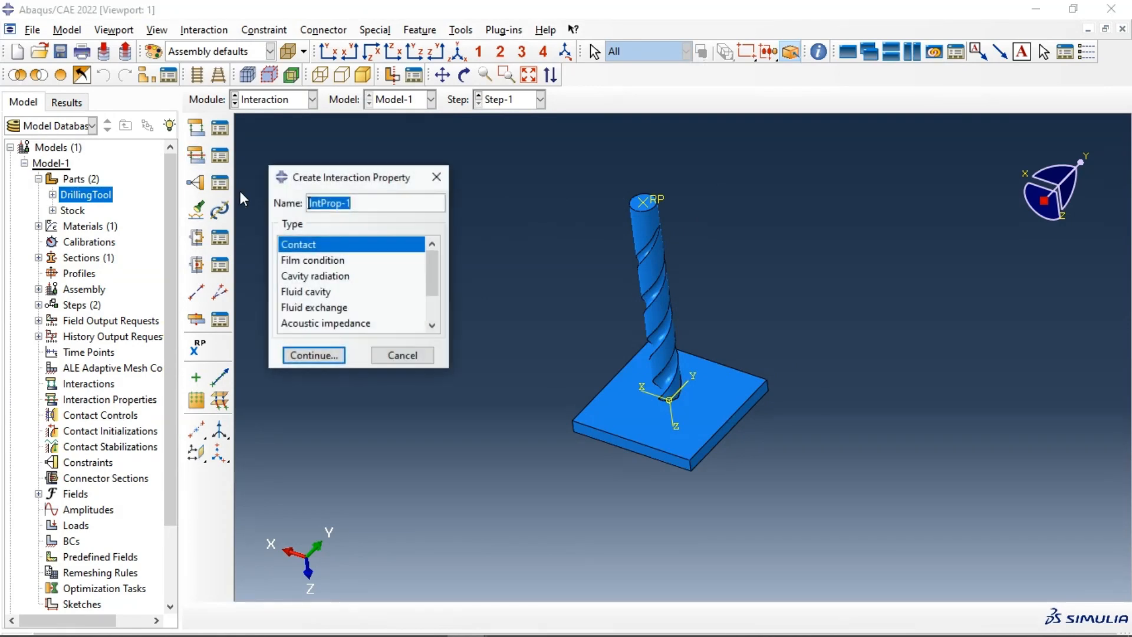
pyautogui.click(331, 359)
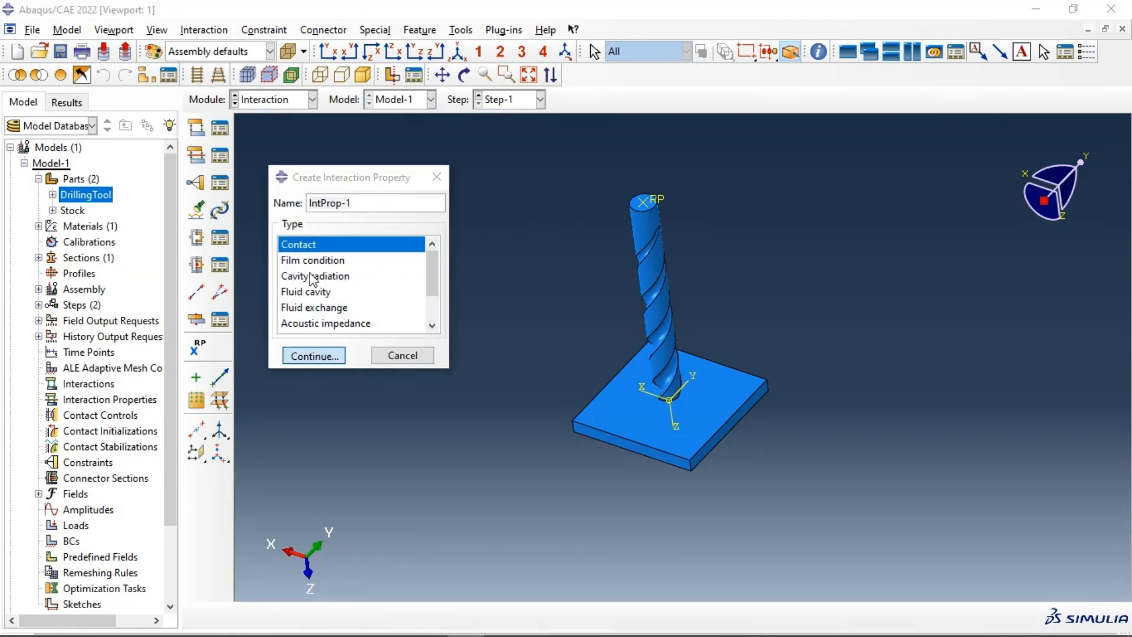
pyautogui.click(142, 168)
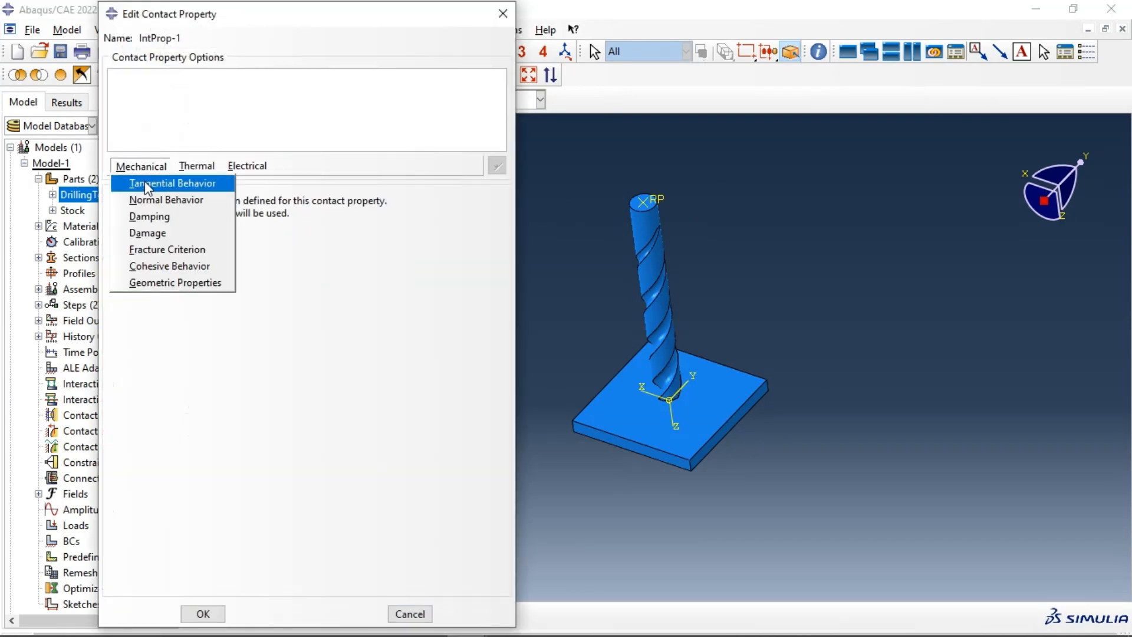
pyautogui.click(148, 182)
pyautogui.click(142, 170)
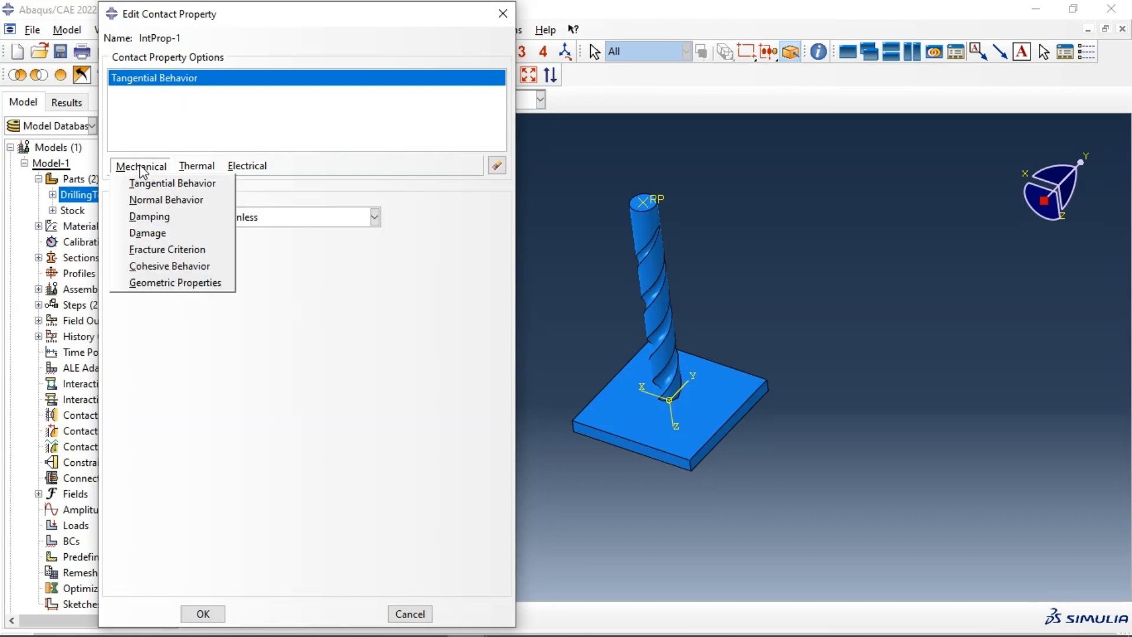
pyautogui.click(145, 200)
# Step: Set the tangential behavior to the Penalty friction formulation with a friction coefficient of 0.3 and accept the contact property
pyautogui.click(161, 77)
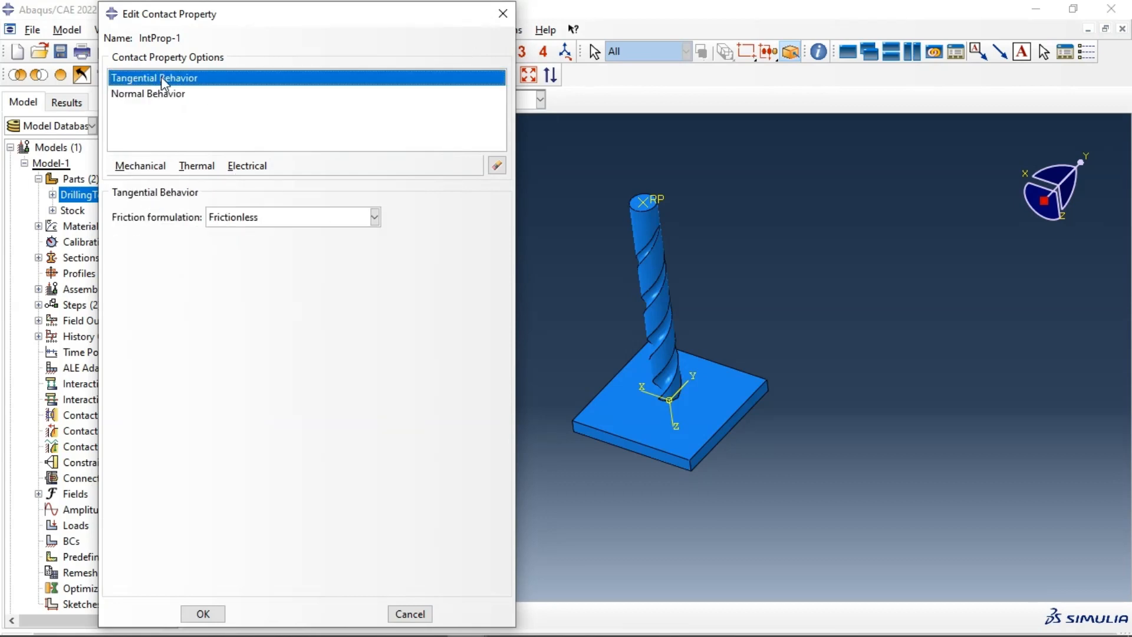
pyautogui.click(242, 212)
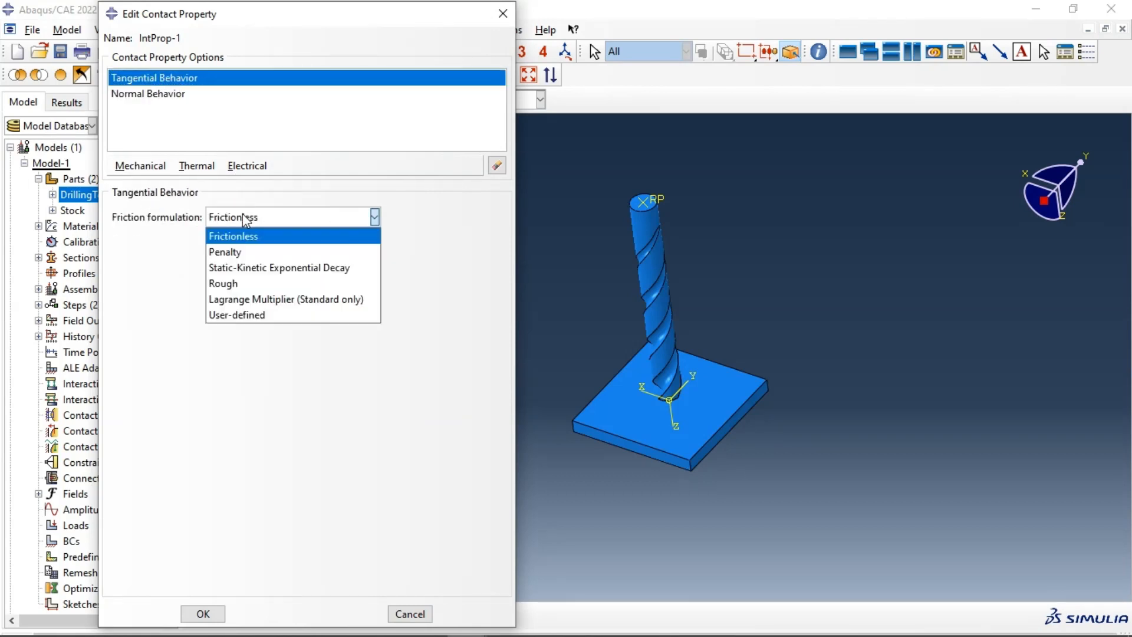
pyautogui.click(242, 251)
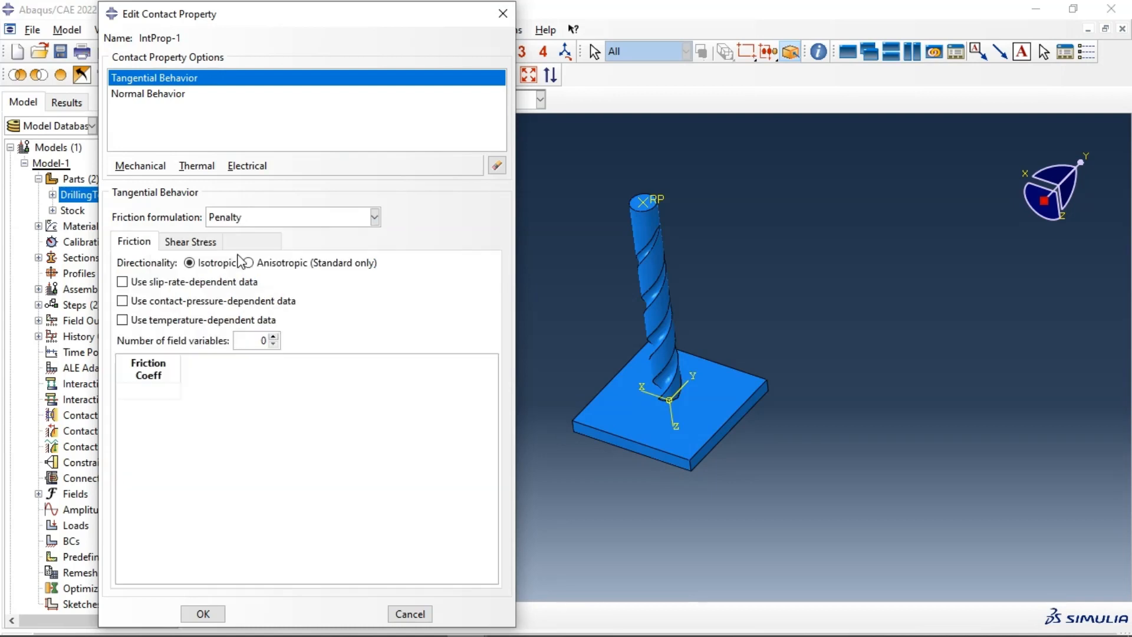
pyautogui.click(163, 390)
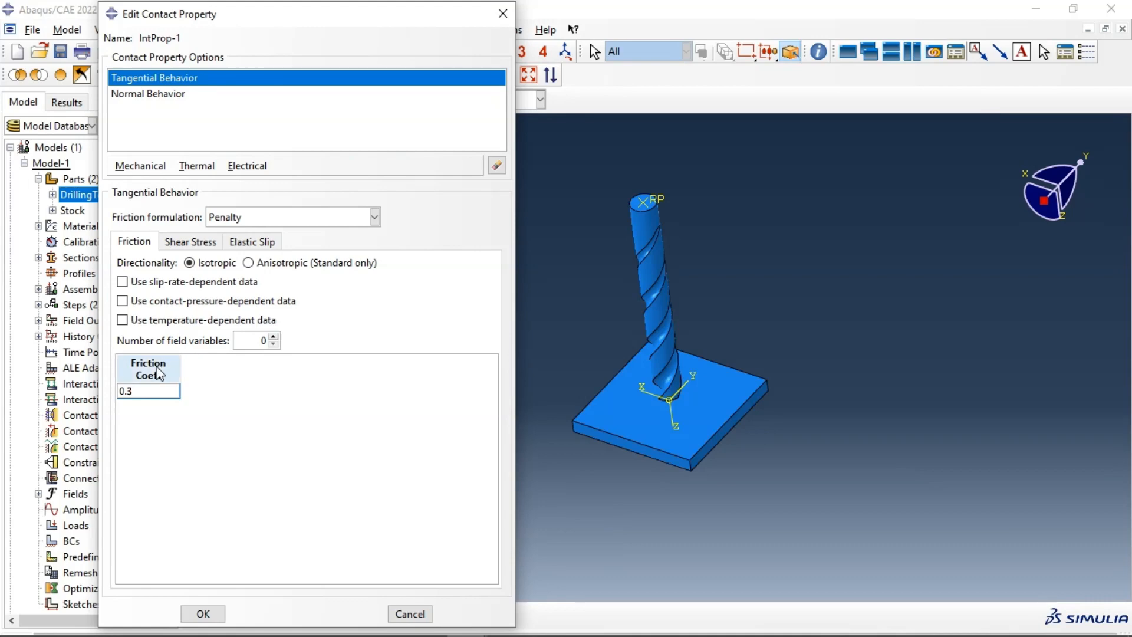
pyautogui.click(203, 613)
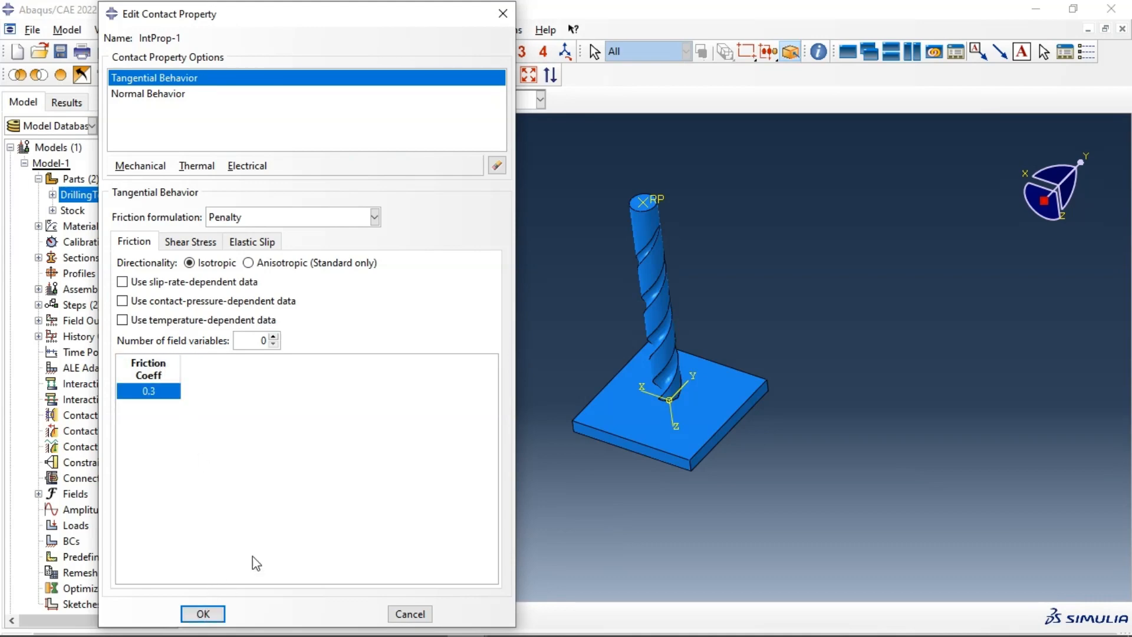
# Step: Switch to the Mesh module and set the mesh object to the Stock part
pyautogui.scroll(2, 351, 243)
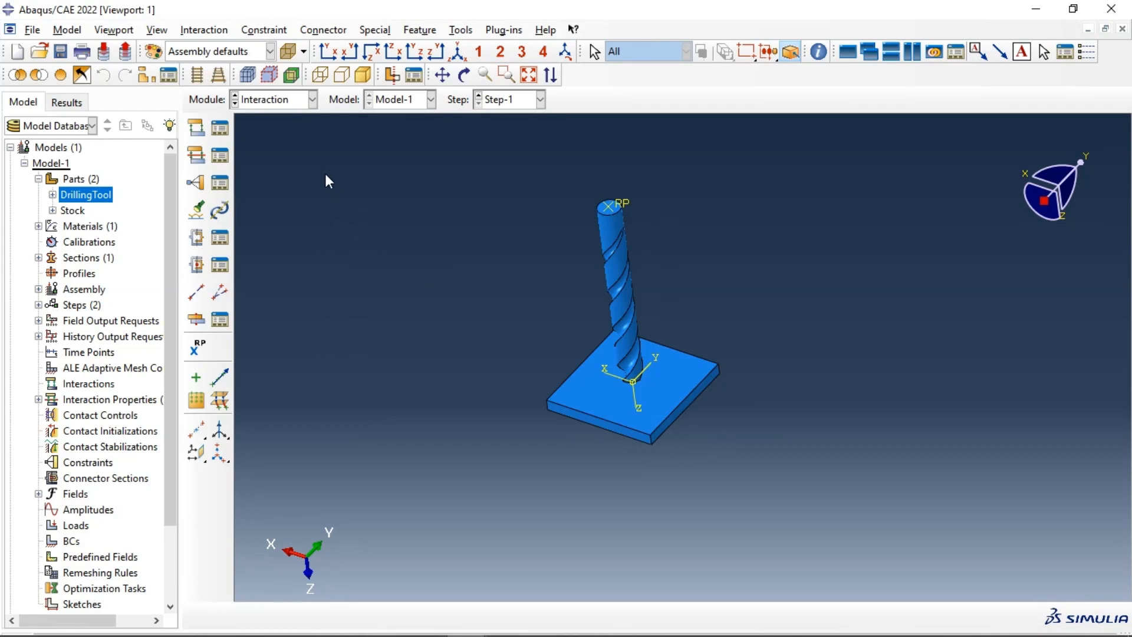
pyautogui.click(275, 102)
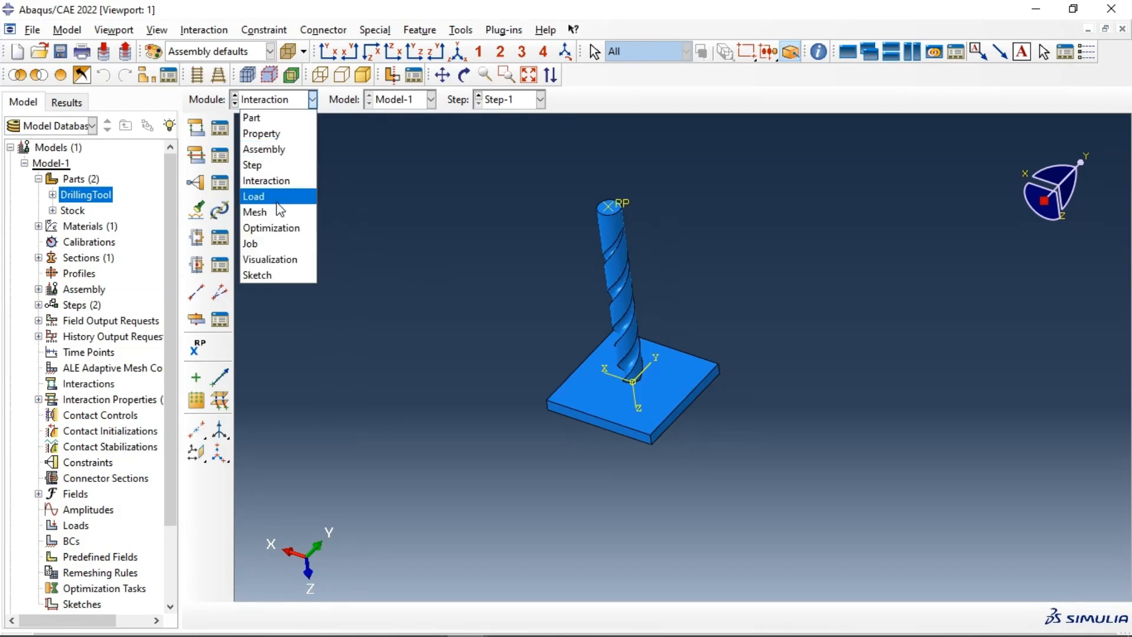
pyautogui.click(276, 214)
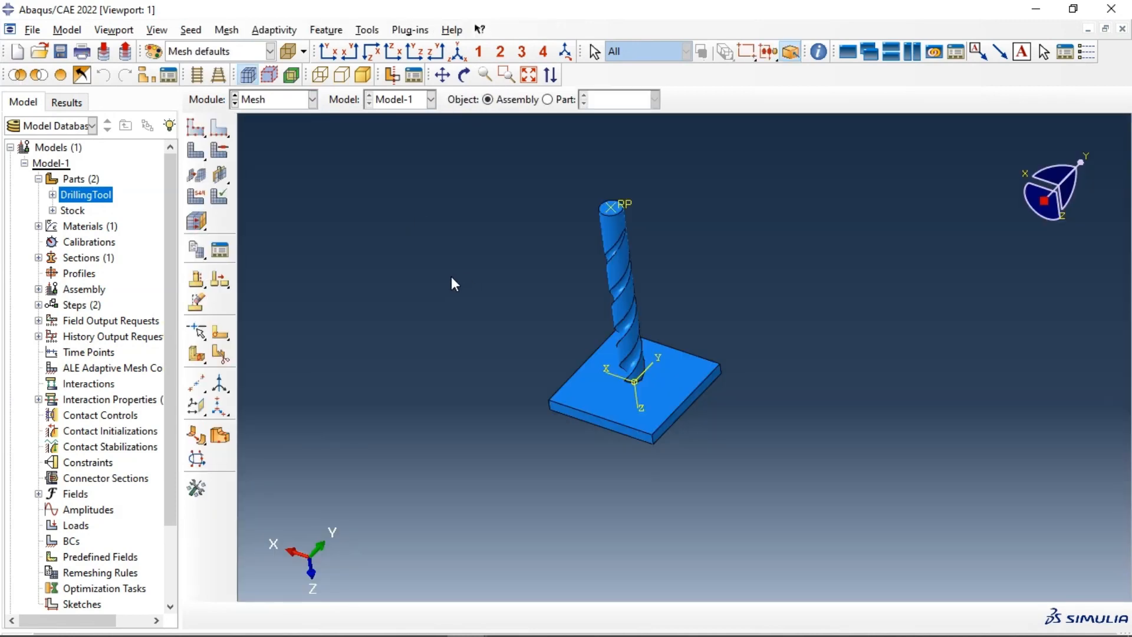
pyautogui.click(548, 100)
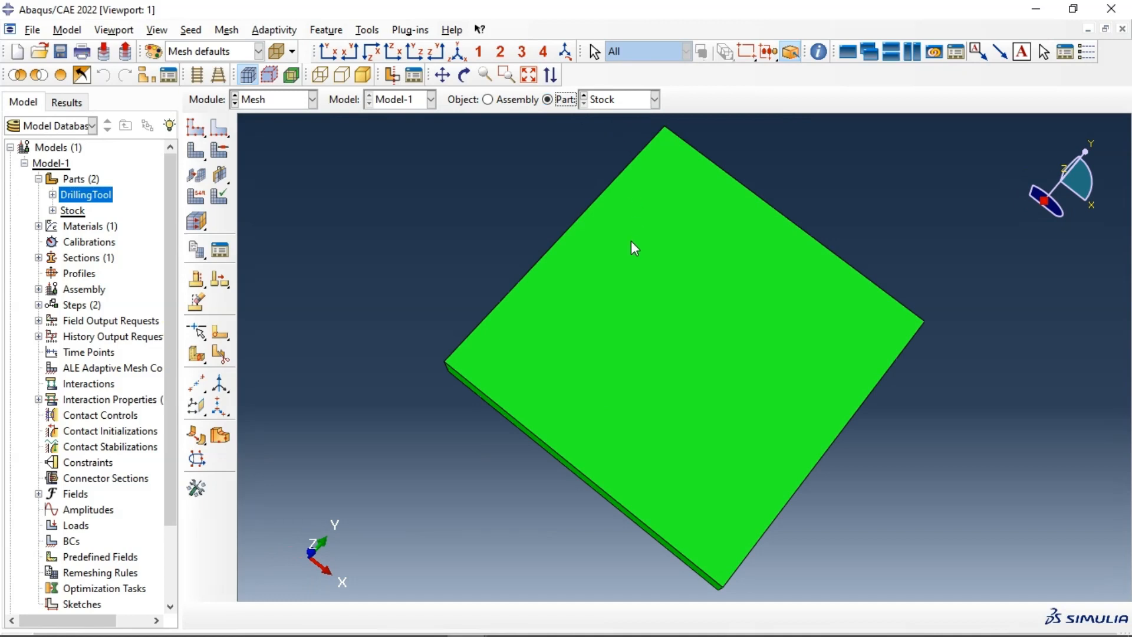
pyautogui.scroll(-2, 370, 232)
# Step: Seed the Stock part with an approximate global size of 0.001 and mesh it
pyautogui.click(197, 127)
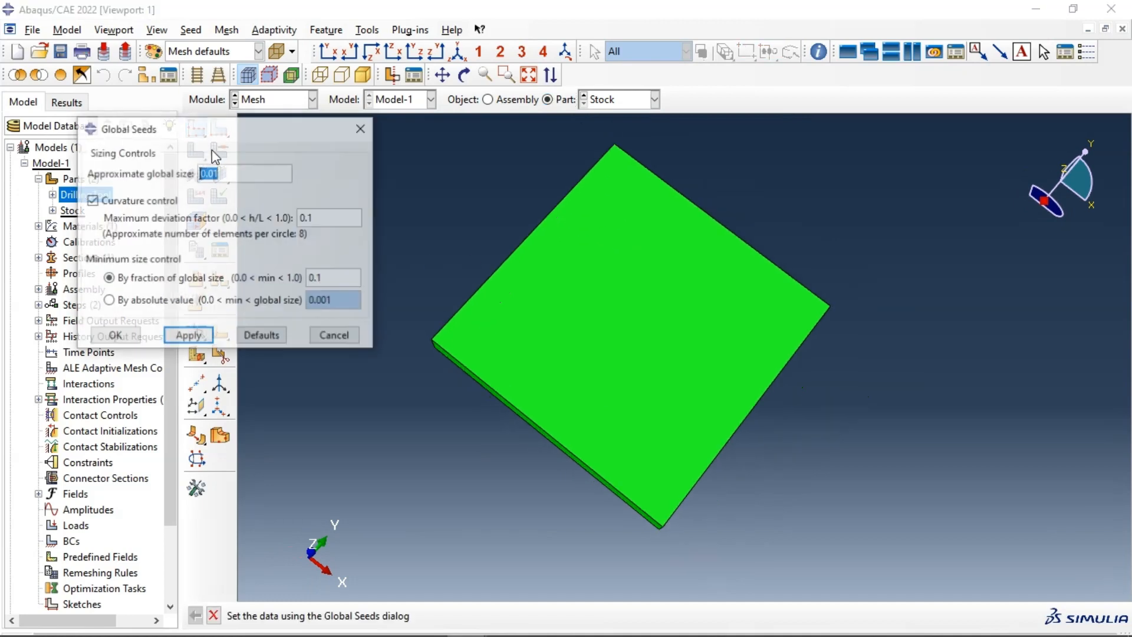
pyautogui.click(225, 174)
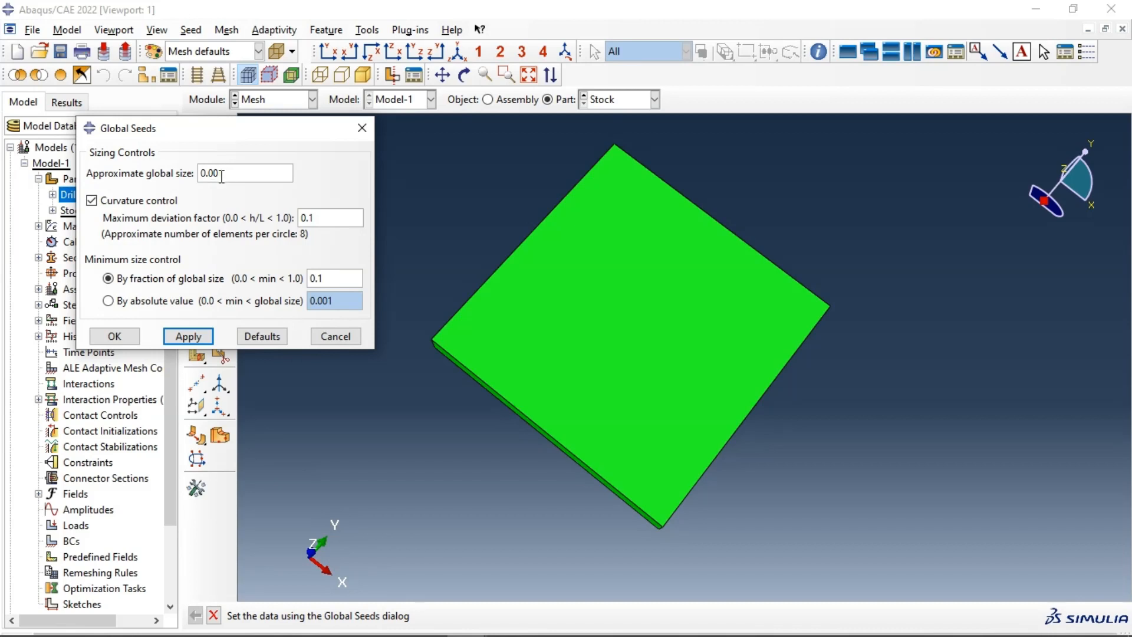
pyautogui.click(184, 337)
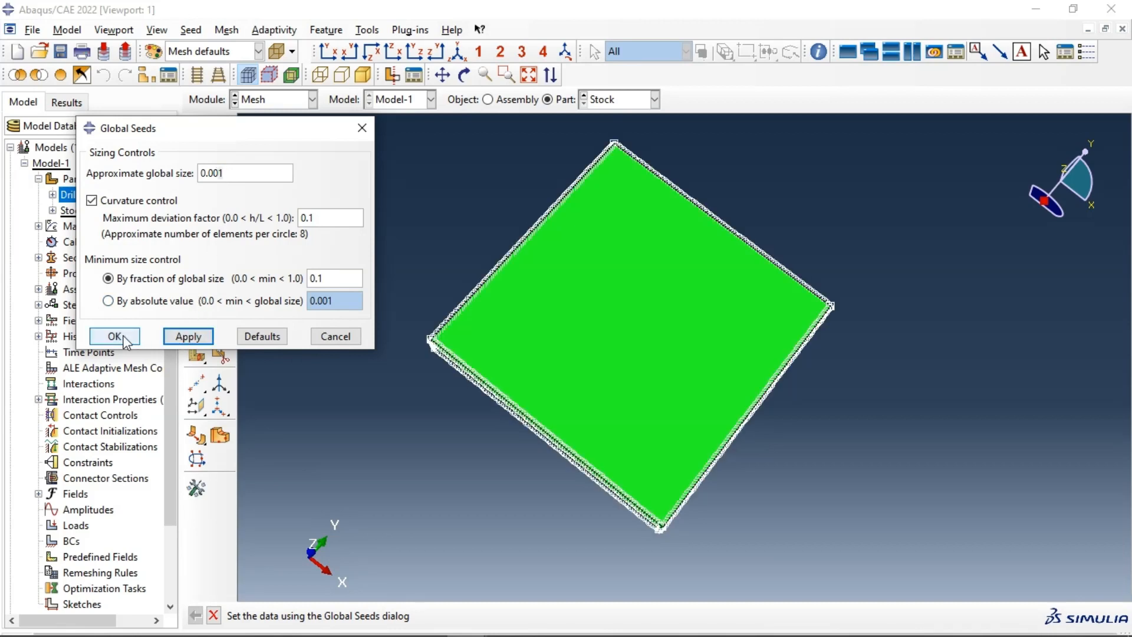
pyautogui.click(115, 337)
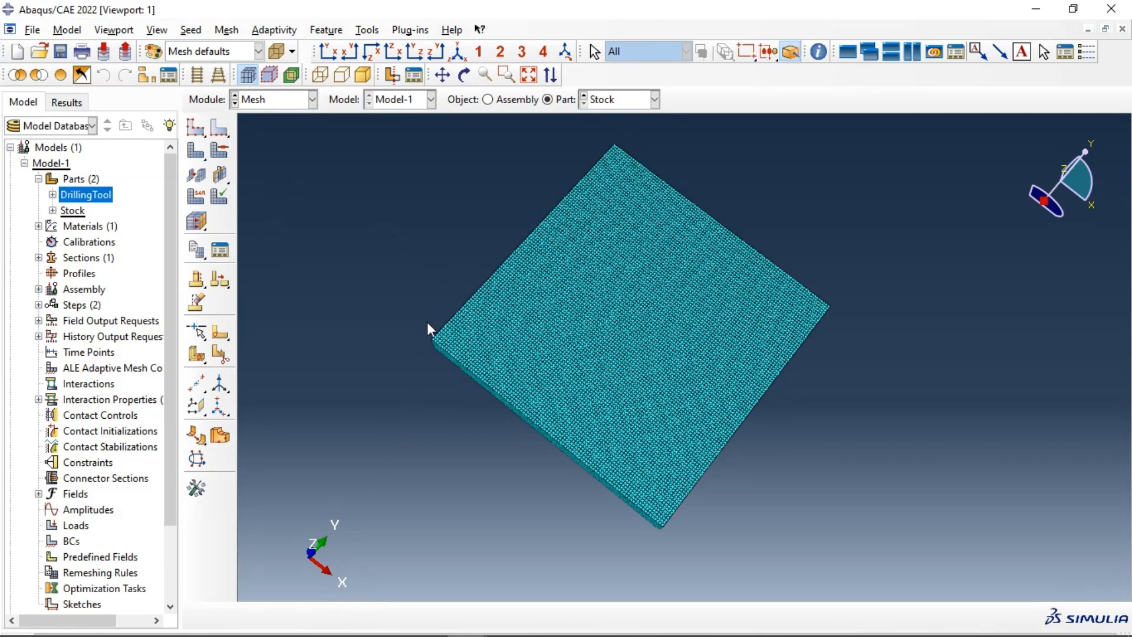
# Step: Set the Stock part's element type to the Explicit library with the 3D Stress family
pyautogui.click(197, 196)
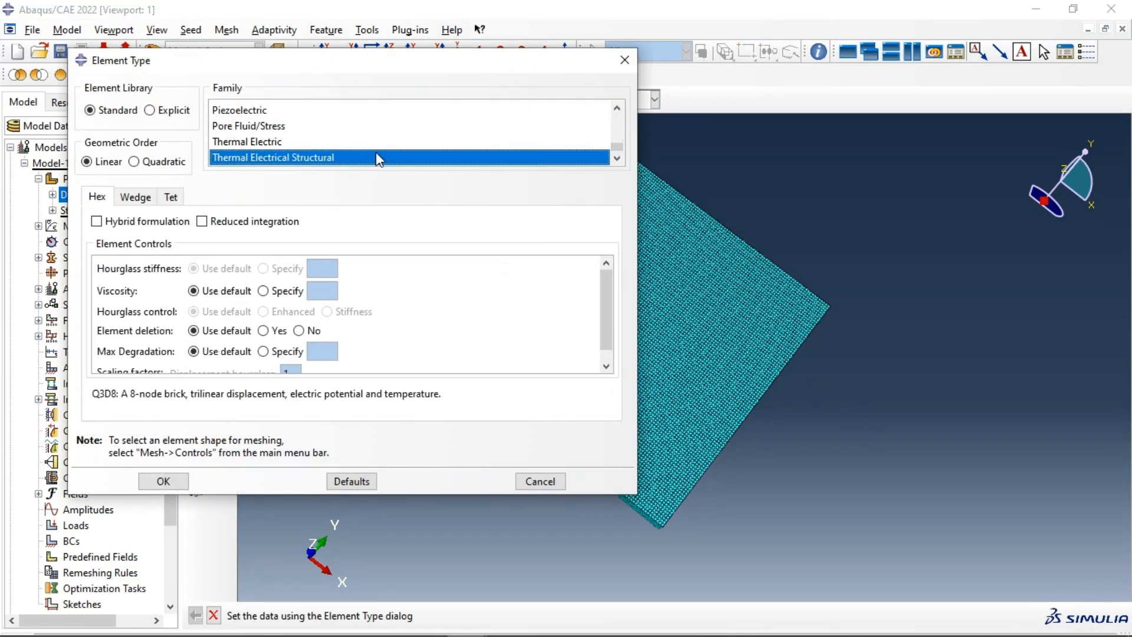
pyautogui.scroll(4, 354, 150)
pyautogui.click(242, 109)
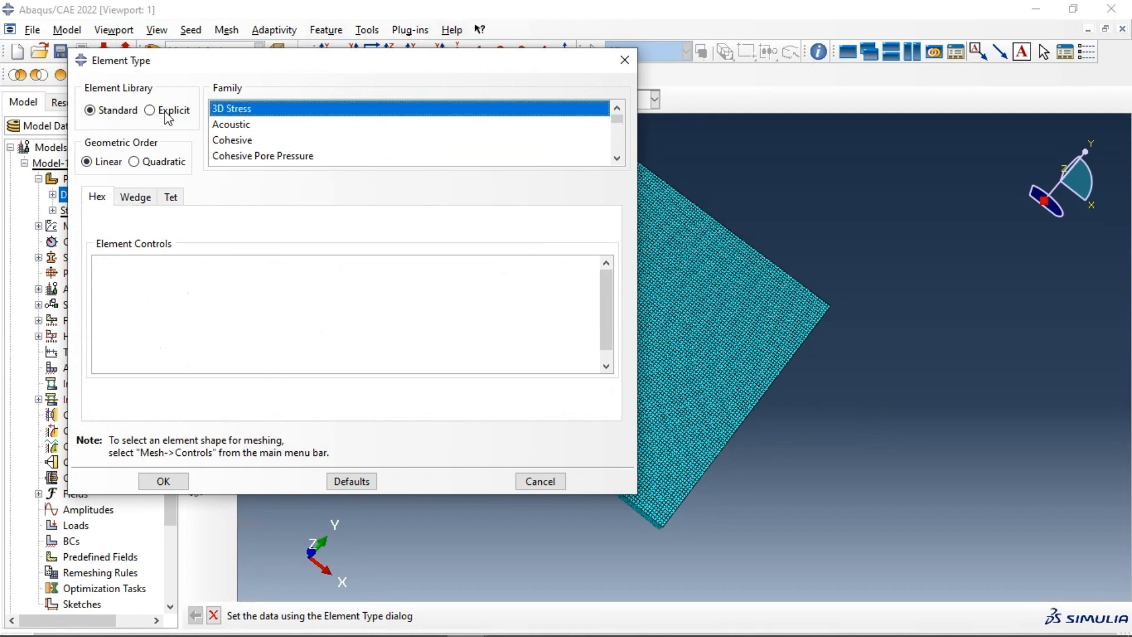
pyautogui.click(155, 110)
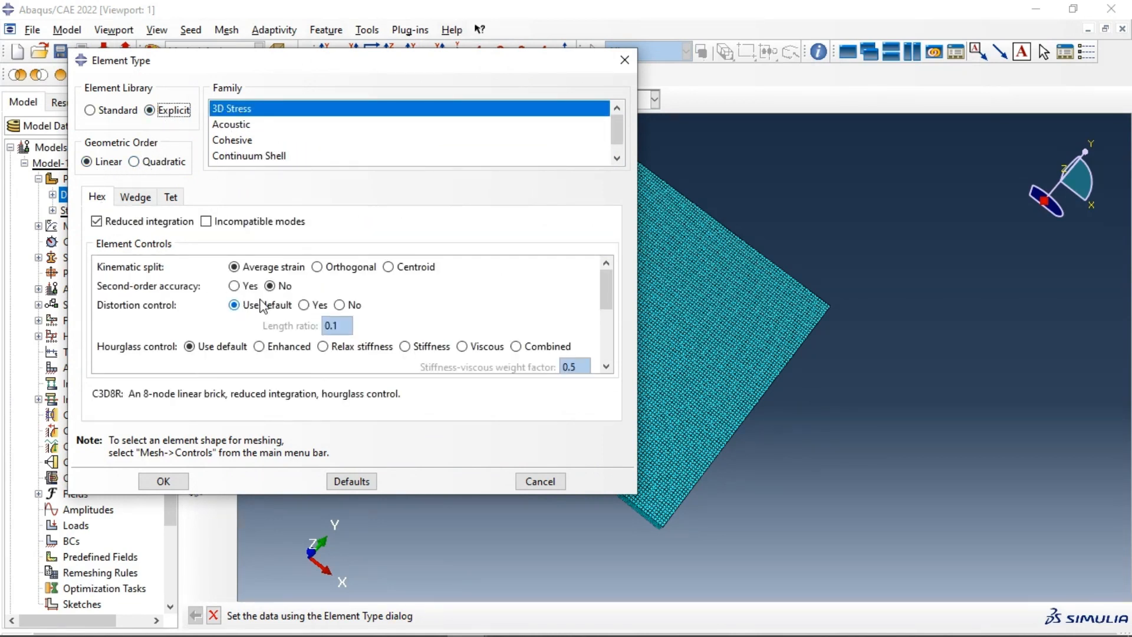
# Step: Set element deletion to Yes for the Stock elements and accept the element type
pyautogui.scroll(-1, 404, 321)
pyautogui.scroll(-3, 405, 322)
pyautogui.scroll(-4, 336, 348)
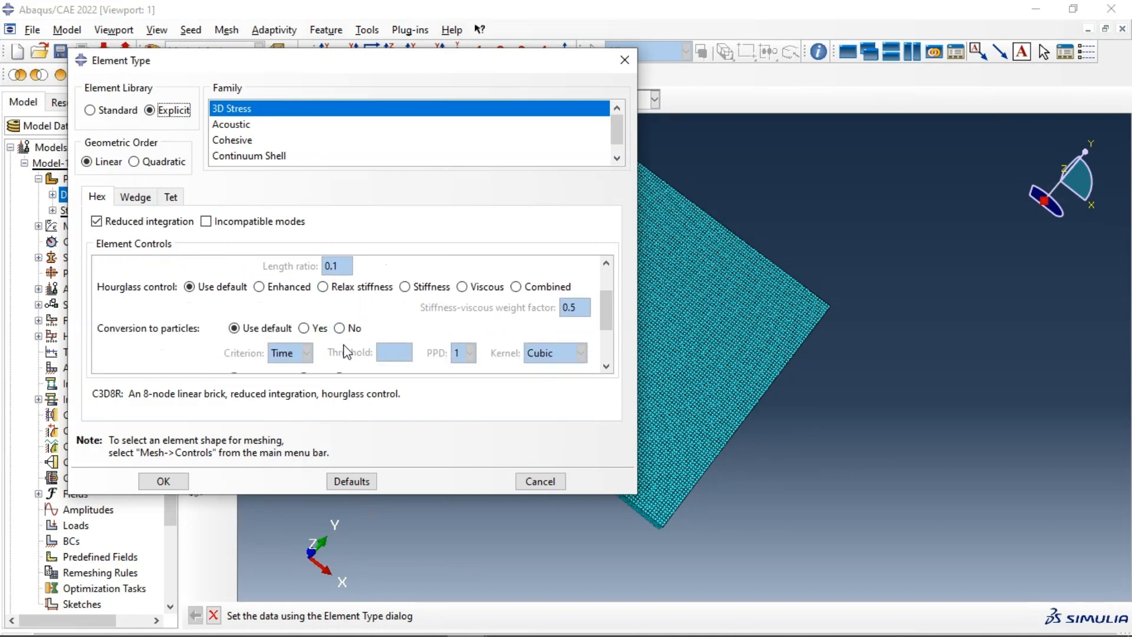
pyautogui.click(304, 348)
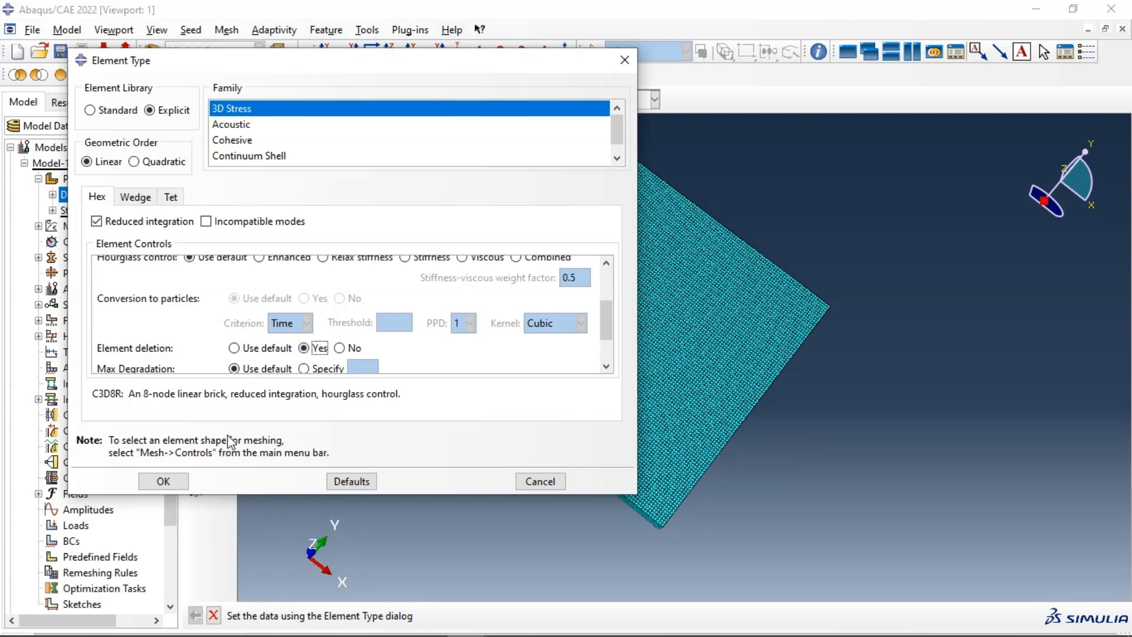
pyautogui.click(163, 482)
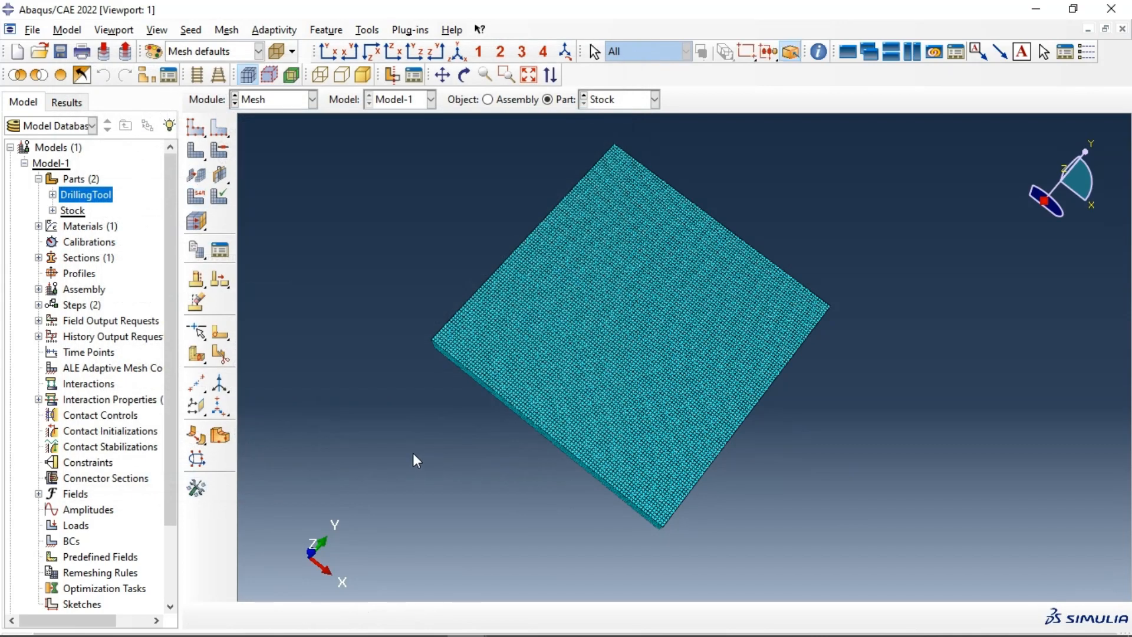
# Step: Display the DrillingTool part and choose the Tri element shape in the mesh controls for all its faces
pyautogui.click(613, 99)
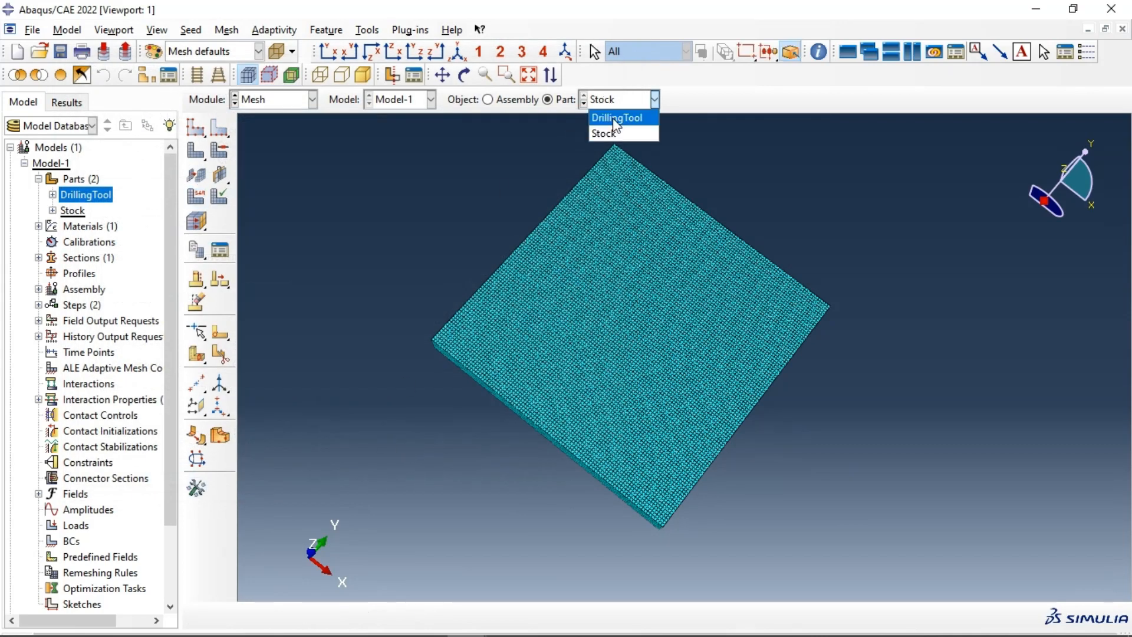
pyautogui.click(608, 114)
pyautogui.click(219, 150)
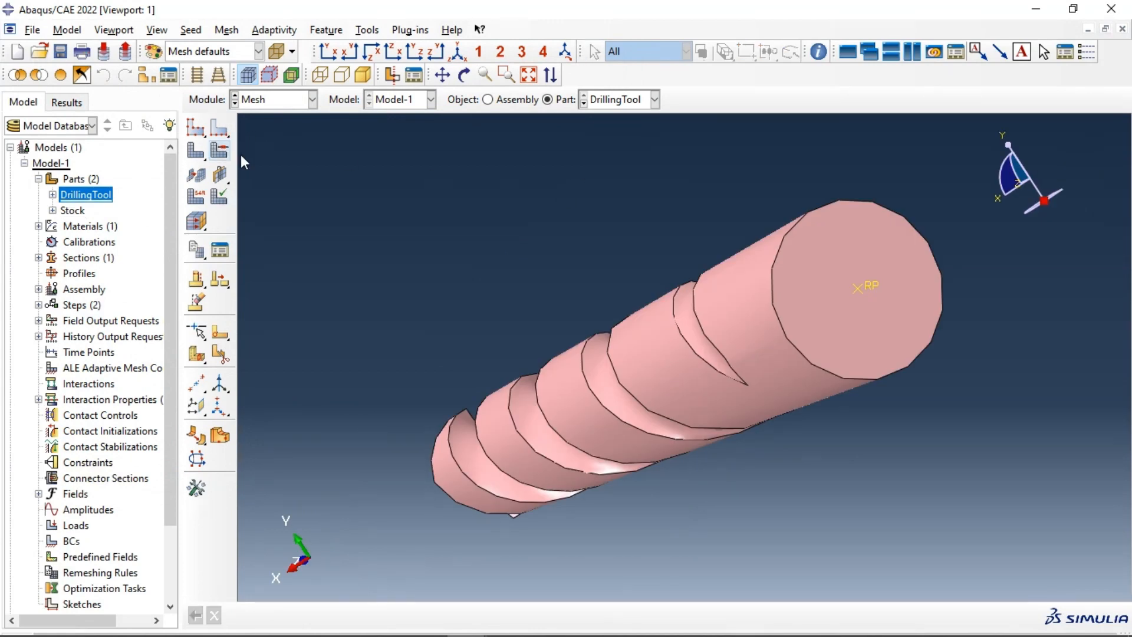
pyautogui.moveTo(318, 165); pyautogui.dragTo(928, 483)
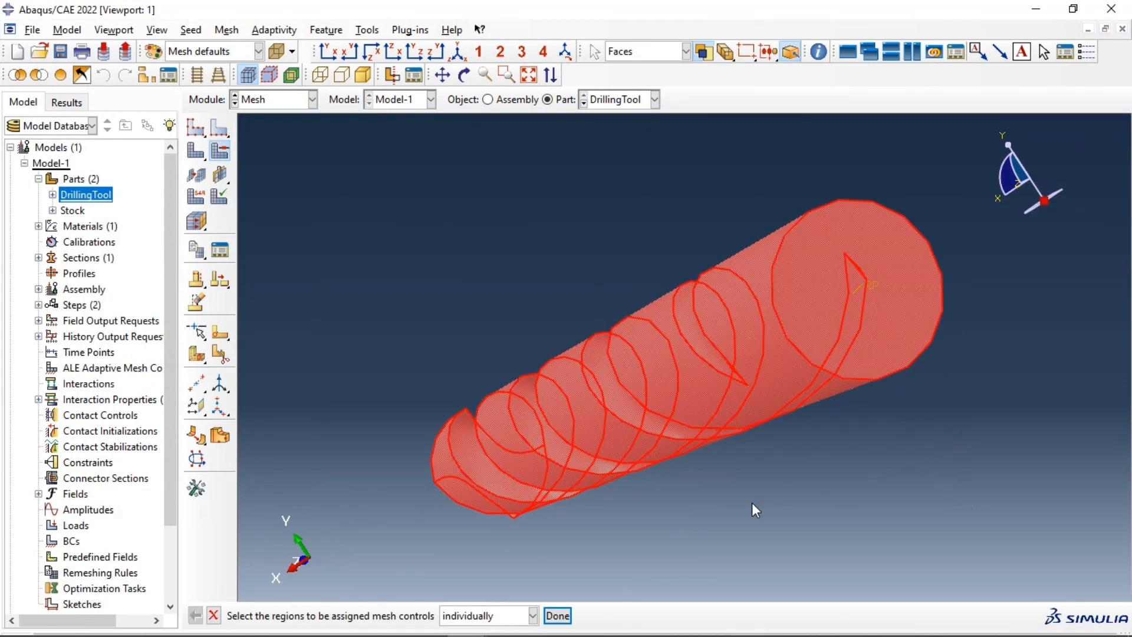
pyautogui.click(559, 613)
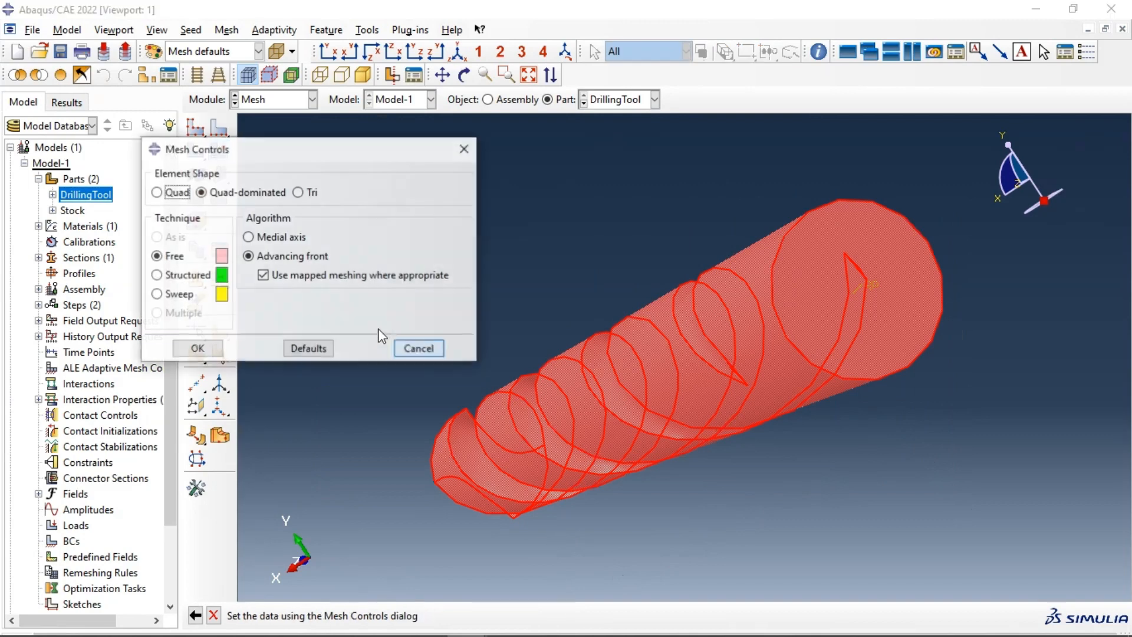
pyautogui.click(298, 192)
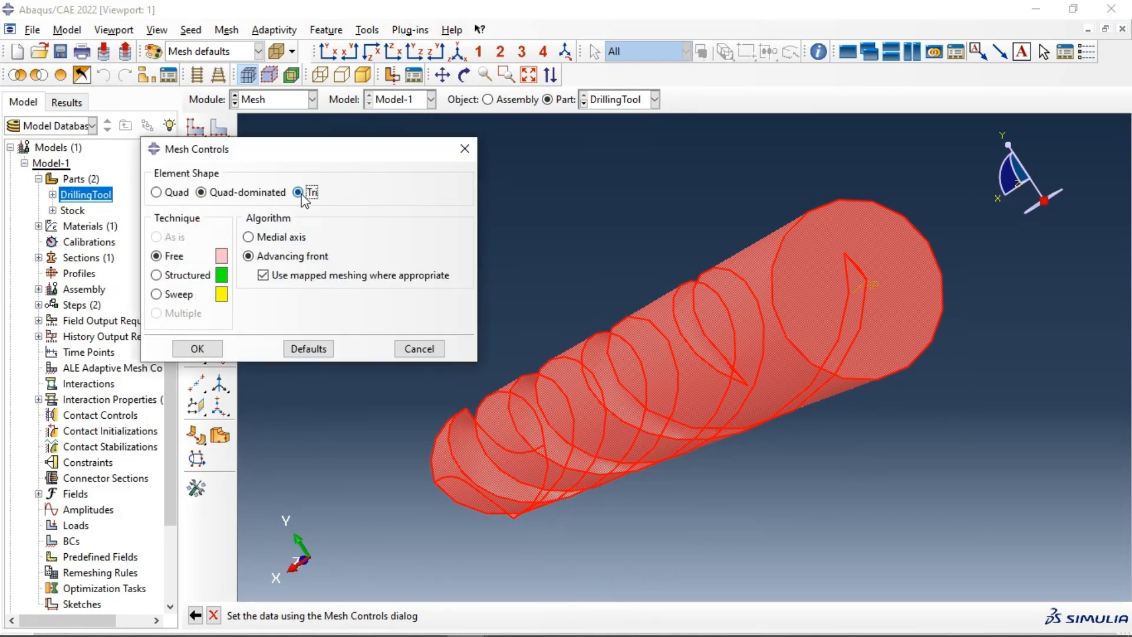
# Step: Try the Structured meshing technique on the drilling tool, set the technique back to Free and accept the mesh controls
pyautogui.click(183, 275)
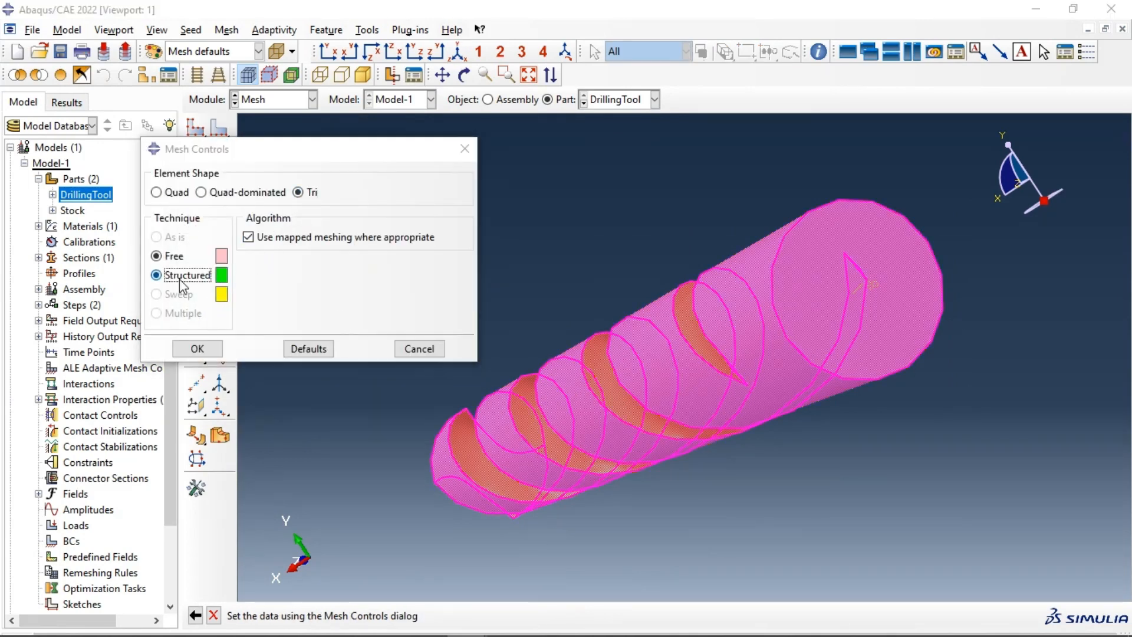
pyautogui.click(197, 348)
pyautogui.click(102, 188)
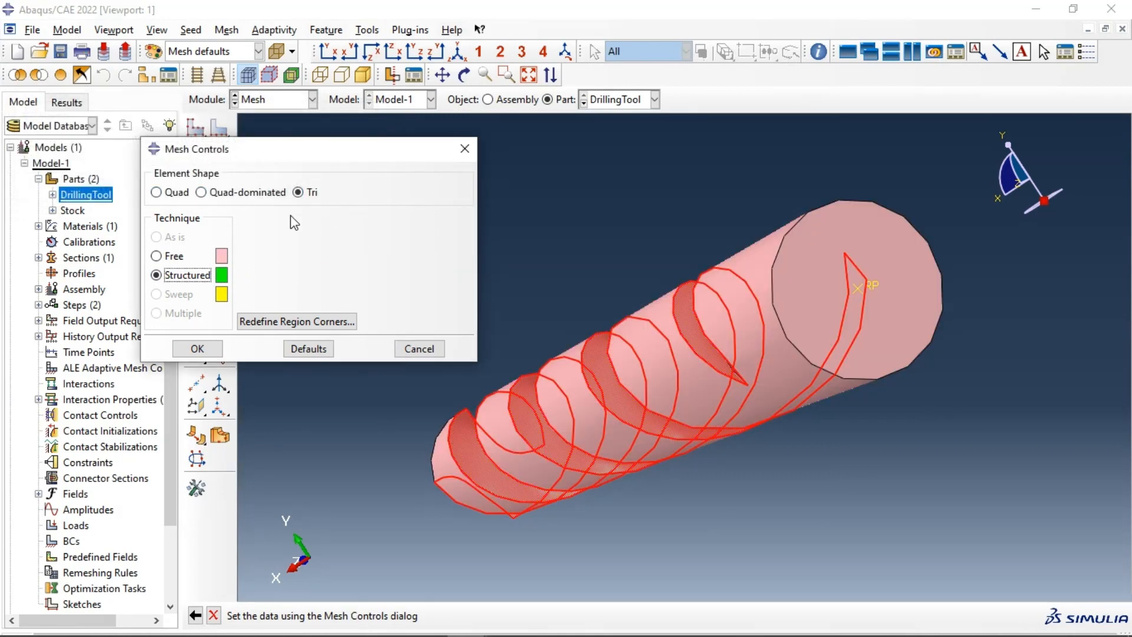
pyautogui.click(171, 257)
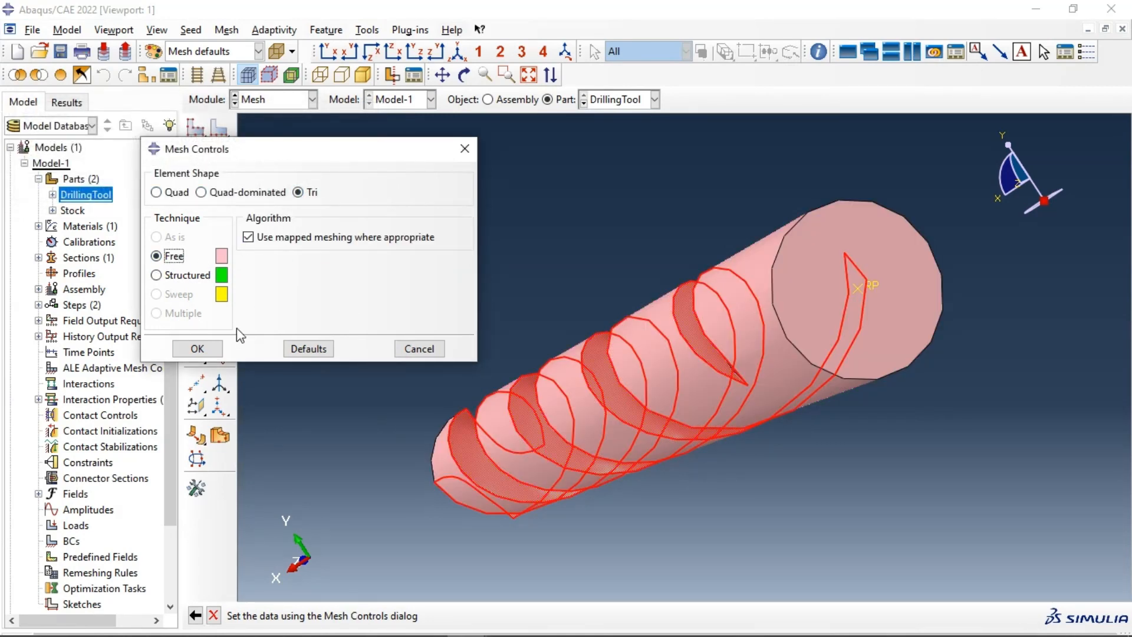
pyautogui.click(197, 348)
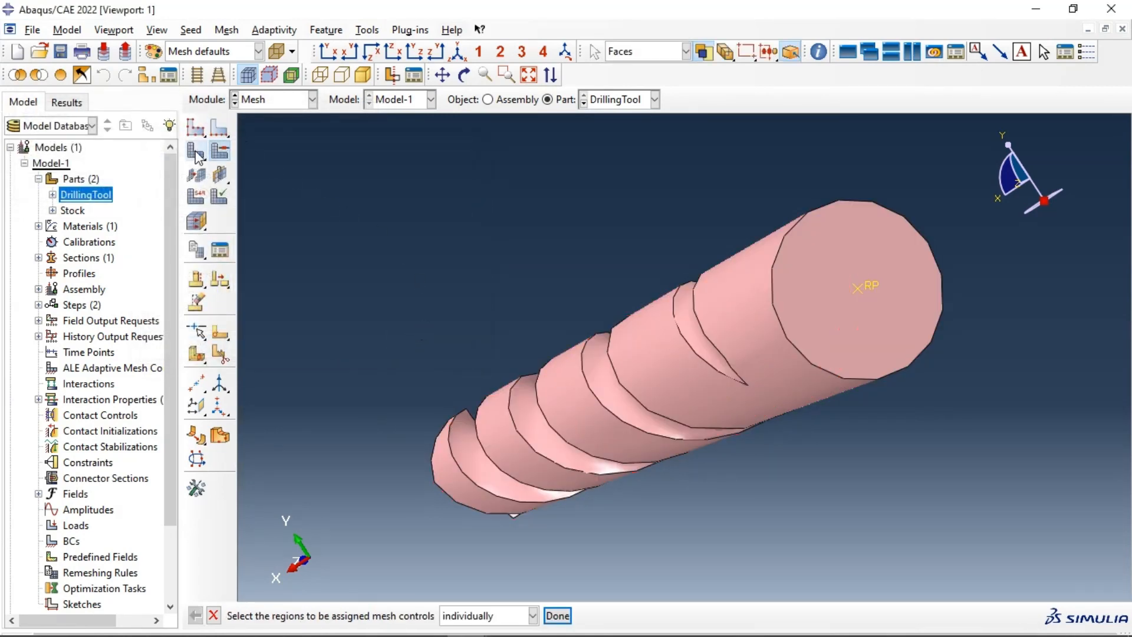
# Step: Change the DrillingTool part's approximate global seed size and mesh the part
pyautogui.click(196, 127)
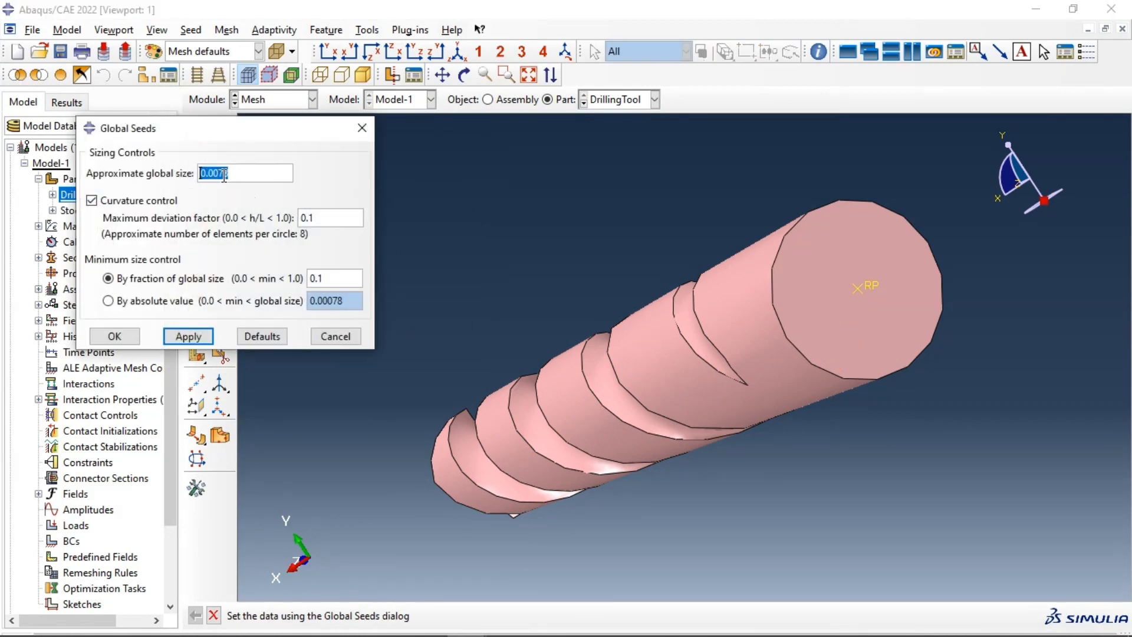
pyautogui.moveTo(222, 175); pyautogui.dragTo(232, 174)
pyautogui.click(188, 336)
pyautogui.click(114, 336)
pyautogui.click(196, 151)
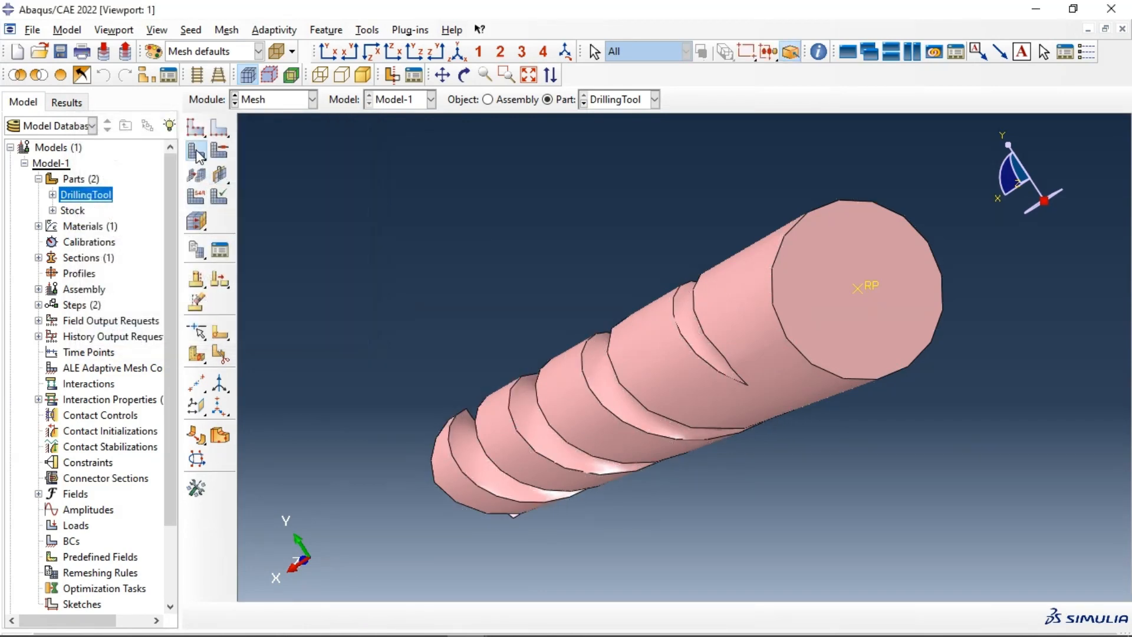
pyautogui.click(334, 615)
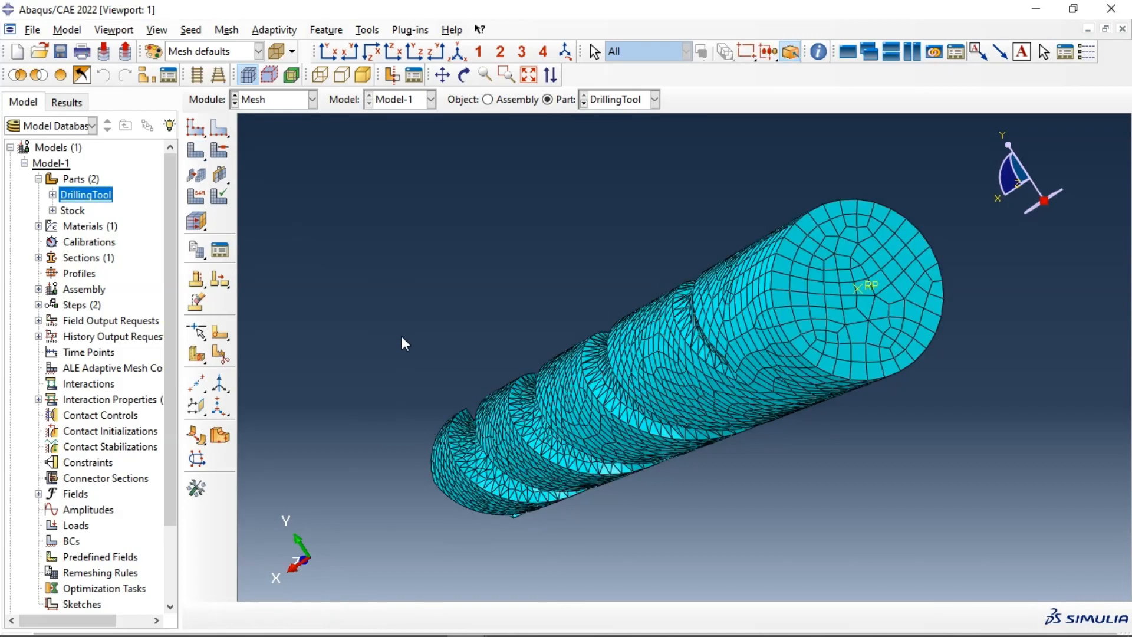
# Step: Assign the Standard linear Discrete Rigid Element type to all faces of the drilling tool
pyautogui.keyDown('ctrl'); pyautogui.keyDown('alt'); pyautogui.moveTo(768, 351); pyautogui.dragTo(704, 334); pyautogui.keyUp('alt'); pyautogui.keyUp('ctrl')
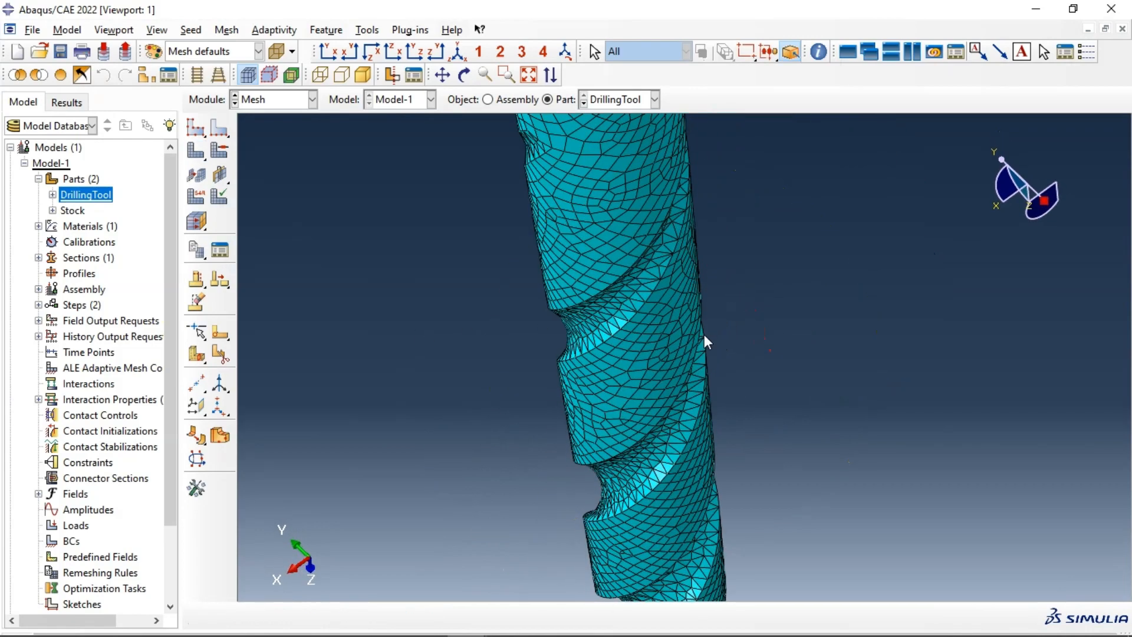
pyautogui.scroll(3, 696, 335)
pyautogui.scroll(1, 691, 334)
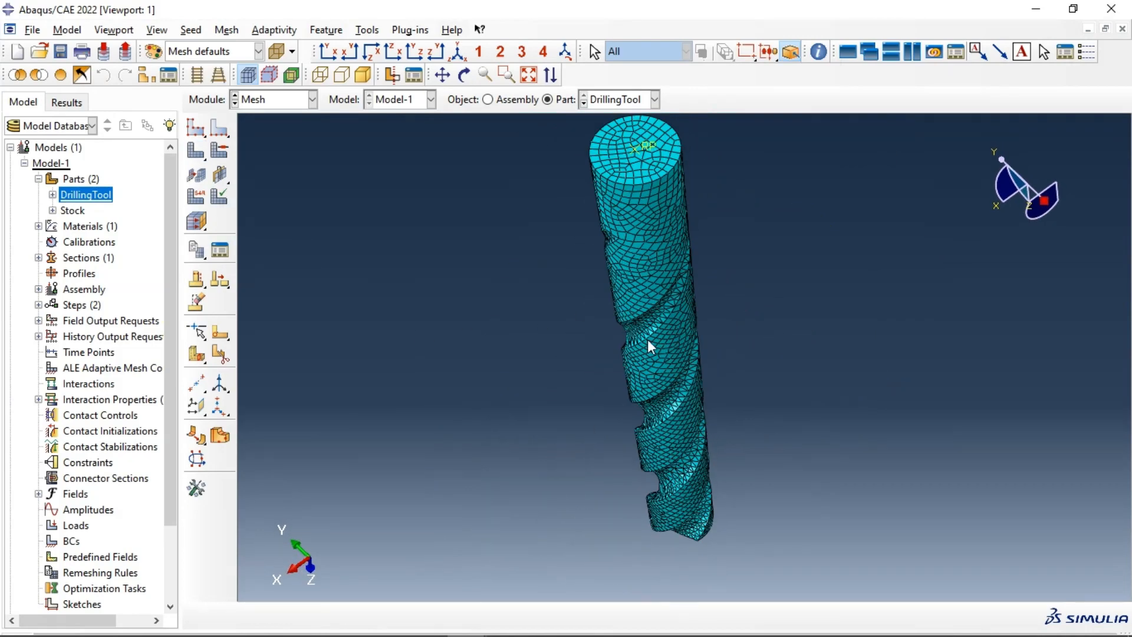
pyautogui.moveTo(677, 362)
pyautogui.keyDown('ctrl'); pyautogui.keyDown('alt'); pyautogui.mouseDown()
pyautogui.moveTo(576, 304)
pyautogui.moveTo(786, 407)
pyautogui.moveTo(605, 304)
pyautogui.moveTo(678, 369)
pyautogui.moveTo(661, 354)
pyautogui.mouseUp(); pyautogui.keyUp('alt'); pyautogui.keyUp('ctrl')
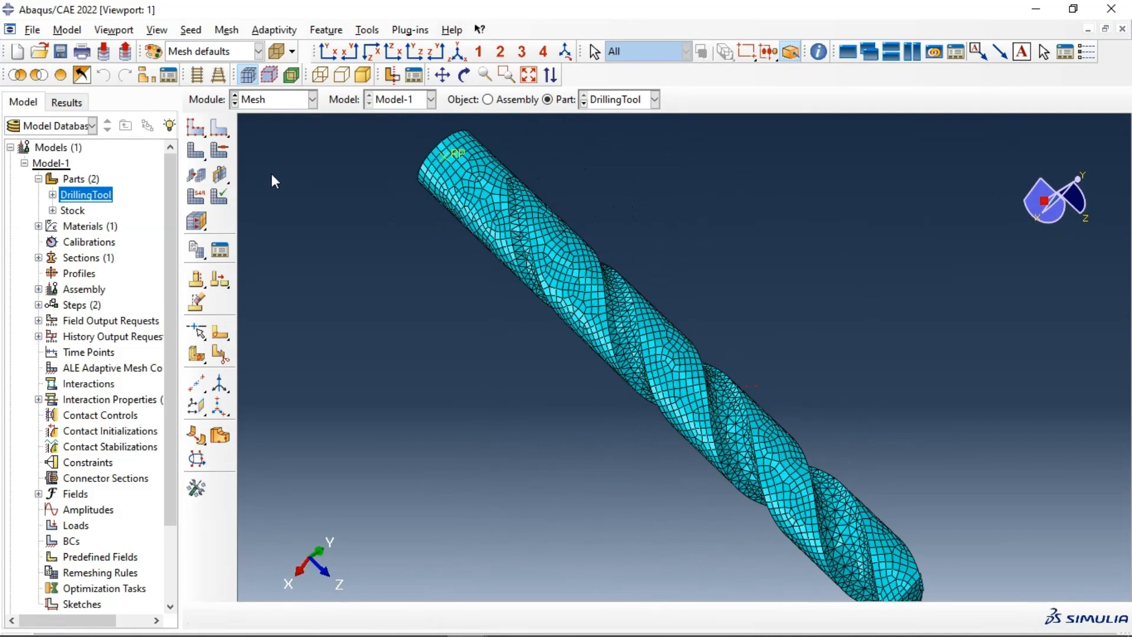
pyautogui.click(196, 197)
pyautogui.moveTo(392, 169); pyautogui.dragTo(952, 536)
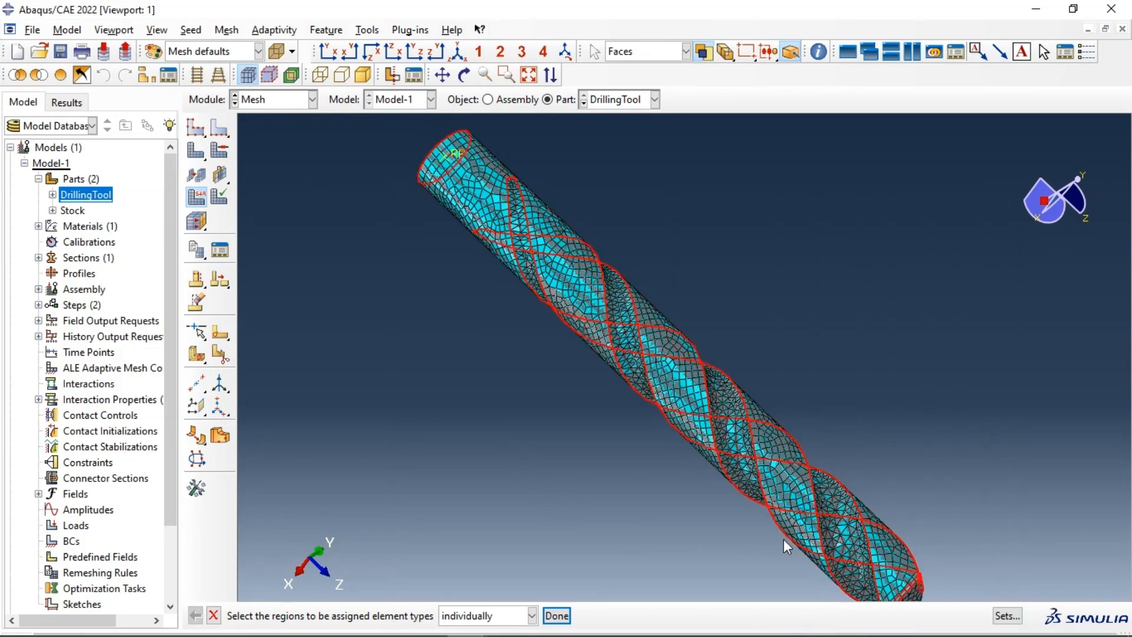
pyautogui.click(557, 615)
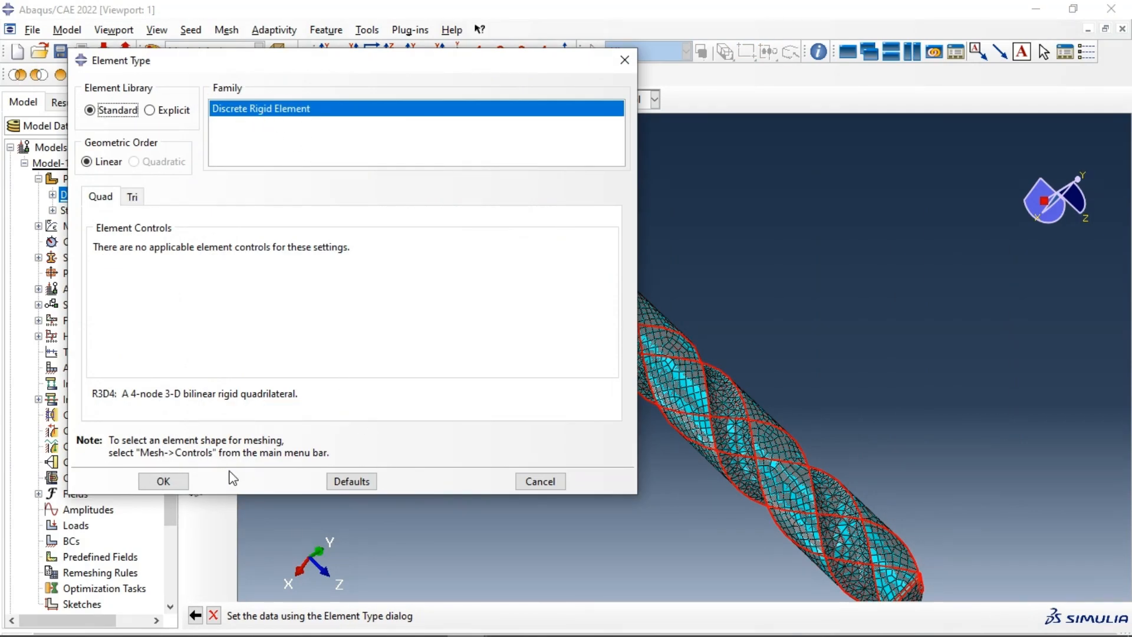
pyautogui.click(164, 481)
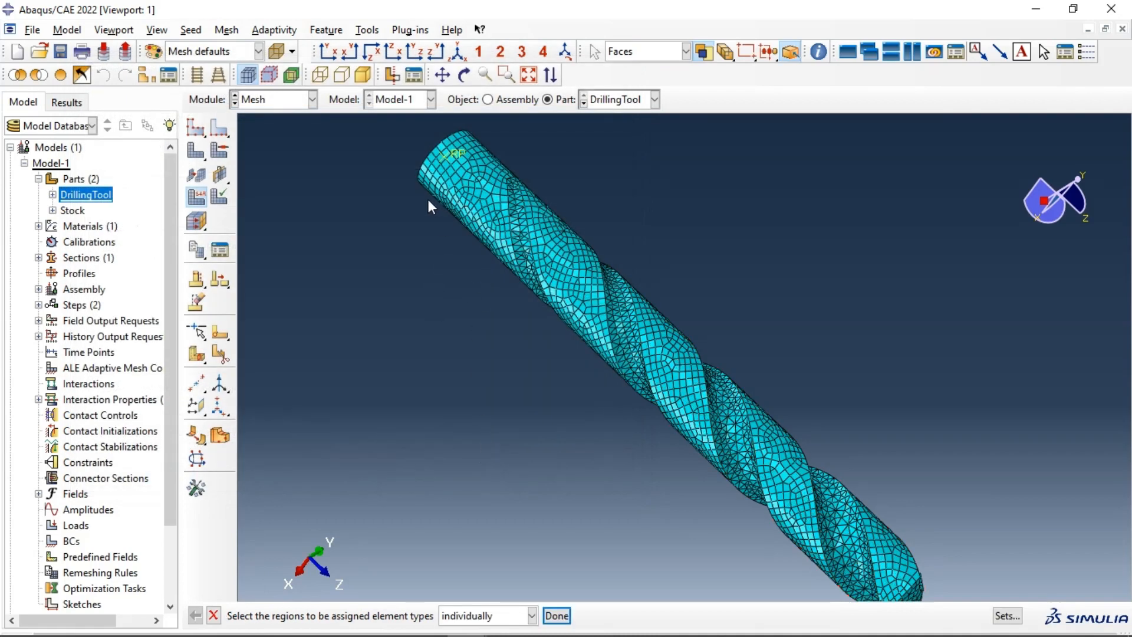
# Step: Set the mesh object back to the Assembly and switch to the Interaction module
pyautogui.click(265, 105)
pyautogui.click(501, 103)
pyautogui.click(502, 101)
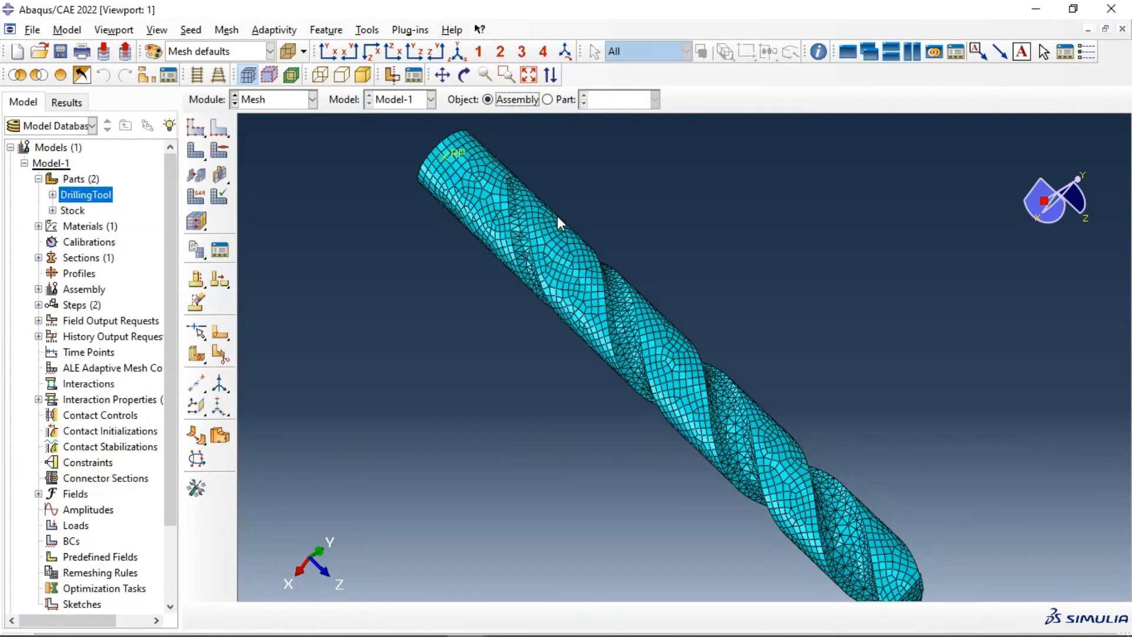
pyautogui.click(288, 101)
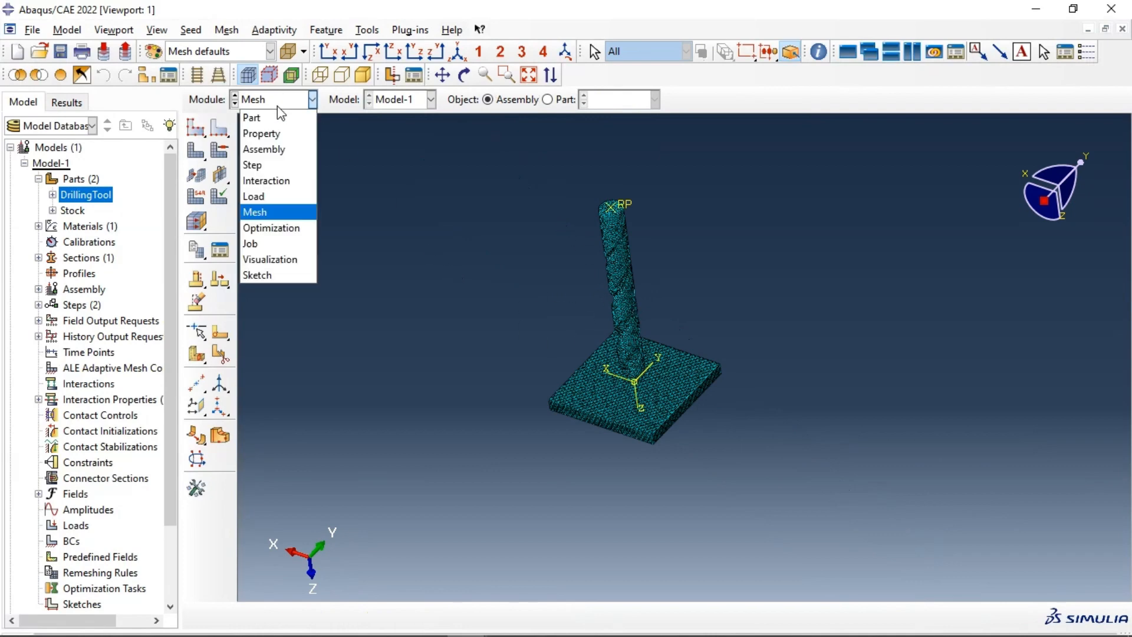
pyautogui.click(268, 181)
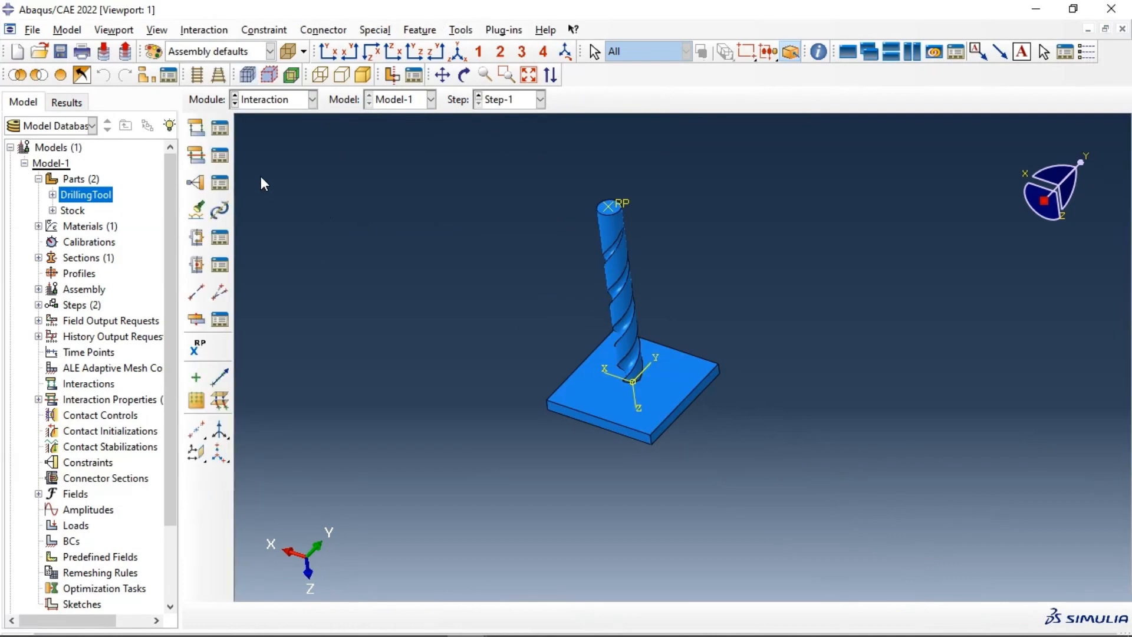
# Step: Start a new Surface-to-surface contact (Explicit) interaction in Step-1
pyautogui.click(221, 131)
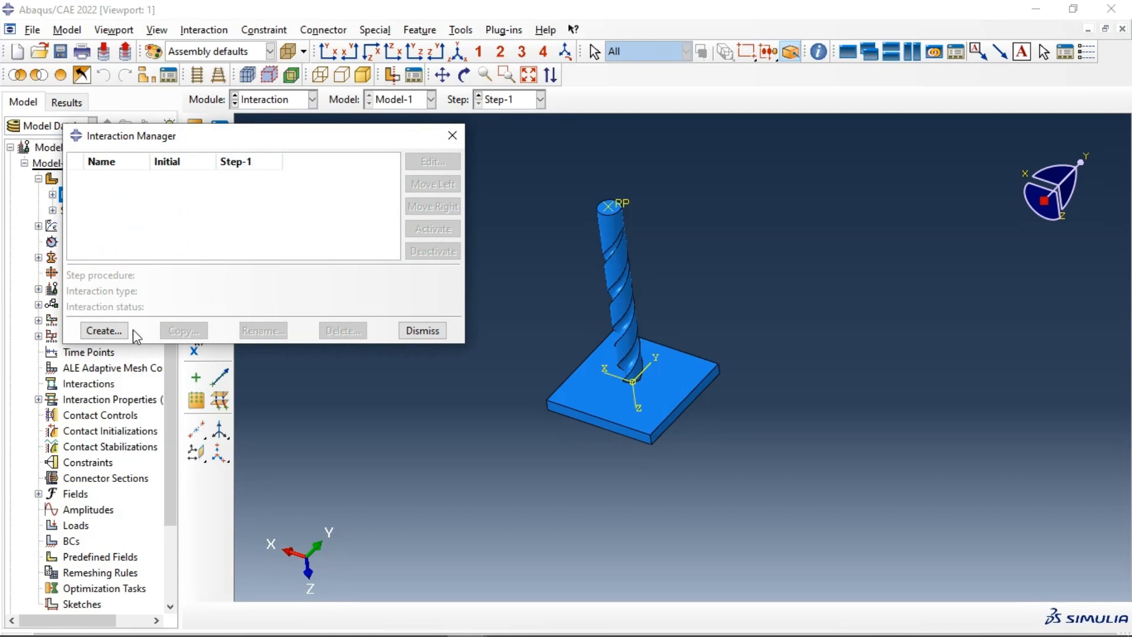
pyautogui.click(114, 332)
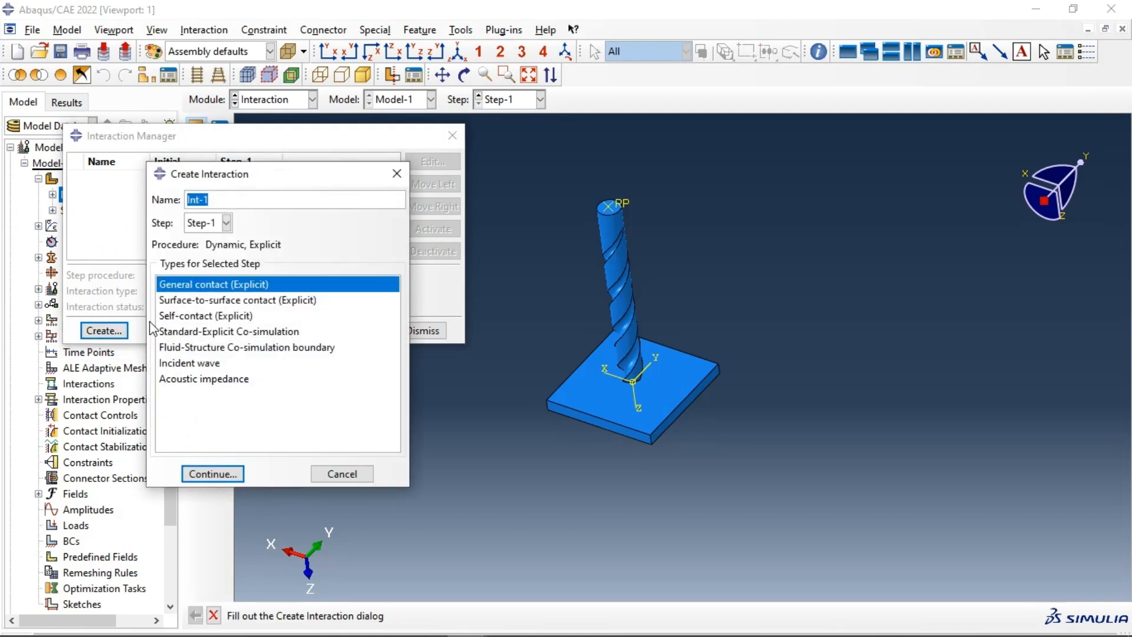
pyautogui.click(245, 300)
pyautogui.click(215, 462)
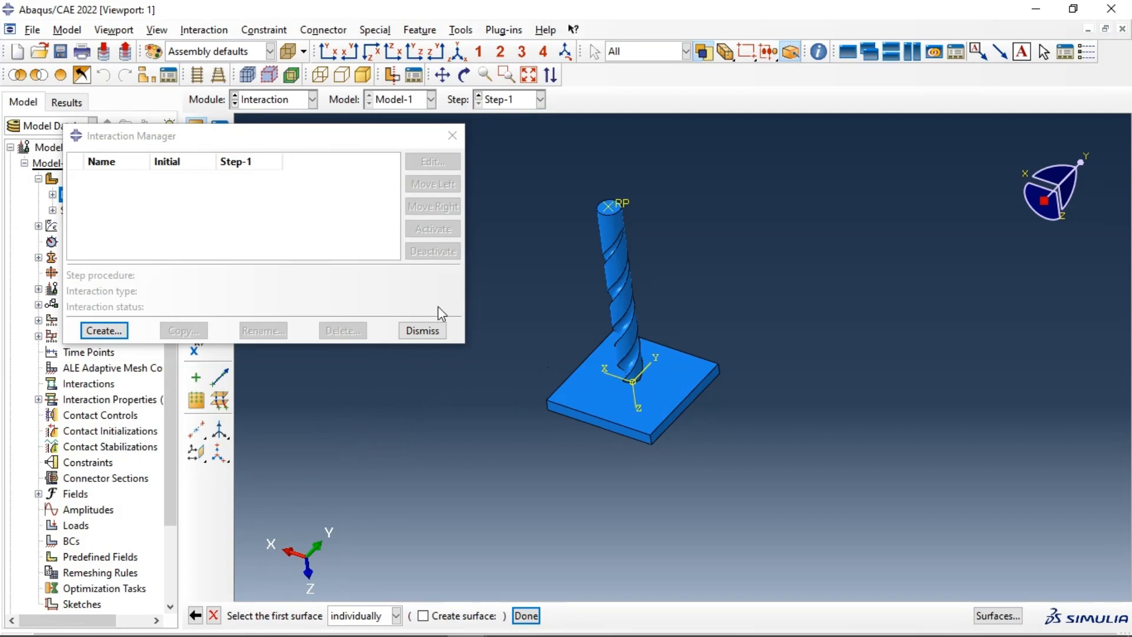
# Step: Pick the drilling tool's outer faces as the first contact surface and choose the Brown side
pyautogui.click(606, 247)
pyautogui.click(630, 331)
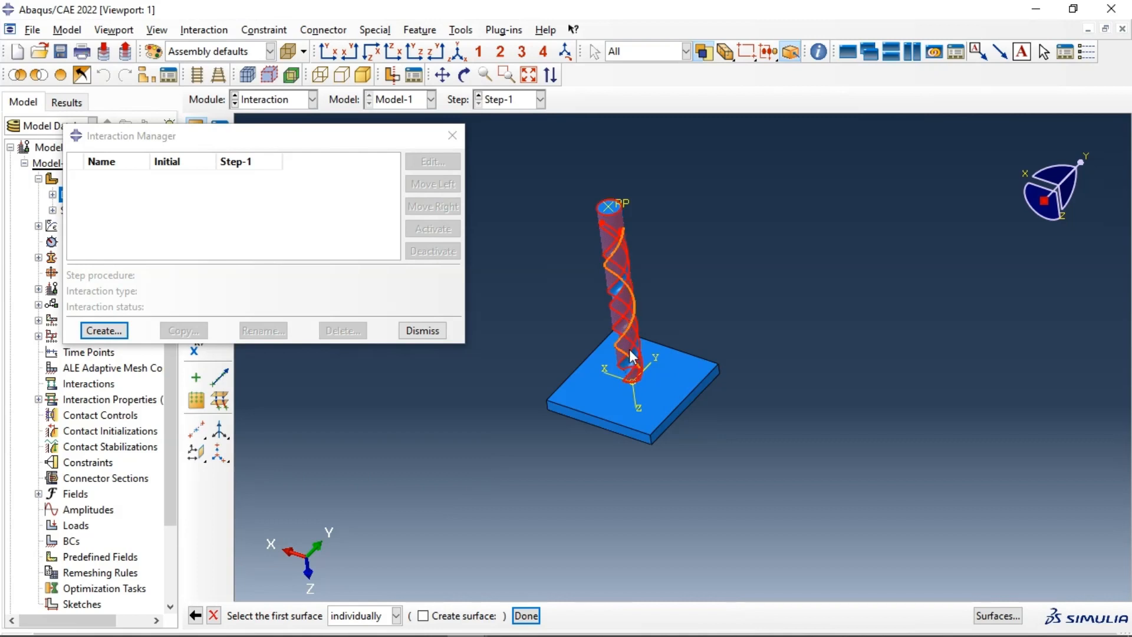
pyautogui.keyDown('shift'); pyautogui.click(635, 356); pyautogui.keyUp('shift')
pyautogui.keyDown('shift'); pyautogui.moveTo(542, 183); pyautogui.dragTo(671, 257); pyautogui.keyUp('shift')
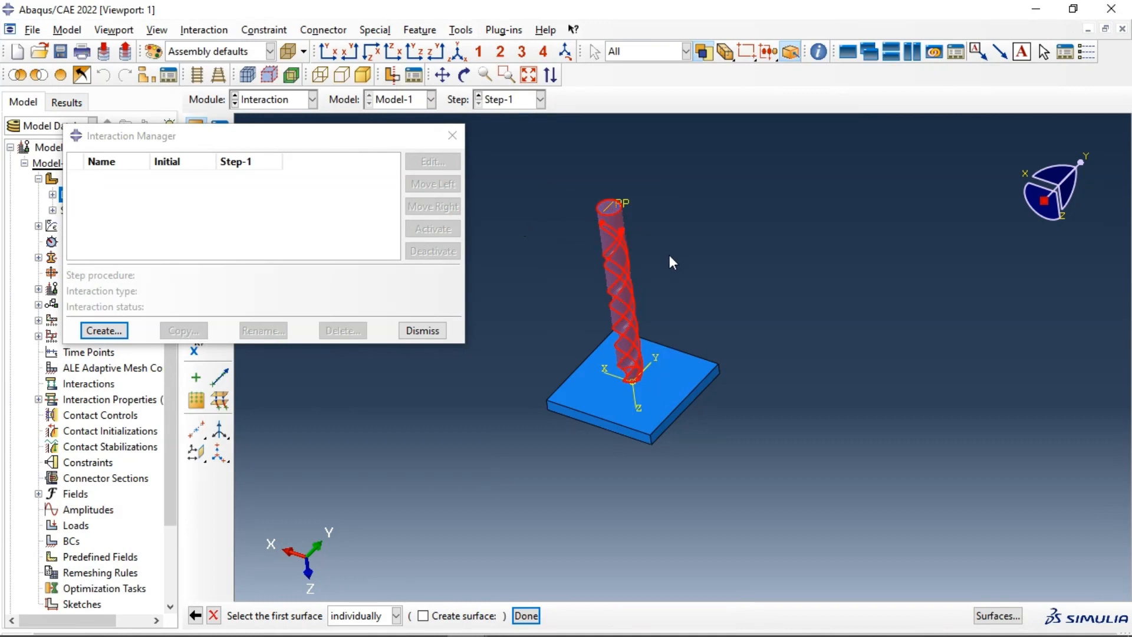
pyautogui.click(526, 615)
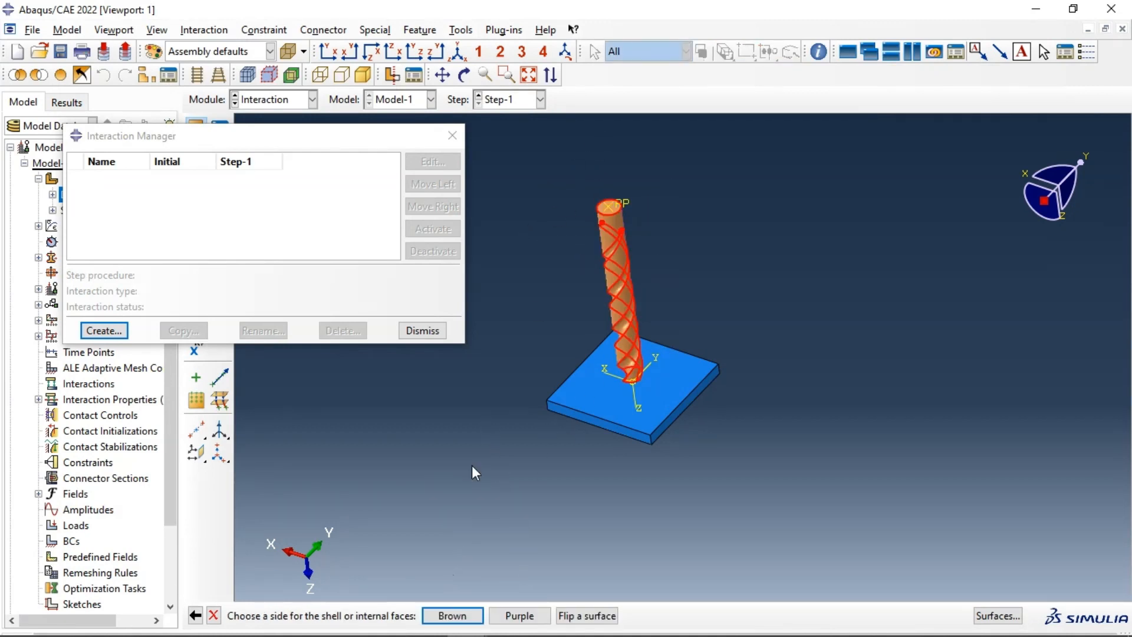
pyautogui.click(440, 617)
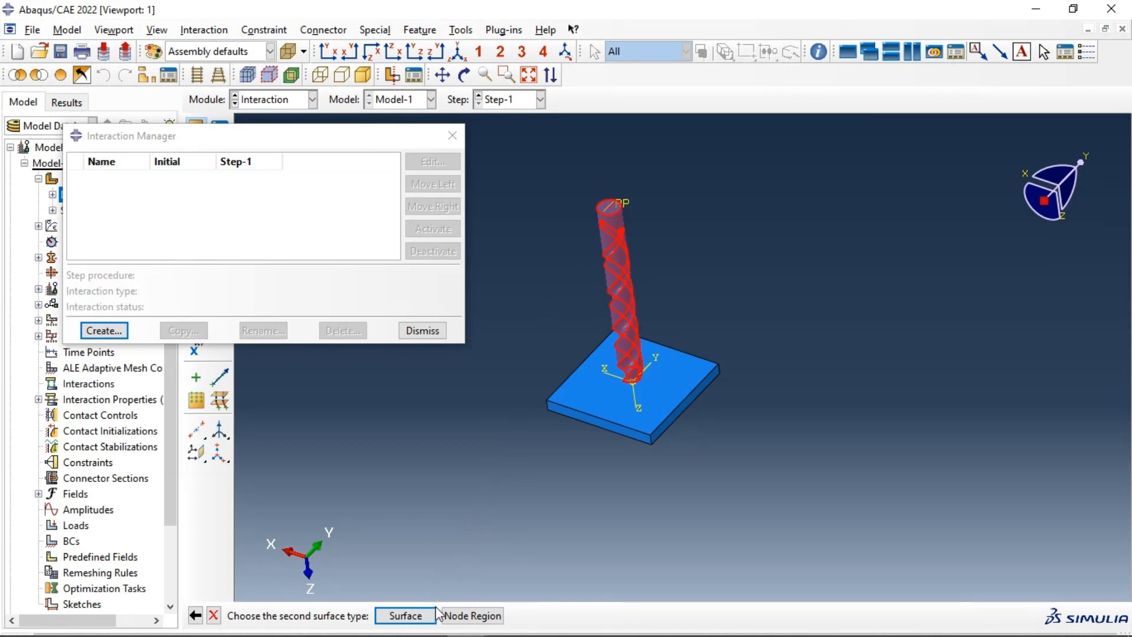
# Step: Examine the drill tip from several views to check which tool faces belong to the first contact surface
pyautogui.click(455, 617)
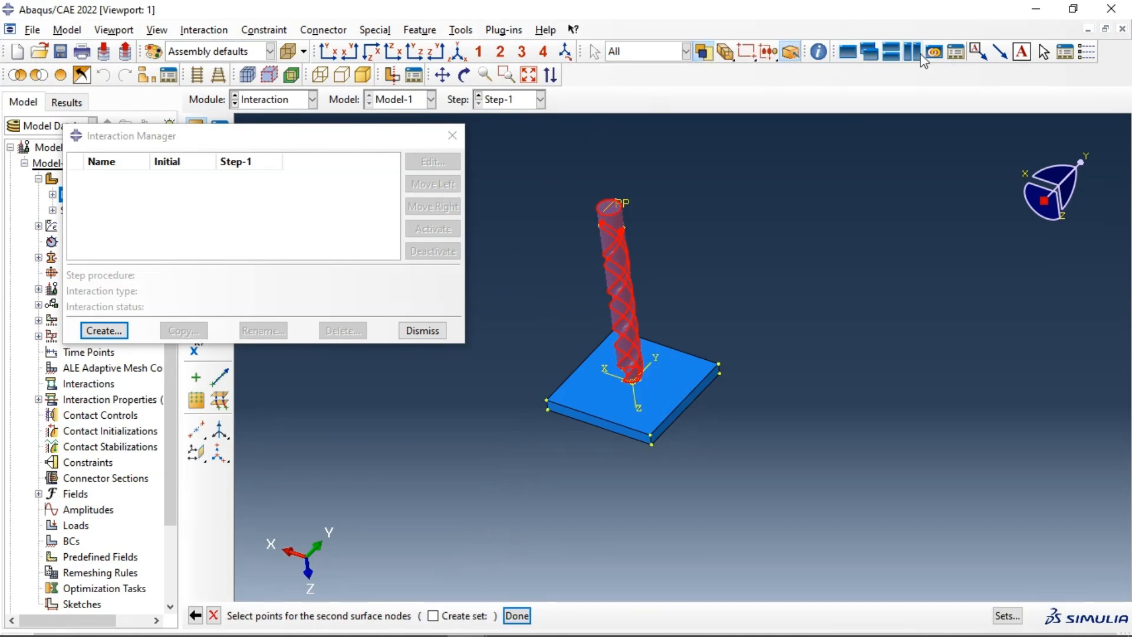
pyautogui.click(328, 52)
pyautogui.scroll(3, 625, 221)
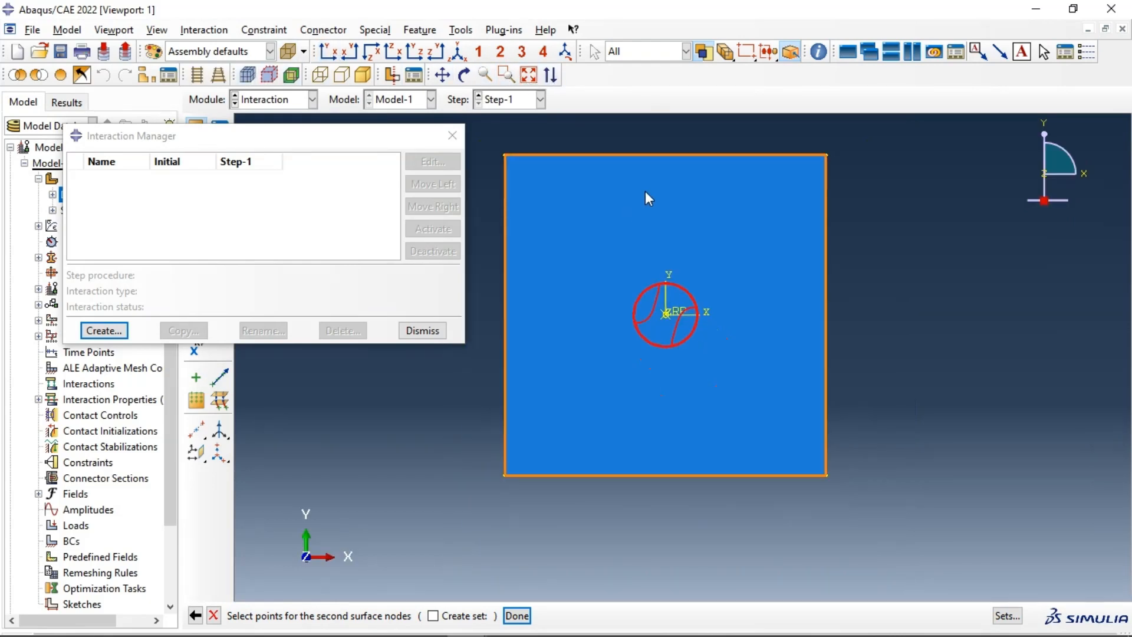
pyautogui.keyDown('ctrl'); pyautogui.keyDown('alt'); pyautogui.moveTo(699, 194); pyautogui.dragTo(710, 281); pyautogui.keyUp('alt'); pyautogui.keyUp('ctrl')
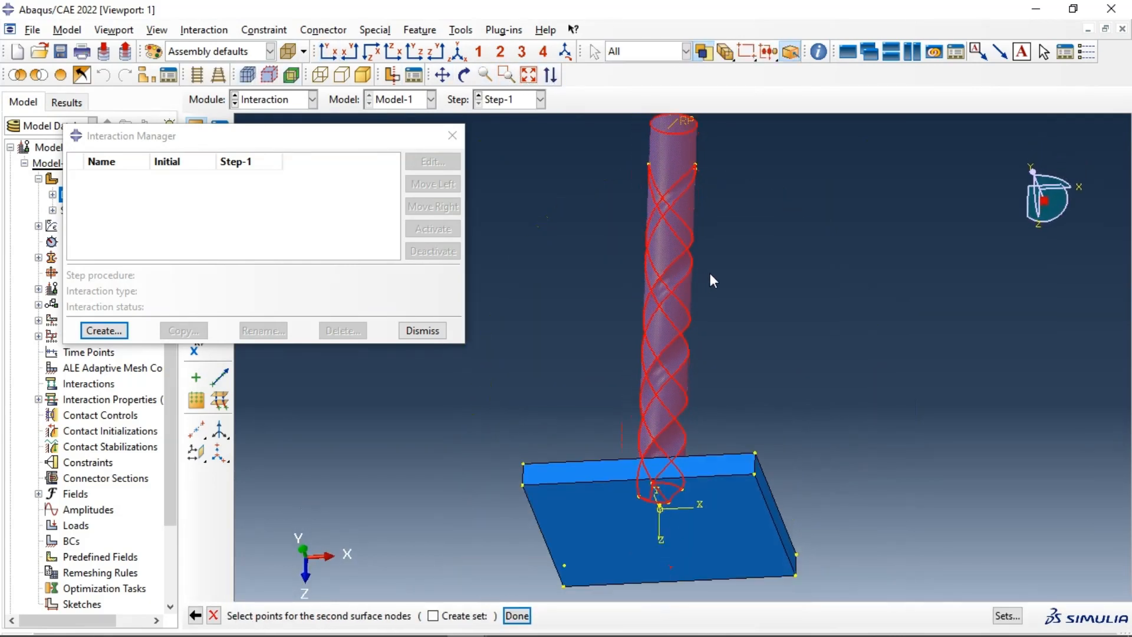
pyautogui.keyDown('ctrl'); pyautogui.keyDown('alt'); pyautogui.moveTo(709, 214); pyautogui.dragTo(678, 324); pyautogui.keyUp('alt'); pyautogui.keyUp('ctrl')
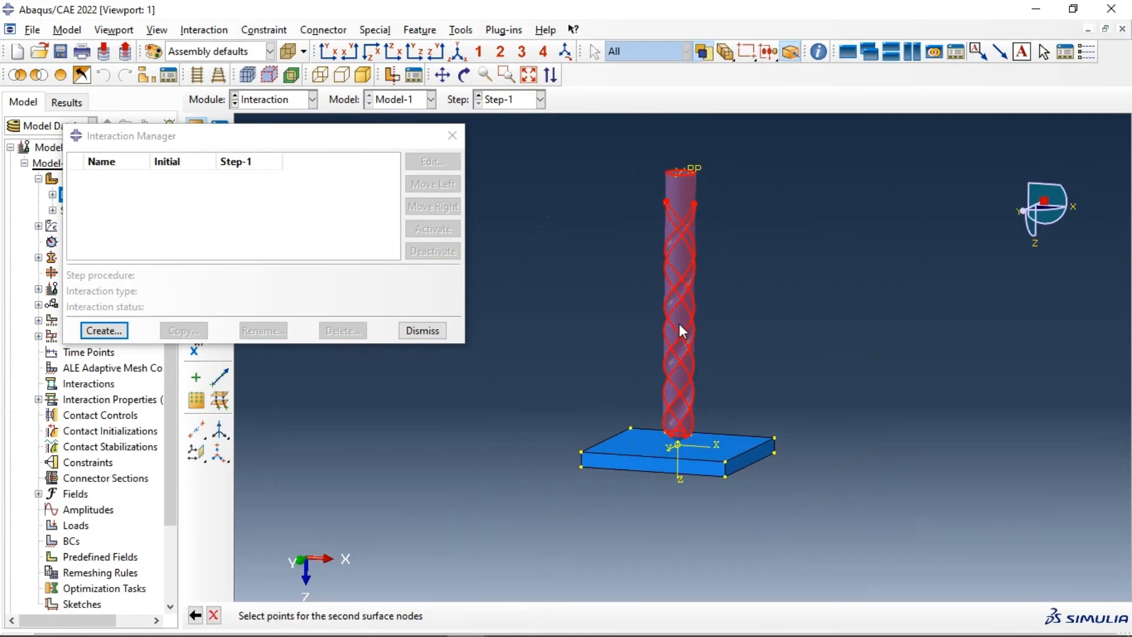
pyautogui.click(346, 54)
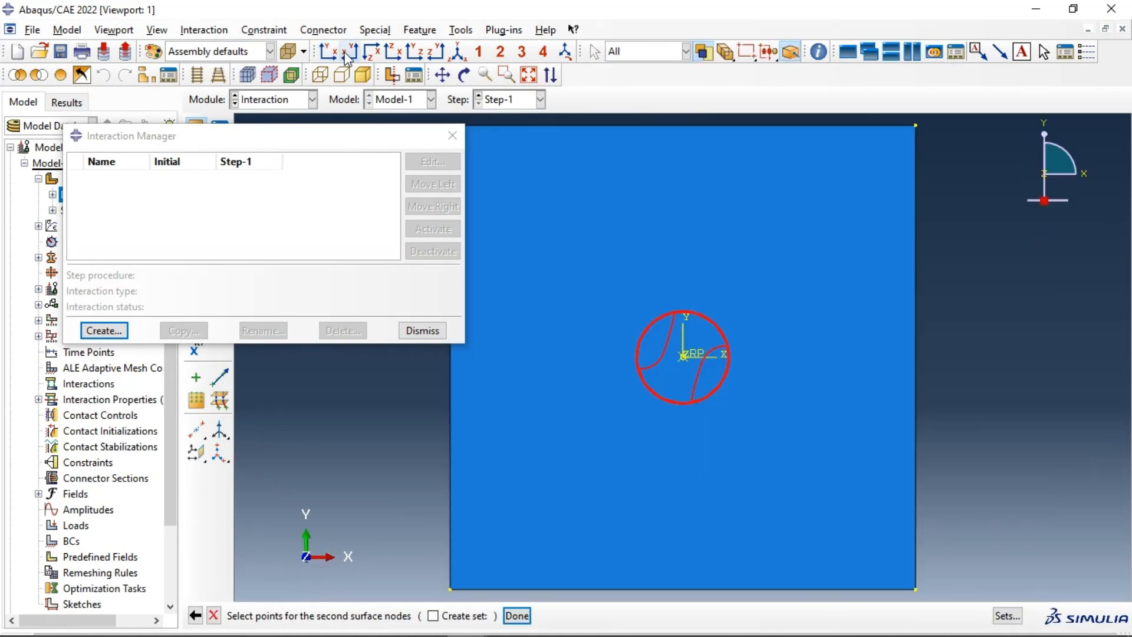
pyautogui.click(371, 53)
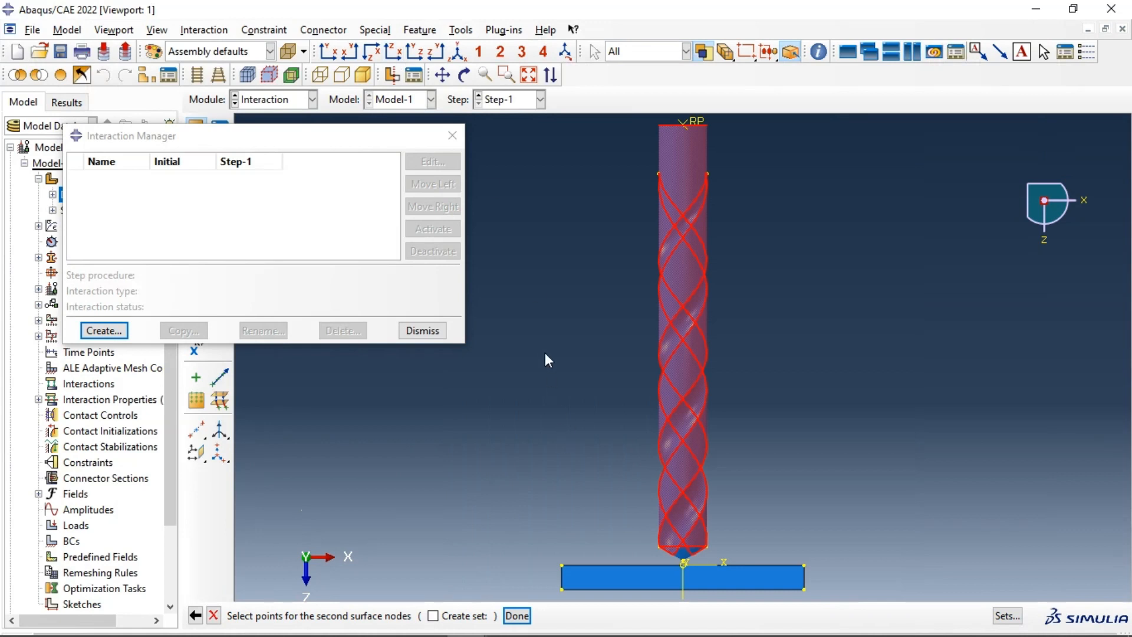
pyautogui.scroll(5, 649, 476)
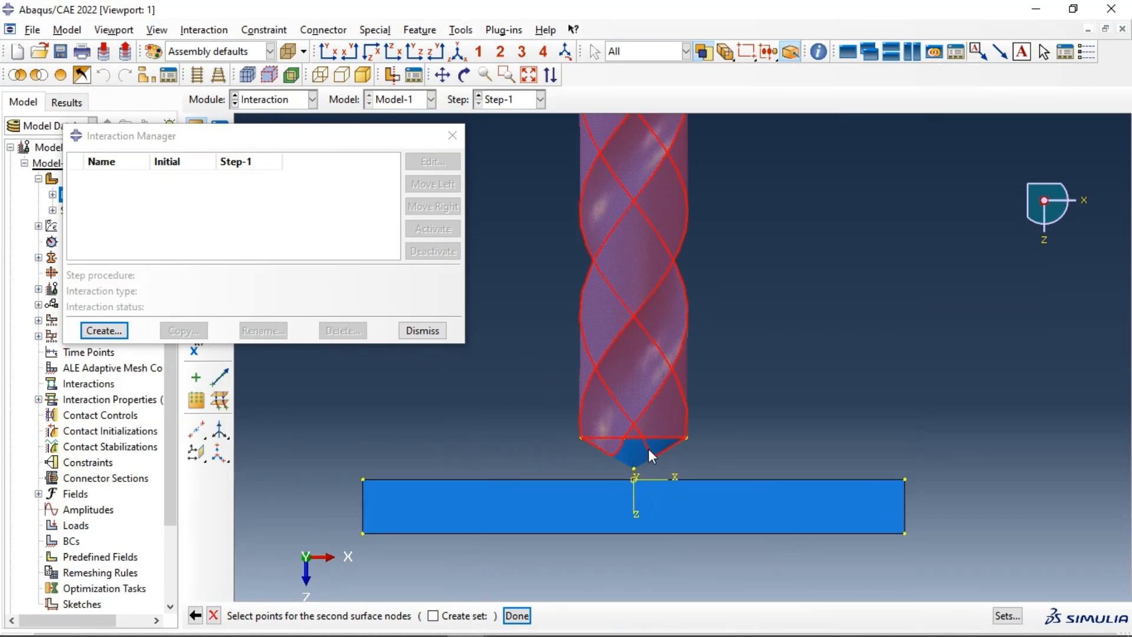
pyautogui.scroll(-2, 657, 431)
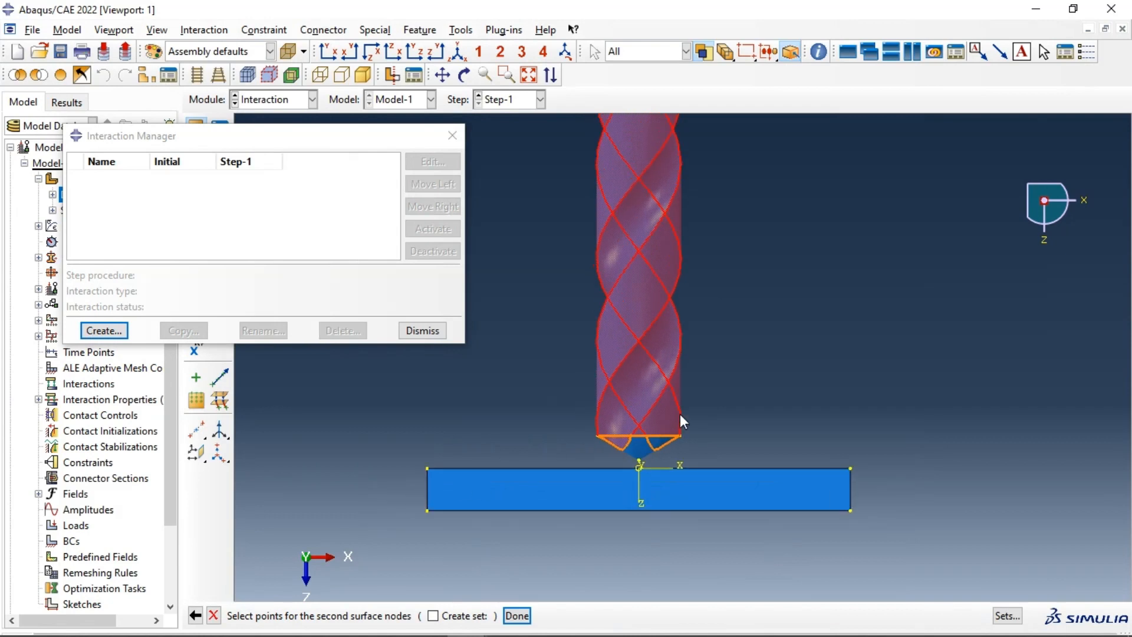
pyautogui.scroll(-2, 681, 414)
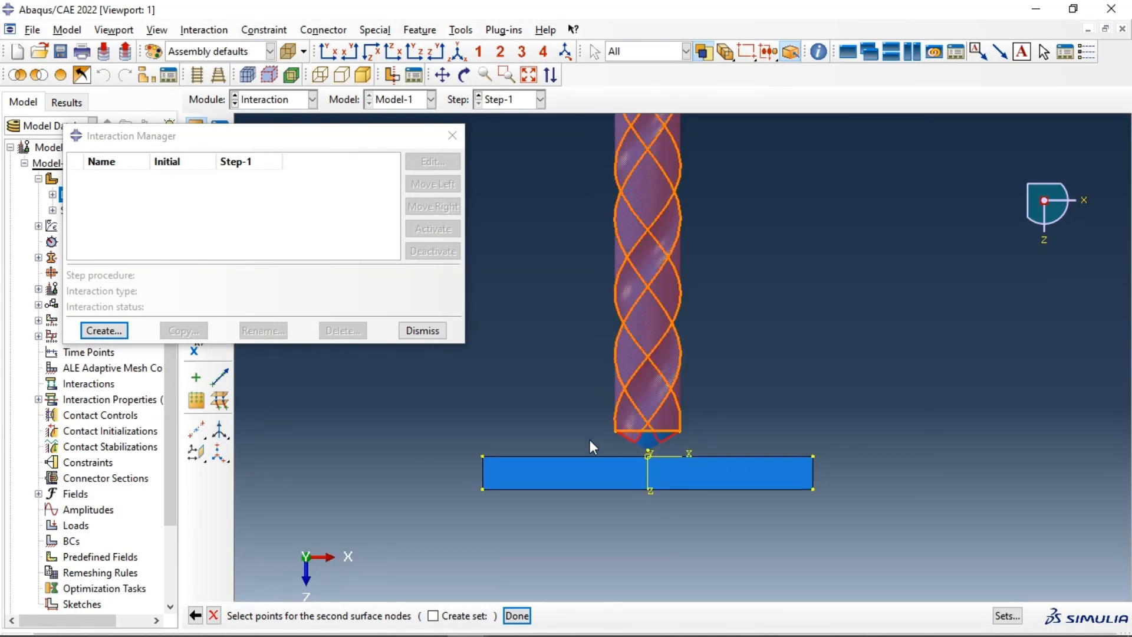
# Step: Go back to the first surface selection, include the missed drill tip faces and choose the Brown side again
pyautogui.click(195, 616)
pyautogui.click(195, 616)
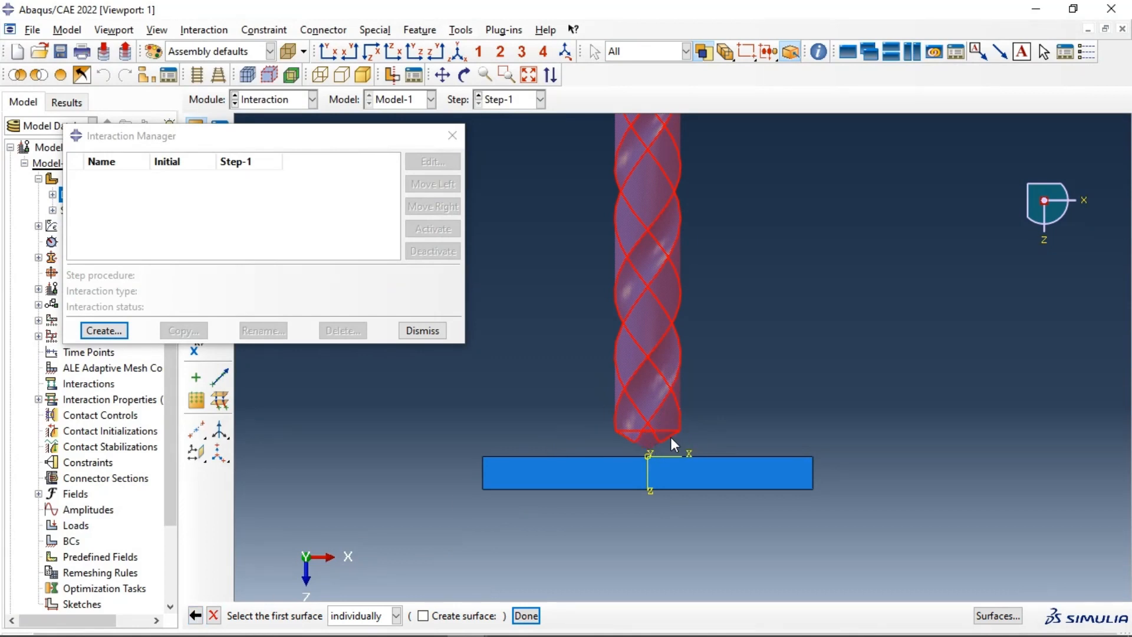
pyautogui.click(528, 616)
pyautogui.click(469, 616)
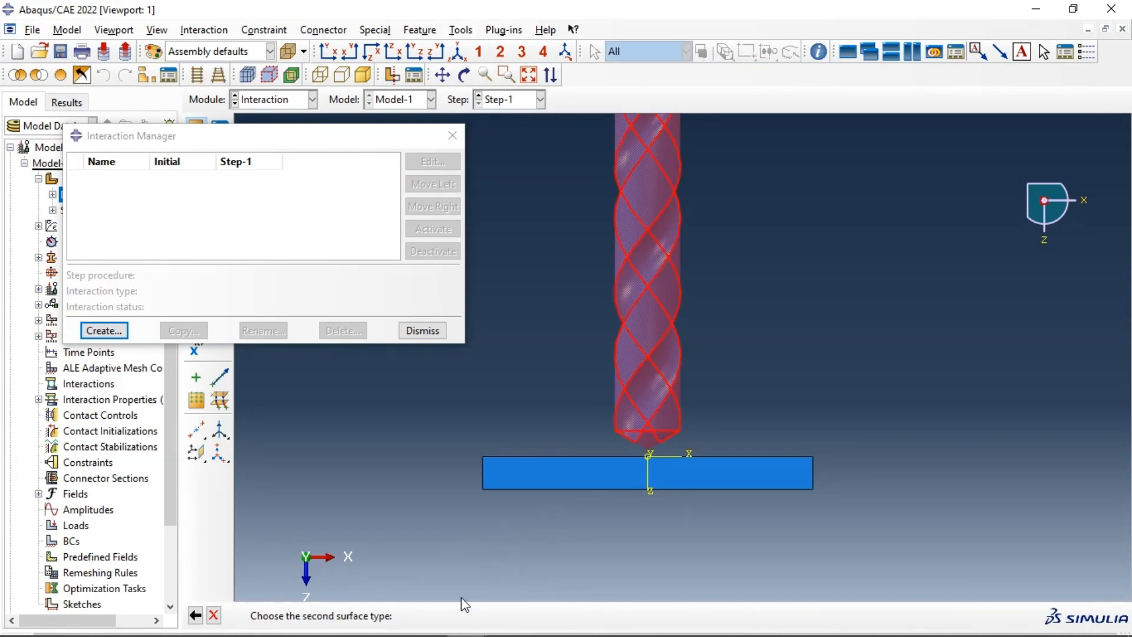
# Step: Define the second contact surface as a Node Region covering the entire stock plate
pyautogui.click(457, 614)
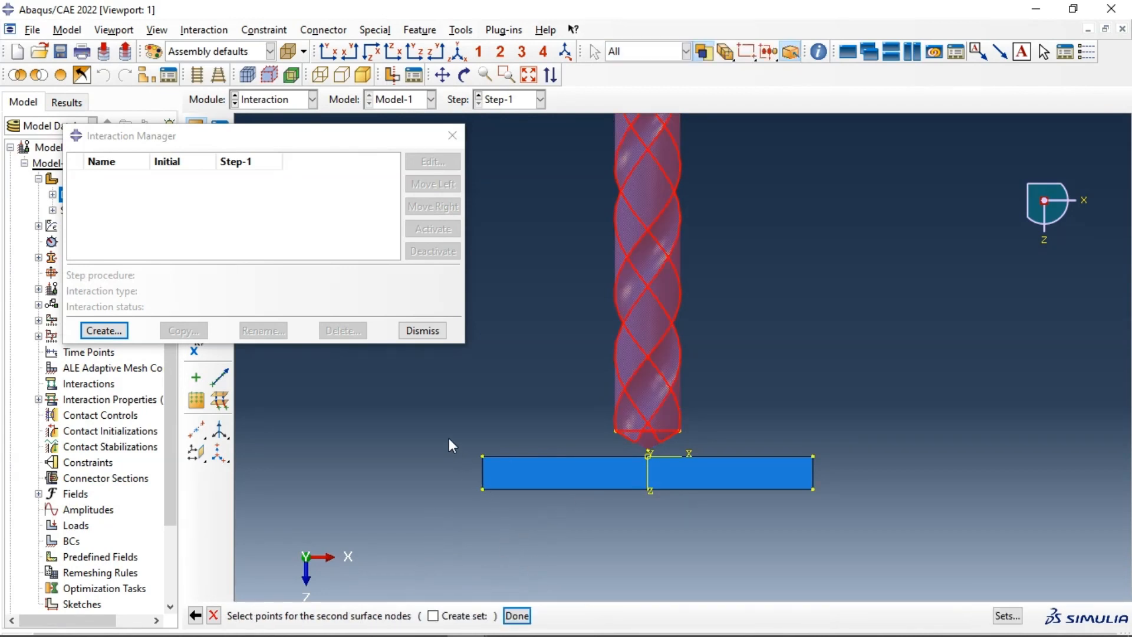
pyautogui.moveTo(449, 452); pyautogui.dragTo(879, 519)
pyautogui.keyDown('ctrl'); pyautogui.keyDown('alt'); pyautogui.moveTo(796, 367); pyautogui.dragTo(628, 478); pyautogui.keyUp('alt'); pyautogui.keyUp('ctrl')
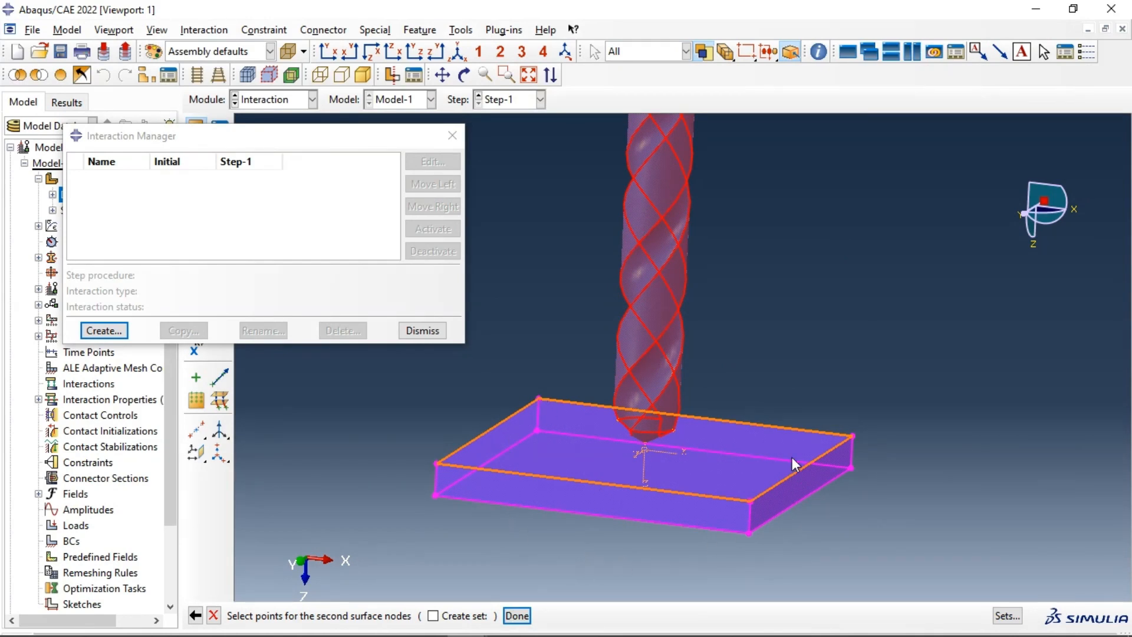
pyautogui.click(523, 616)
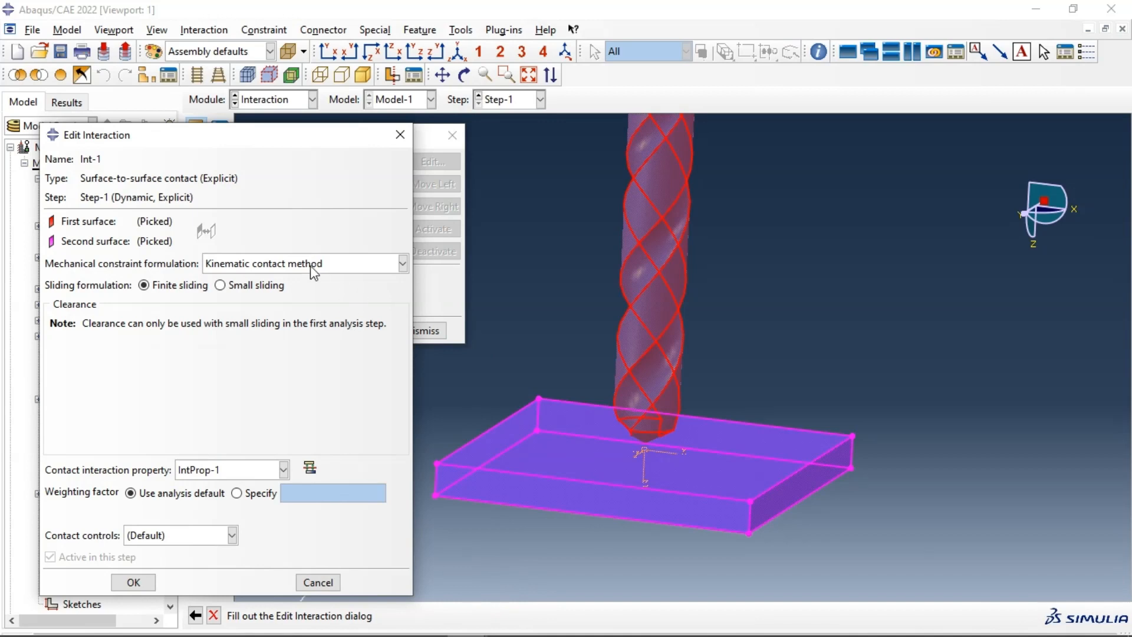
# Step: Set the interaction's mechanical constraint formulation to Penalty contact method, accept it and close the Interaction Manager
pyautogui.click(312, 265)
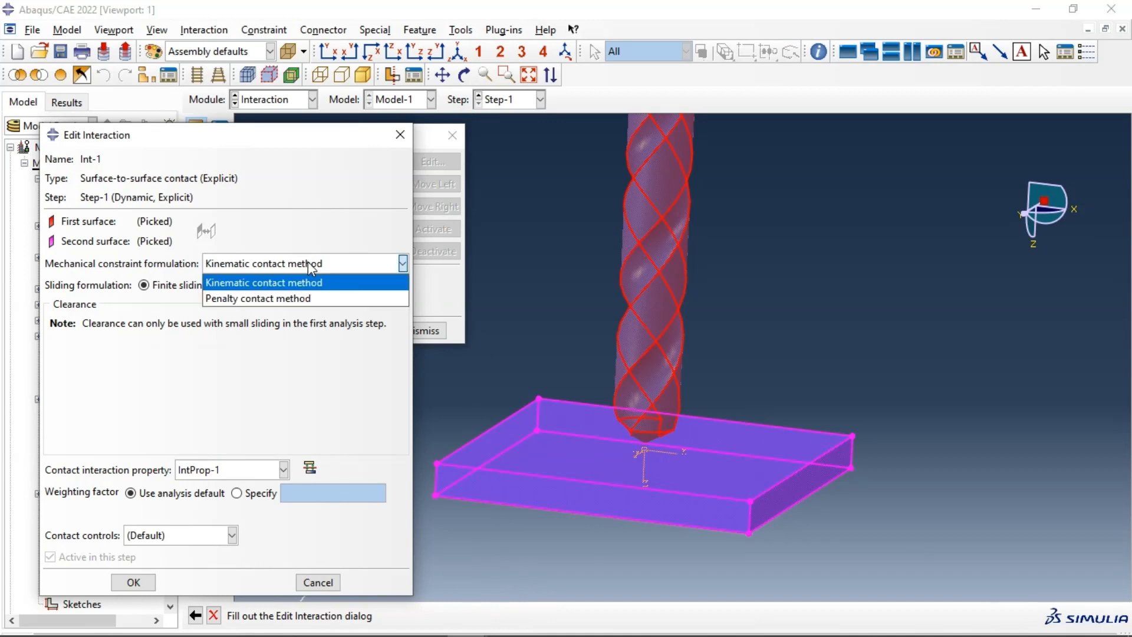
pyautogui.click(290, 298)
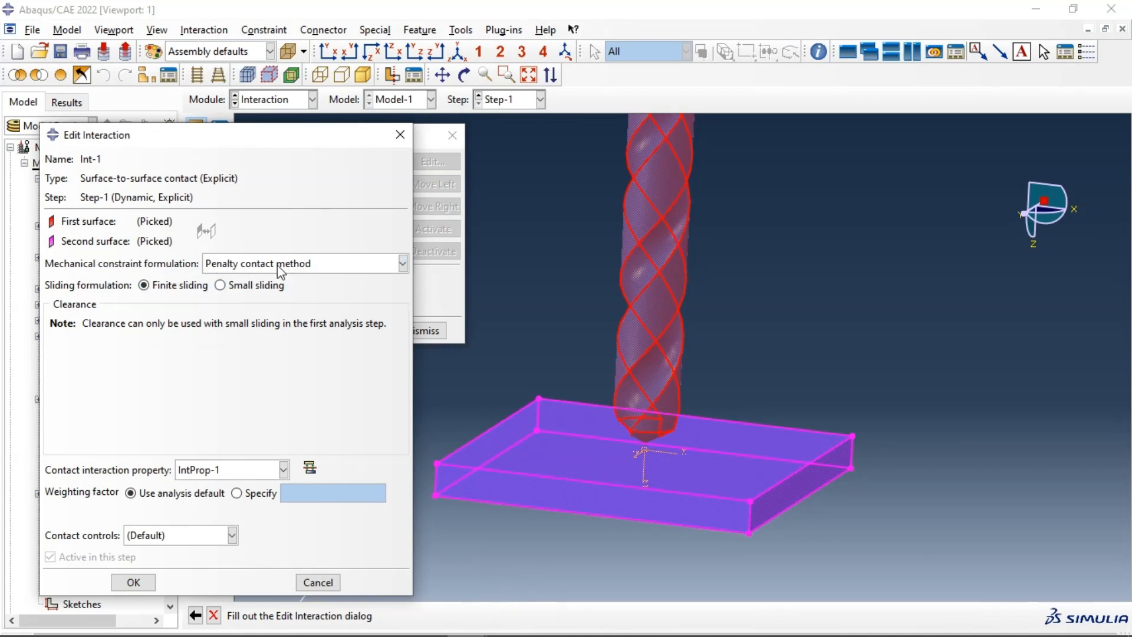
pyautogui.click(136, 582)
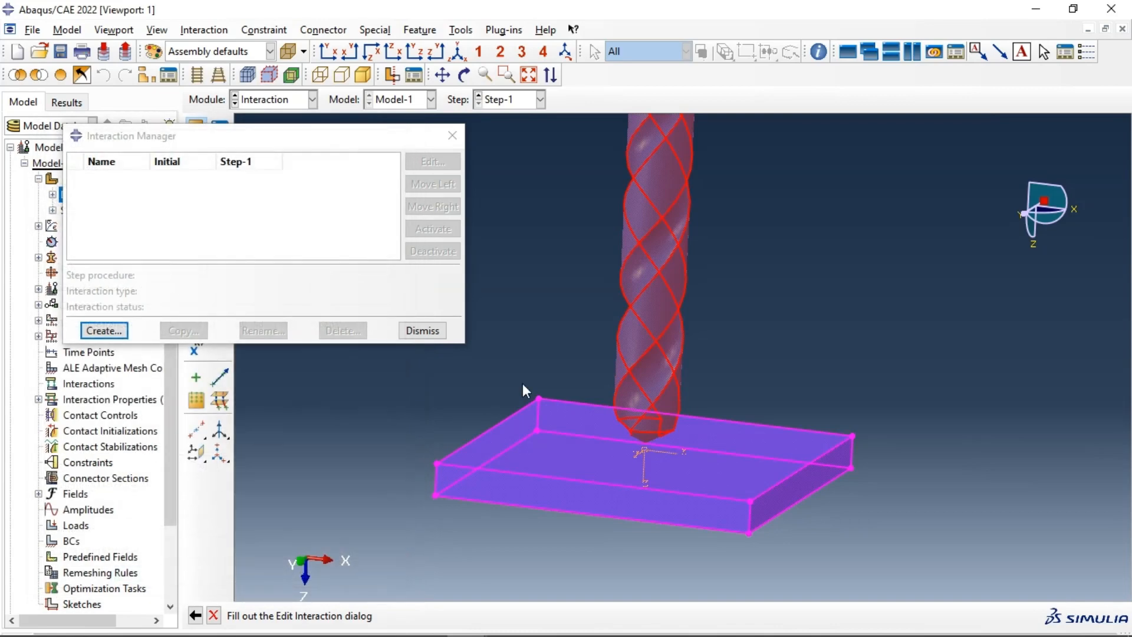
pyautogui.scroll(-5, 590, 270)
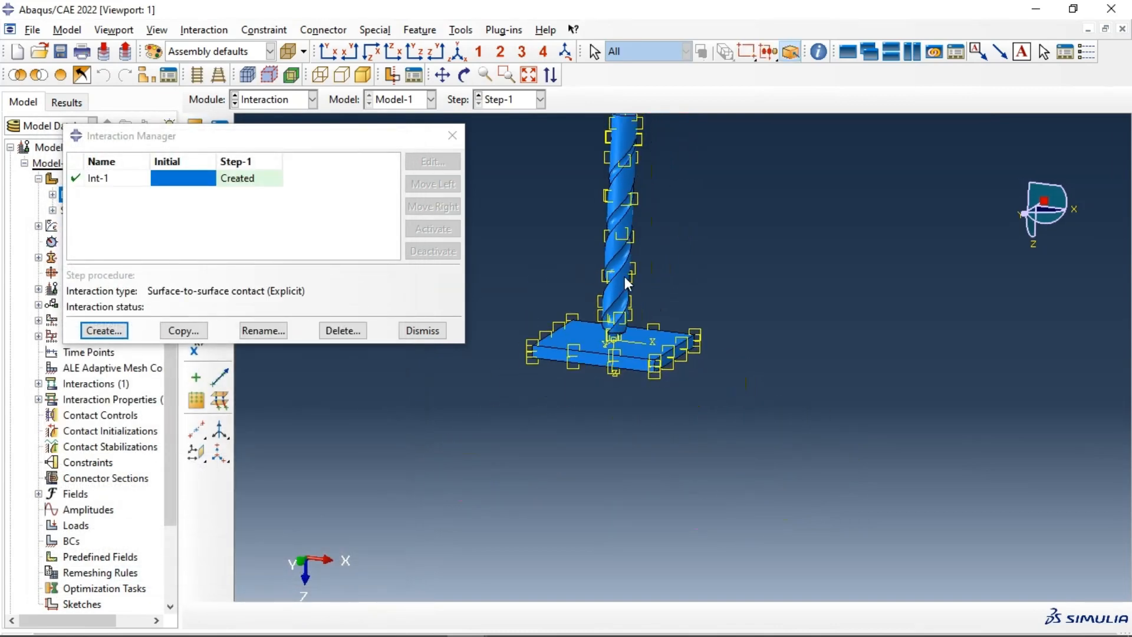
pyautogui.scroll(3, 581, 180)
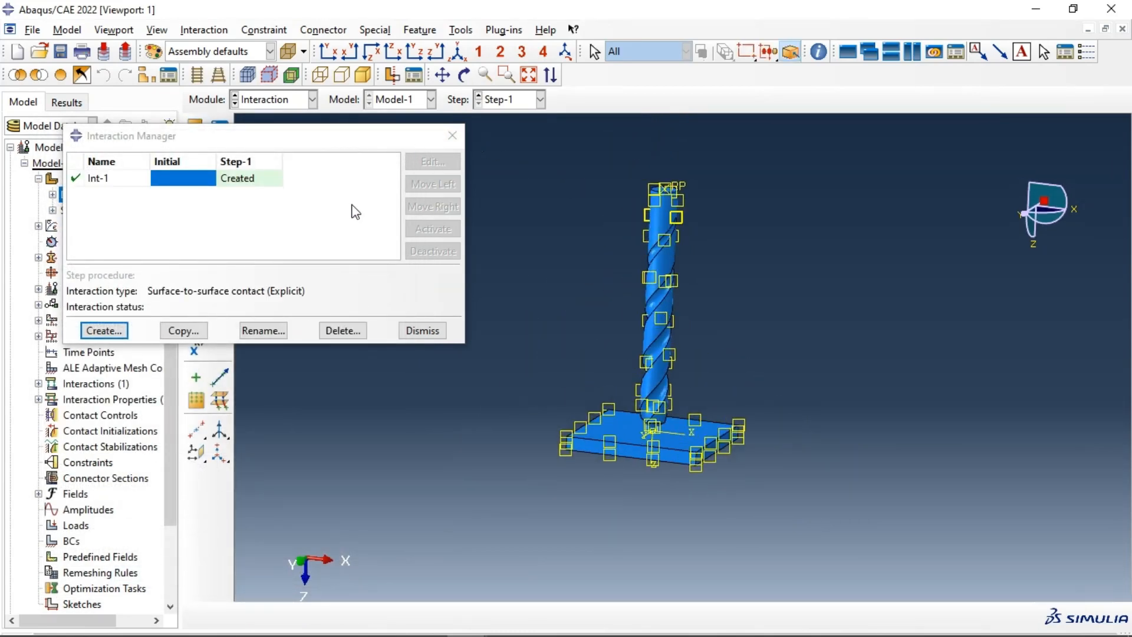
pyautogui.click(417, 331)
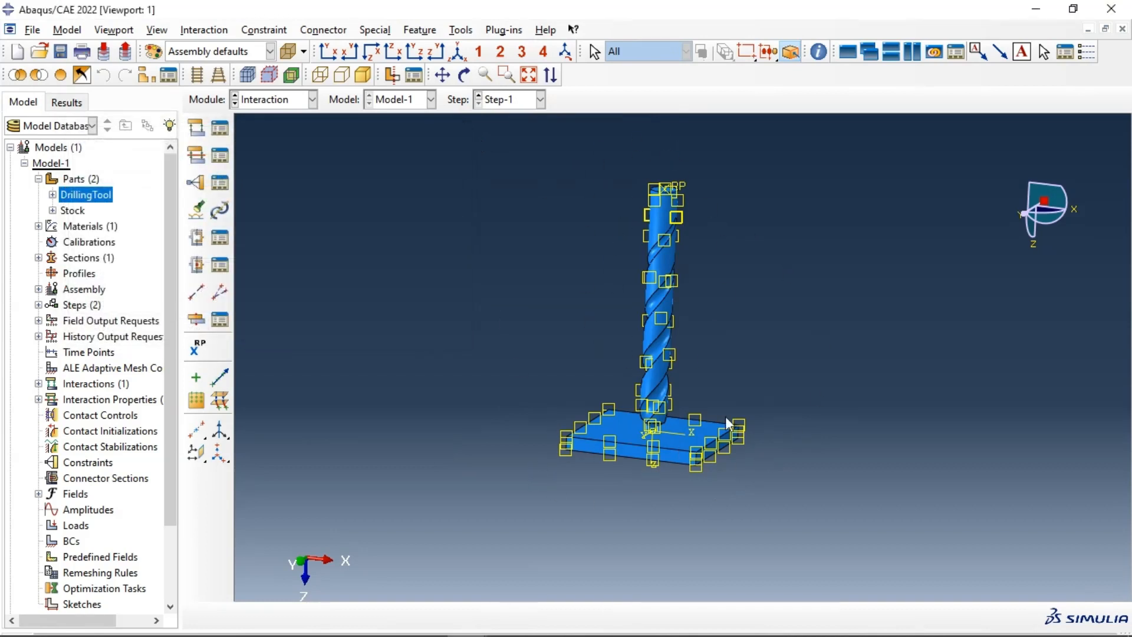
# Step: Switch to the Load module and start a Symmetry/Antisymmetry/Encastre boundary condition in the Initial step
pyautogui.click(274, 99)
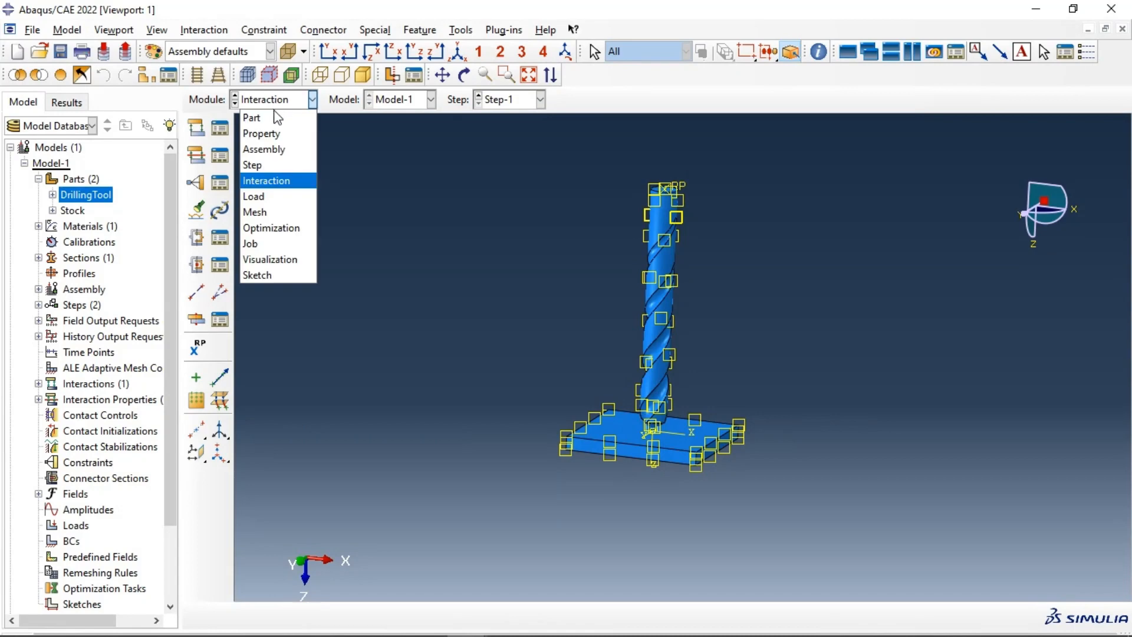
pyautogui.click(273, 196)
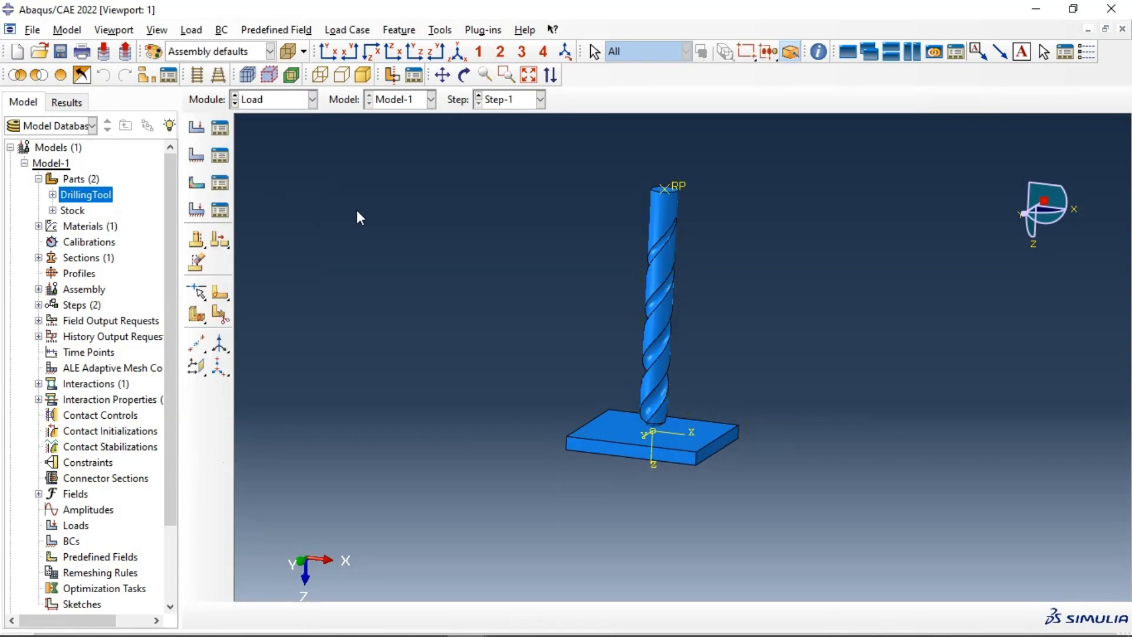
pyautogui.click(198, 156)
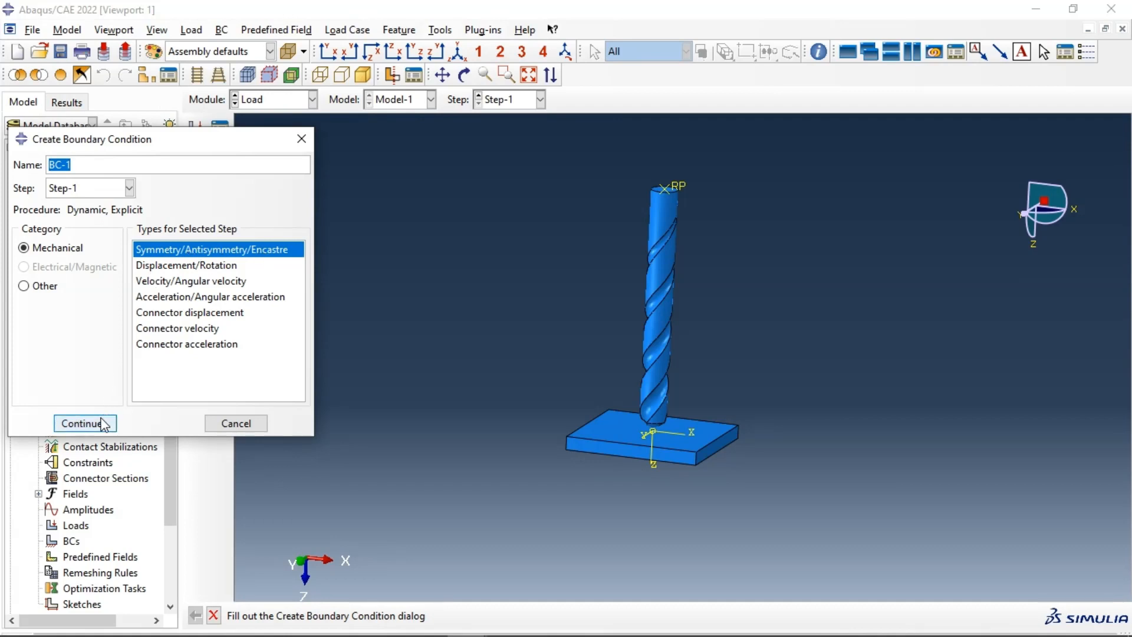
pyautogui.click(72, 188)
pyautogui.click(61, 208)
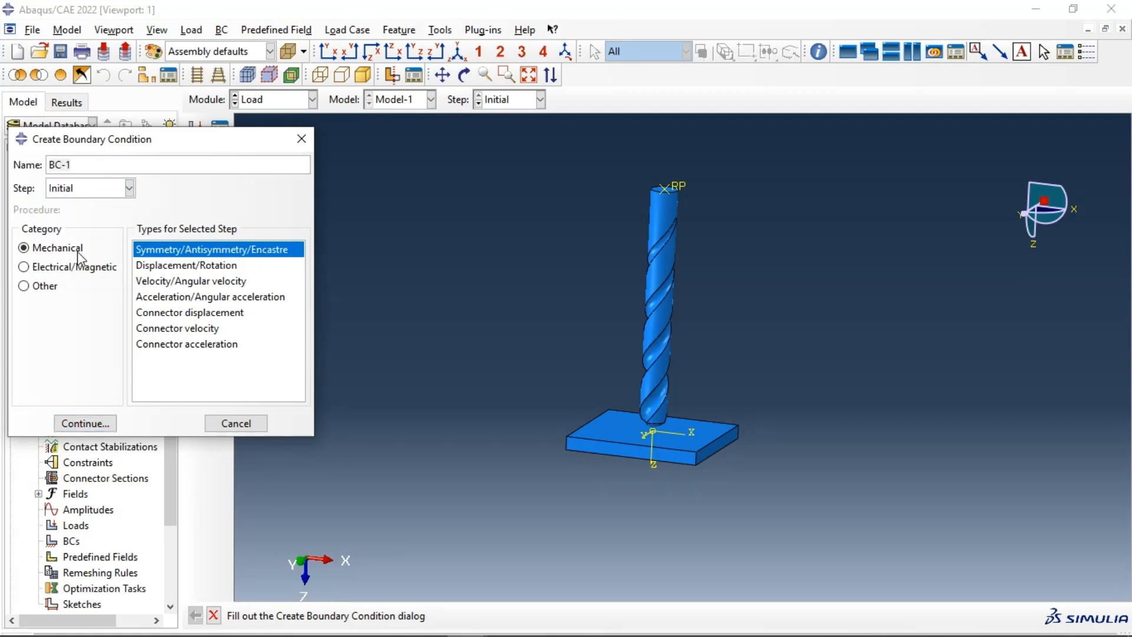
pyautogui.click(82, 422)
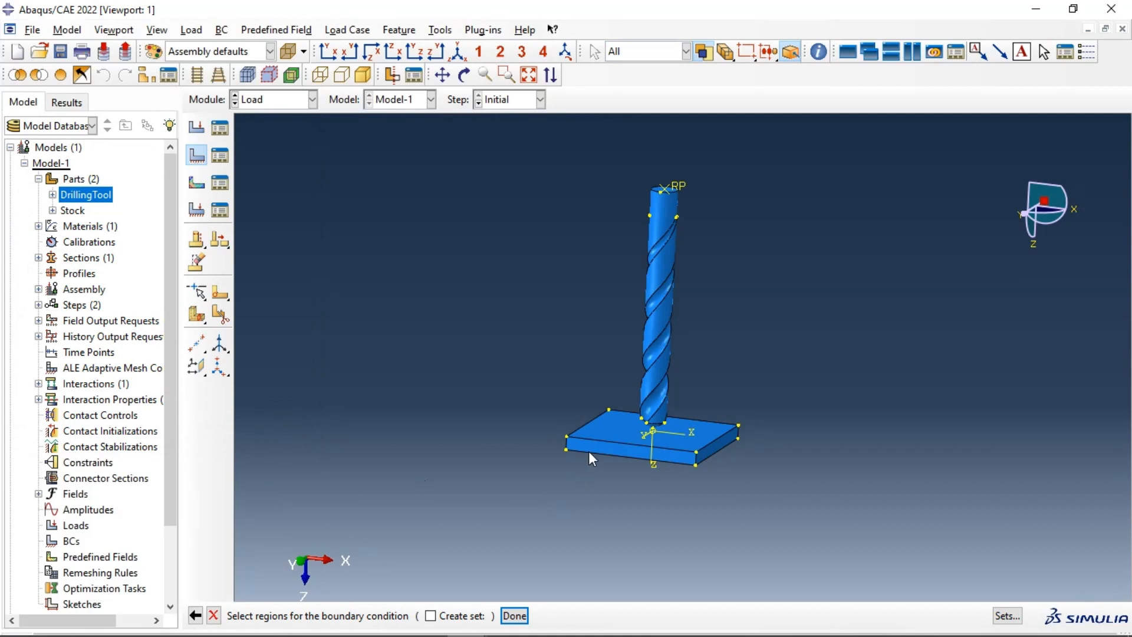
# Step: Select the four side faces of the stock plate and assign them a PINNED (U1 = U2 = U3 = 0) boundary condition
pyautogui.click(687, 459)
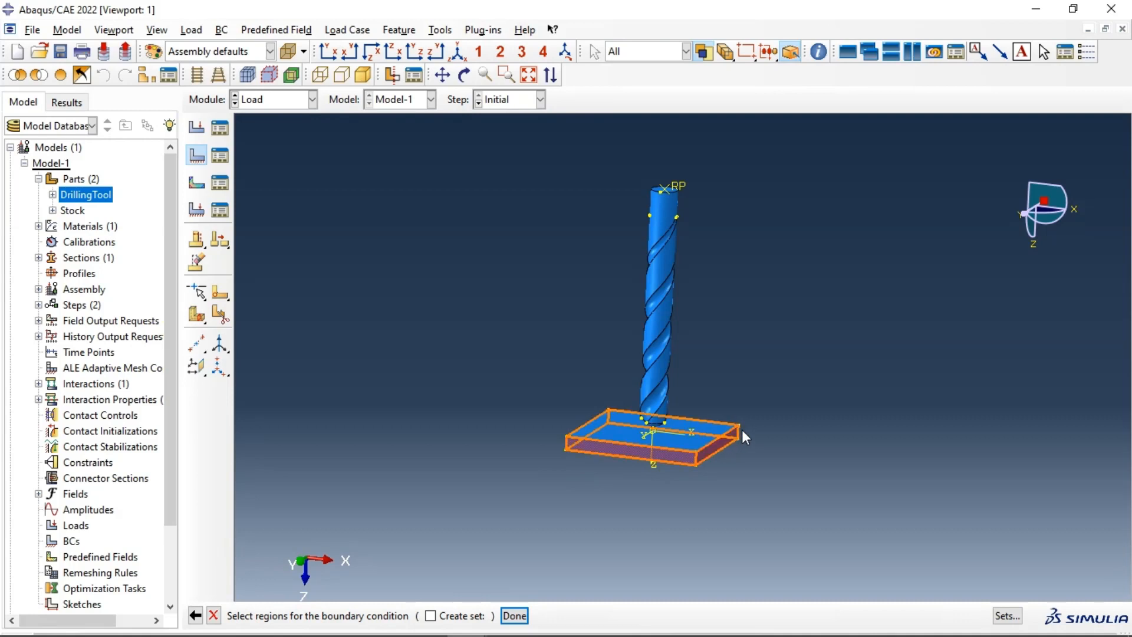
pyautogui.keyDown('ctrl'); pyautogui.keyDown('alt'); pyautogui.moveTo(742, 429); pyautogui.dragTo(670, 389); pyautogui.keyUp('alt'); pyautogui.keyUp('ctrl')
pyautogui.click(735, 461)
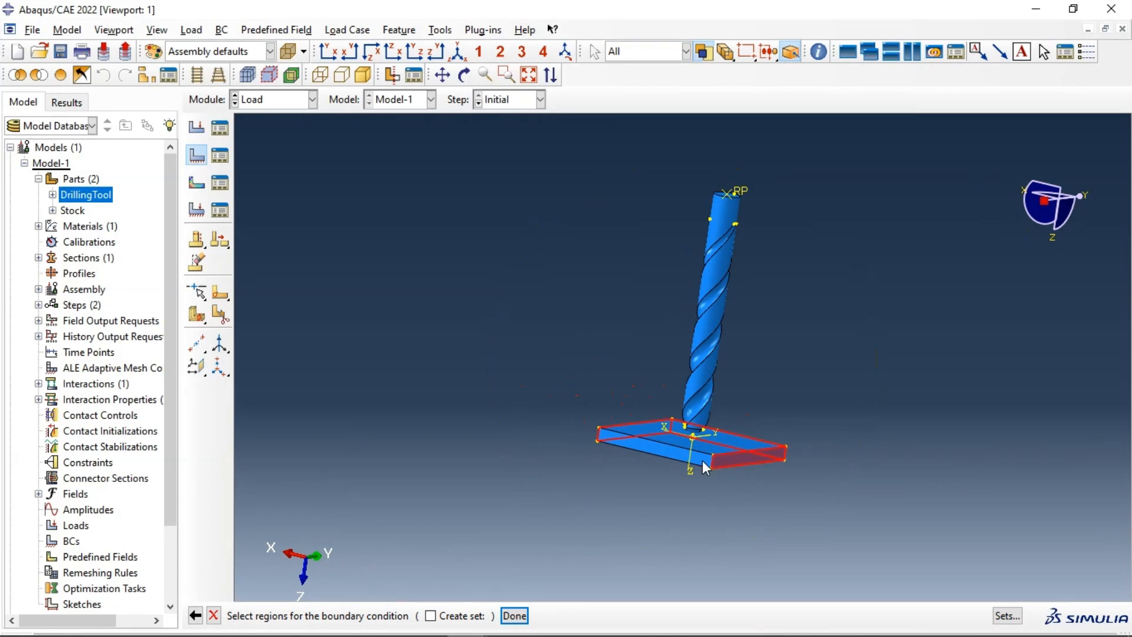
pyautogui.keyDown('shift'); pyautogui.click(706, 468); pyautogui.keyUp('shift')
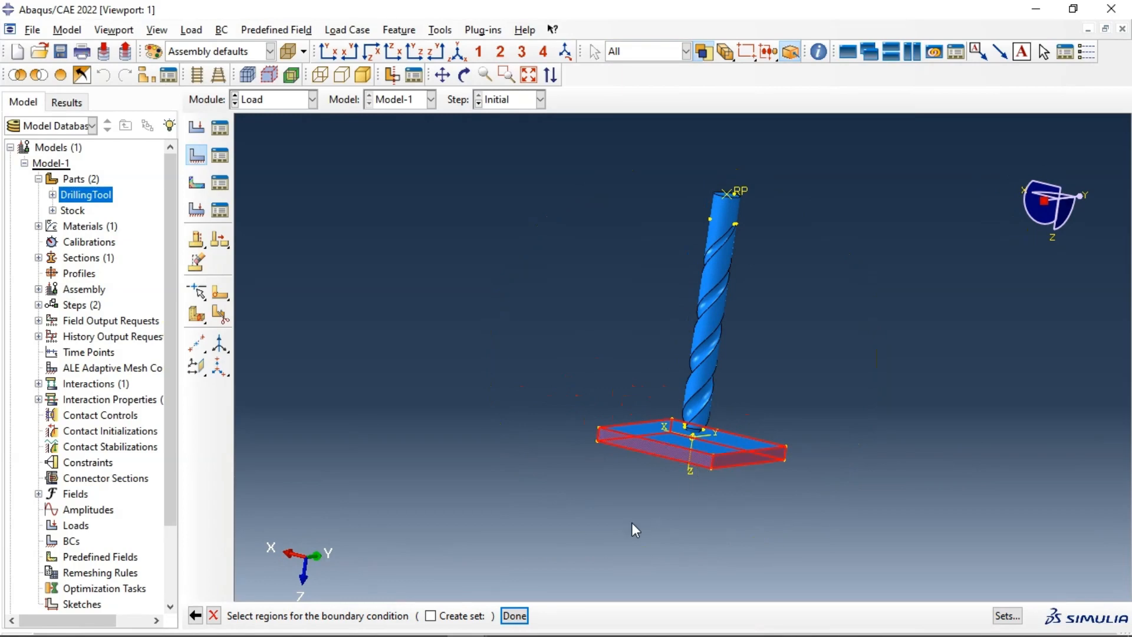
pyautogui.click(512, 616)
pyautogui.click(61, 334)
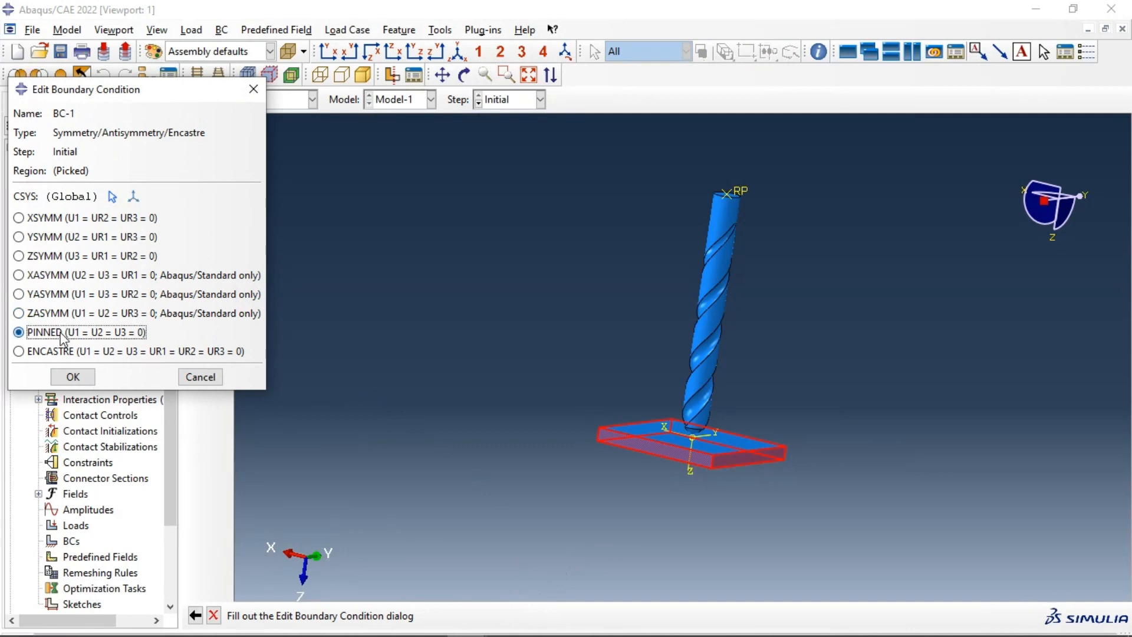
pyautogui.click(84, 378)
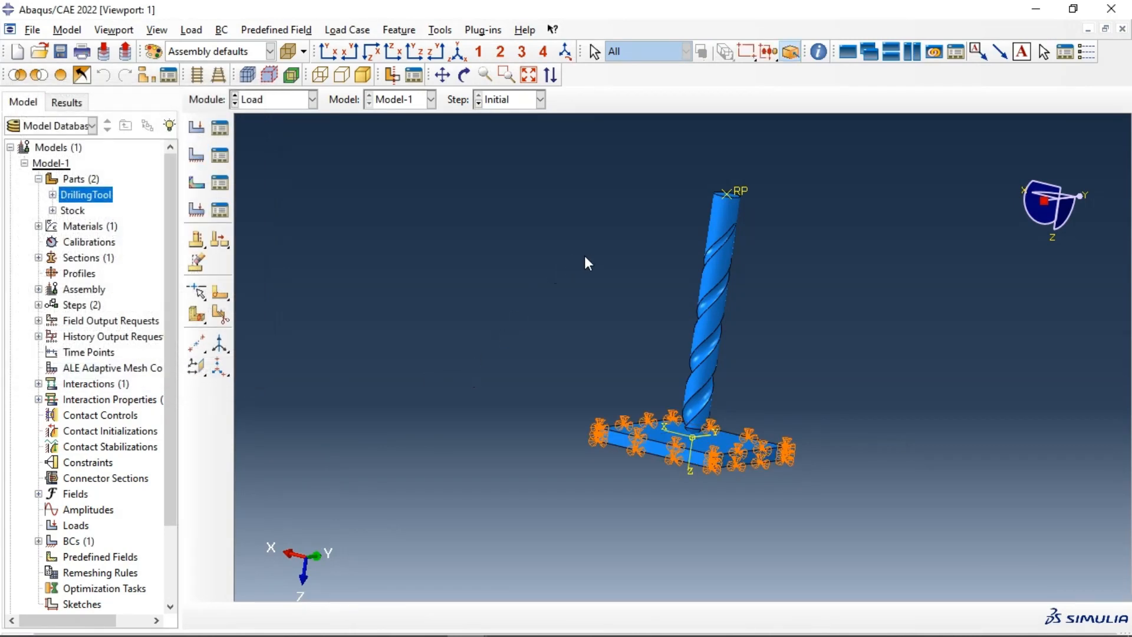
pyautogui.keyDown('ctrl'); pyautogui.keyDown('alt'); pyautogui.moveTo(597, 243); pyautogui.dragTo(572, 307); pyautogui.keyUp('alt'); pyautogui.keyUp('ctrl')
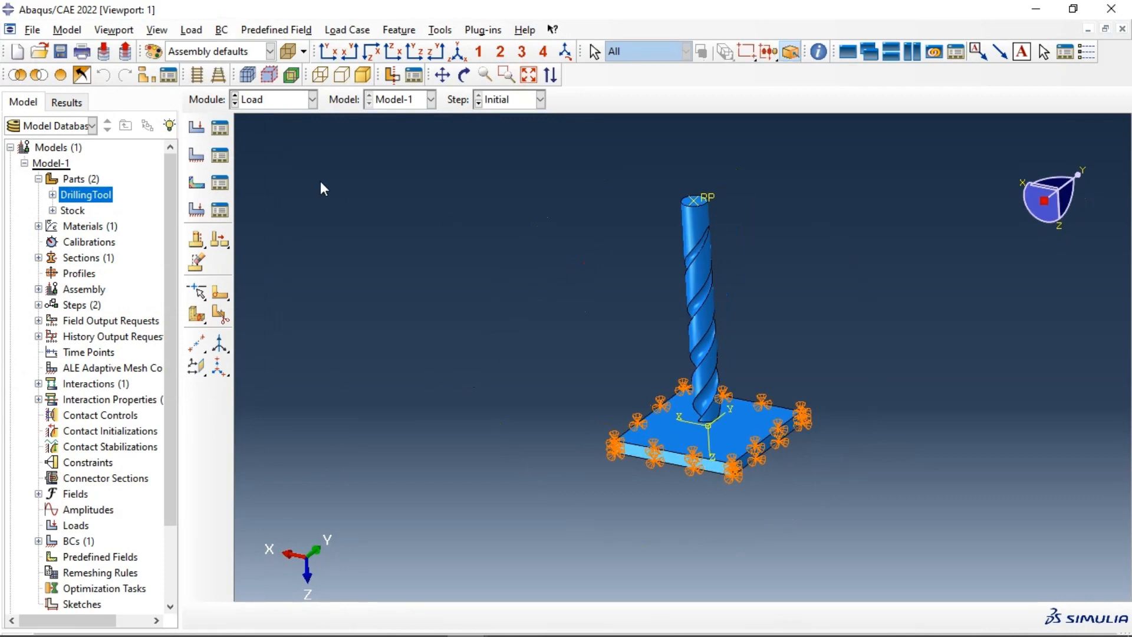
pyautogui.click(197, 157)
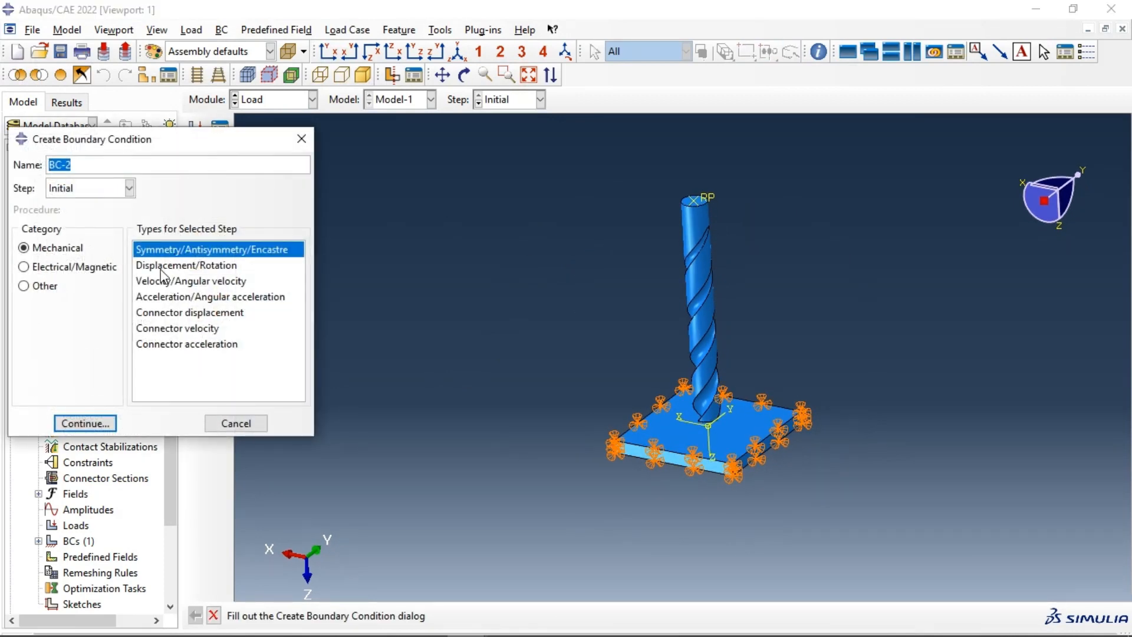
pyautogui.click(162, 266)
pyautogui.click(88, 422)
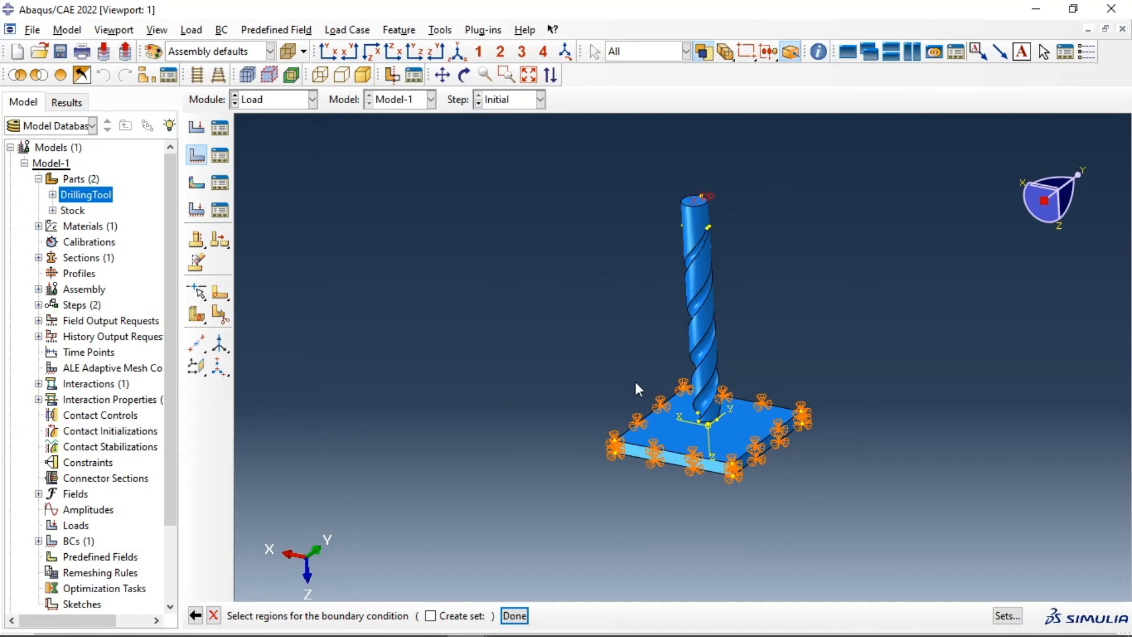
pyautogui.click(515, 616)
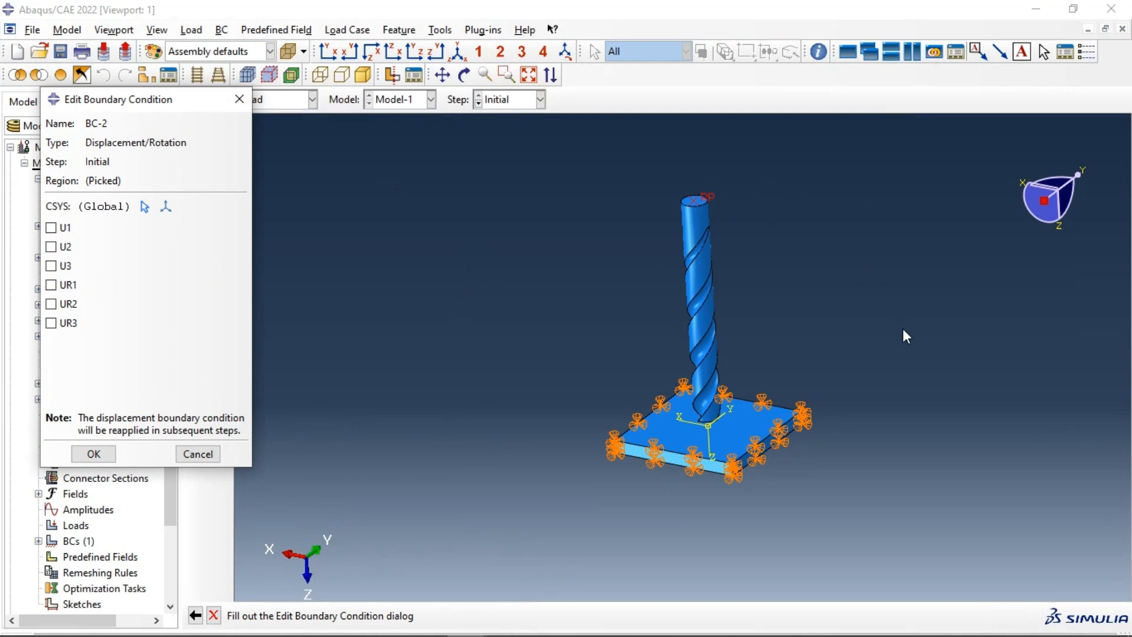
pyautogui.keyDown('ctrl'); pyautogui.keyDown('alt'); pyautogui.moveTo(904, 329); pyautogui.dragTo(889, 264); pyautogui.keyUp('alt'); pyautogui.keyUp('ctrl')
pyautogui.keyDown('ctrl'); pyautogui.keyDown('alt'); pyautogui.moveTo(823, 387); pyautogui.dragTo(741, 402); pyautogui.keyUp('alt'); pyautogui.keyUp('ctrl')
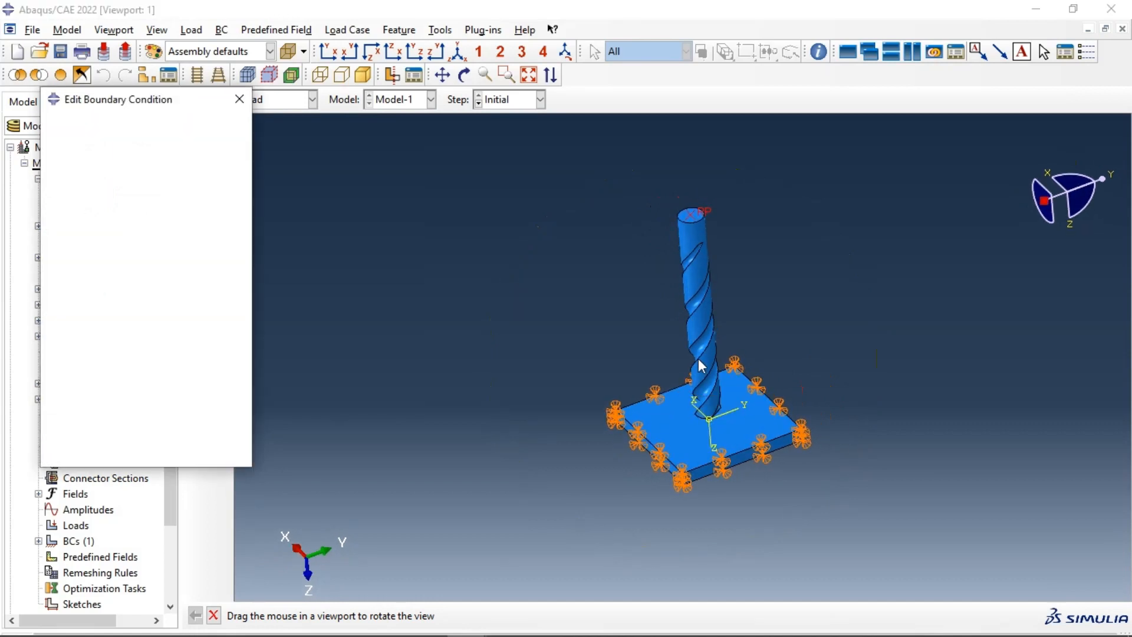
pyautogui.click(51, 227)
pyautogui.click(51, 247)
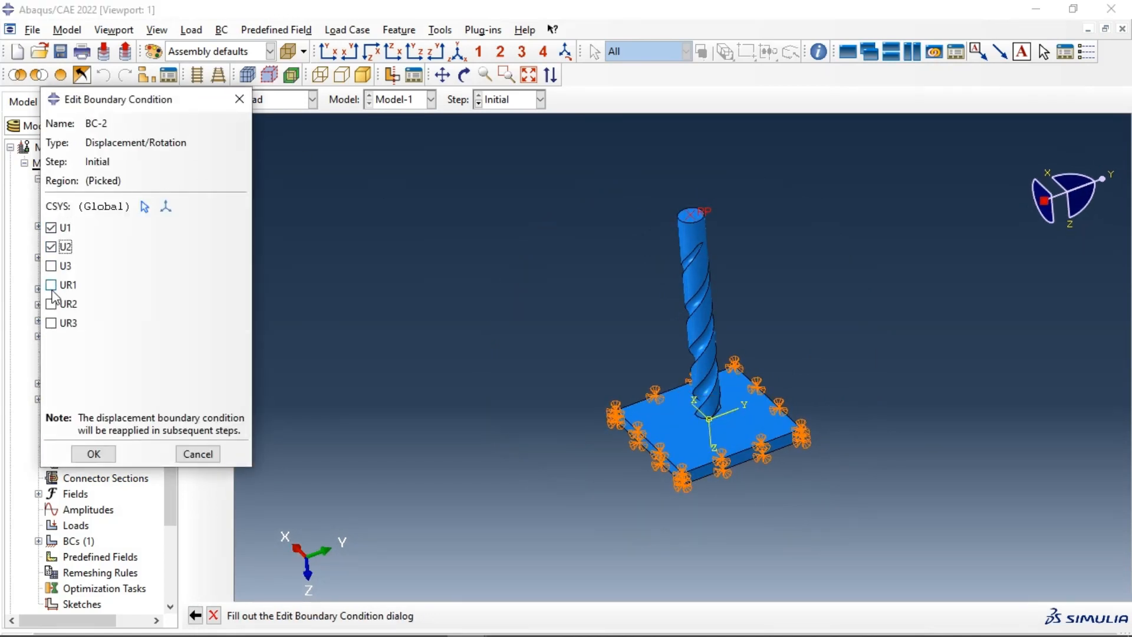
pyautogui.click(52, 285)
pyautogui.click(52, 303)
pyautogui.click(52, 322)
pyautogui.click(51, 304)
pyautogui.click(51, 285)
pyautogui.click(52, 229)
pyautogui.click(52, 248)
pyautogui.click(198, 454)
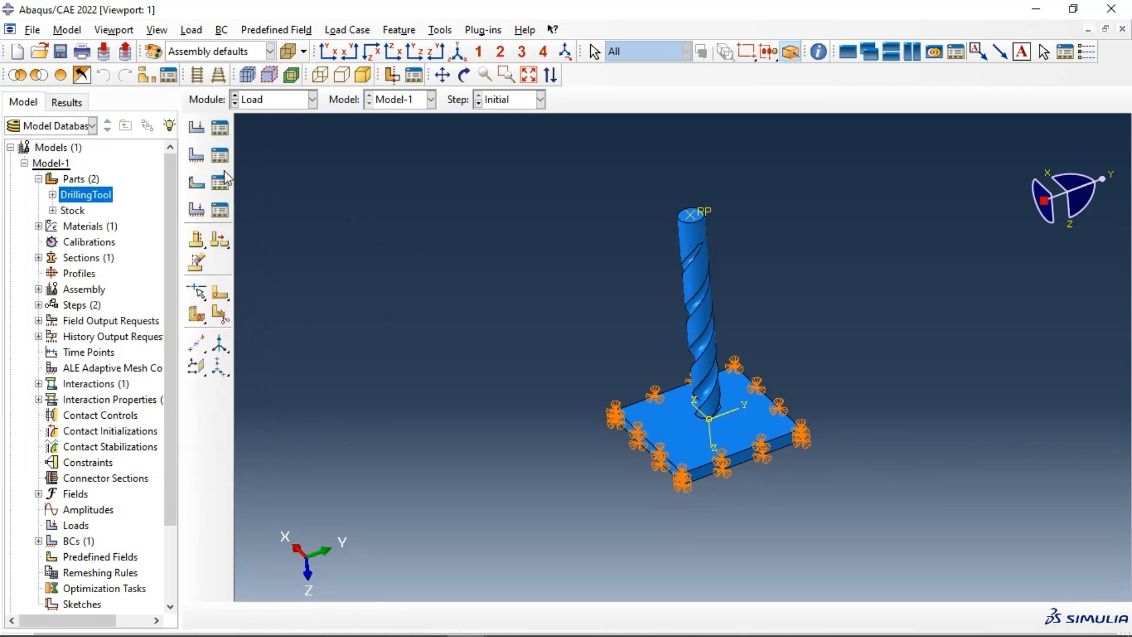
# Step: Create a Velocity/Angular velocity boundary condition in Step-1 on the drilling tool's reference point
pyautogui.click(200, 159)
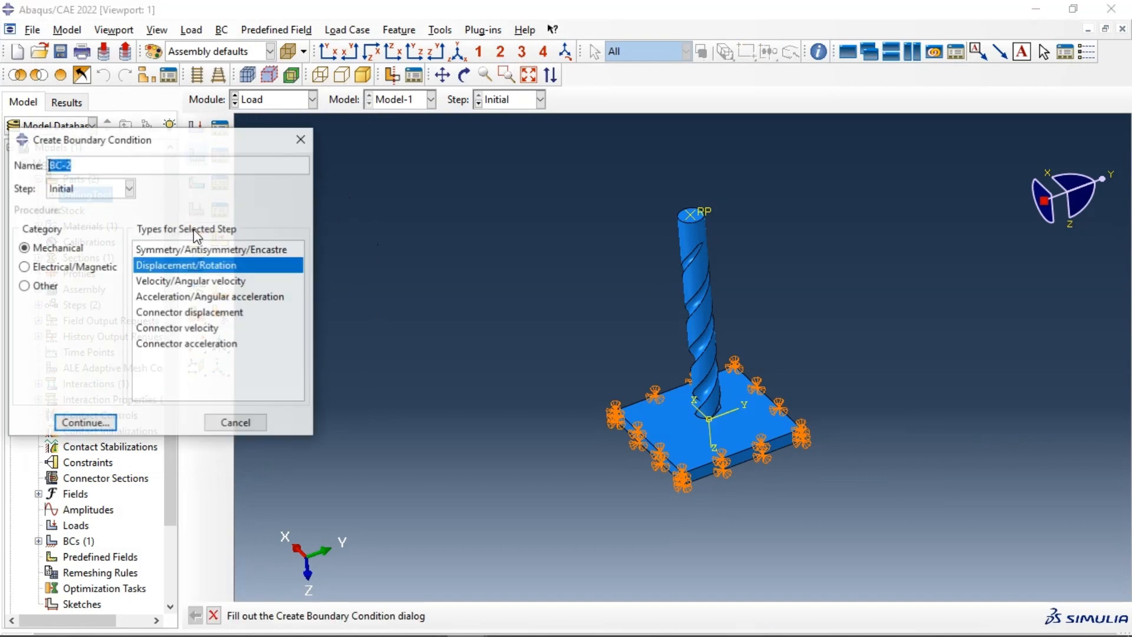
pyautogui.click(71, 190)
pyautogui.click(70, 219)
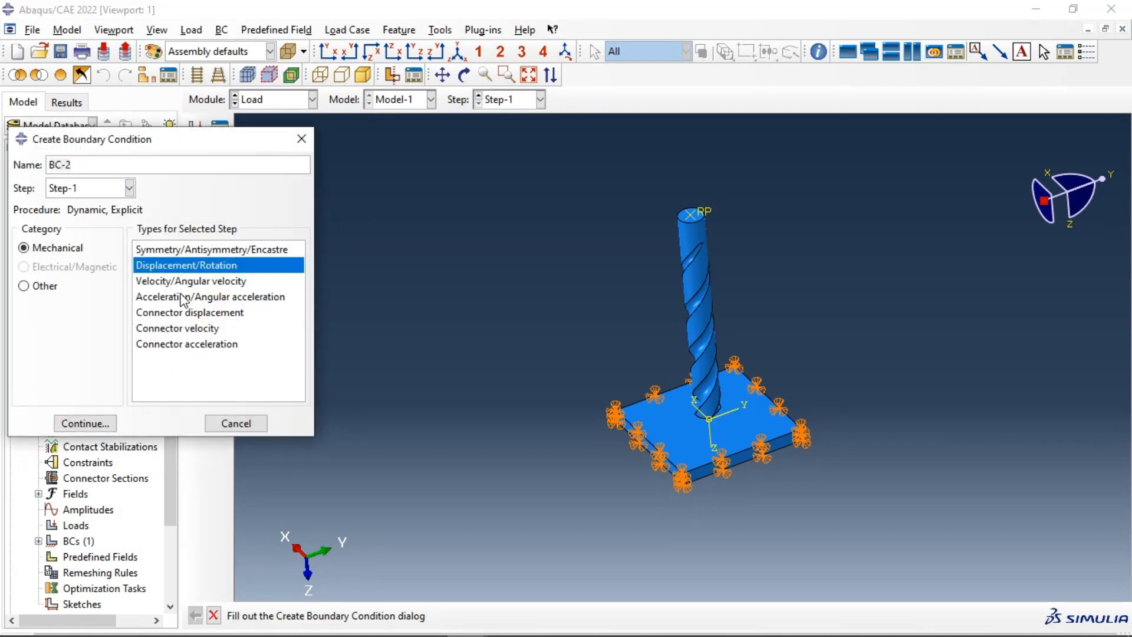
pyautogui.click(219, 274)
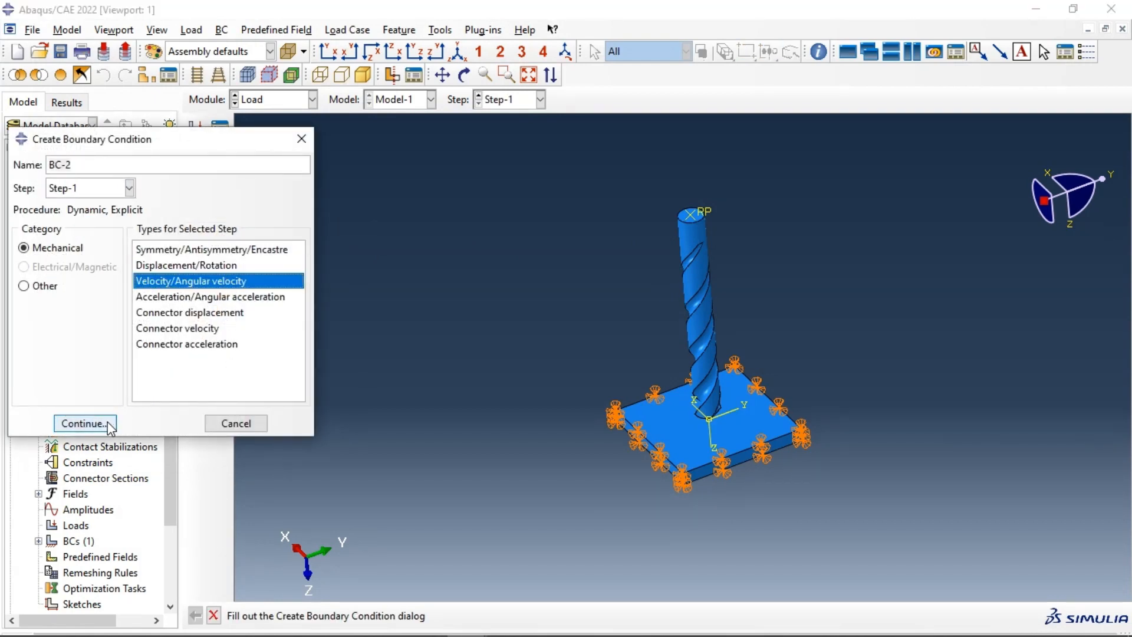
pyautogui.click(83, 423)
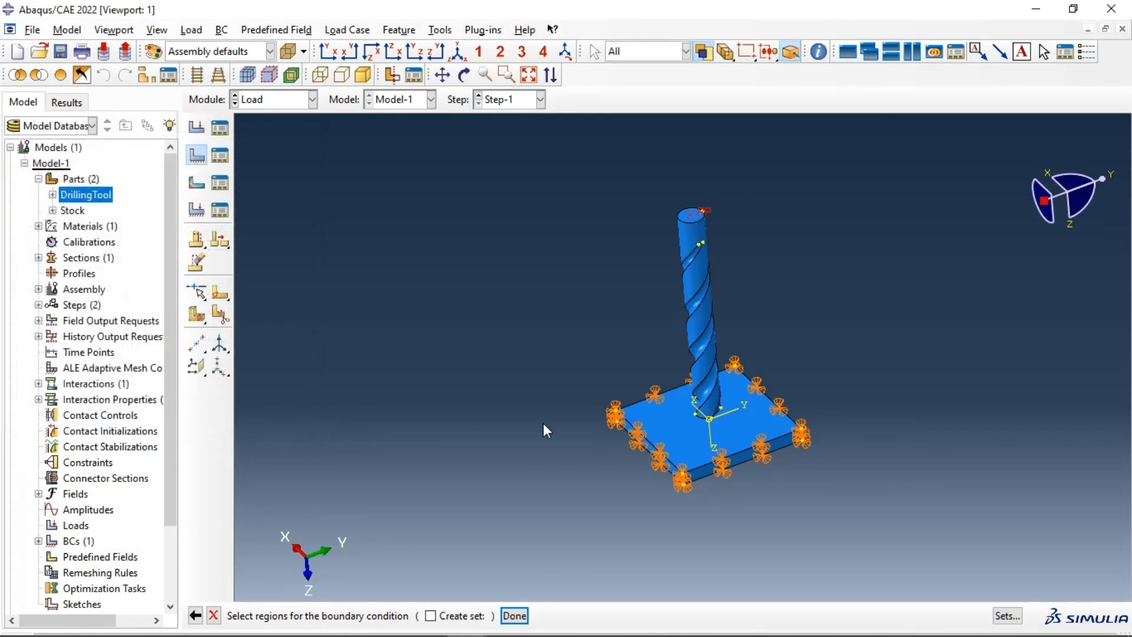
pyautogui.click(514, 615)
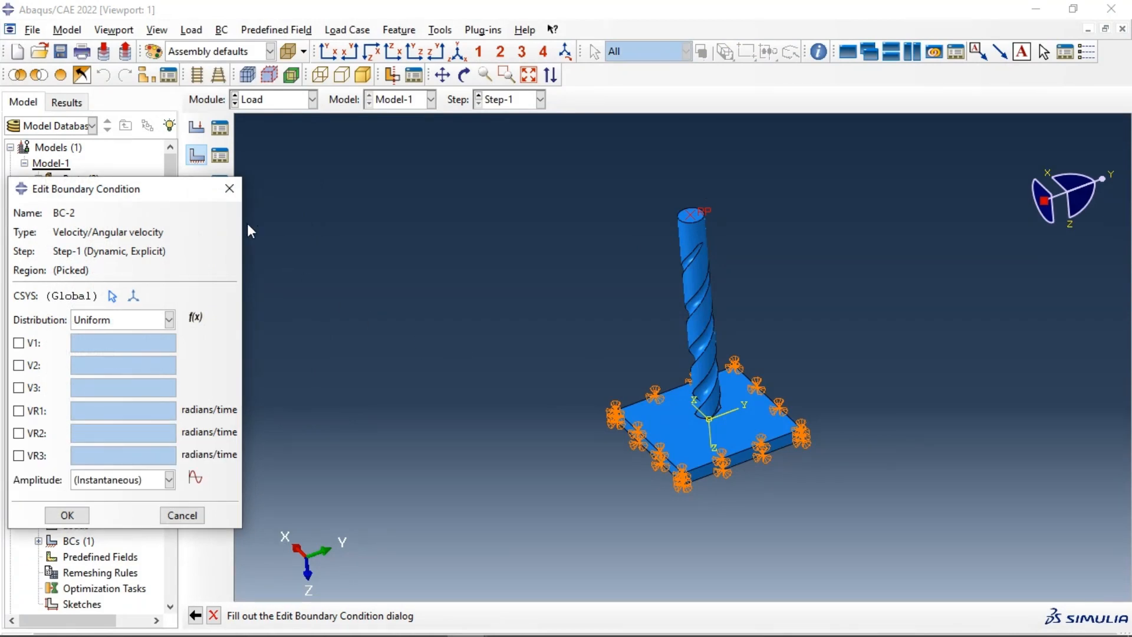
# Step: Enable all six velocity components, V1 to V3 and VR1 to VR3, for the tool's boundary condition
pyautogui.moveTo(169, 189); pyautogui.dragTo(409, 140)
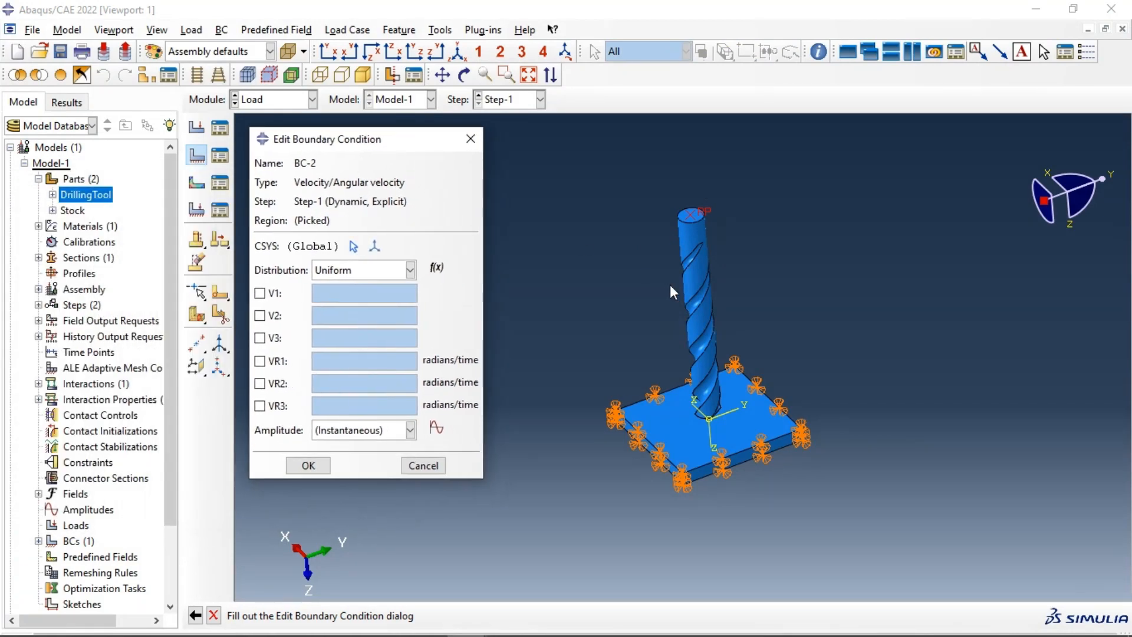
pyautogui.click(464, 74)
pyautogui.moveTo(664, 362); pyautogui.dragTo(562, 214)
pyautogui.press('Escape')
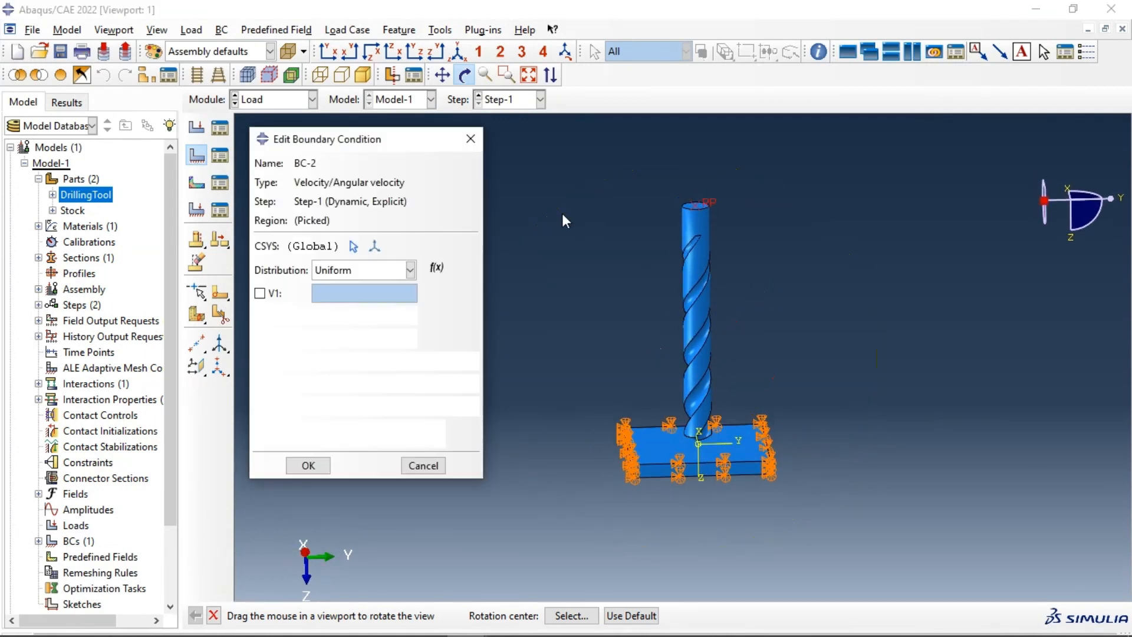
pyautogui.click(260, 293)
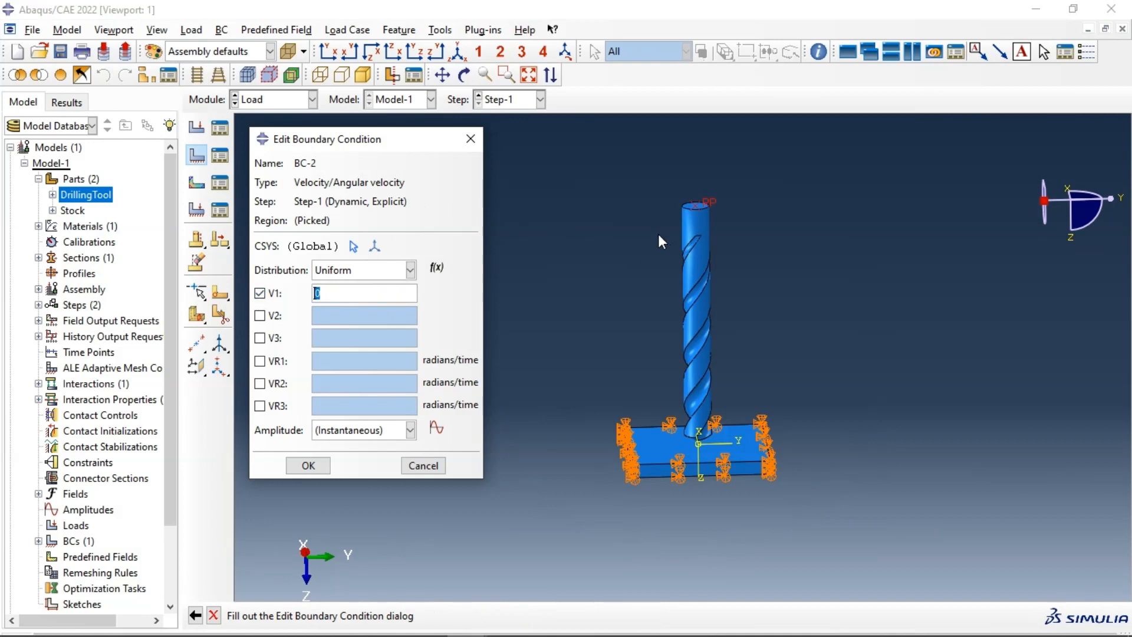
pyautogui.moveTo(700, 360)
pyautogui.keyDown('ctrl'); pyautogui.keyDown('alt'); pyautogui.mouseDown()
pyautogui.moveTo(696, 268)
pyautogui.moveTo(690, 321)
pyautogui.moveTo(709, 359)
pyautogui.mouseUp(); pyautogui.keyUp('alt'); pyautogui.keyUp('ctrl')
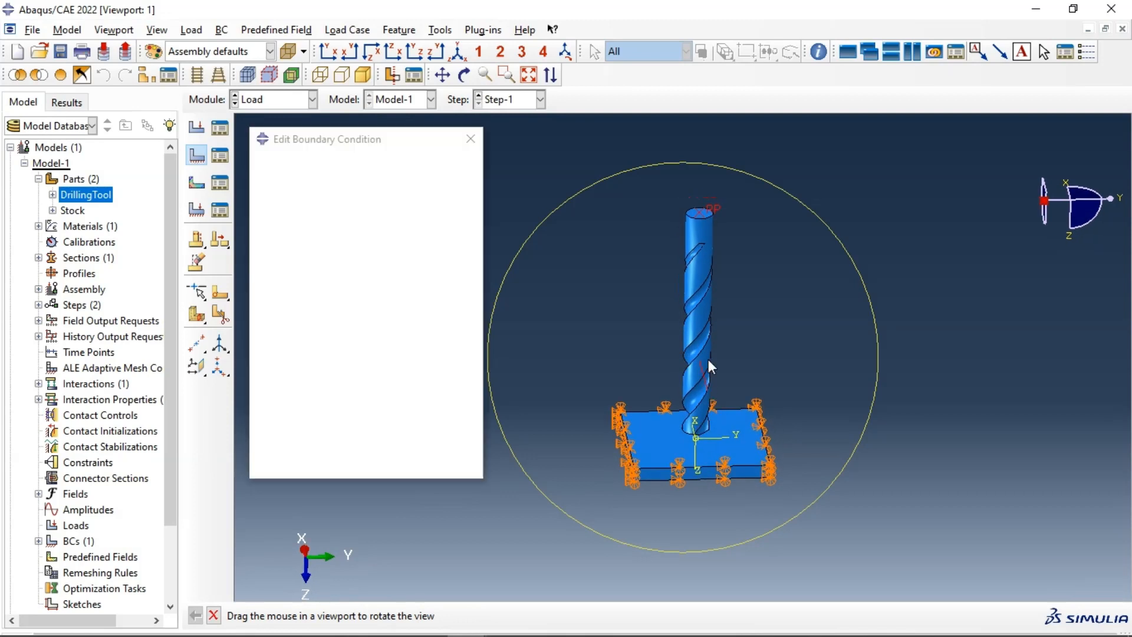
pyautogui.click(261, 315)
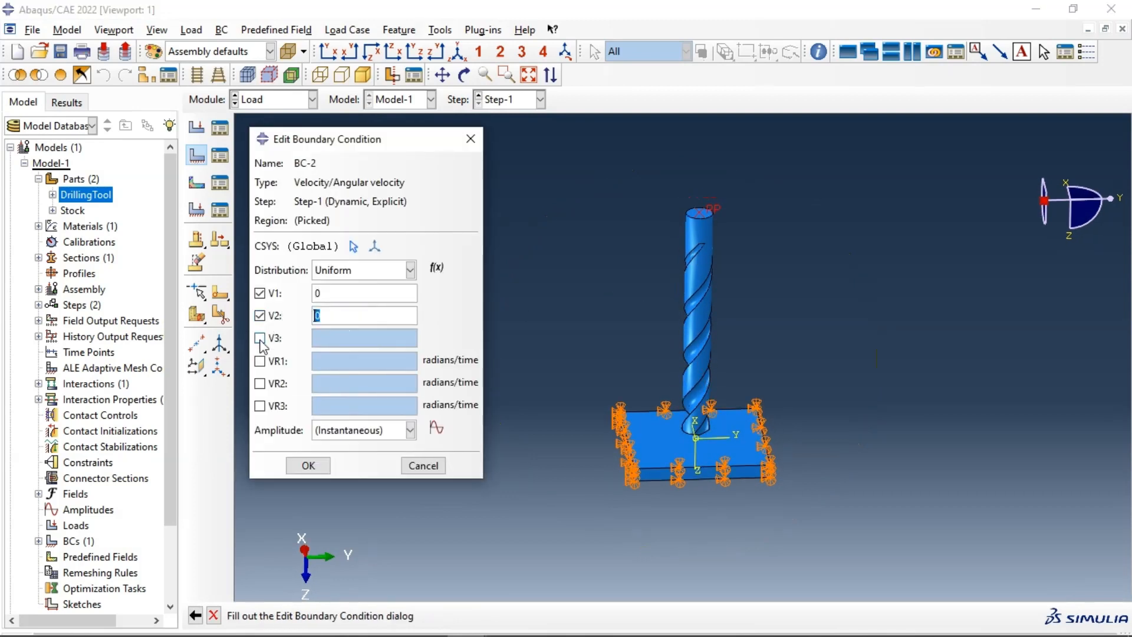
pyautogui.click(260, 338)
pyautogui.click(260, 361)
pyautogui.click(260, 383)
pyautogui.click(260, 405)
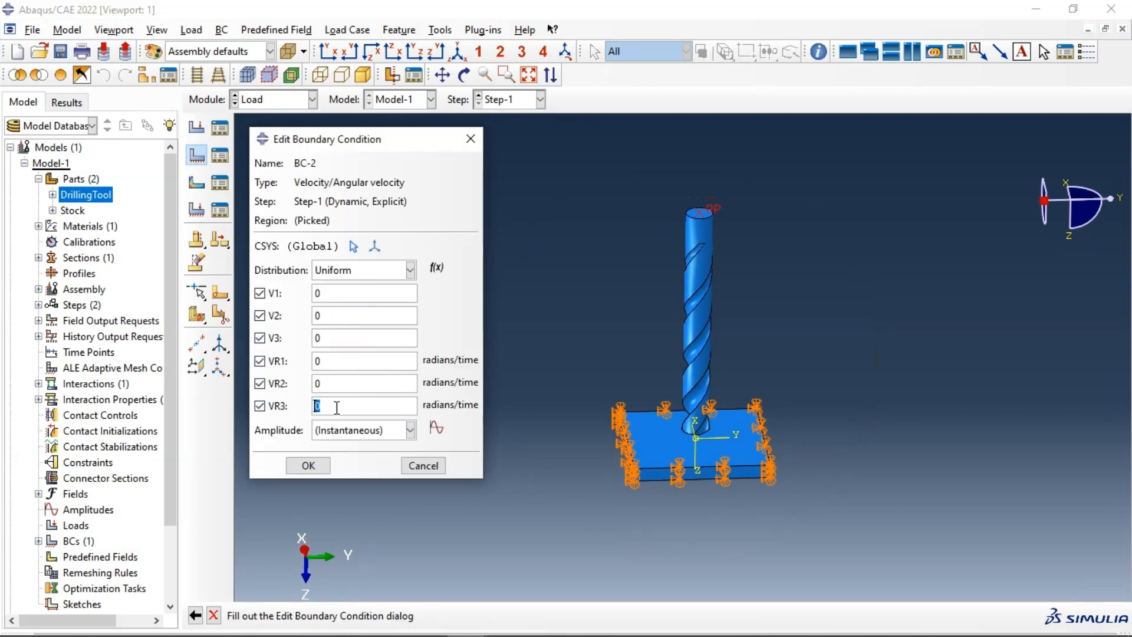
# Step: Set the tool's V3 feed velocity to 0.001
pyautogui.keyDown('ctrl'); pyautogui.keyDown('alt'); pyautogui.moveTo(706, 386); pyautogui.dragTo(705, 345); pyautogui.keyUp('alt'); pyautogui.keyUp('ctrl')
pyautogui.keyDown('ctrl'); pyautogui.keyDown('alt'); pyautogui.moveTo(696, 274); pyautogui.dragTo(716, 345); pyautogui.keyUp('alt'); pyautogui.keyUp('ctrl')
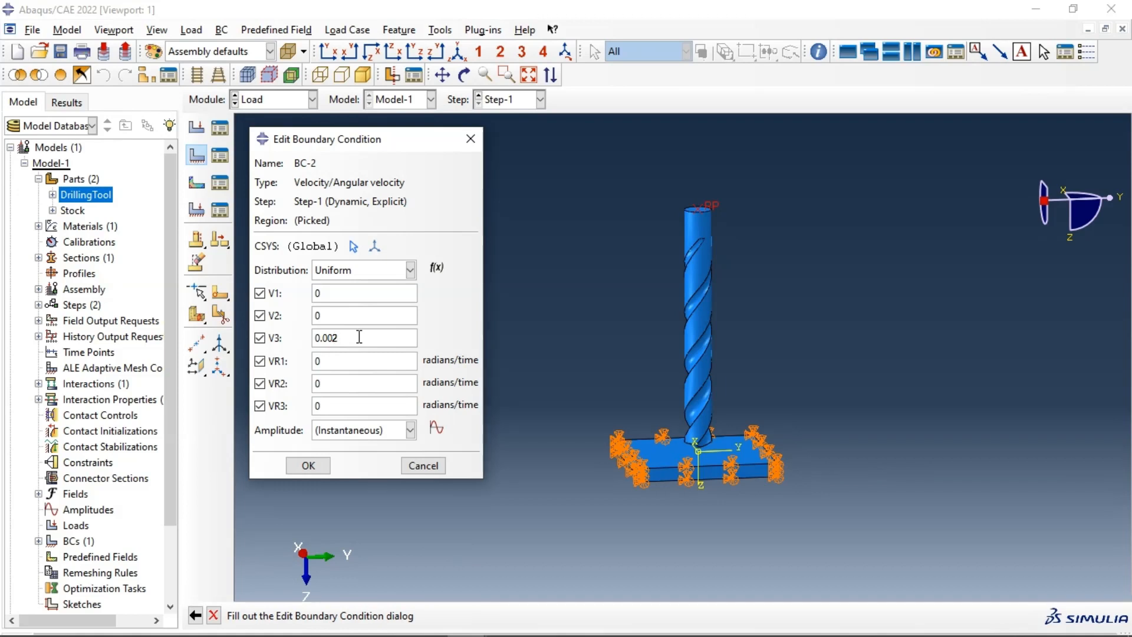
pyautogui.press('BackSpace')
pyautogui.write('1')
pyautogui.tripleClick(352, 336)
pyautogui.click(337, 338)
pyautogui.write('m-s')
pyautogui.moveTo(340, 339); pyautogui.dragTo(360, 339)
pyautogui.click(365, 342)
pyautogui.press('BackSpace')
pyautogui.press('BackSpace')
pyautogui.press('BackSpace')
pyautogui.press('BackSpace')
# Step: Set the tool's VR3 angular velocity to 0.02 radians/time and accept the velocity boundary condition
pyautogui.moveTo(346, 406); pyautogui.dragTo(315, 409)
pyautogui.write('0.02')
pyautogui.moveTo(337, 410); pyautogui.dragTo(313, 407)
pyautogui.moveTo(344, 339)
pyautogui.mouseDown()
pyautogui.moveTo(313, 339)
pyautogui.moveTo(339, 339)
pyautogui.mouseUp()
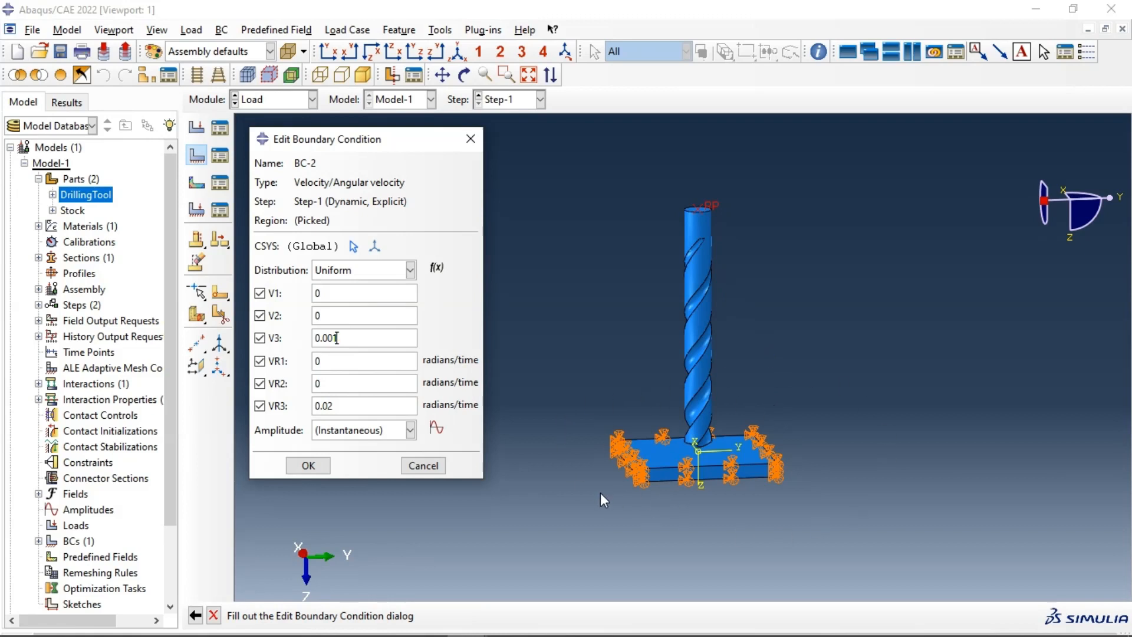
pyautogui.click(307, 466)
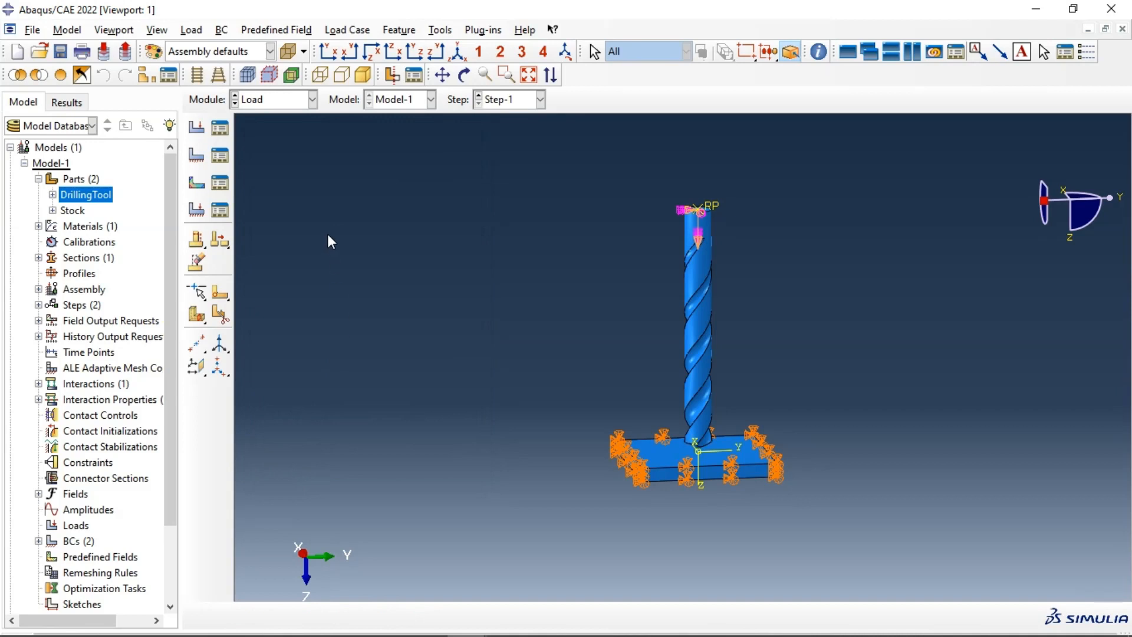
# Step: Return to the Step module and set the time period of Step-1 to 1
pyautogui.click(272, 99)
pyautogui.click(272, 176)
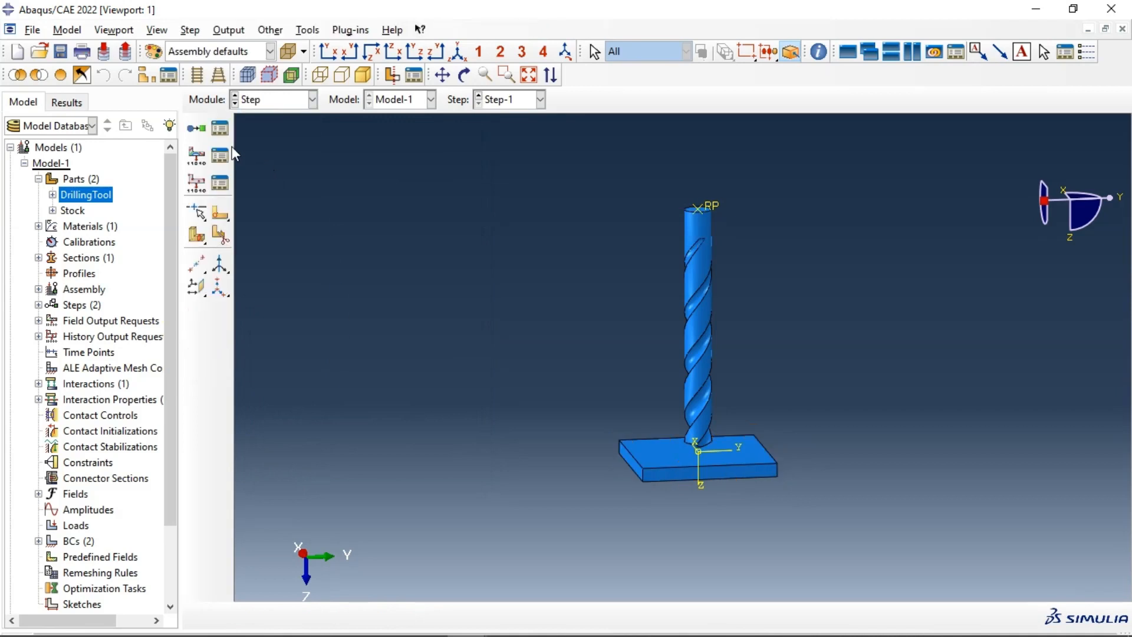
pyautogui.click(221, 130)
pyautogui.click(372, 201)
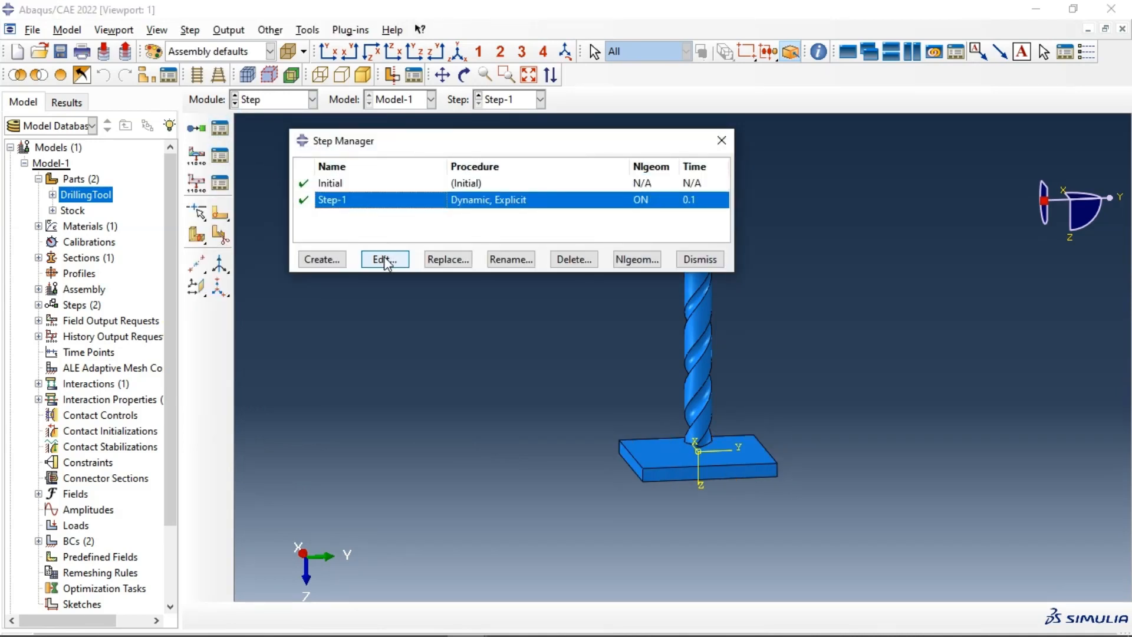
pyautogui.click(385, 259)
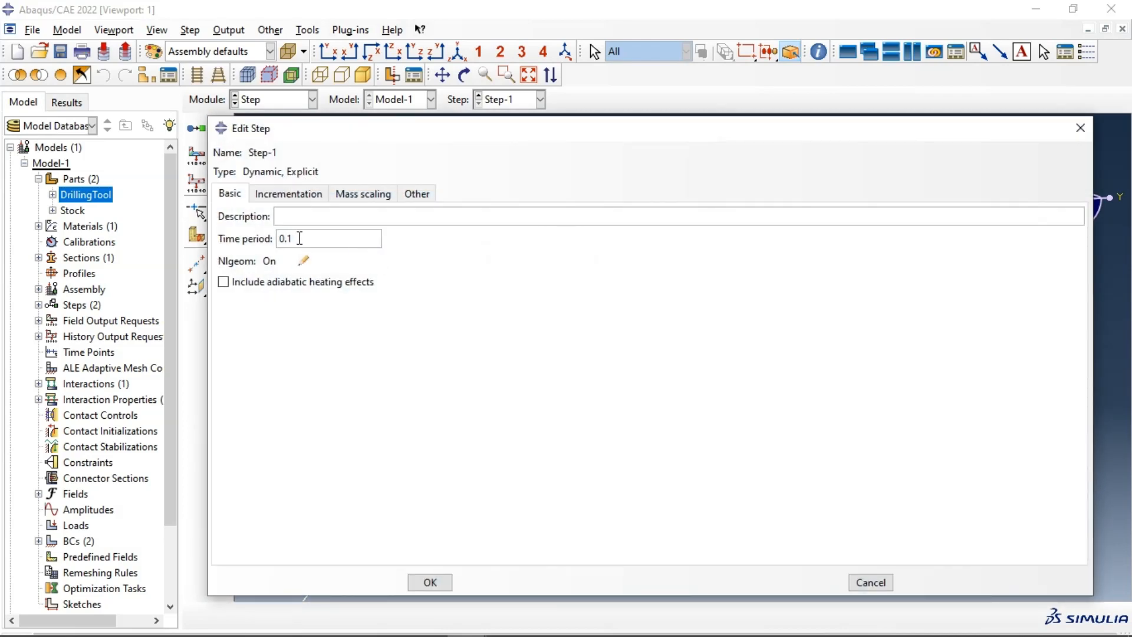
pyautogui.moveTo(298, 238); pyautogui.dragTo(278, 242)
pyautogui.write('10')
pyautogui.doubleClick(290, 243)
pyautogui.moveTo(293, 239); pyautogui.dragTo(280, 238)
pyautogui.write('1')
pyautogui.click(431, 581)
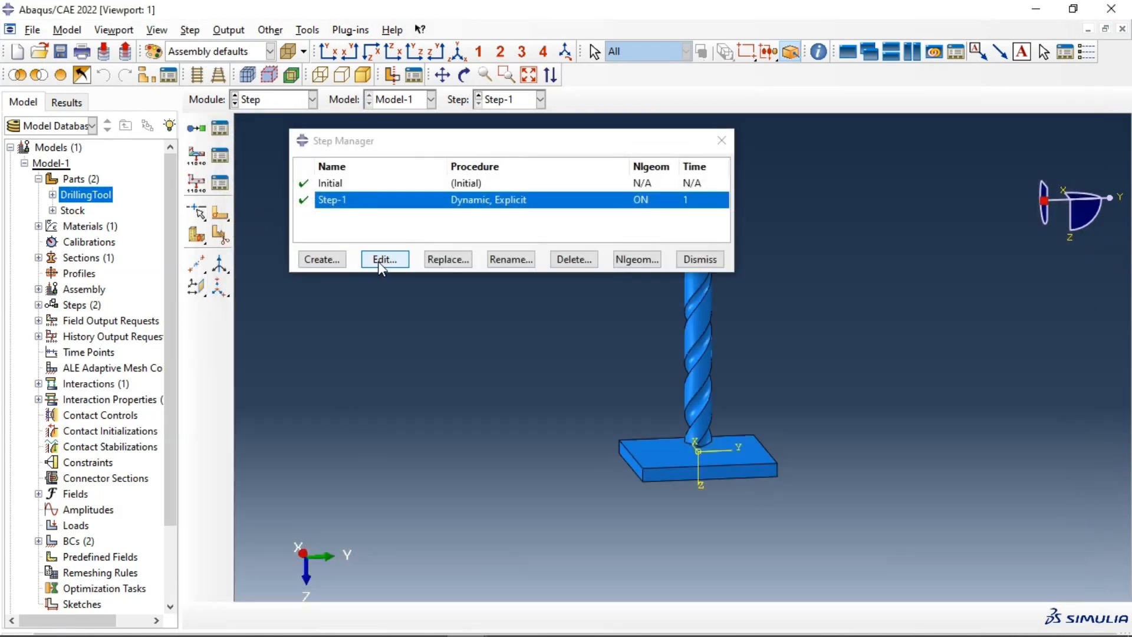
# Step: Edit the tool's velocity boundary condition BC-2 in the Load module, setting its V3 feed velocity to 0.0001
pyautogui.click(260, 102)
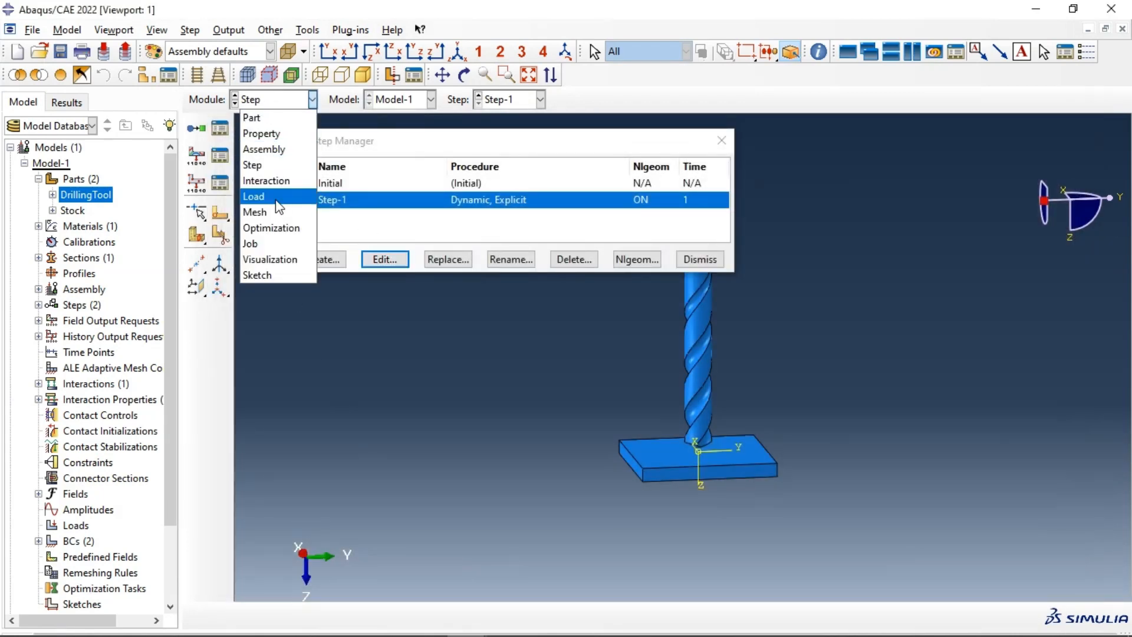
pyautogui.click(276, 201)
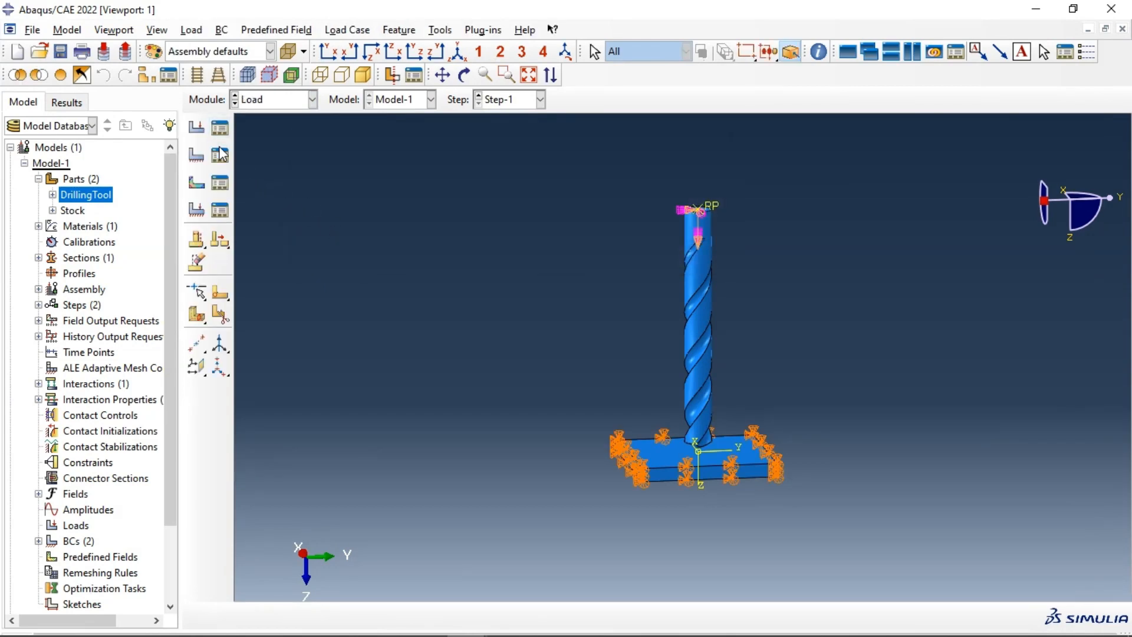
pyautogui.click(220, 155)
pyautogui.click(239, 159)
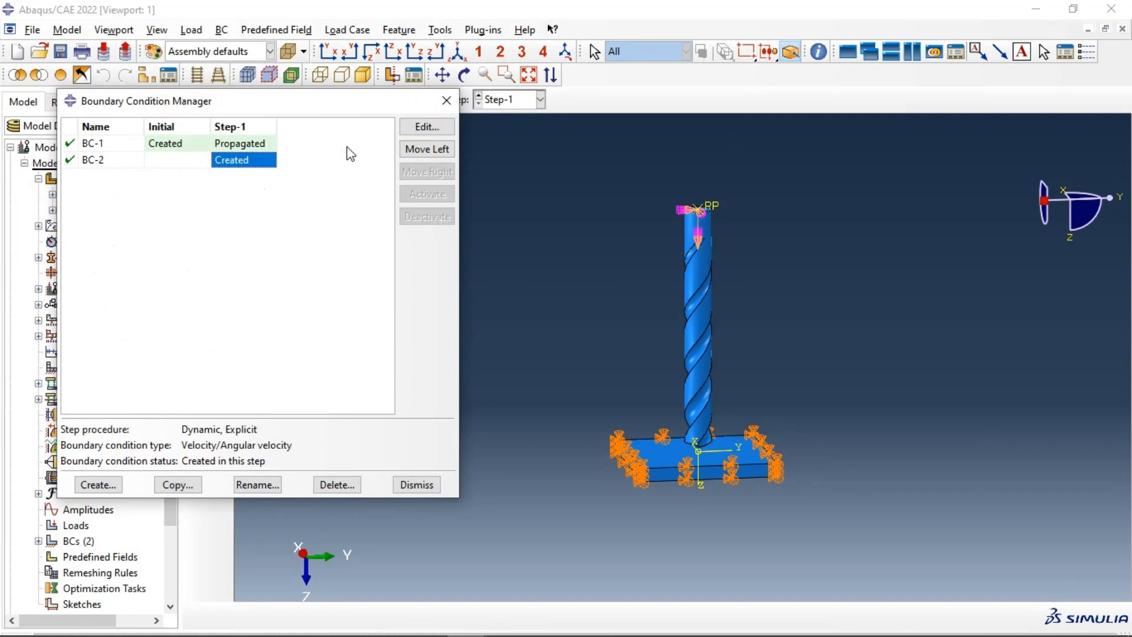
pyautogui.click(427, 126)
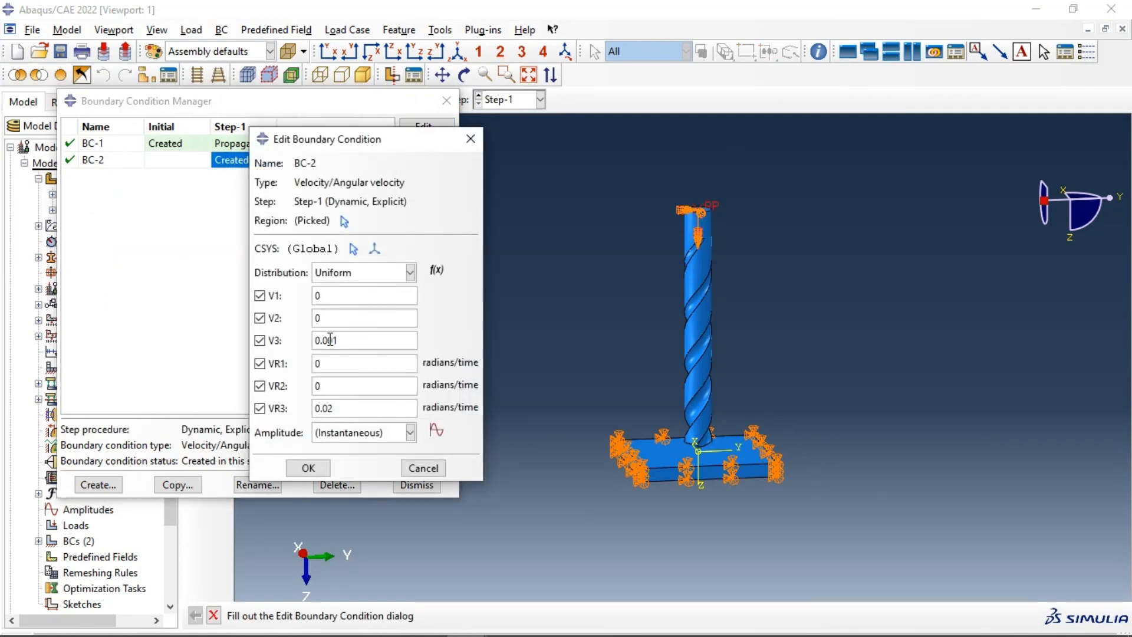
pyautogui.click(333, 338)
pyautogui.write('0')
pyautogui.moveTo(331, 341); pyautogui.dragTo(349, 341)
pyautogui.click(350, 341)
pyautogui.moveTo(349, 341); pyautogui.dragTo(314, 342)
pyautogui.click(351, 343)
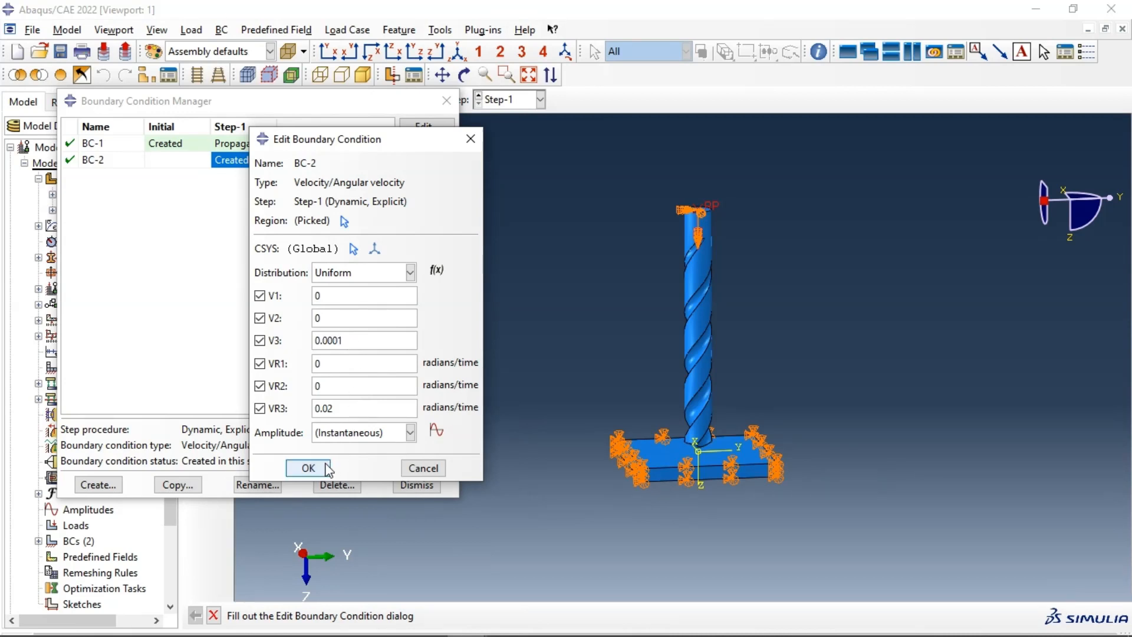
pyautogui.click(308, 468)
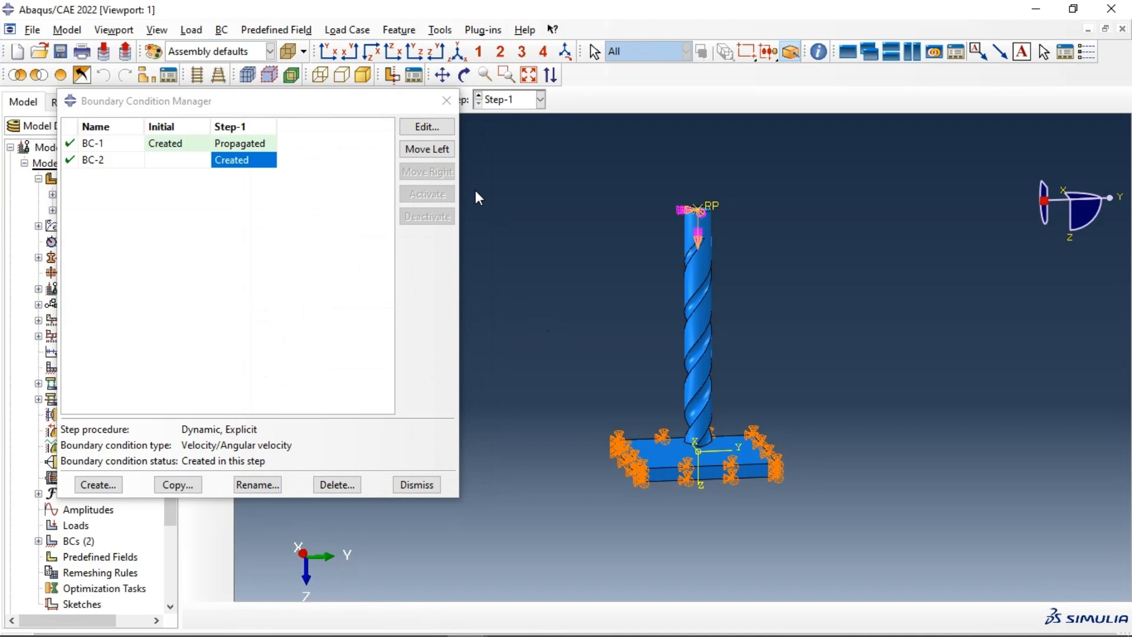
pyautogui.click(446, 101)
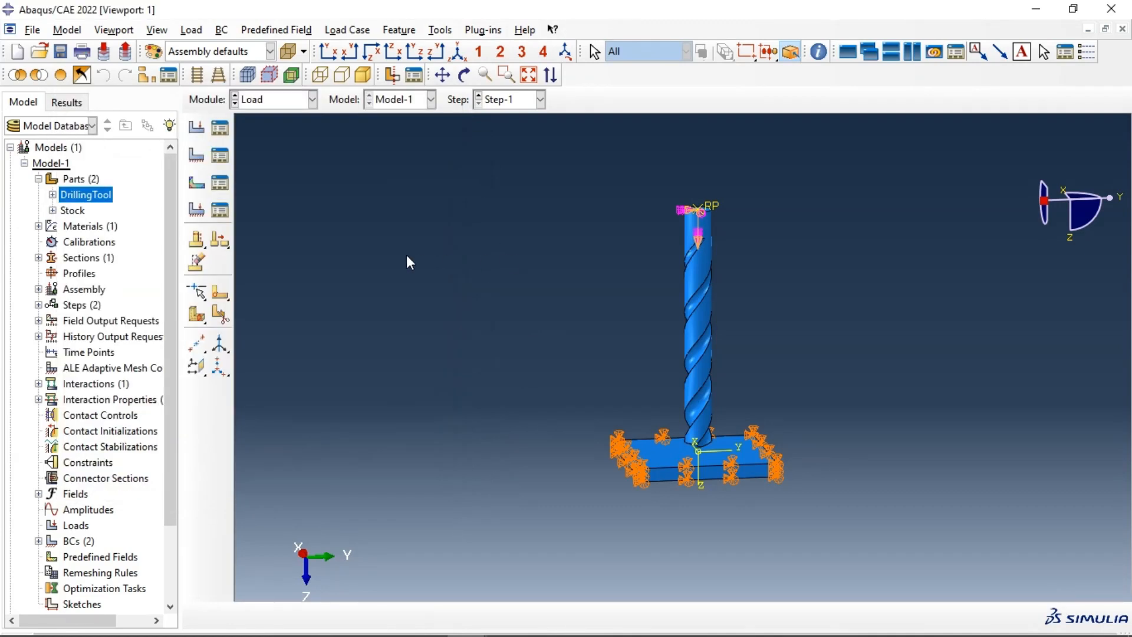
# Step: Go to the Job module and create a job named Drilling from Model-1
pyautogui.click(268, 102)
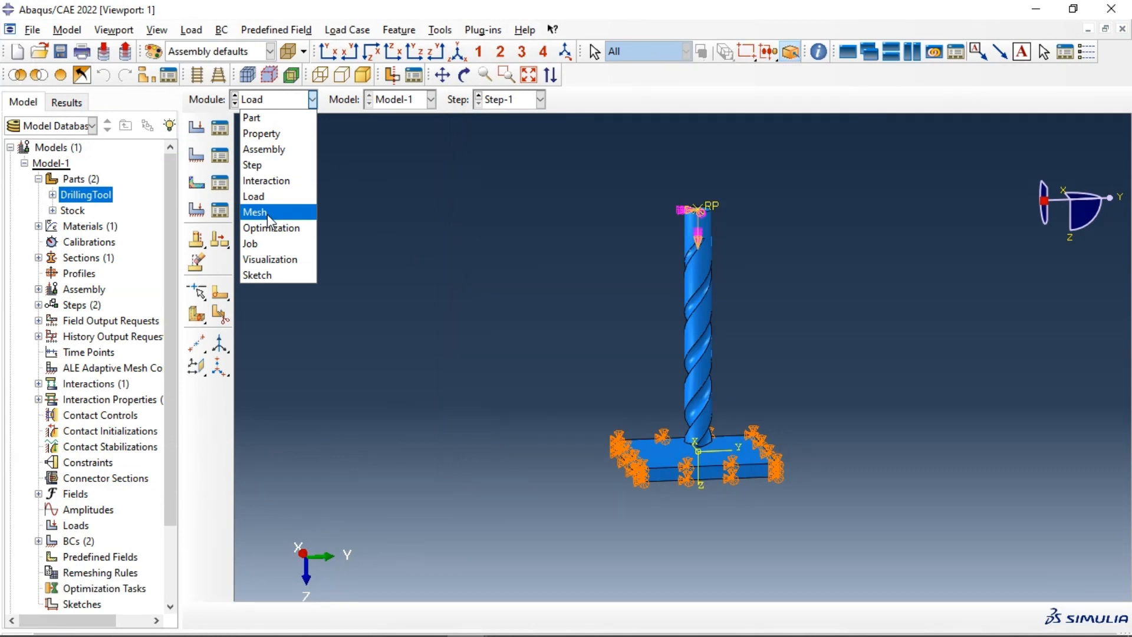
pyautogui.click(263, 243)
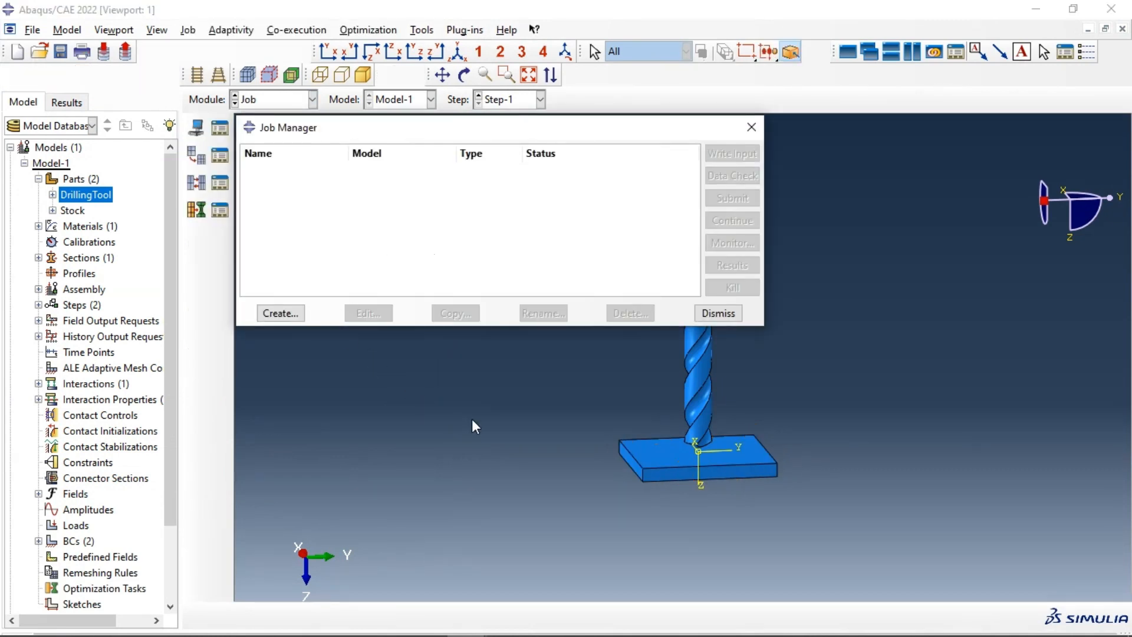
pyautogui.click(291, 314)
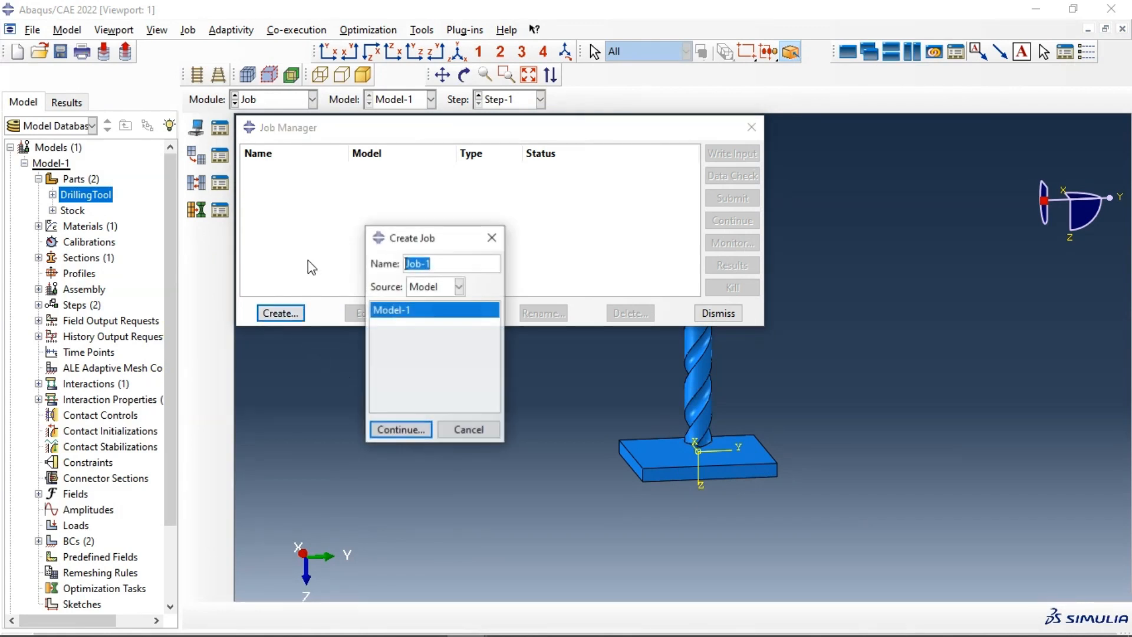
pyautogui.write('Dril')
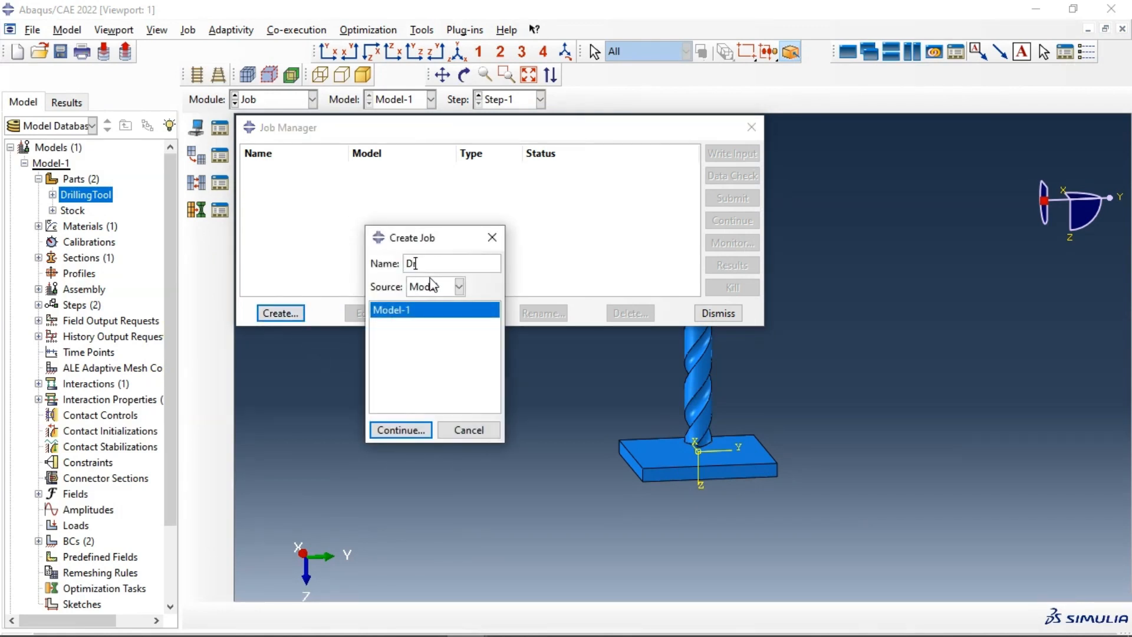
pyautogui.write('ling')
pyautogui.click(390, 431)
# Step: Enable multiple processors for the Drilling job with 2 processors, accept the settings and run a data check
pyautogui.click(403, 206)
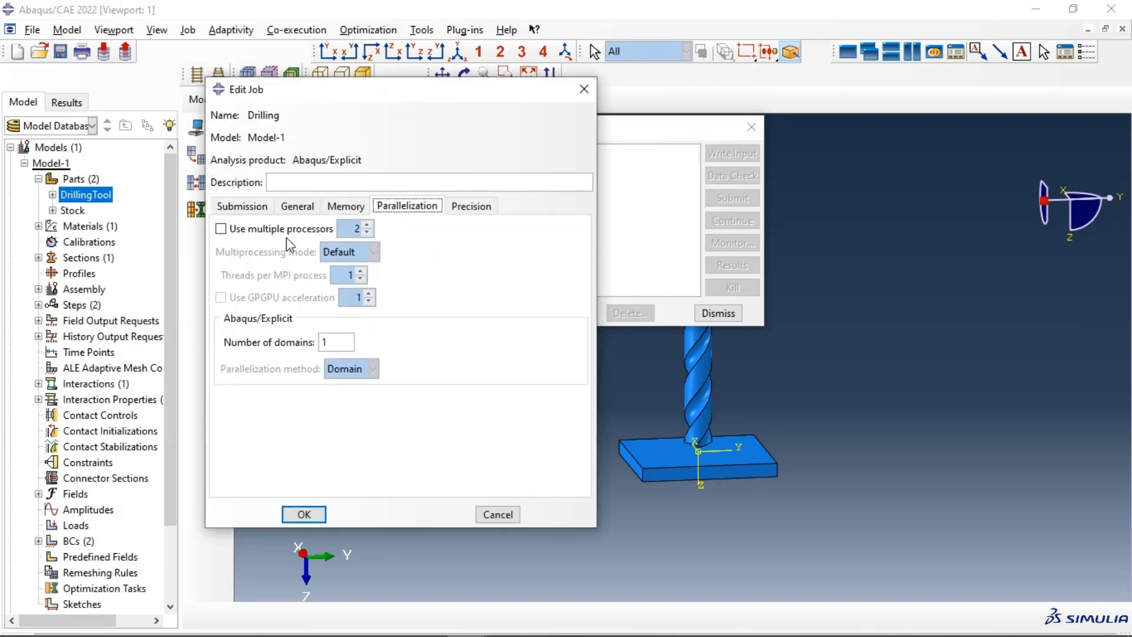
pyautogui.click(286, 230)
pyautogui.click(305, 516)
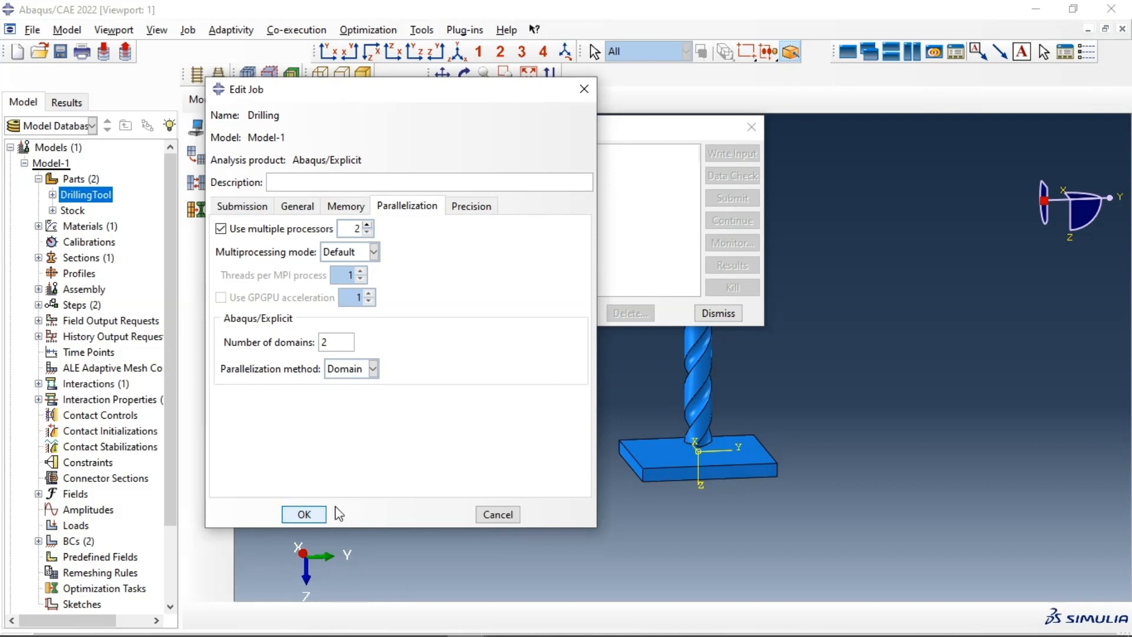
pyautogui.click(731, 177)
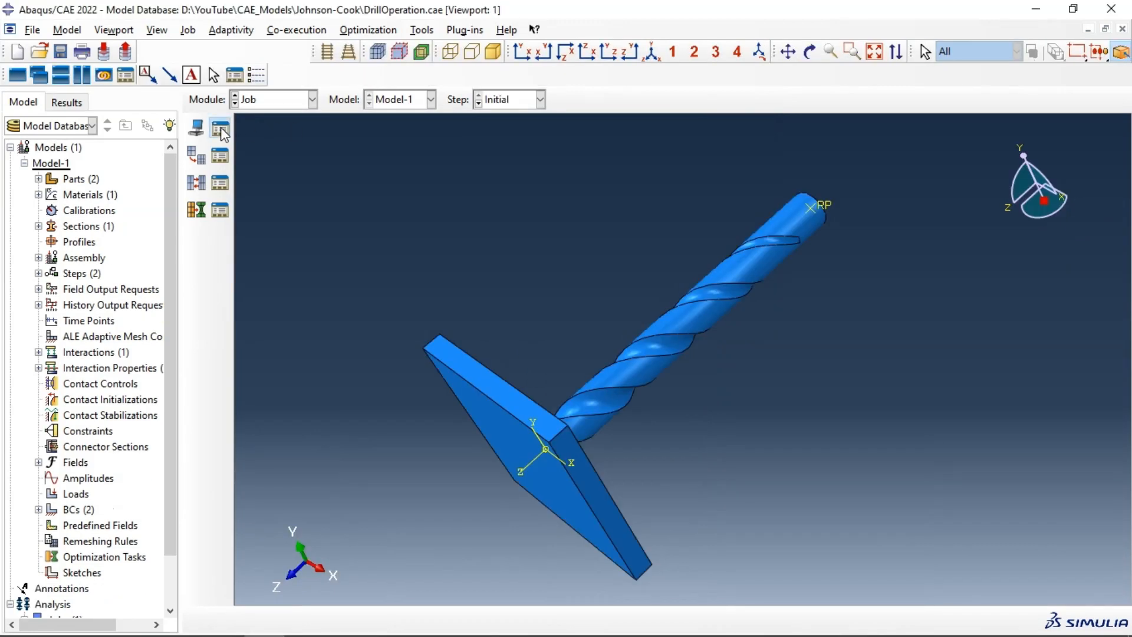
# Step: Load the Drilling job's results, plot the Mises stress contours on the deformed shape and animate the time history
pyautogui.click(220, 130)
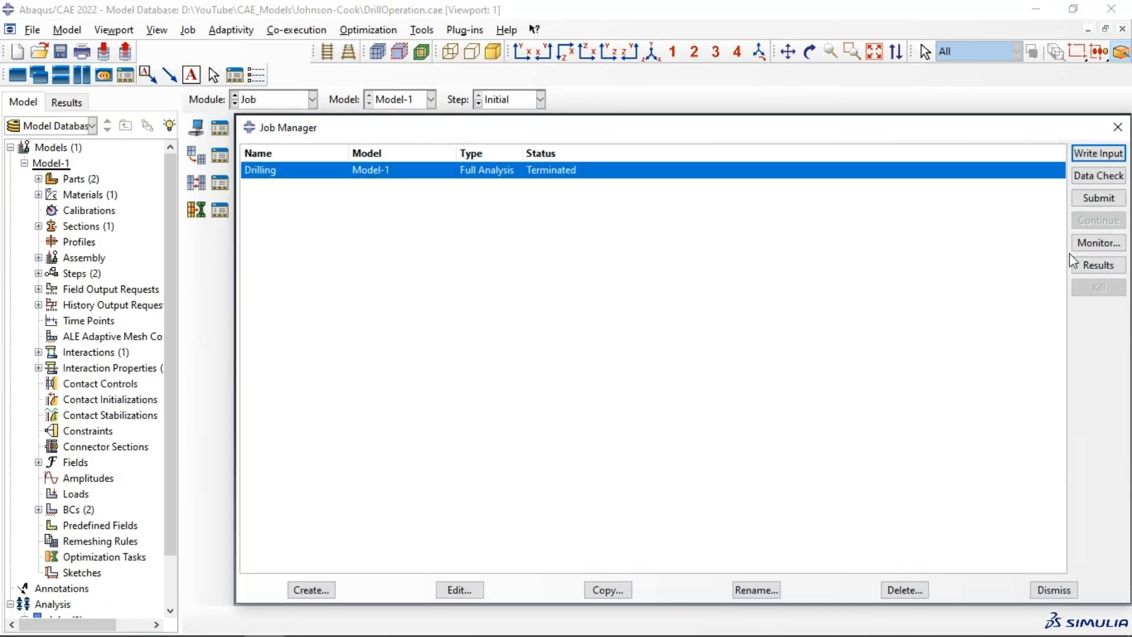
pyautogui.click(1087, 266)
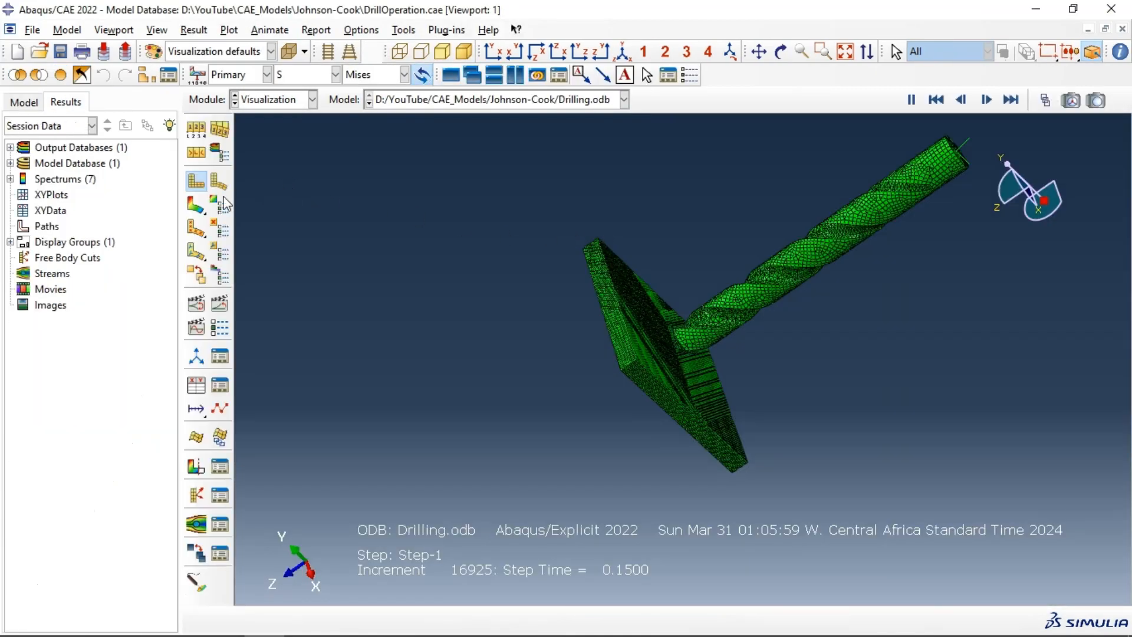
pyautogui.click(196, 206)
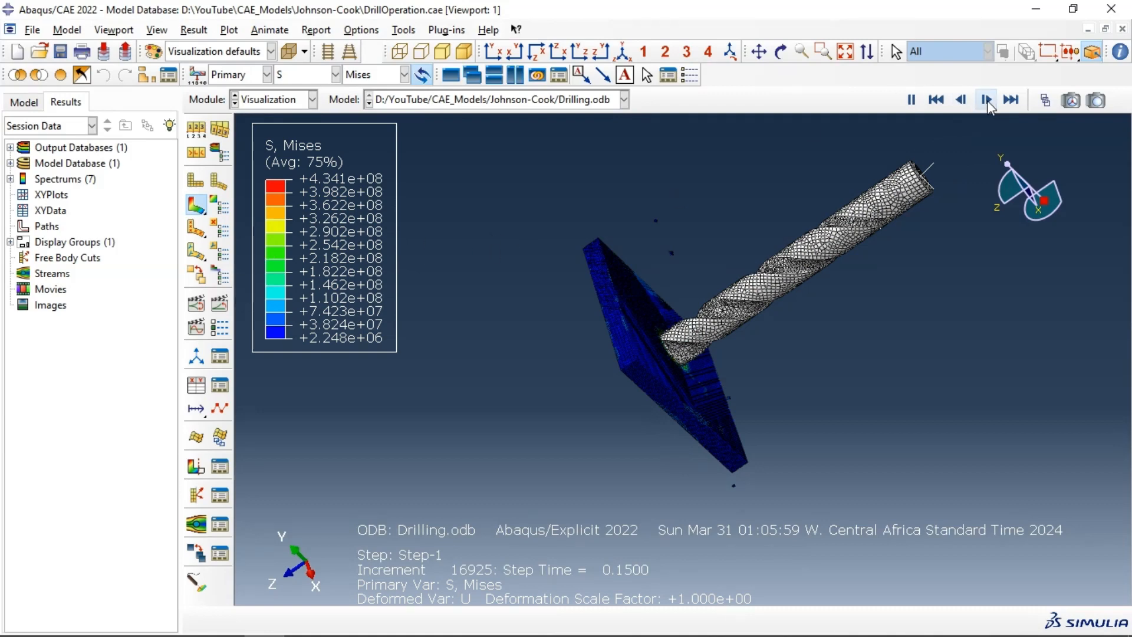
pyautogui.click(224, 306)
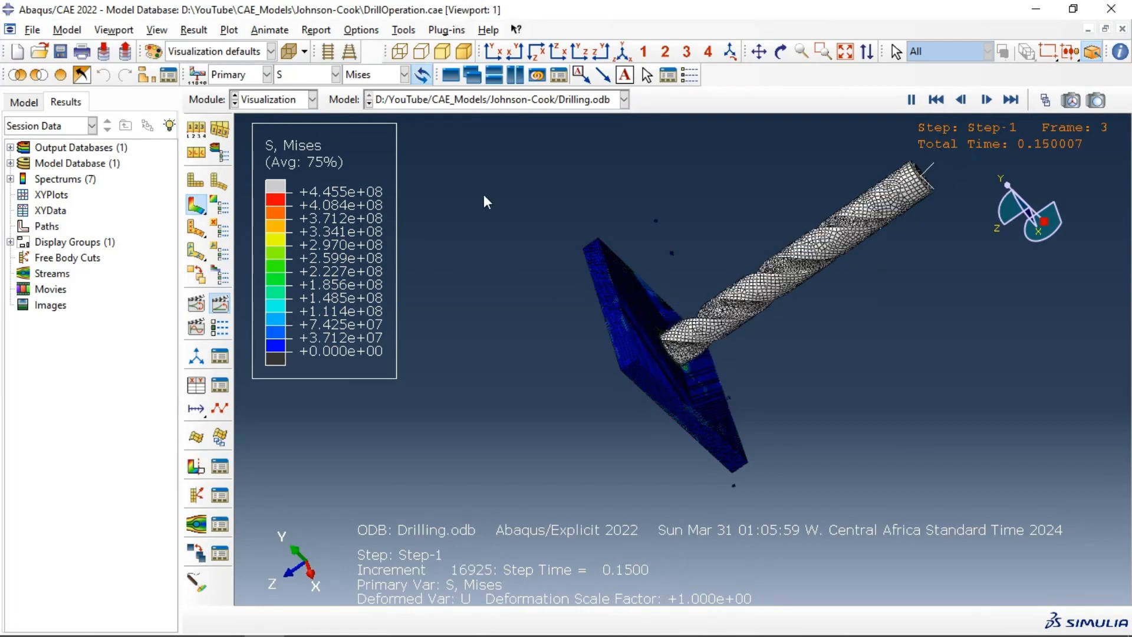
# Step: Set the visible edges of the superimposed plot to Free edges
pyautogui.click(497, 55)
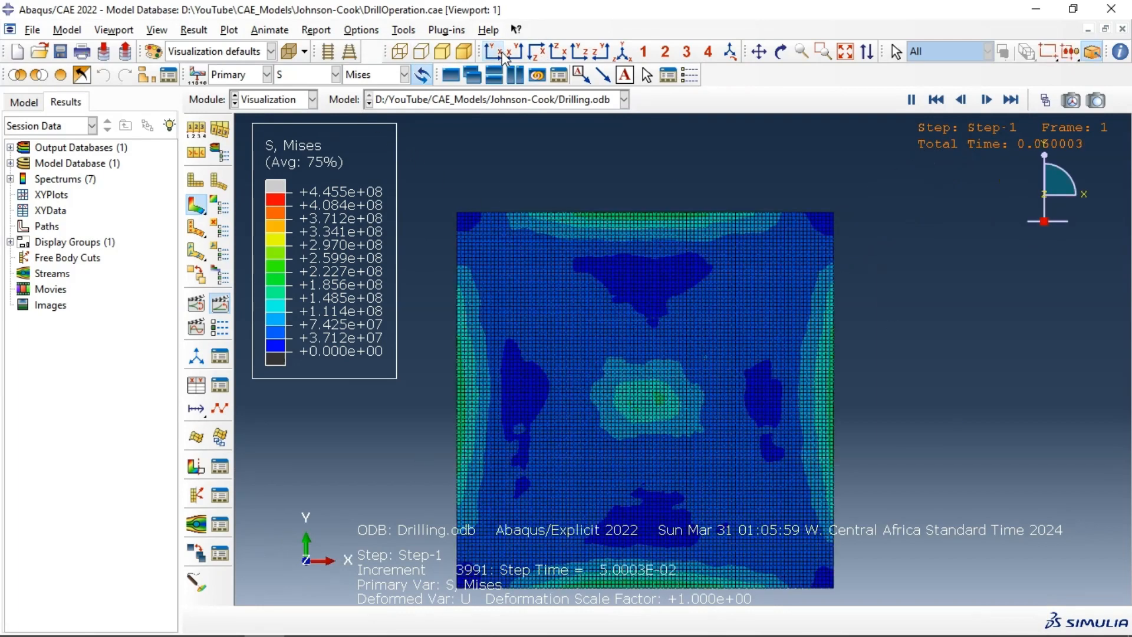
pyautogui.click(514, 54)
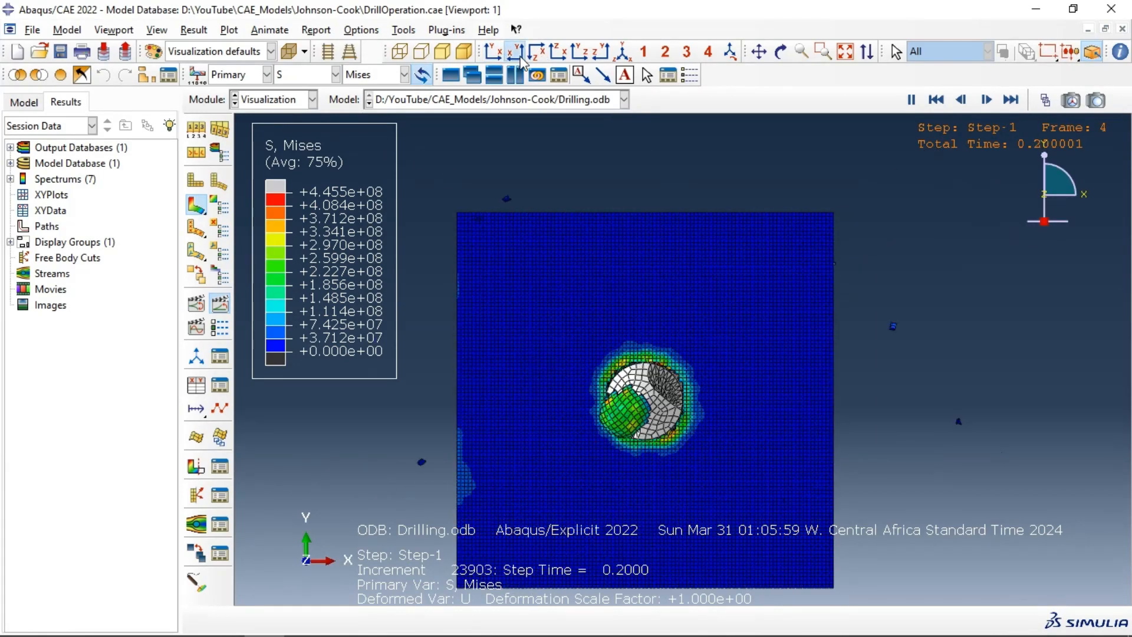
pyautogui.click(536, 54)
pyautogui.click(557, 55)
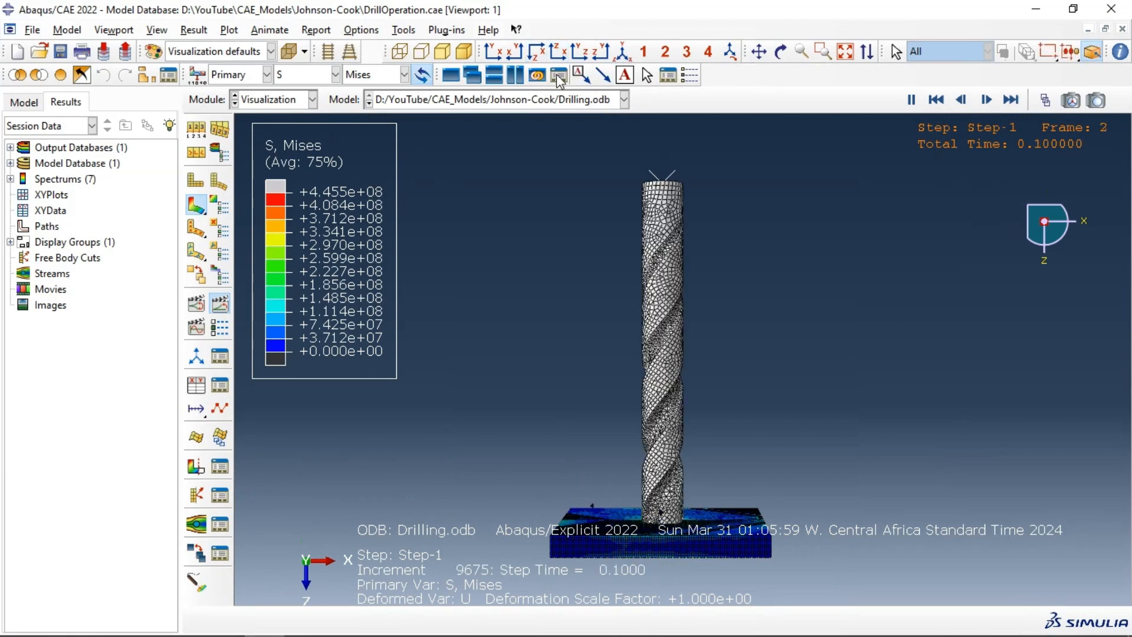
pyautogui.scroll(3, 554, 191)
pyautogui.scroll(-5, 639, 458)
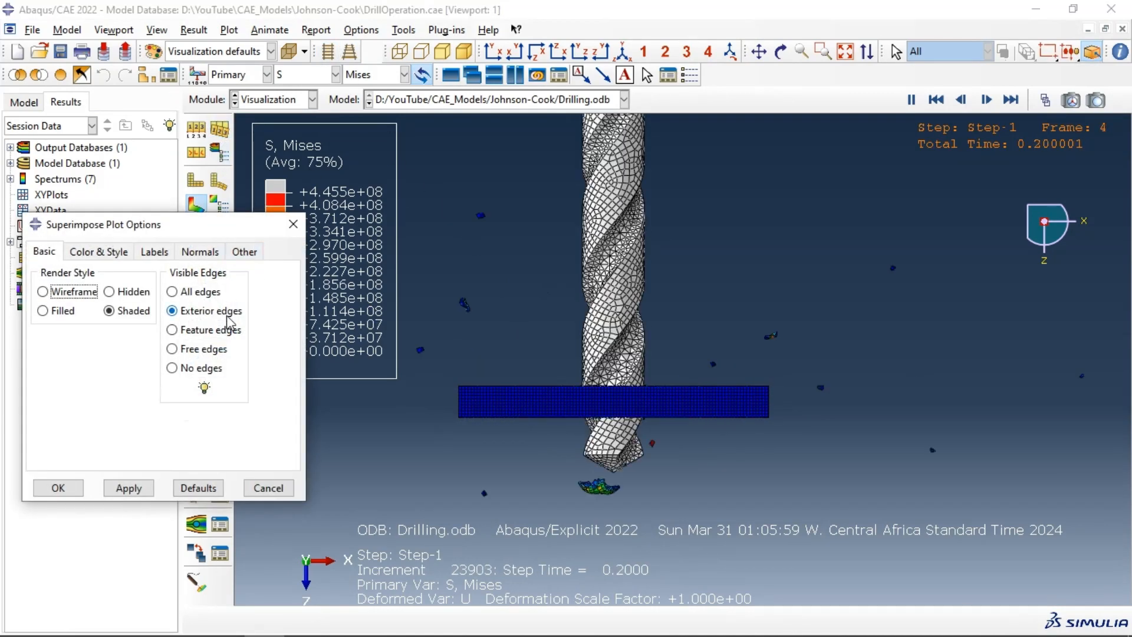
pyautogui.click(197, 350)
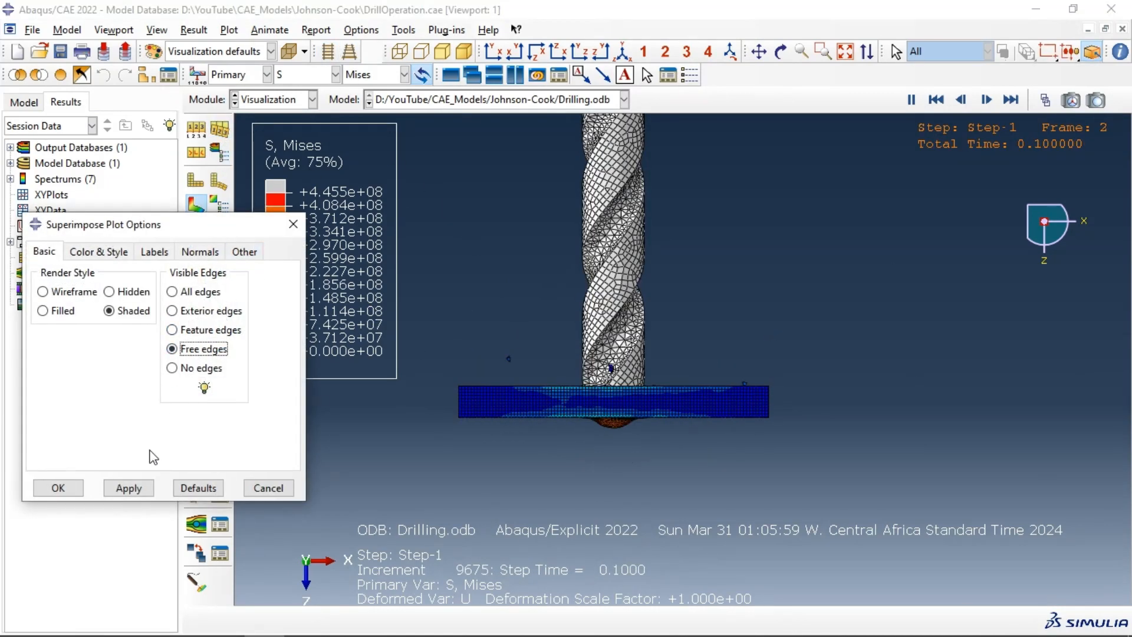
pyautogui.click(58, 488)
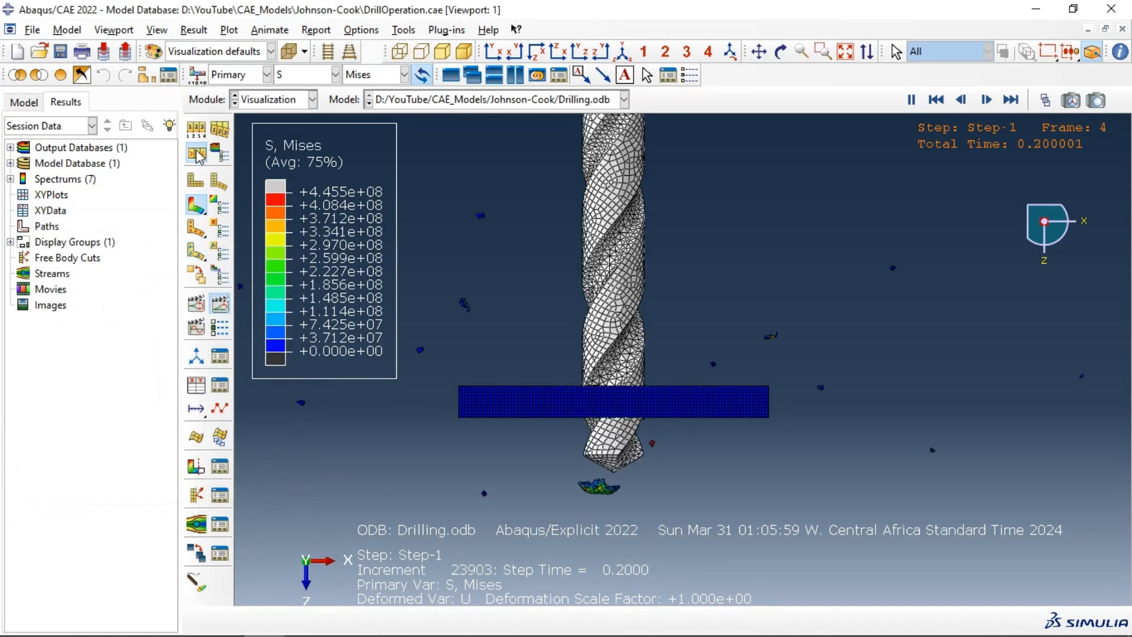
pyautogui.click(215, 156)
pyautogui.click(355, 90)
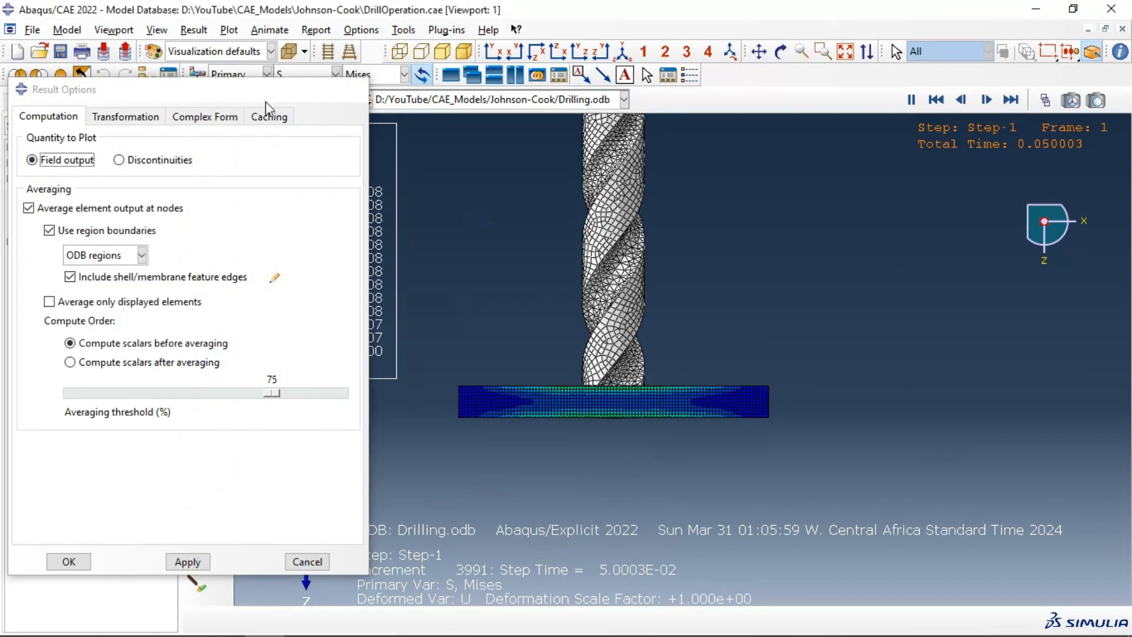
# Step: Set the common plot options to show Free edges only, removing the mesh lines from the contour plot
pyautogui.click(220, 128)
pyautogui.click(309, 244)
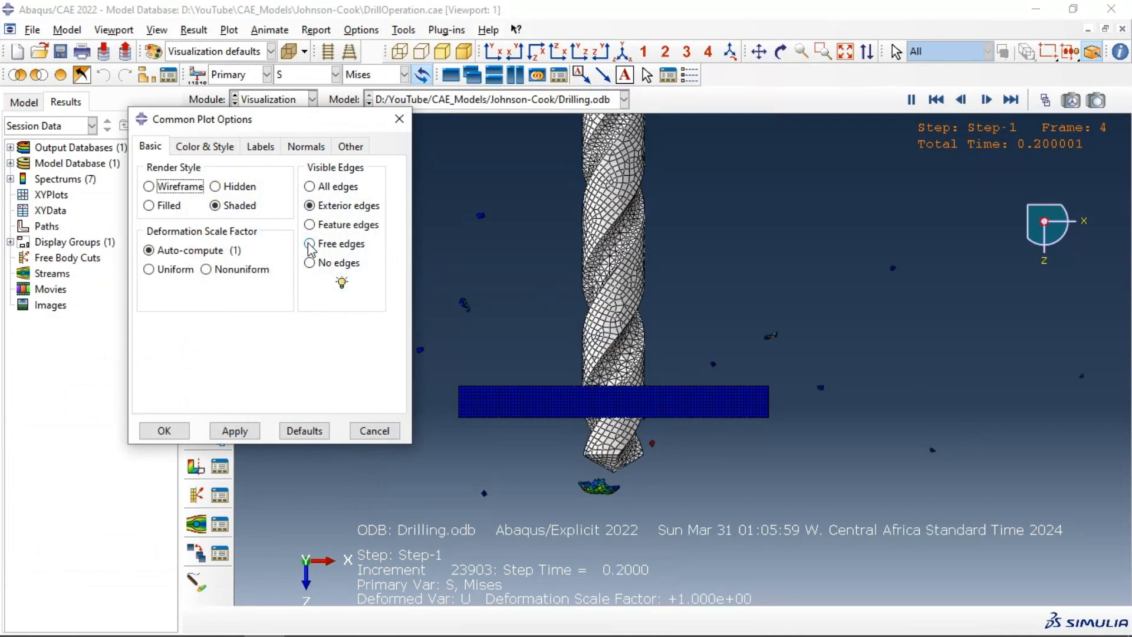
pyautogui.click(225, 432)
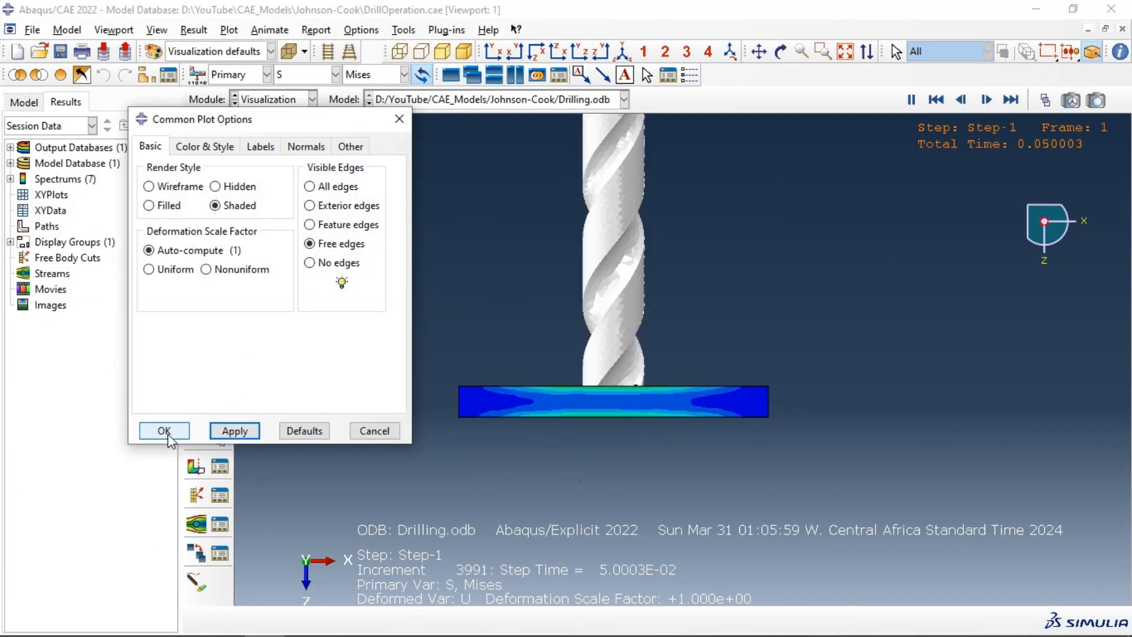
pyautogui.click(162, 430)
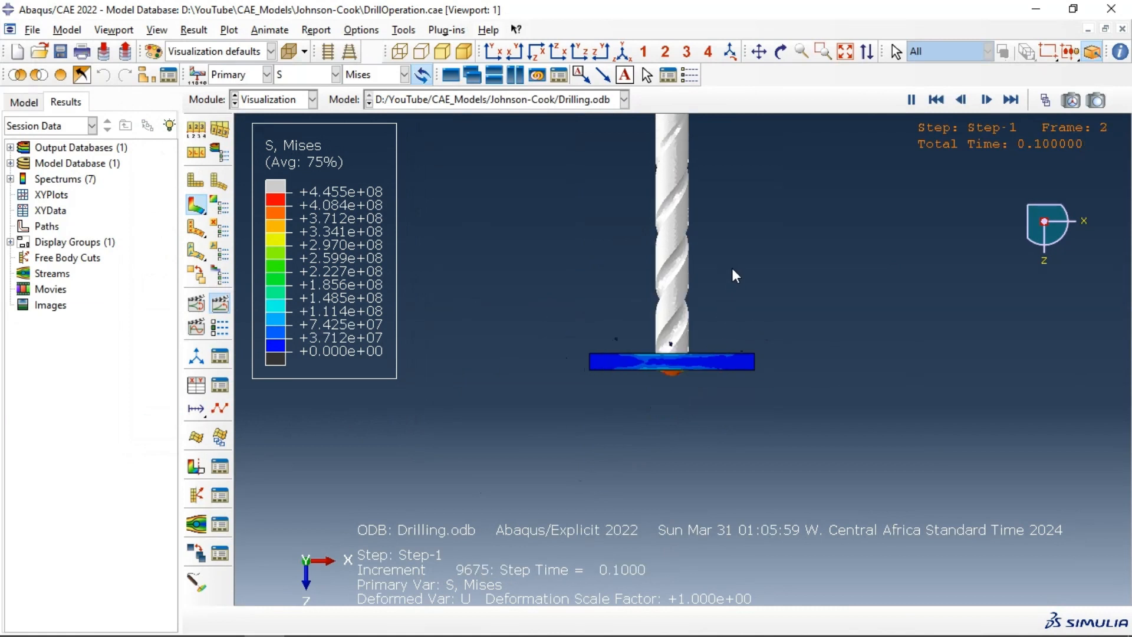
# Step: Switch the animated contour plot's primary variable to SDEG
pyautogui.keyDown('ctrl'); pyautogui.keyDown('alt'); pyautogui.moveTo(731, 282); pyautogui.dragTo(727, 299, button='middle'); pyautogui.keyUp('alt'); pyautogui.keyUp('ctrl')
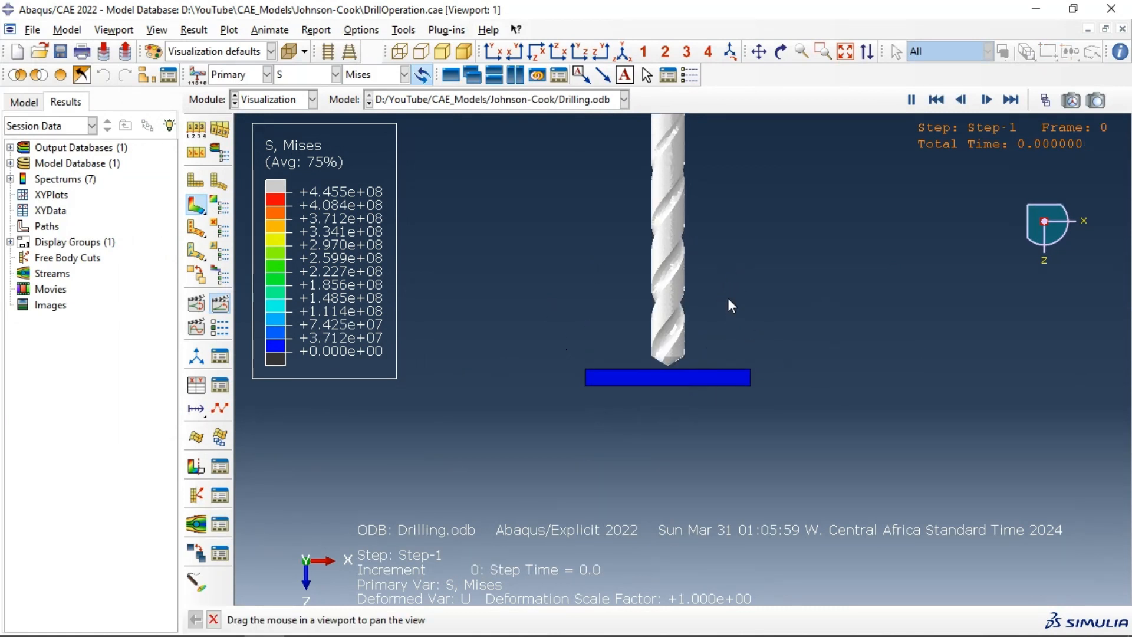
pyautogui.click(781, 53)
pyautogui.moveTo(733, 227); pyautogui.dragTo(746, 328)
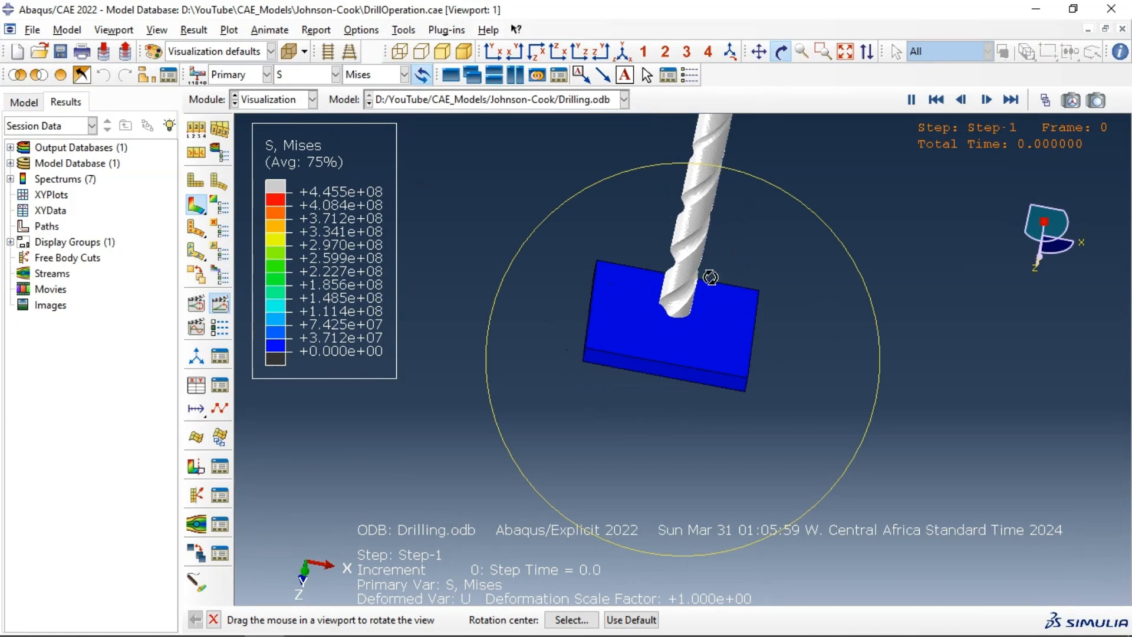
pyautogui.scroll(5, 718, 177)
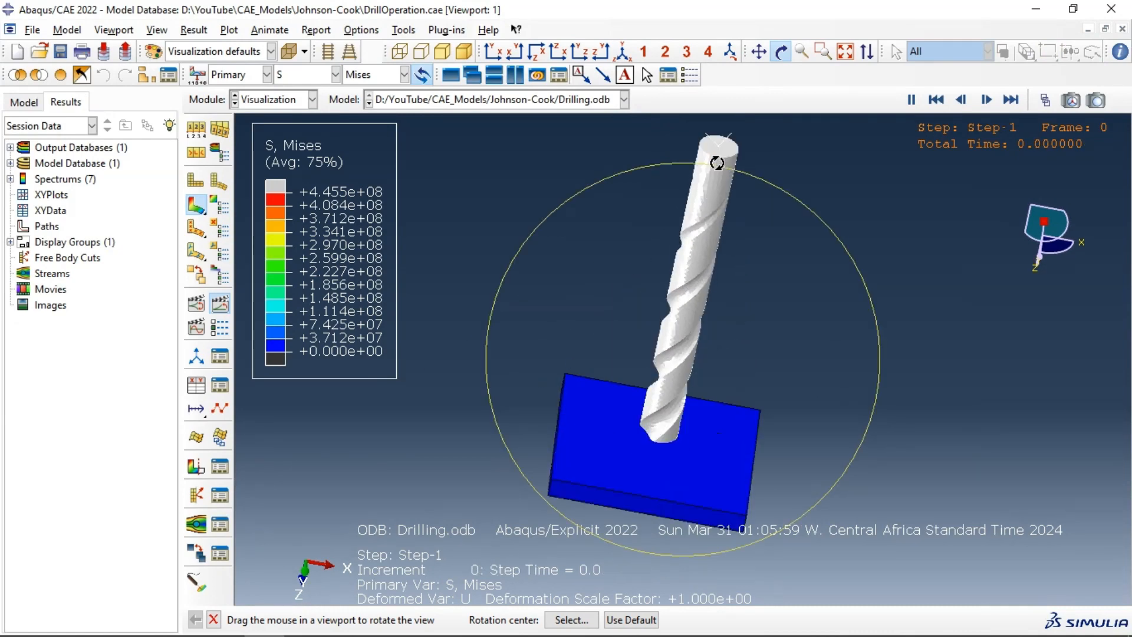
pyautogui.click(781, 52)
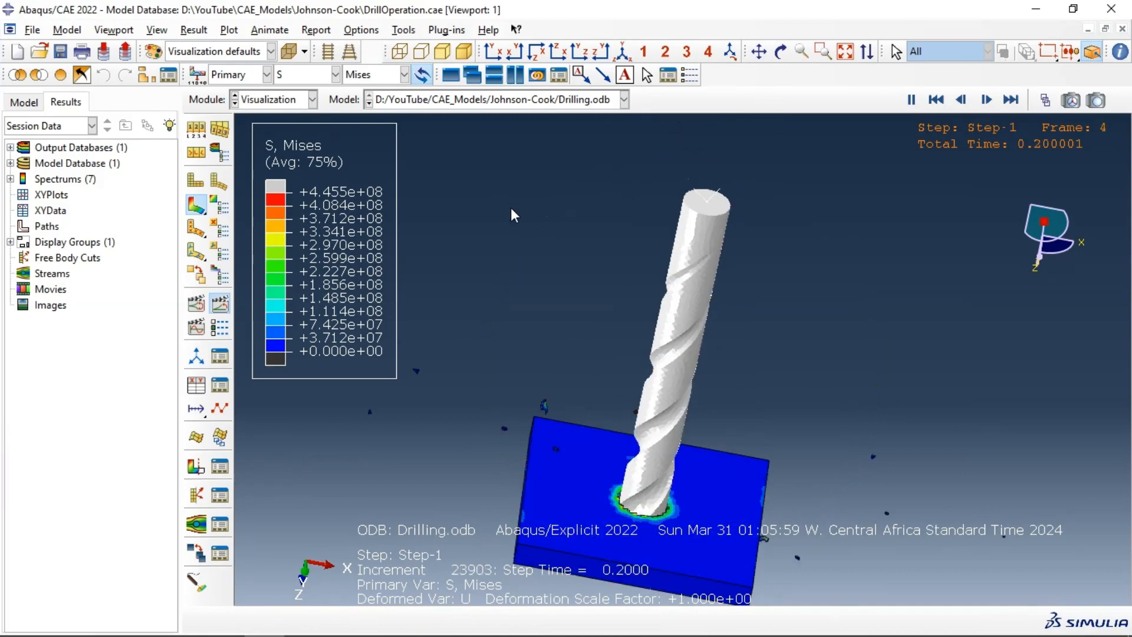
pyautogui.click(335, 74)
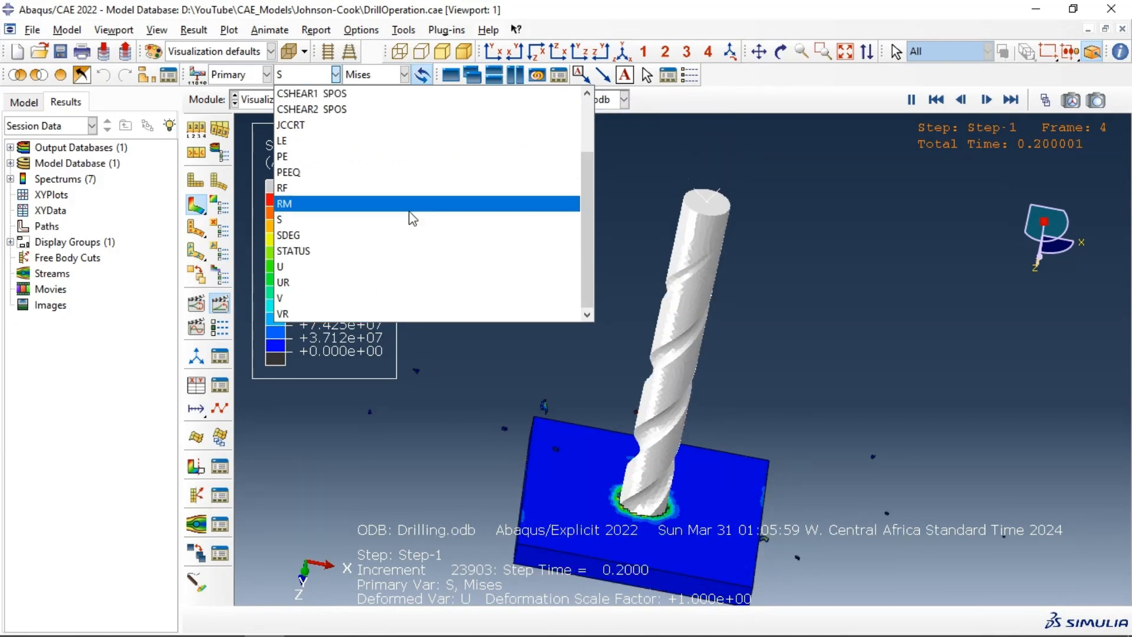
pyautogui.moveTo(586, 171); pyautogui.dragTo(598, 193)
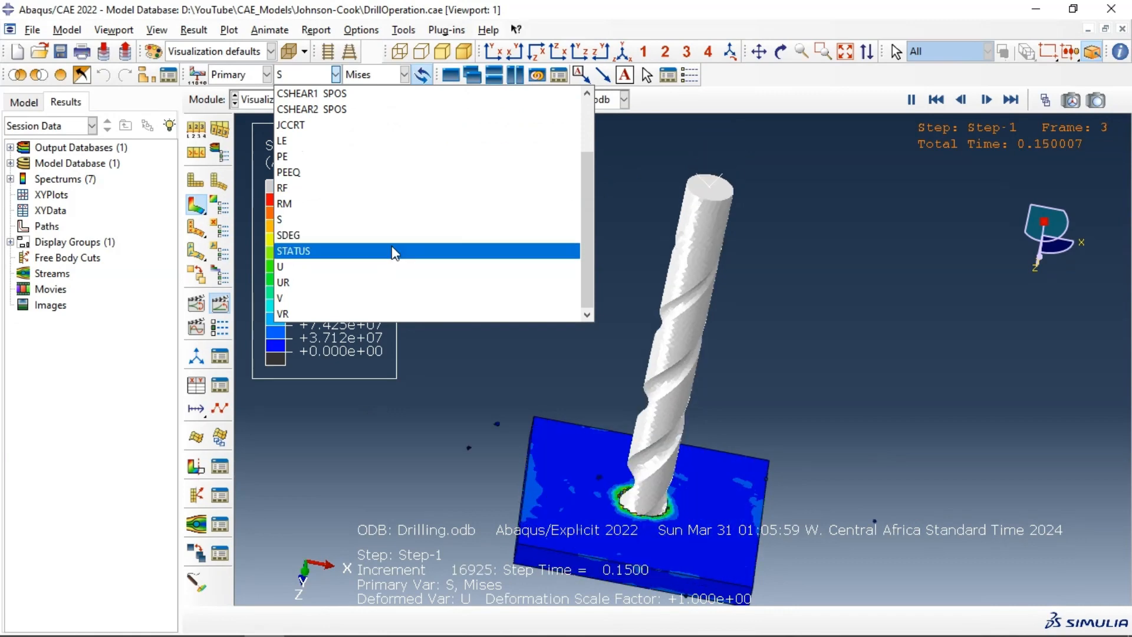
pyautogui.click(326, 243)
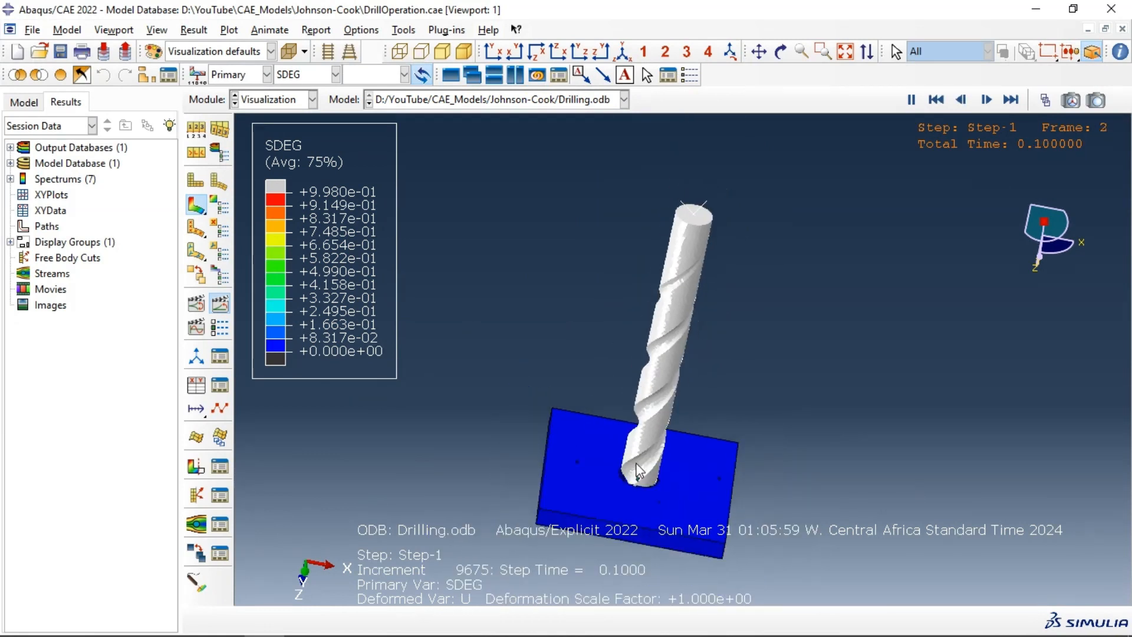
# Step: Create XY data from the ODB history output and plot the total energy ETOTAL for the whole model
pyautogui.keyDown('ctrl'); pyautogui.keyDown('alt'); pyautogui.moveTo(670, 423); pyautogui.dragTo(651, 406); pyautogui.keyUp('alt'); pyautogui.keyUp('ctrl')
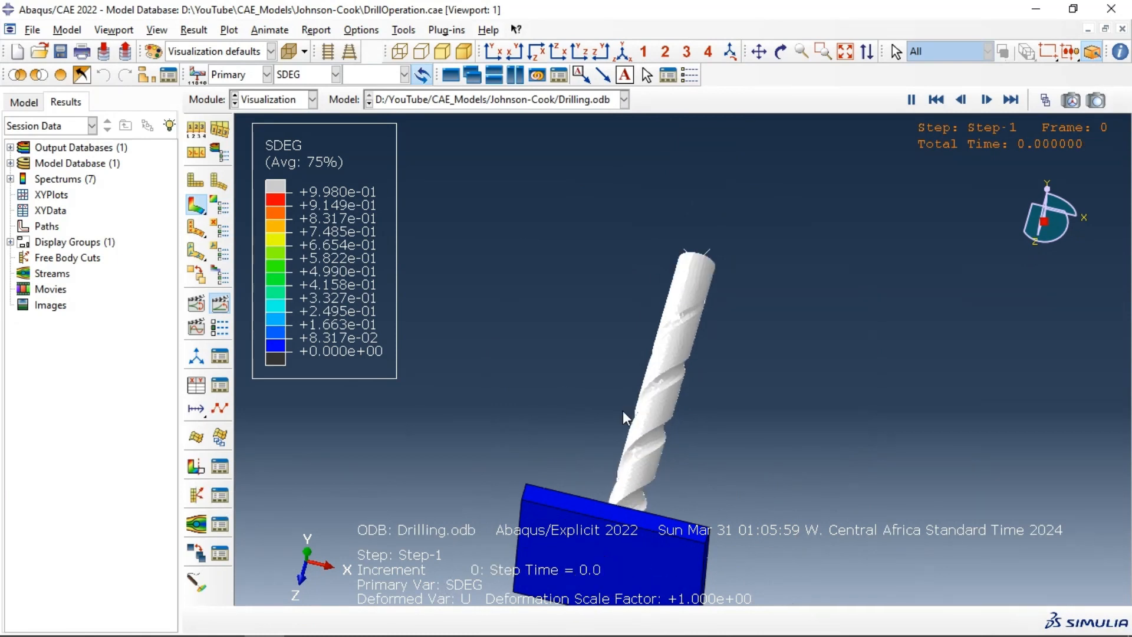
pyautogui.click(202, 389)
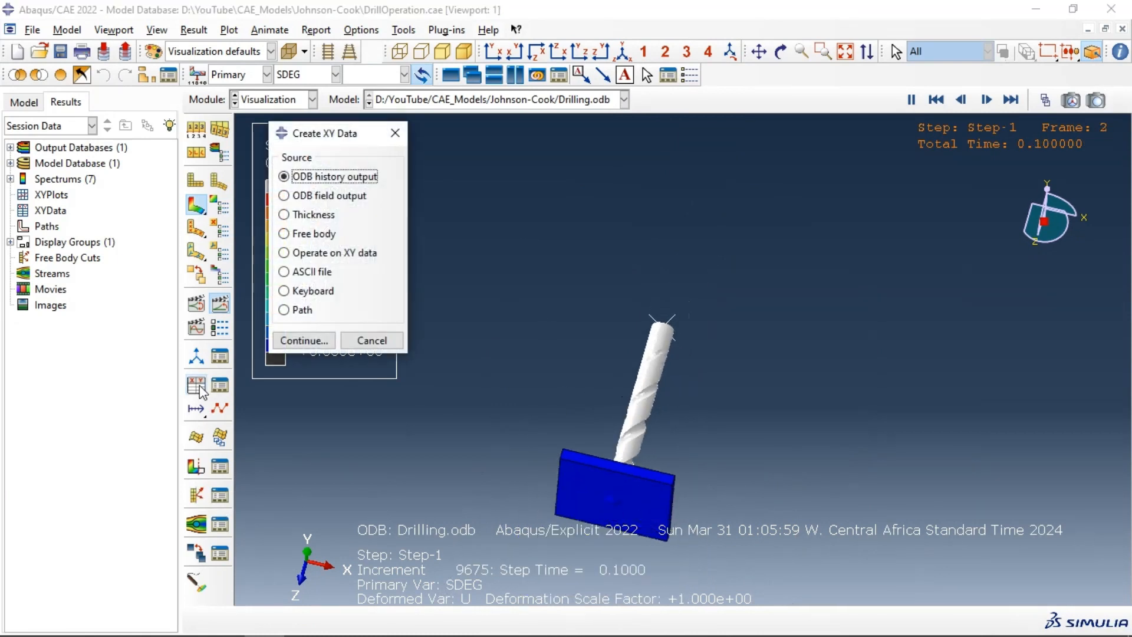
pyautogui.click(305, 341)
pyautogui.moveTo(756, 80); pyautogui.dragTo(387, 87)
pyautogui.click(333, 316)
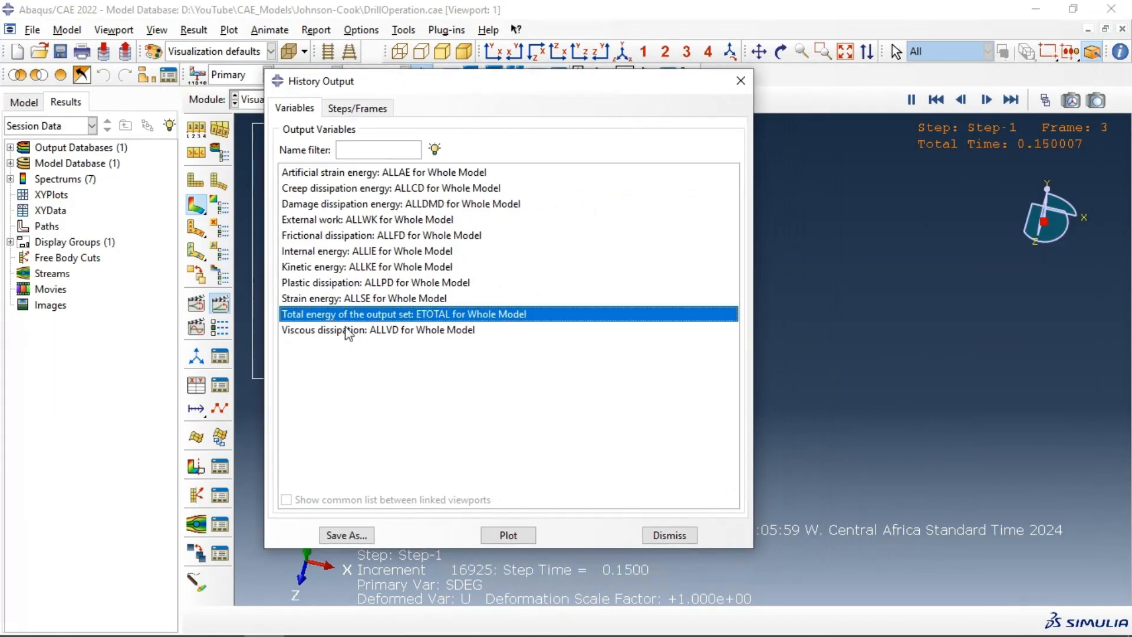
pyautogui.click(530, 534)
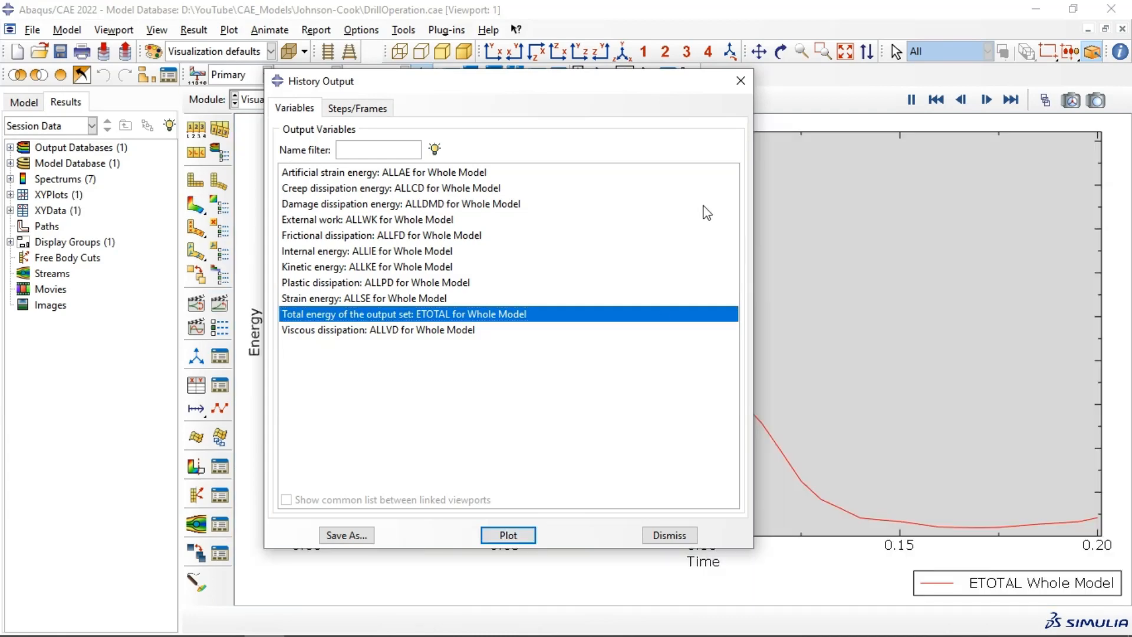
pyautogui.moveTo(665, 91); pyautogui.dragTo(872, 61)
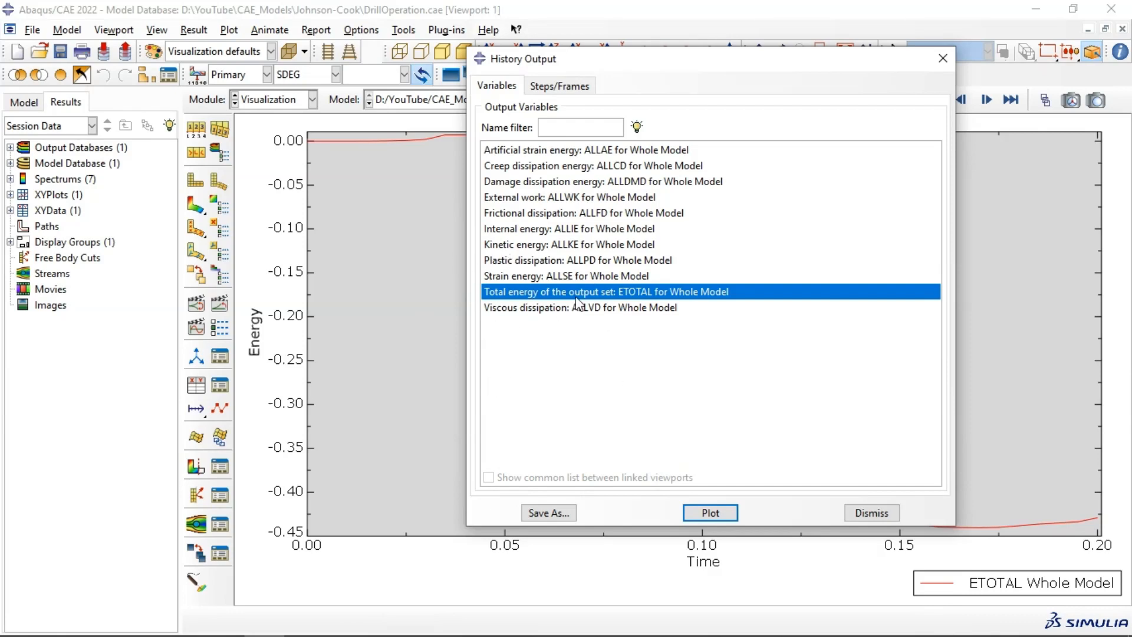
# Step: Plot the strain energy ALLSE for the whole model from the history output
pyautogui.click(561, 276)
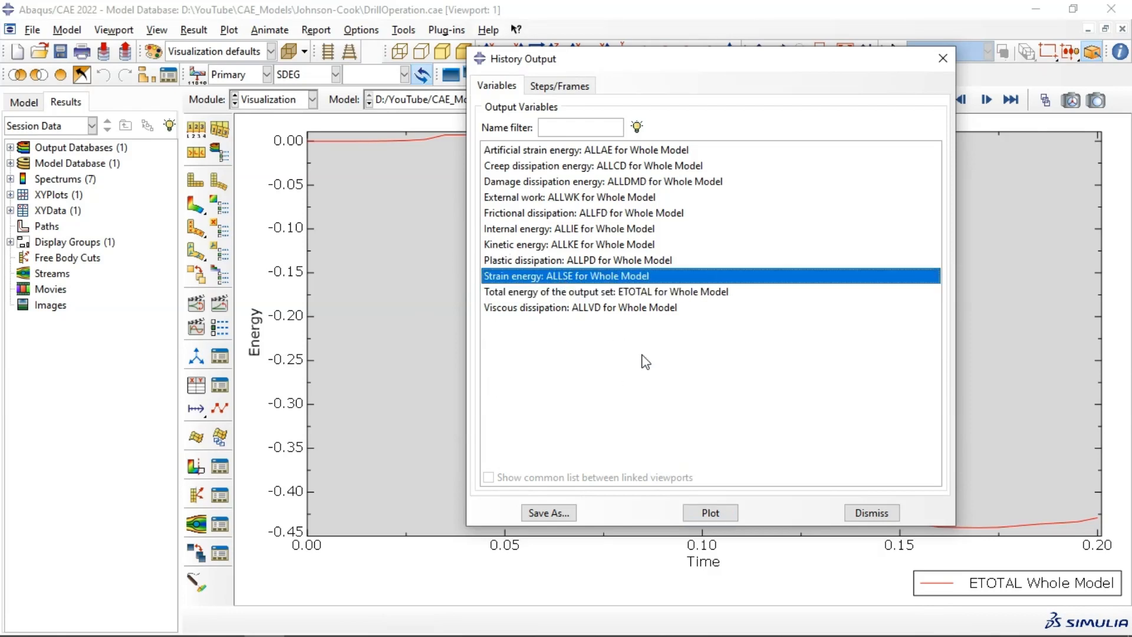
pyautogui.click(723, 517)
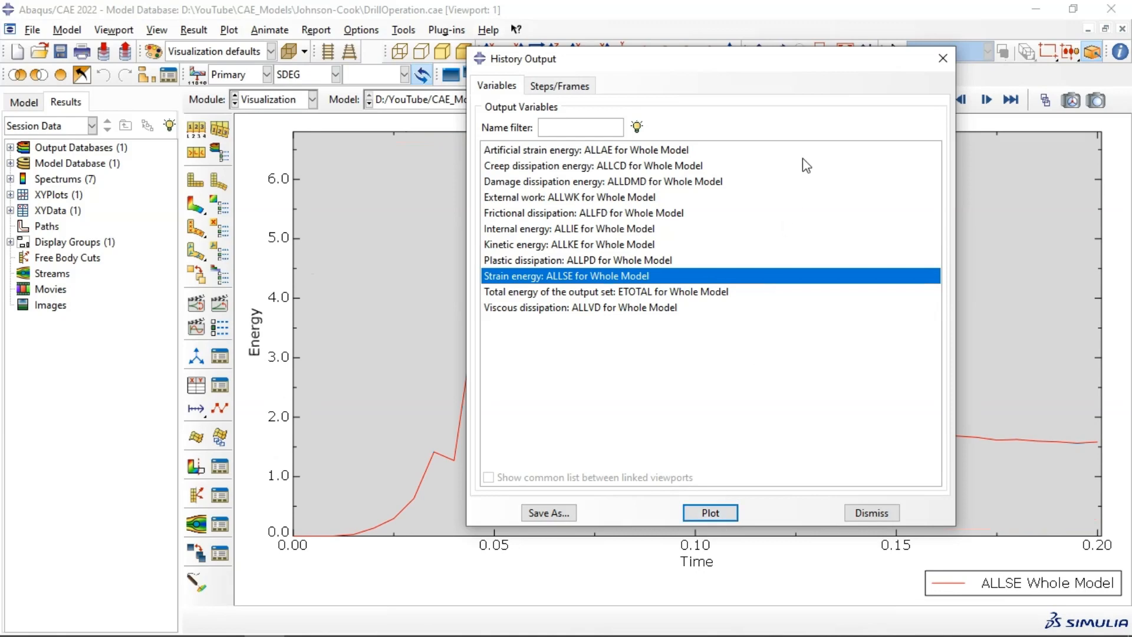
pyautogui.moveTo(769, 65); pyautogui.dragTo(793, 72)
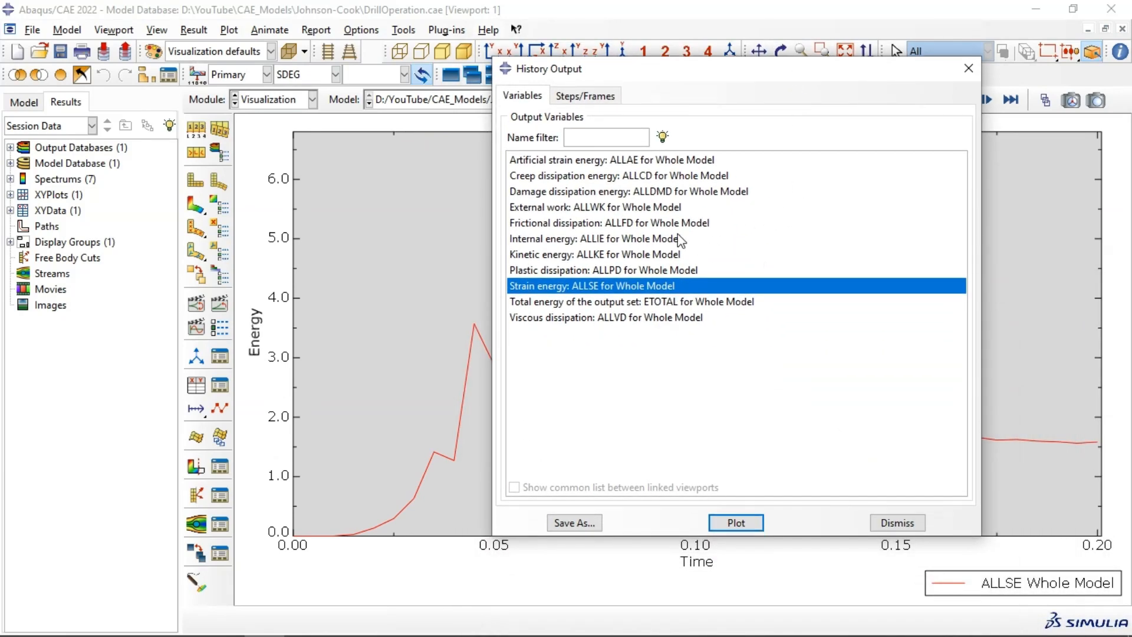
# Step: Plot the kinetic energy ALLKE for the whole model and dismiss the history output dialog
pyautogui.click(571, 255)
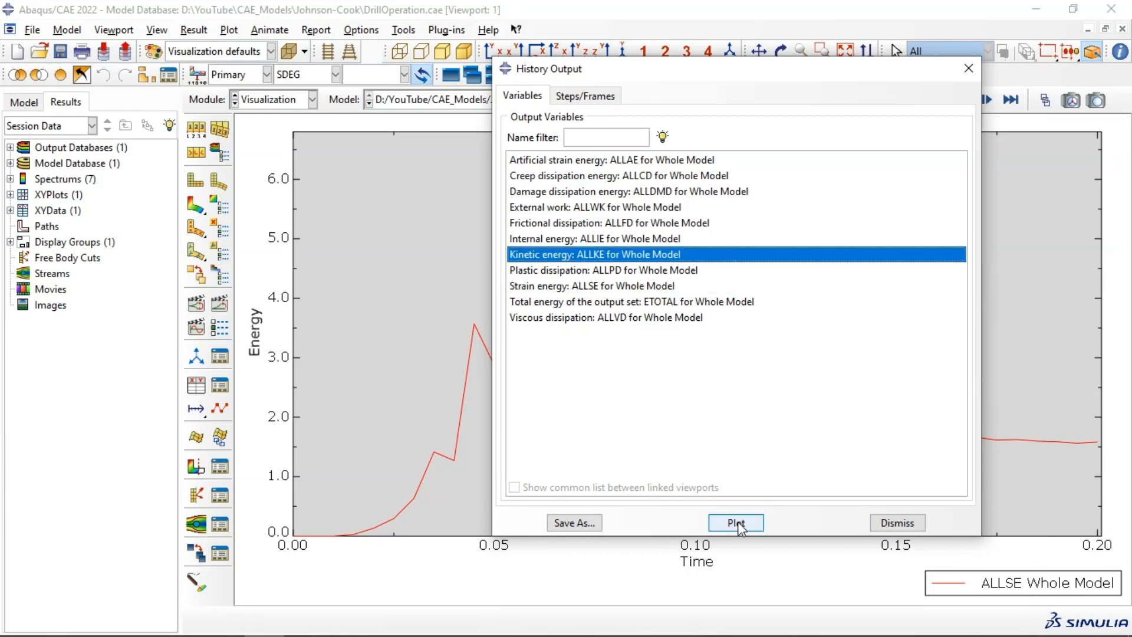
pyautogui.moveTo(785, 78); pyautogui.dragTo(359, 8)
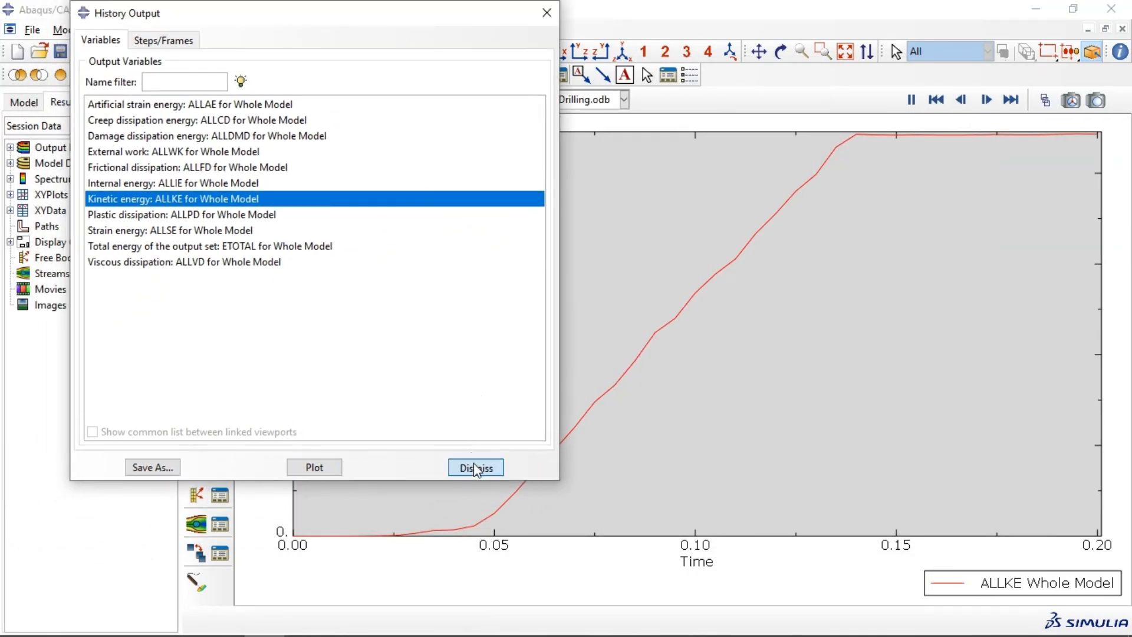
pyautogui.click(476, 469)
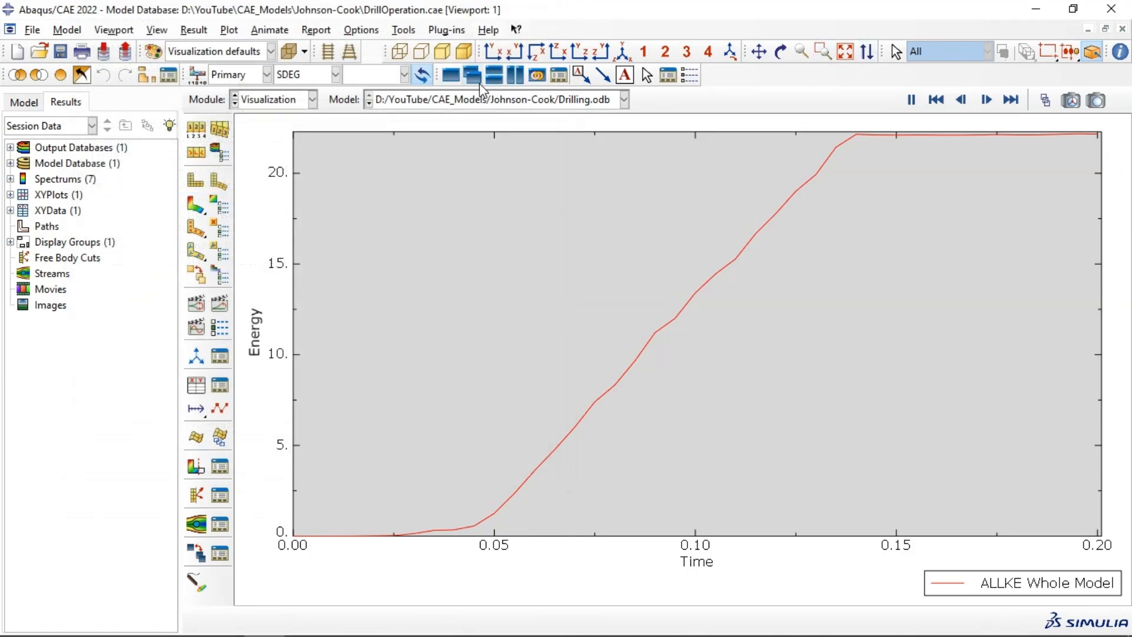
# Step: Create a second viewport tiled side by side with the energy plot and animate the Mises contours on the deformed shape in it
pyautogui.click(502, 78)
pyautogui.click(512, 75)
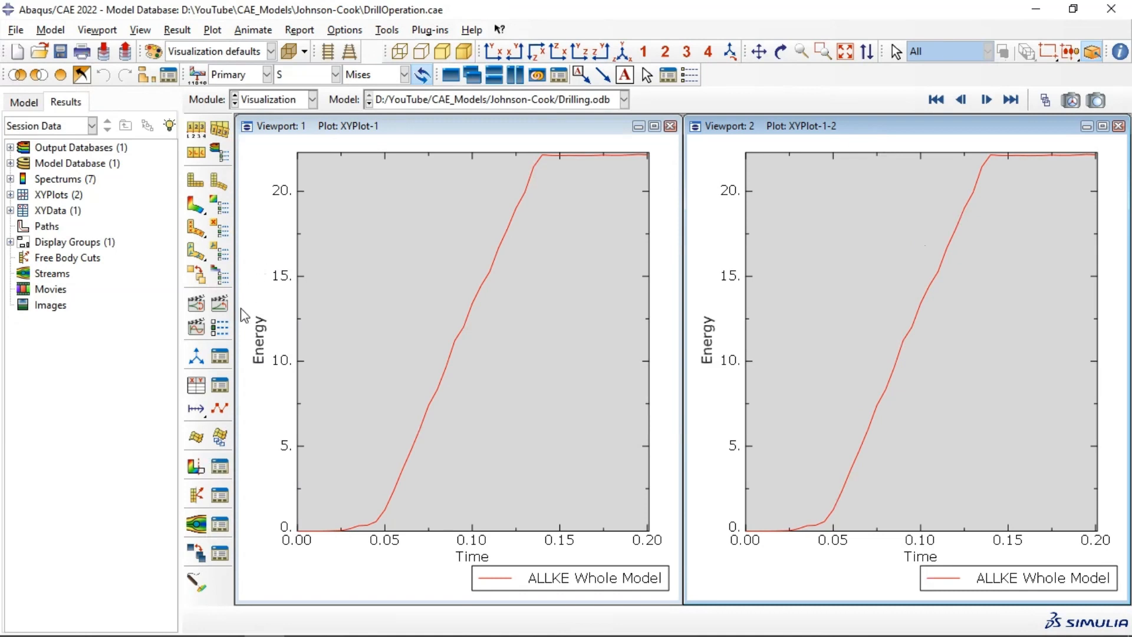
pyautogui.click(197, 205)
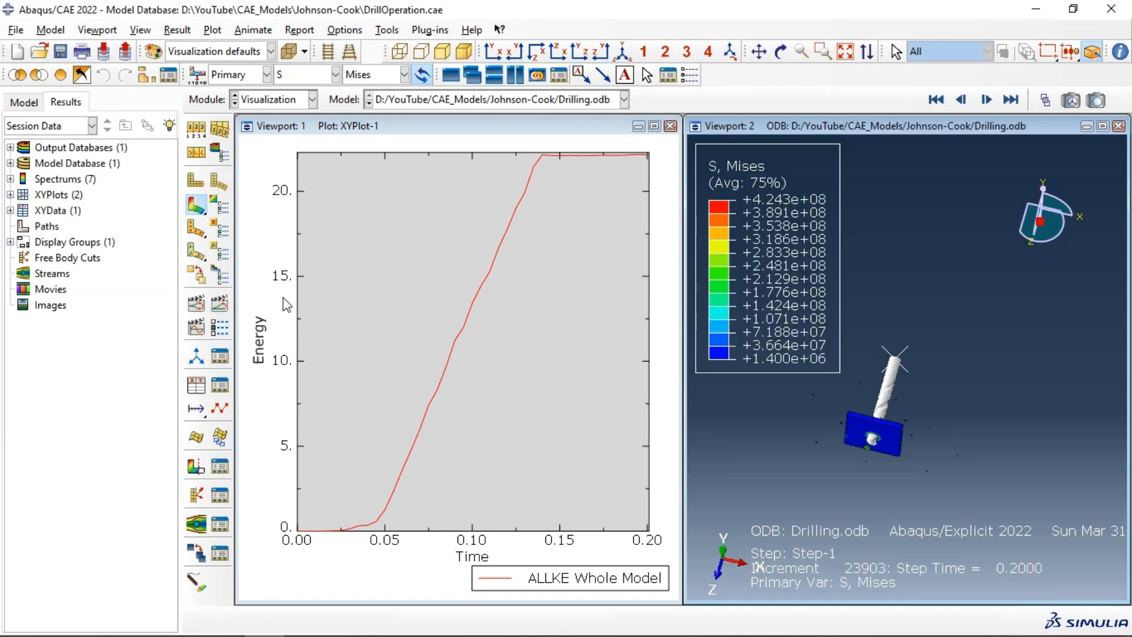
pyautogui.click(220, 305)
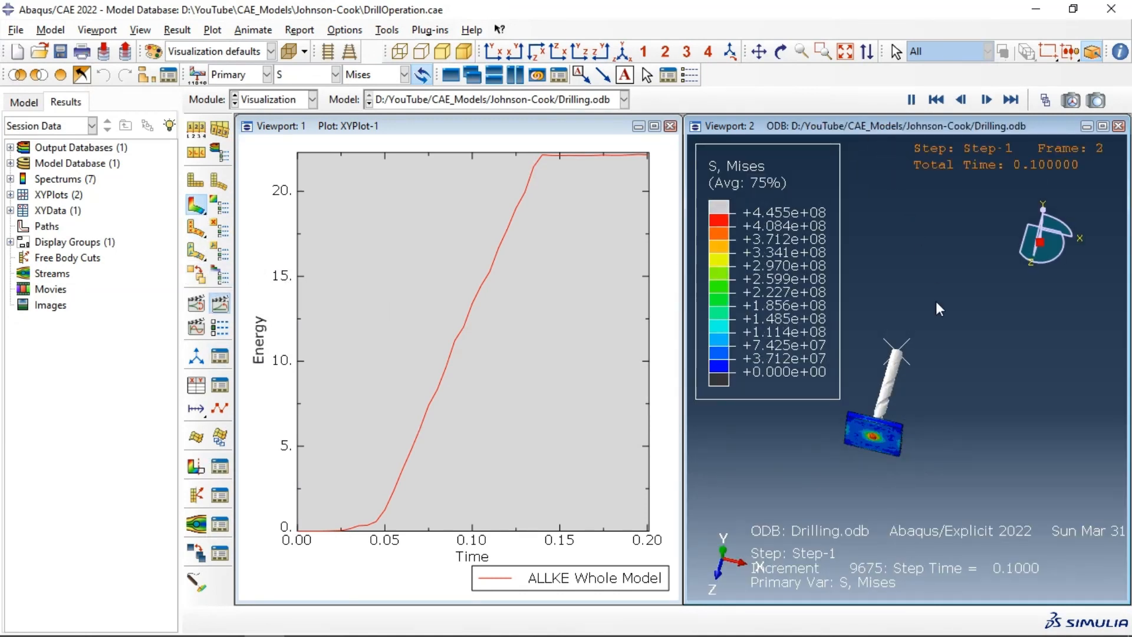
# Step: Link the two viewports and animate the time history of the kinetic energy curve alongside the drilling contours
pyautogui.click(850, 57)
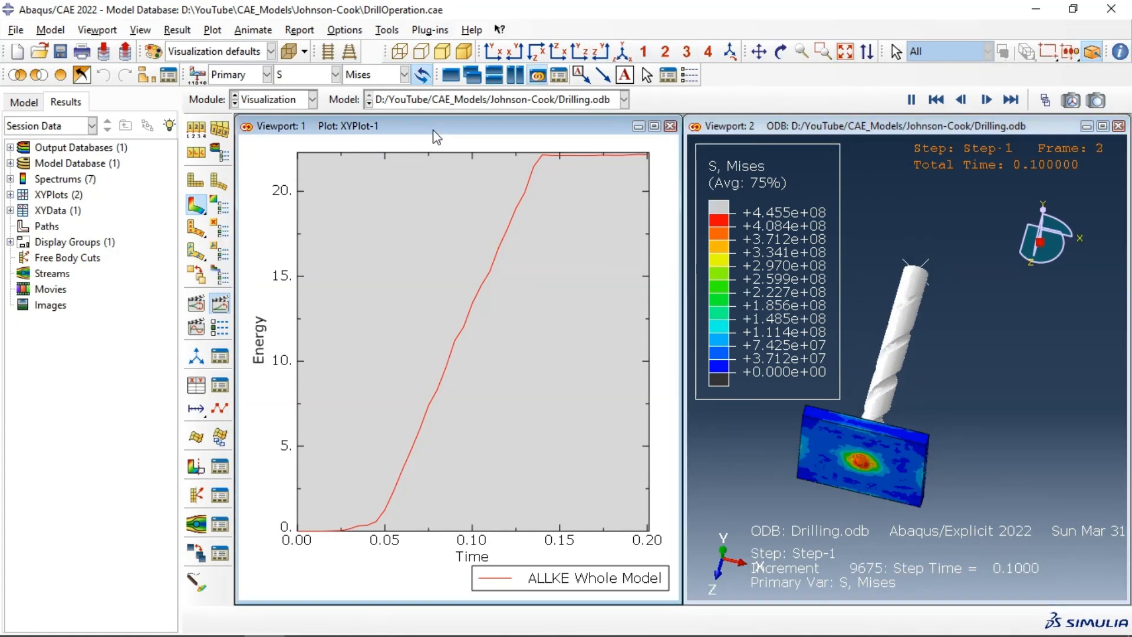
pyautogui.click(220, 305)
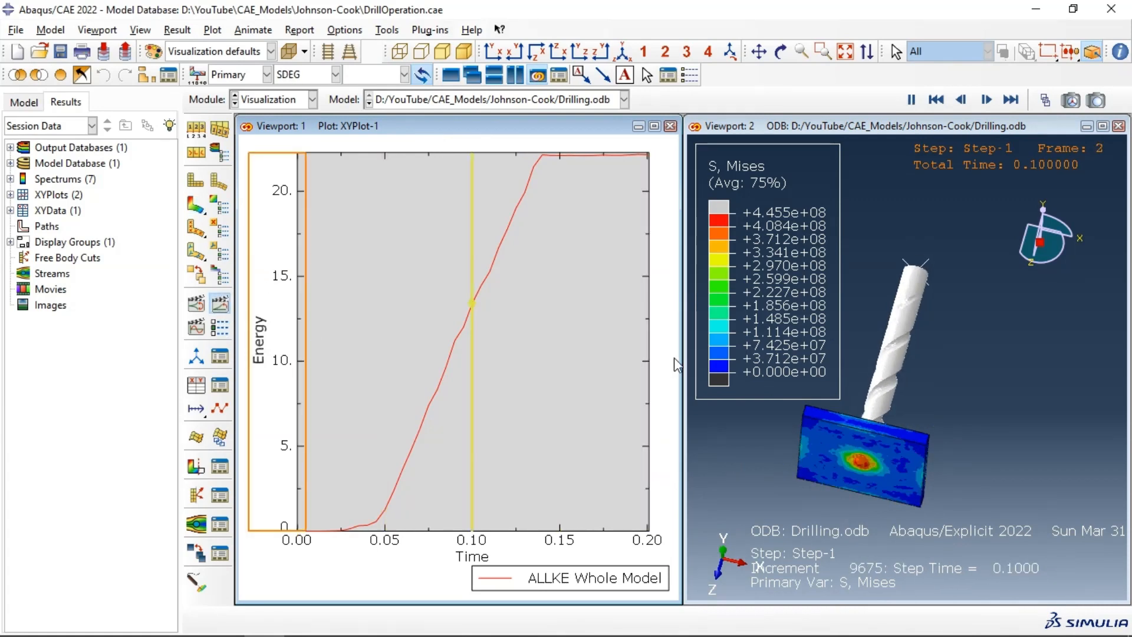
pyautogui.scroll(-2, 901, 315)
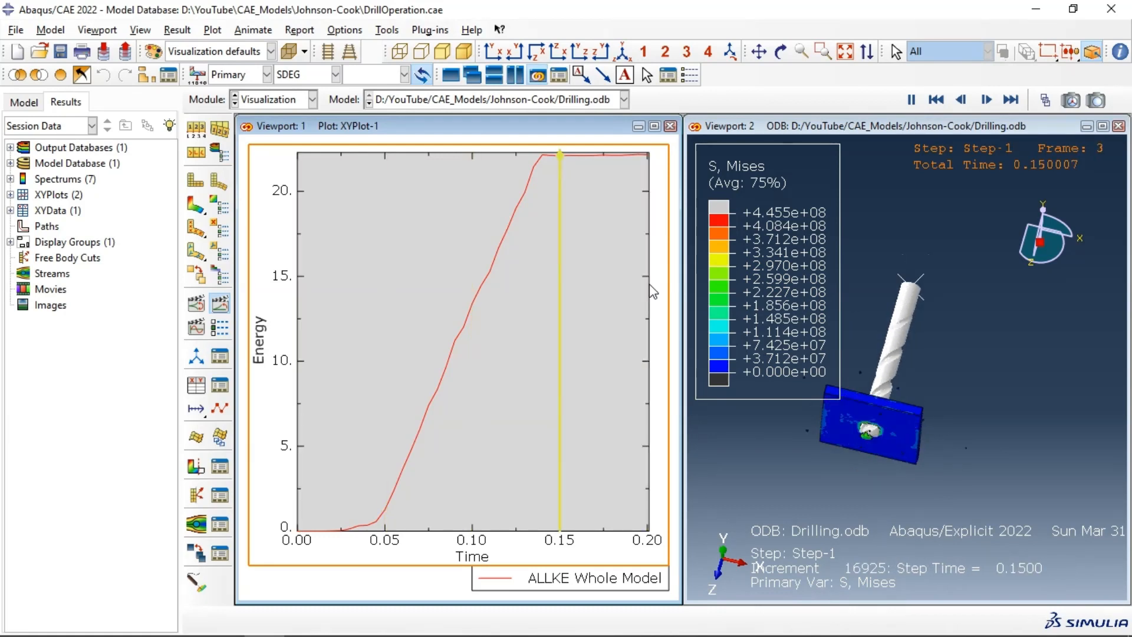
pyautogui.moveTo(370, 633)
pyautogui.click(305, 621)
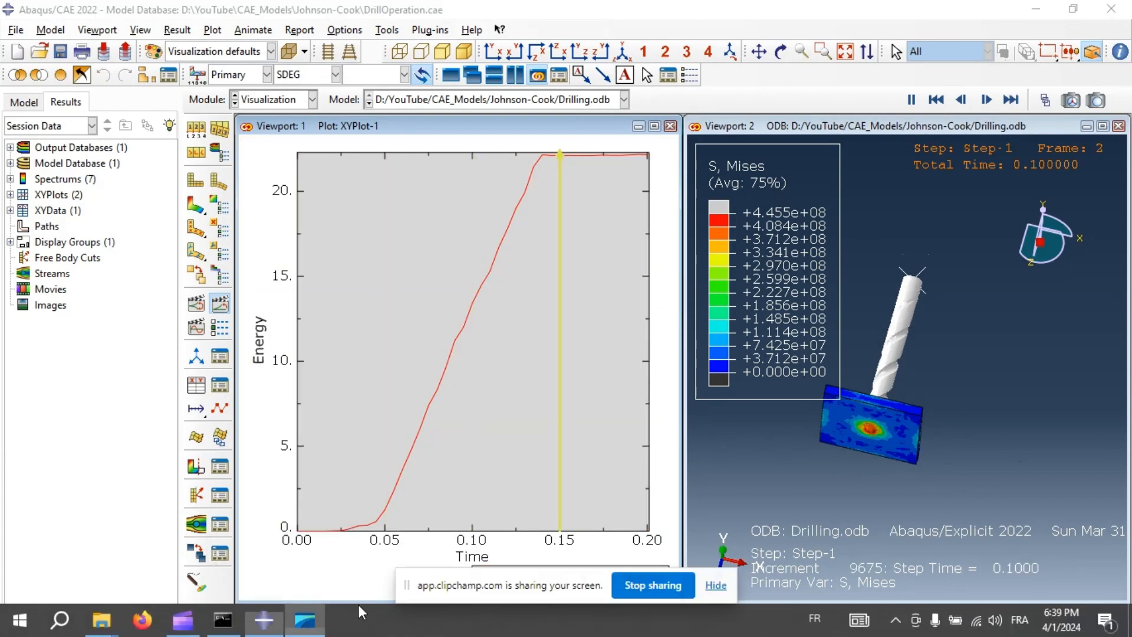